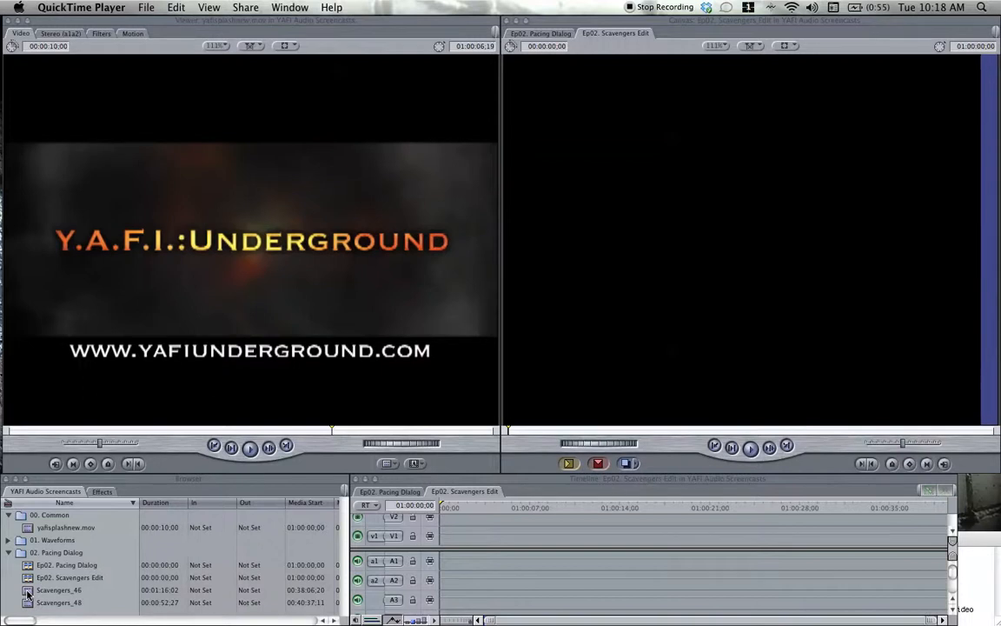
# Bring the TextEdit notes to the front, insert a blank line after "Gaps on set", and move the notes window up slightly.
pyautogui.click(967, 541)
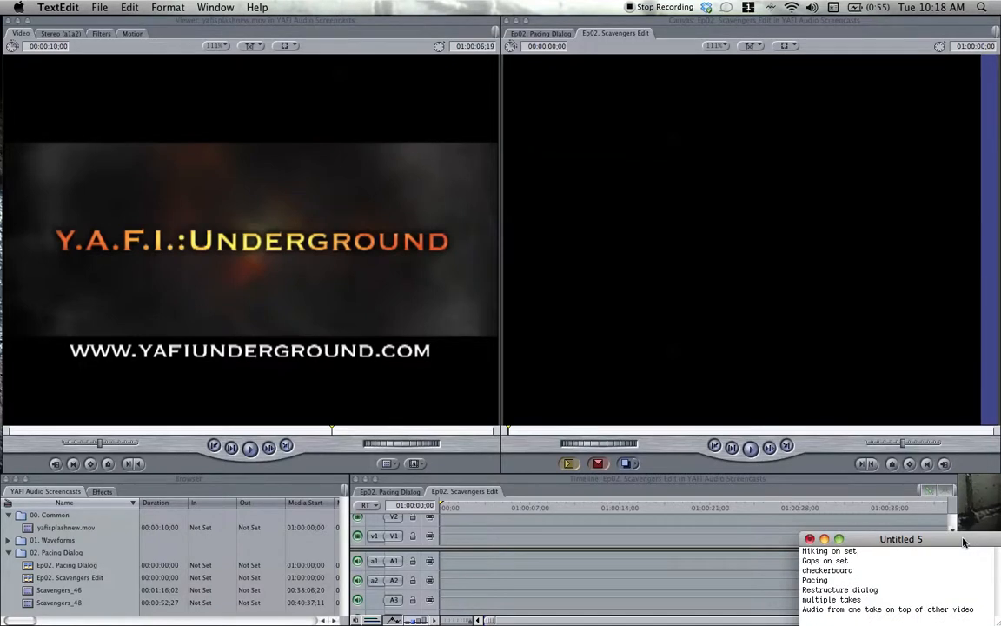
pyautogui.click(863, 562)
pyautogui.press('Return')
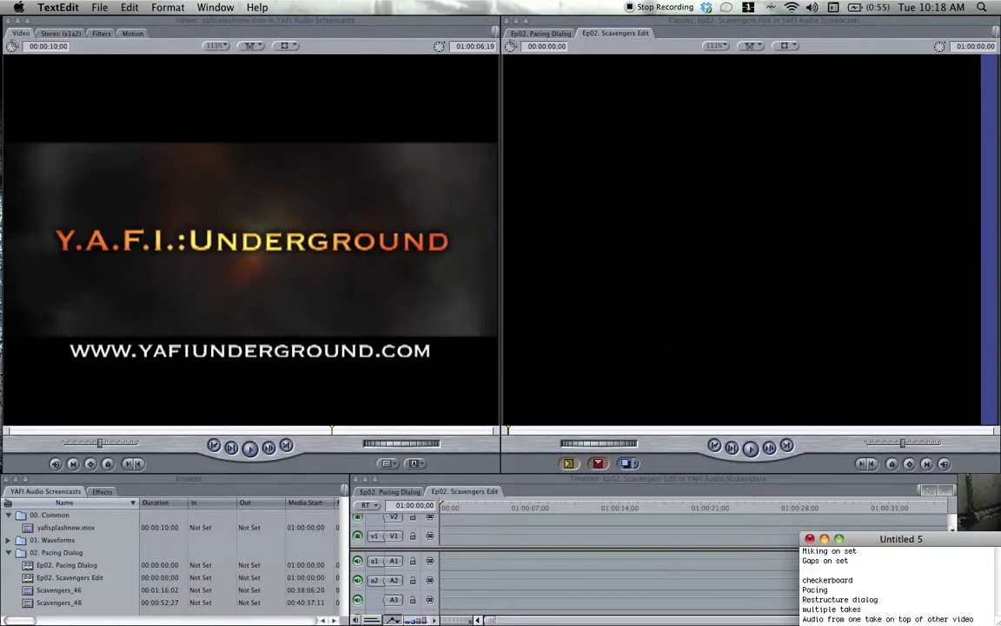
pyautogui.moveTo(874, 545); pyautogui.dragTo(874, 531)
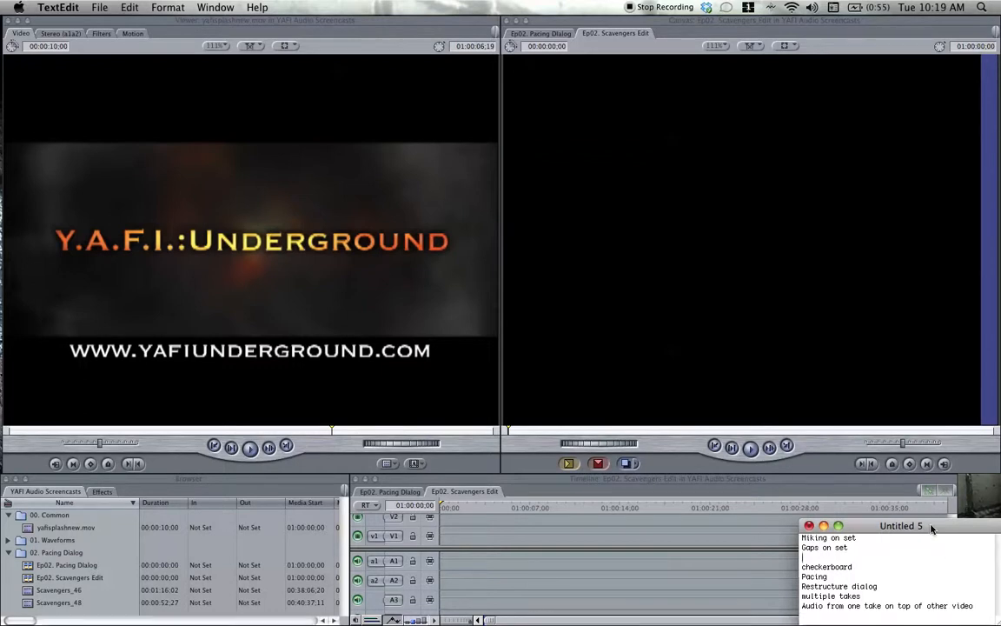
# Highlight the "Miking on set" line in the notes, followed by the "Gaps on set" line.
pyautogui.tripleClick(859, 539)
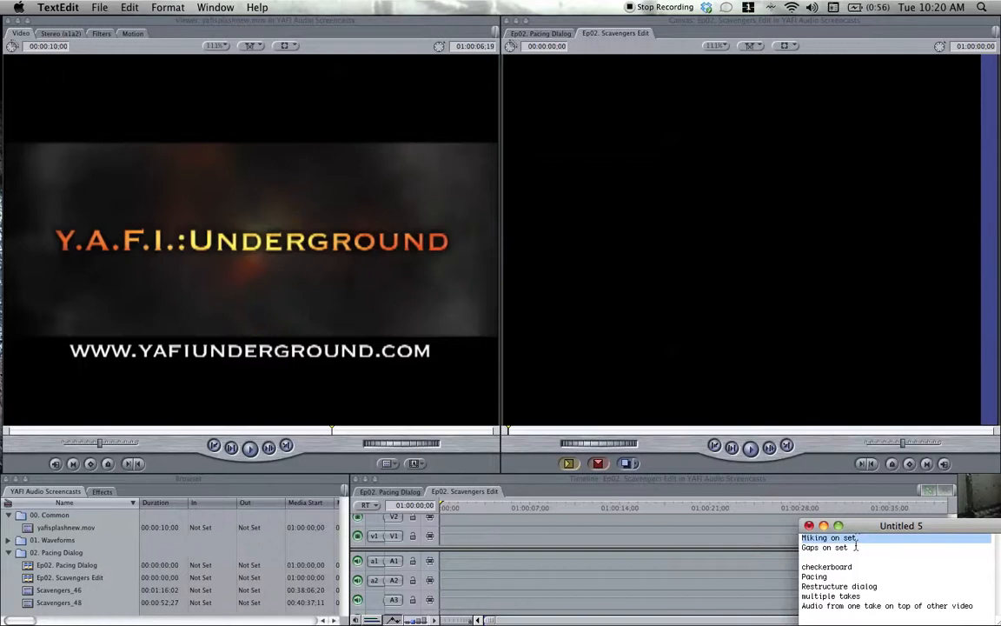
pyautogui.doubleClick(855, 549)
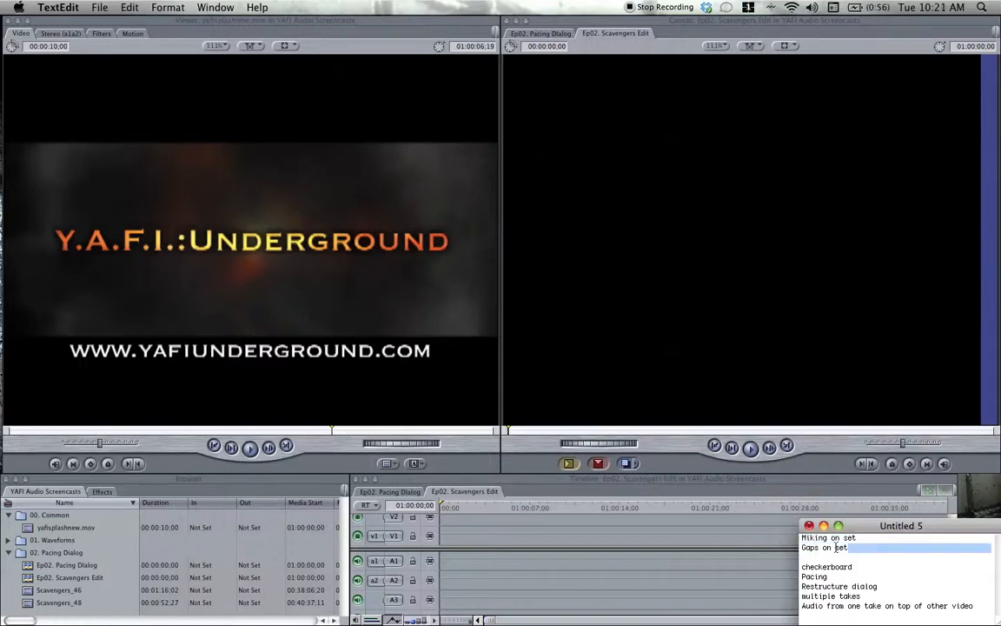
pyautogui.tripleClick(839, 548)
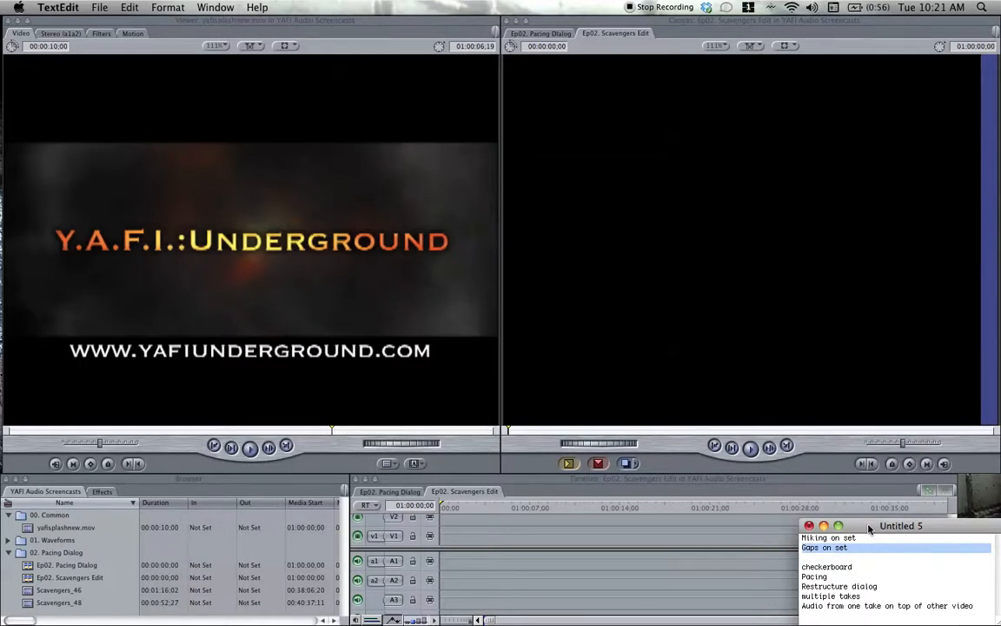
# Switch to Final Cut Pro, open the Scavengers_46 clip in the viewer, and play its dialogue.
pyautogui.doubleClick(27, 593)
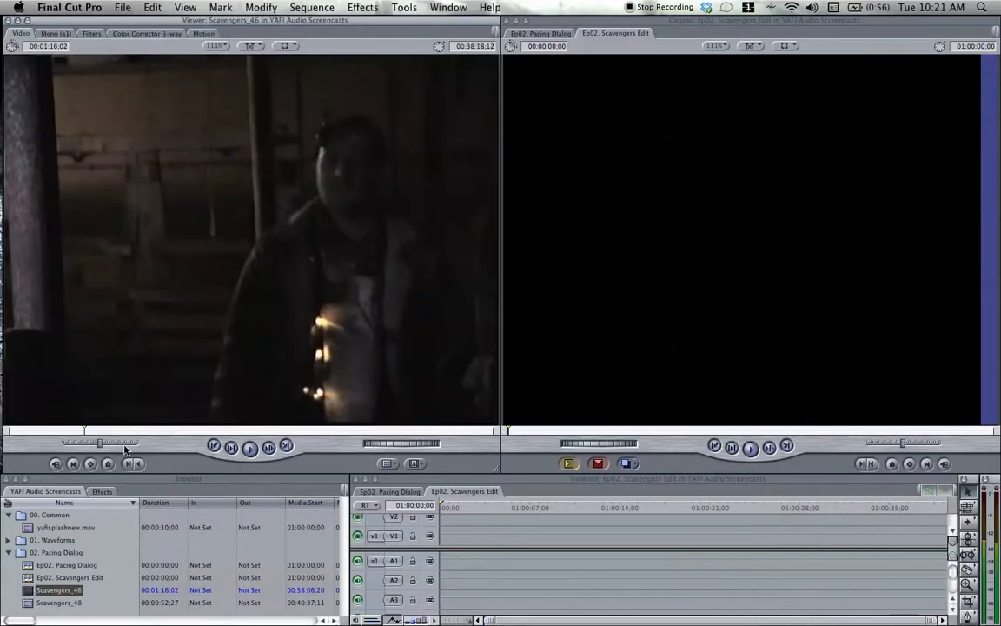
pyautogui.press('space')
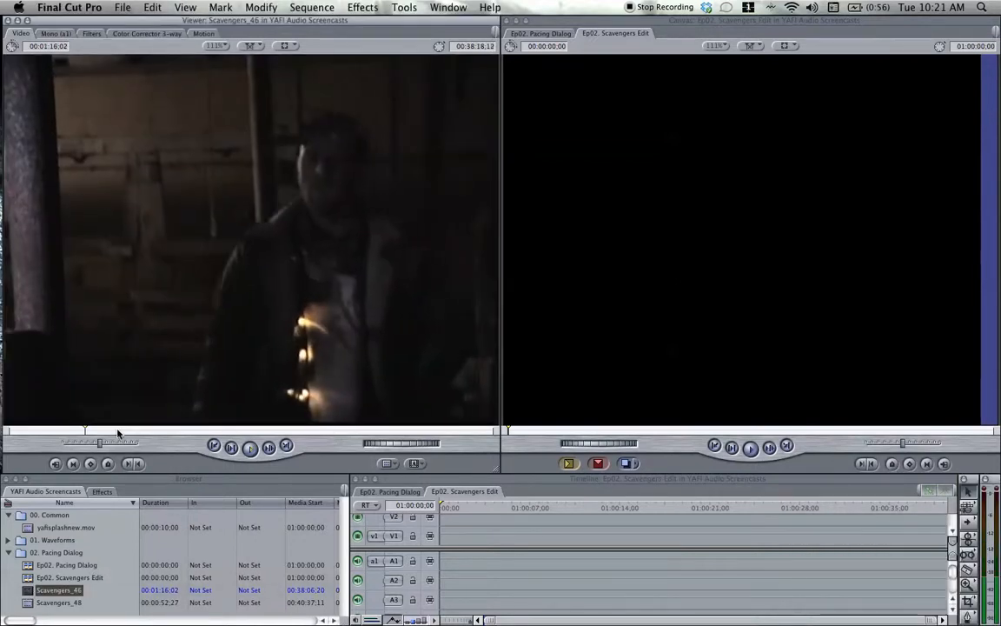
pyautogui.click(146, 432)
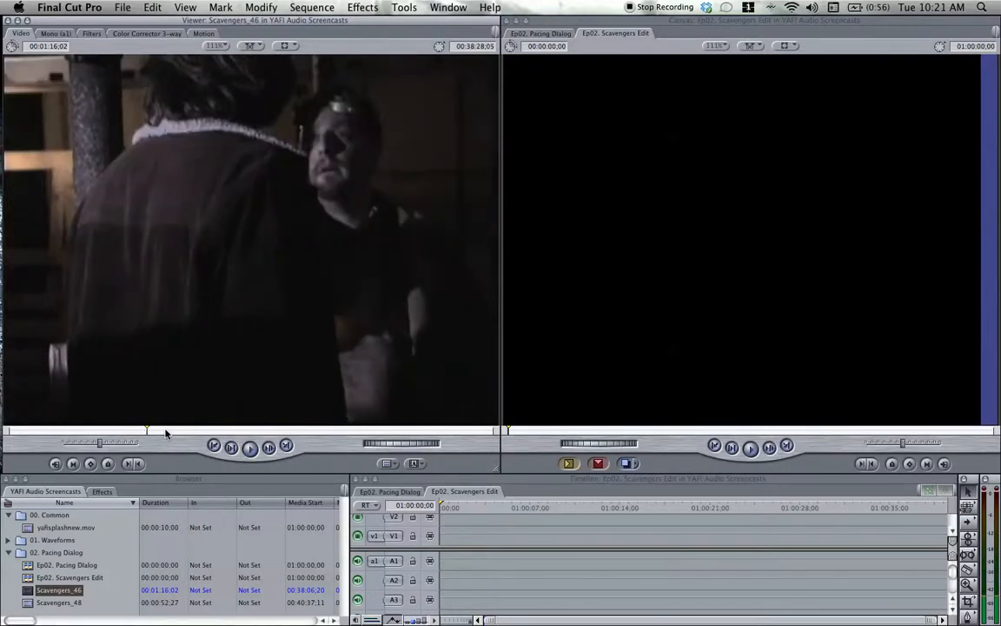
pyautogui.press('space')
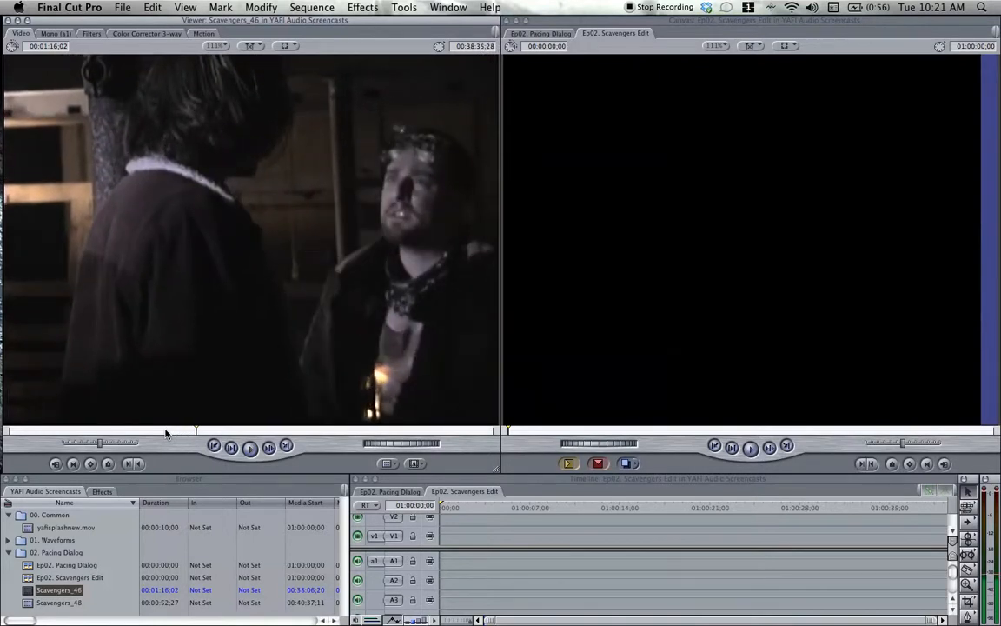
# Show the Scavengers_46 audio waveform, examine the gaps between lines, and play it from about 00:38:37;03.
pyautogui.click(58, 33)
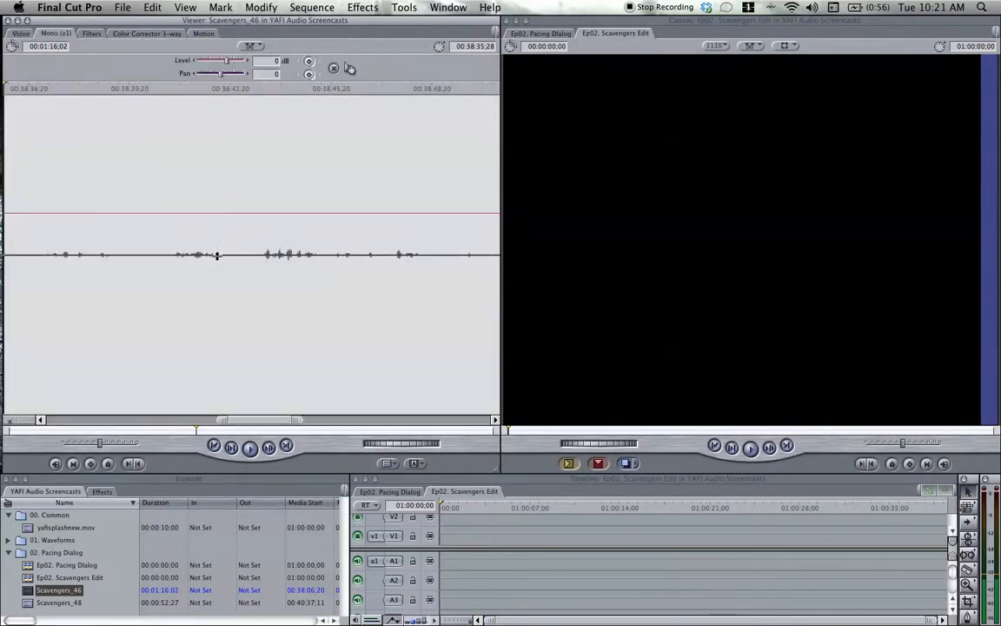
pyautogui.click(128, 276)
pyautogui.moveTo(128, 280); pyautogui.dragTo(152, 279)
pyautogui.moveTo(227, 286); pyautogui.dragTo(254, 288)
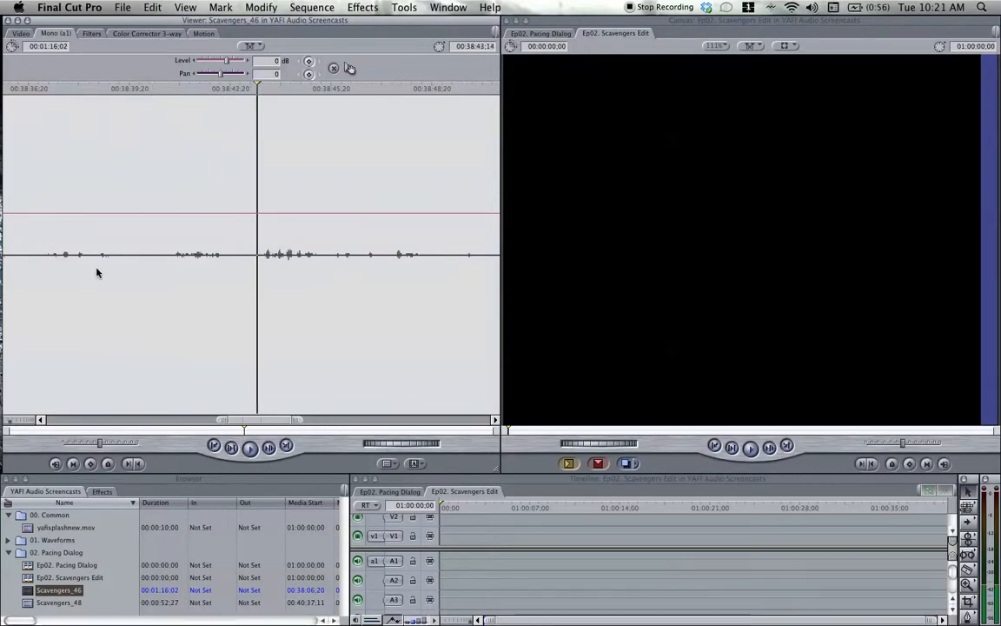
pyautogui.click(41, 278)
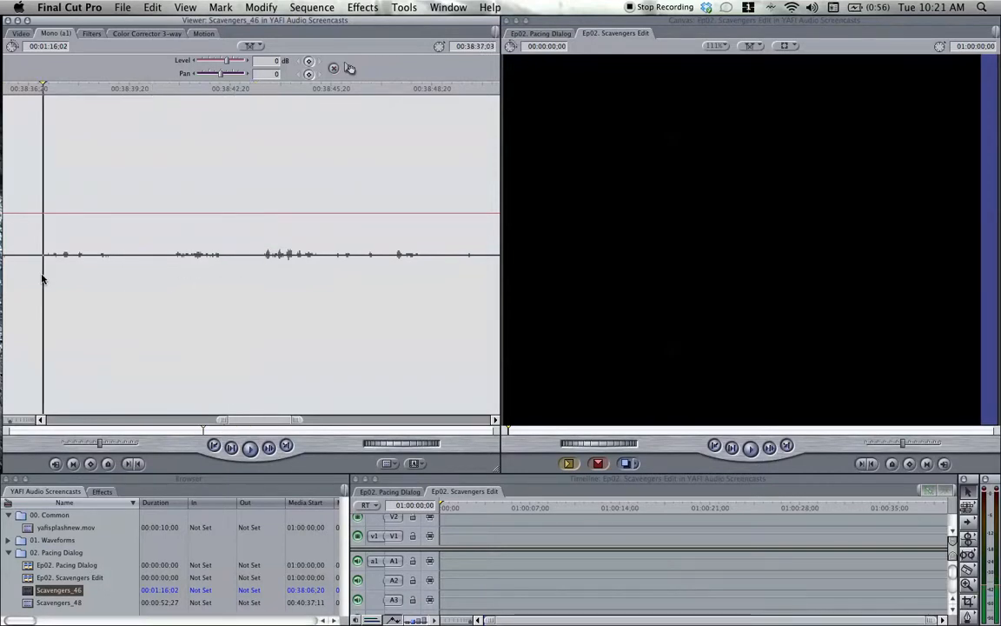
pyautogui.press('space')
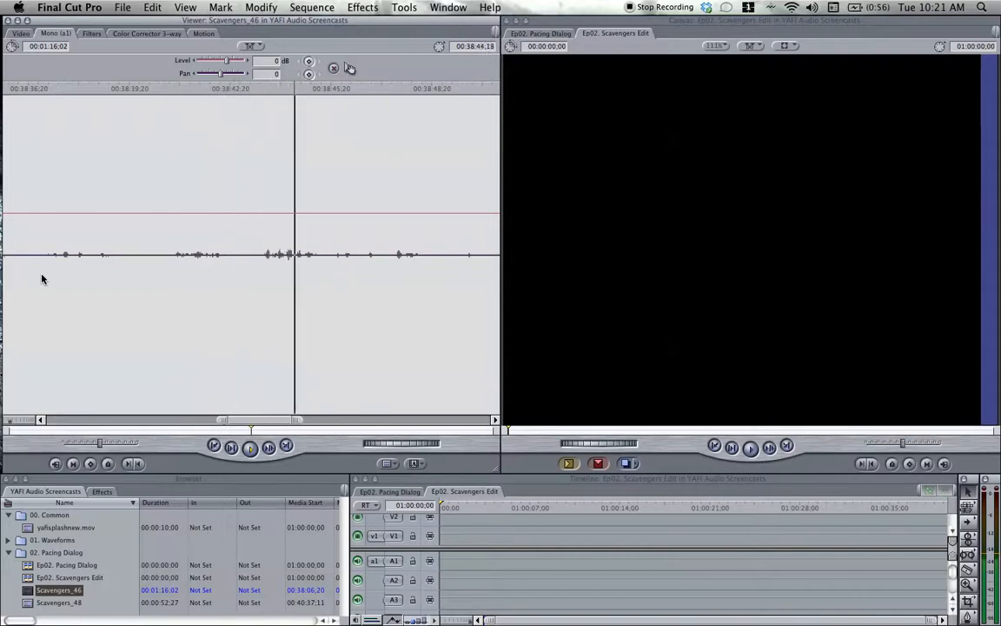
pyautogui.hscroll(-10, 139, 317)
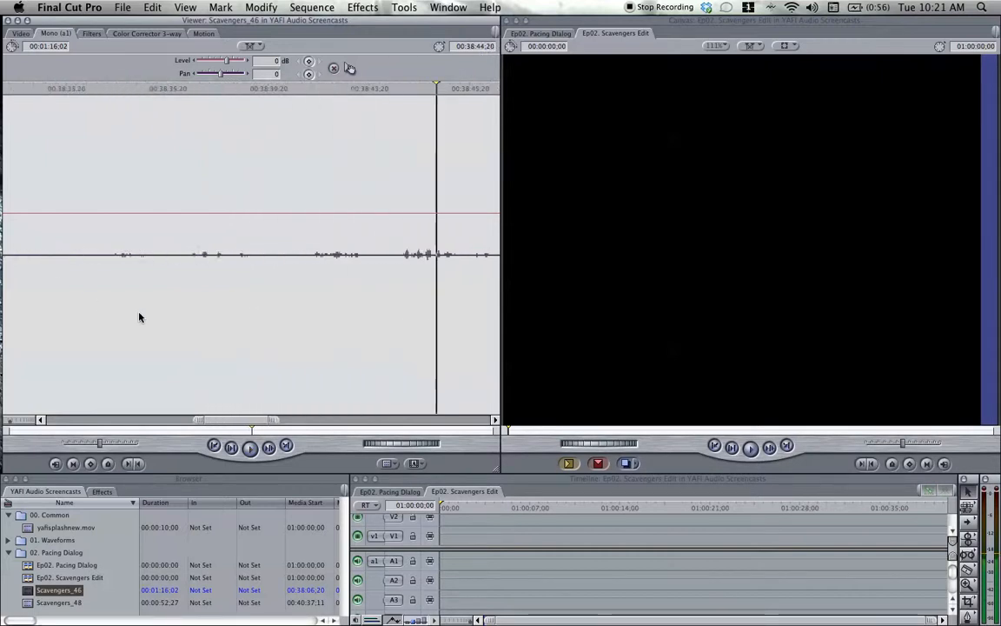
pyautogui.hscroll(-8, 186, 295)
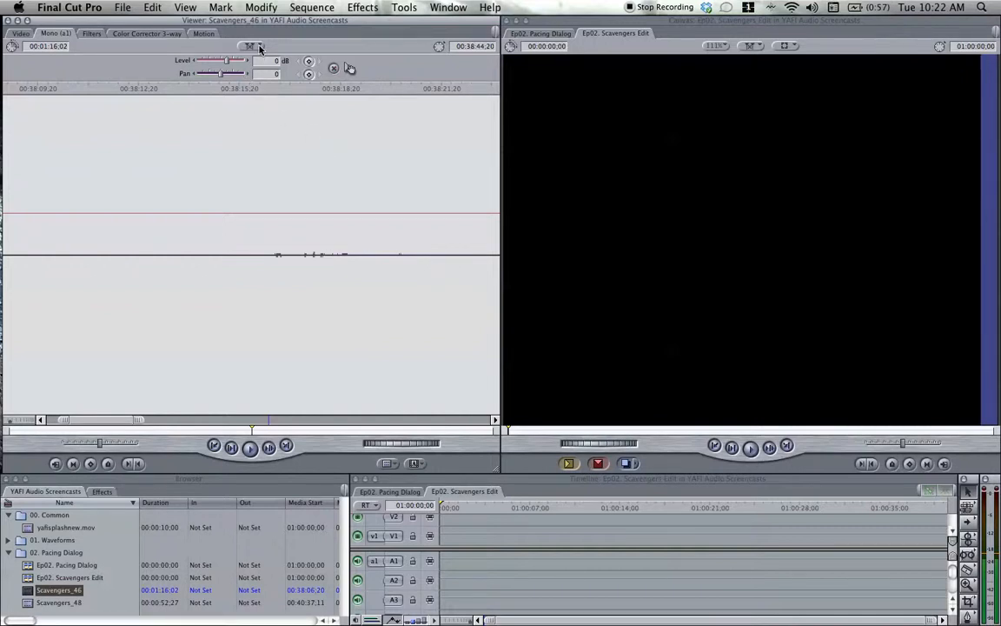
# Set the viewer's playhead sync to Gang and scrub the clip from 00:38:16;15 to 00:38:17;06.
pyautogui.moveTo(240, 103); pyautogui.dragTo(267, 96)
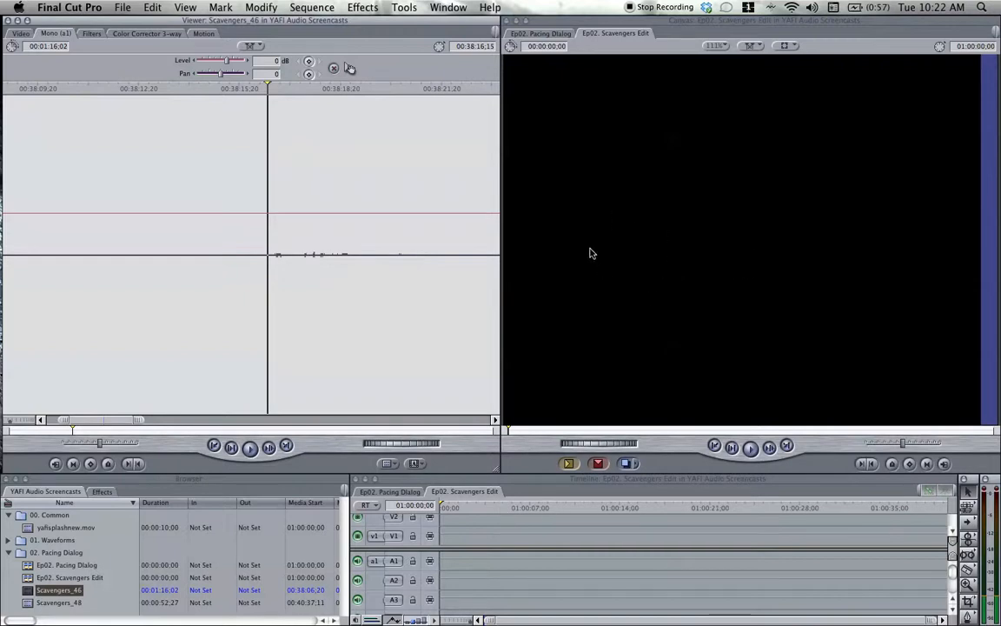
pyautogui.click(258, 47)
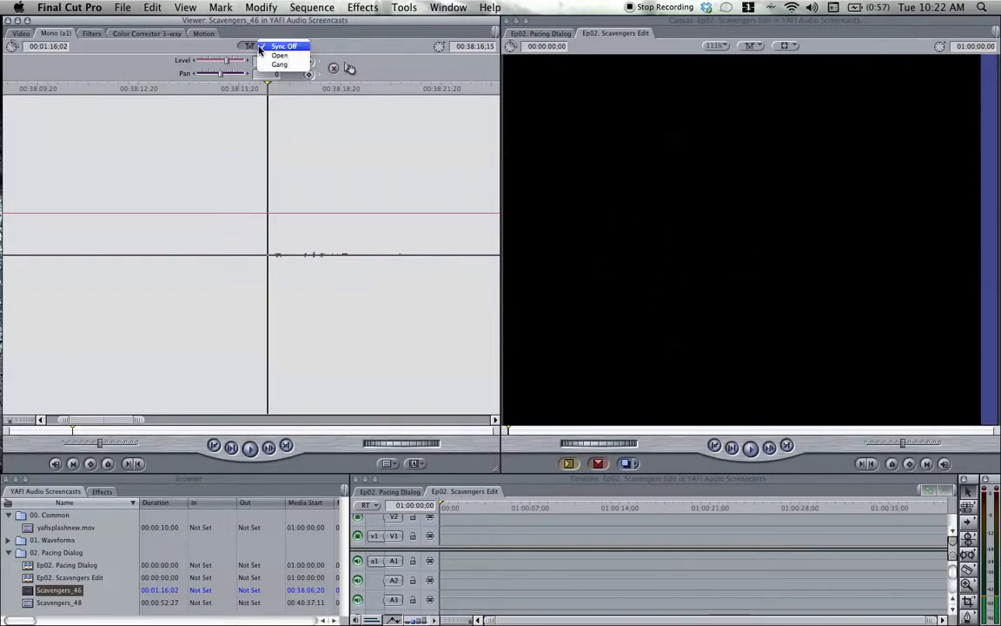
pyautogui.click(273, 65)
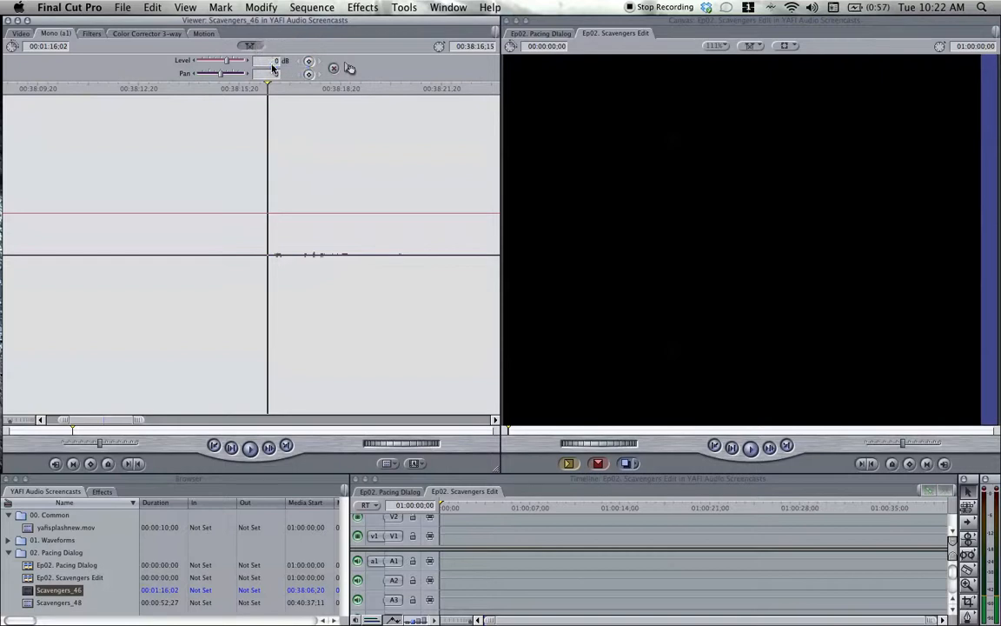
pyautogui.moveTo(278, 90)
pyautogui.mouseDown()
pyautogui.moveTo(297, 90)
pyautogui.moveTo(248, 94)
pyautogui.moveTo(365, 100)
pyautogui.moveTo(261, 91)
pyautogui.moveTo(290, 101)
pyautogui.mouseUp()
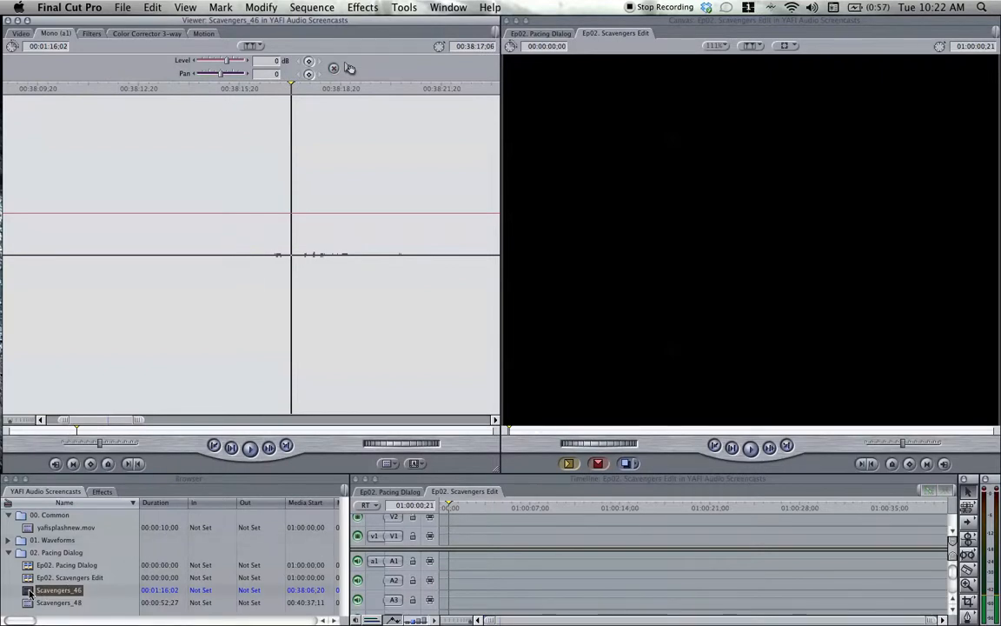
# Add the Scavengers_46 clip to the start of the Ep02. Scavengers Edit sequence on V1 and A1, and fit the timeline to it.
pyautogui.moveTo(35, 591); pyautogui.dragTo(459, 539)
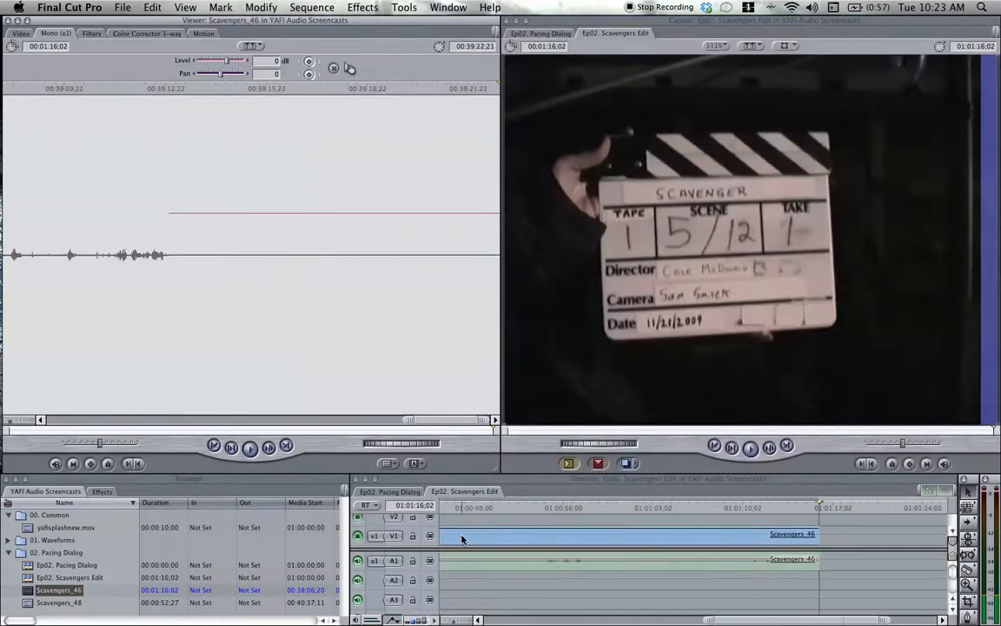
pyautogui.click(516, 489)
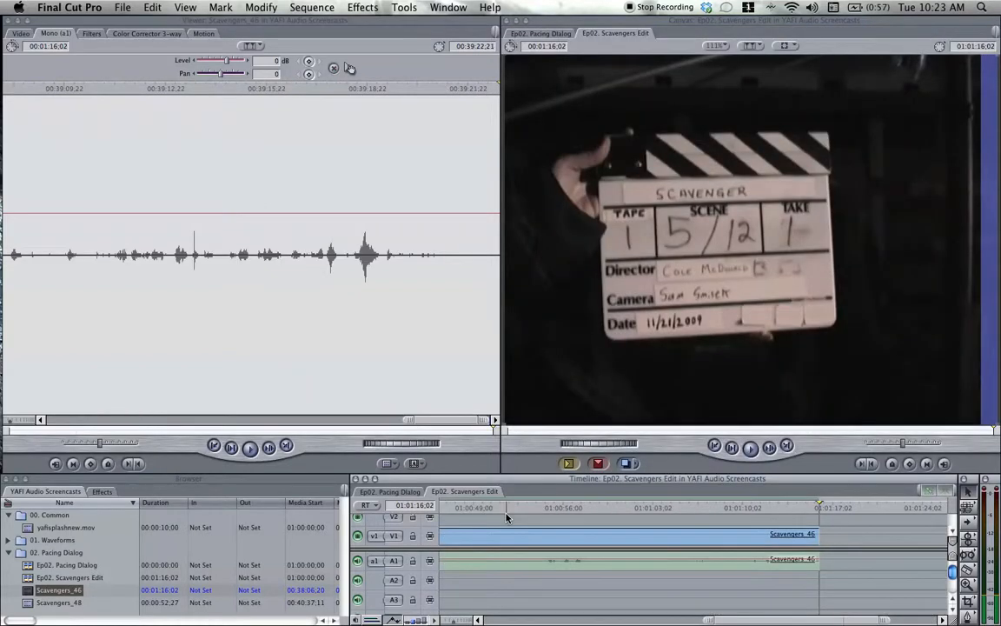
pyautogui.hotkey('shift', 'z')
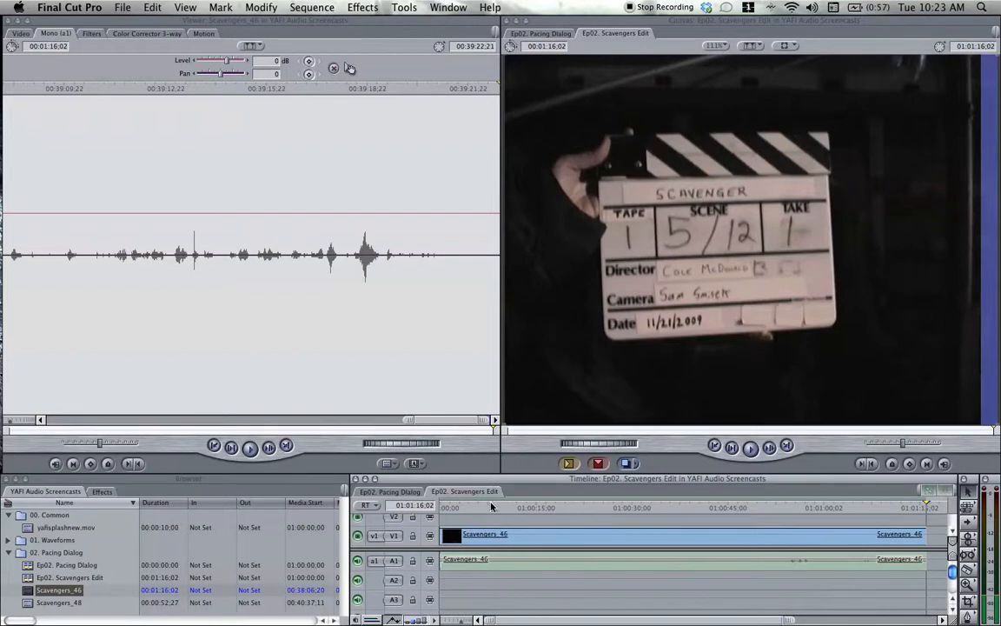
# Play through the start of the sequence and cut the Scavengers_46 clip at 01:00:16;28 with the Razor Blade tool.
pyautogui.click(486, 508)
pyautogui.moveTo(486, 508); pyautogui.dragTo(560, 510)
pyautogui.press('space')
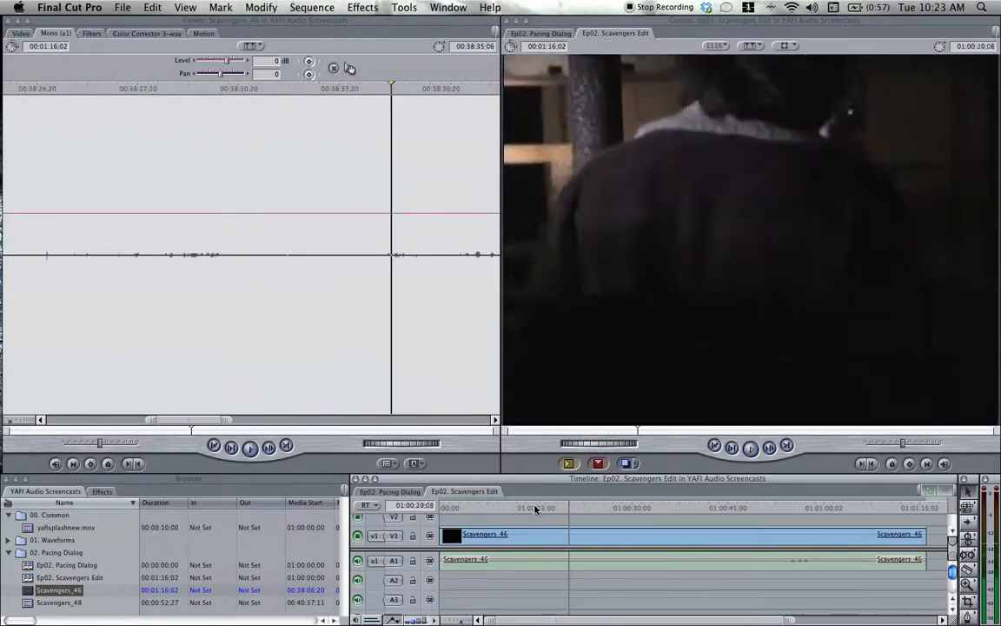
pyautogui.click(536, 511)
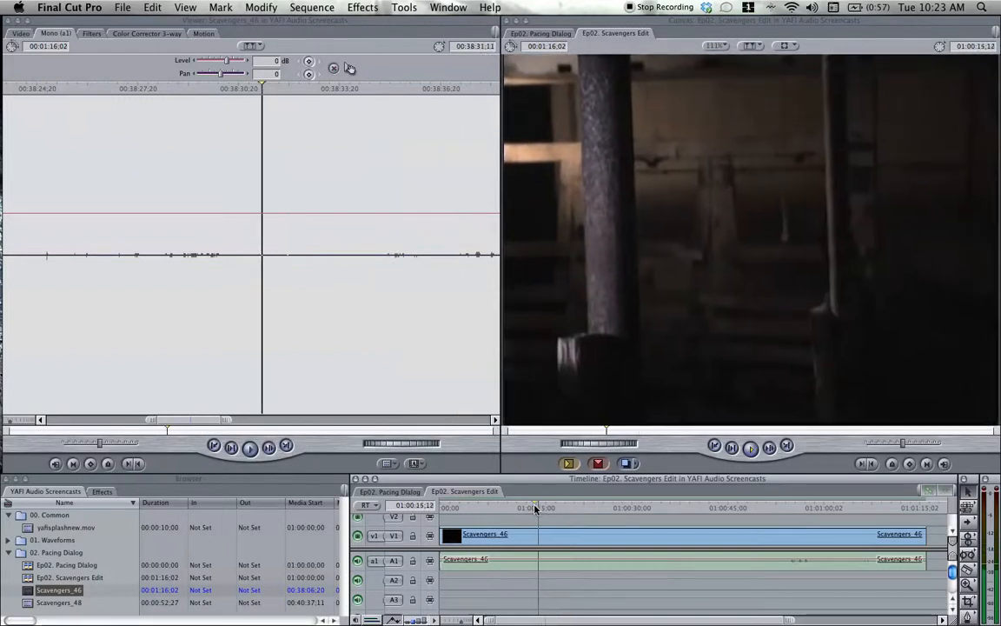
pyautogui.press('space')
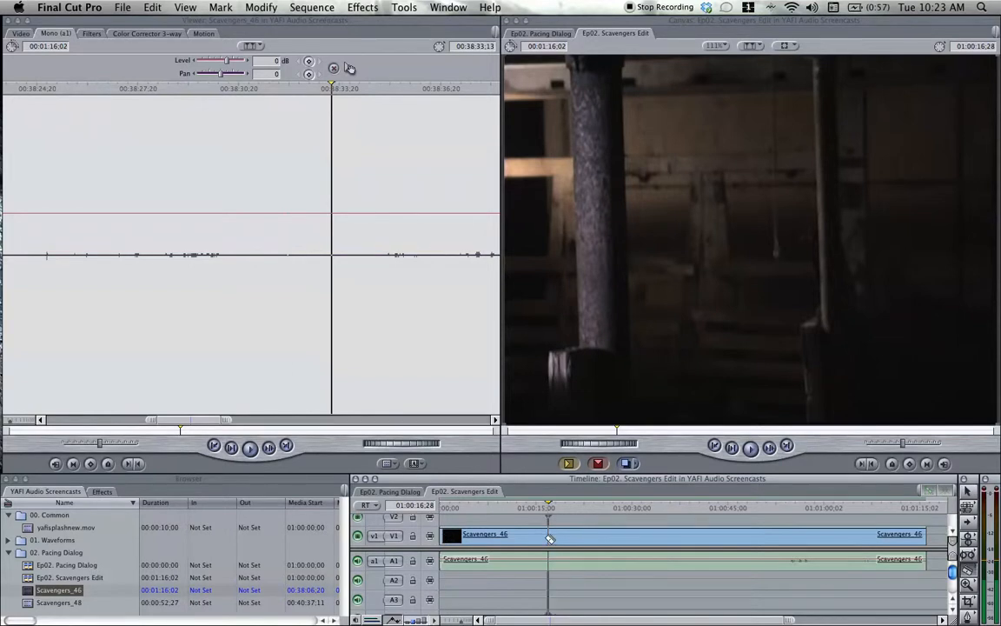
pyautogui.click(551, 536)
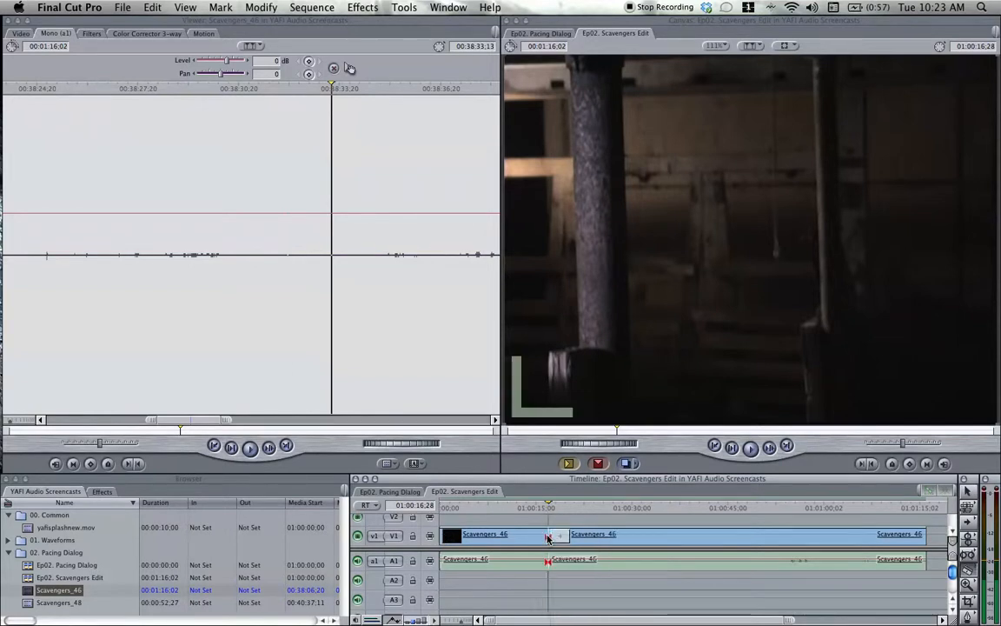
# Delete the Scavengers_46 segment before the cut and close the gap so the remaining clip starts the sequence.
pyautogui.click(526, 539)
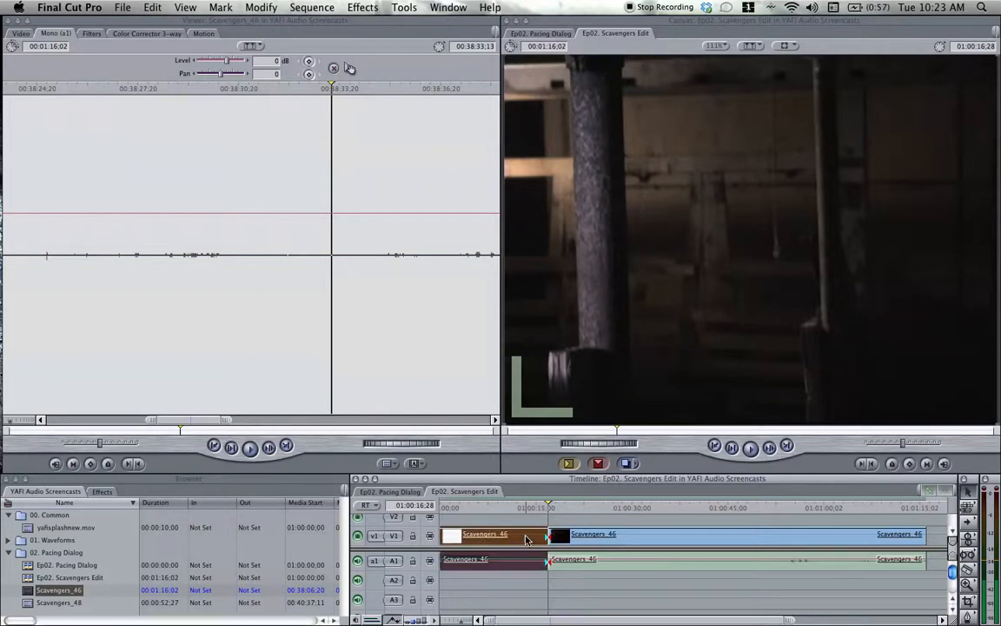
pyautogui.press('Delete')
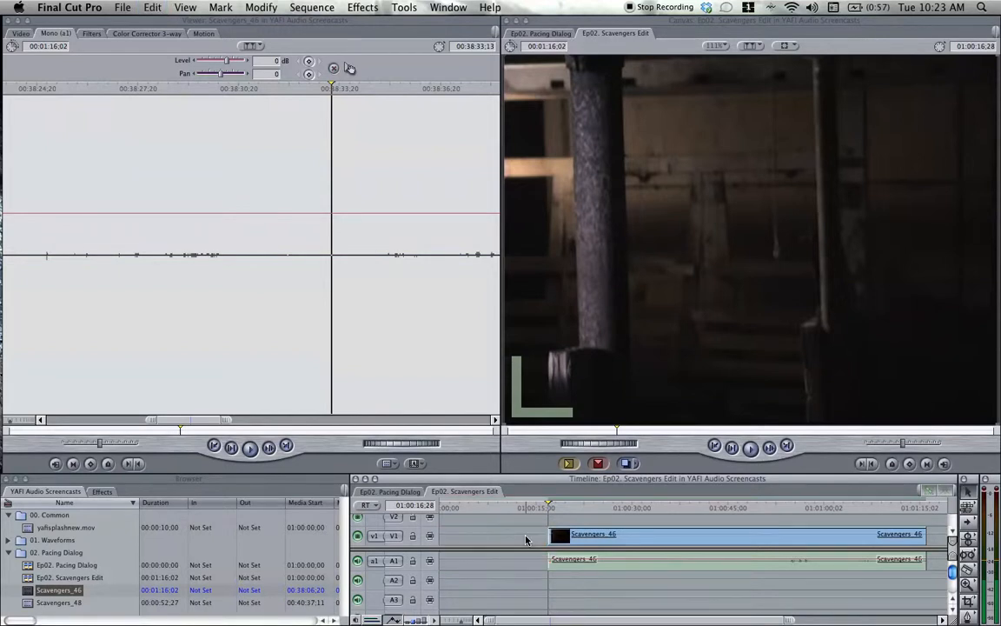
pyautogui.rightClick(527, 535)
pyautogui.click(540, 536)
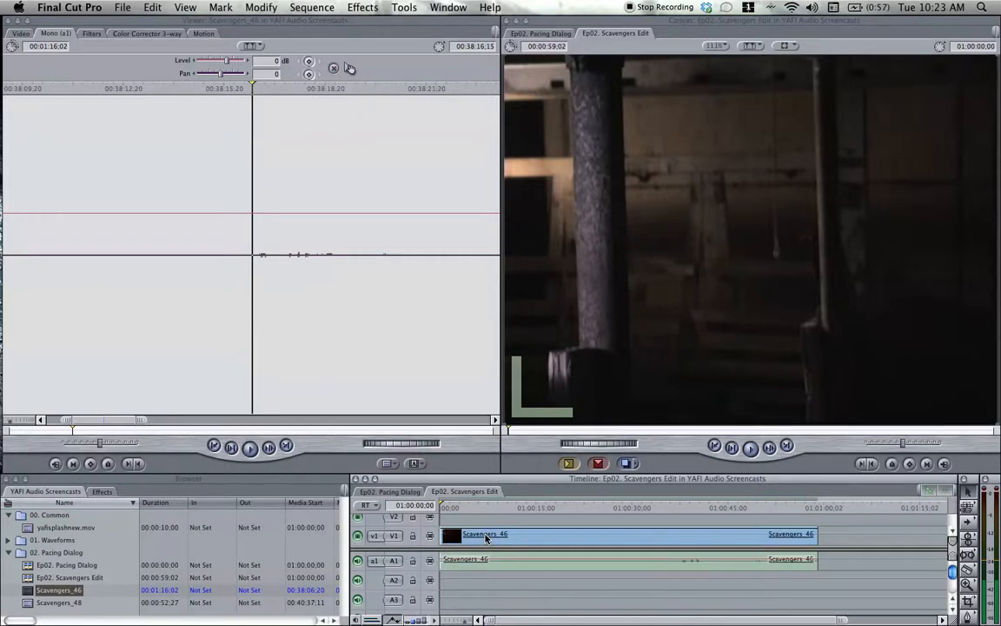
pyautogui.press('b')
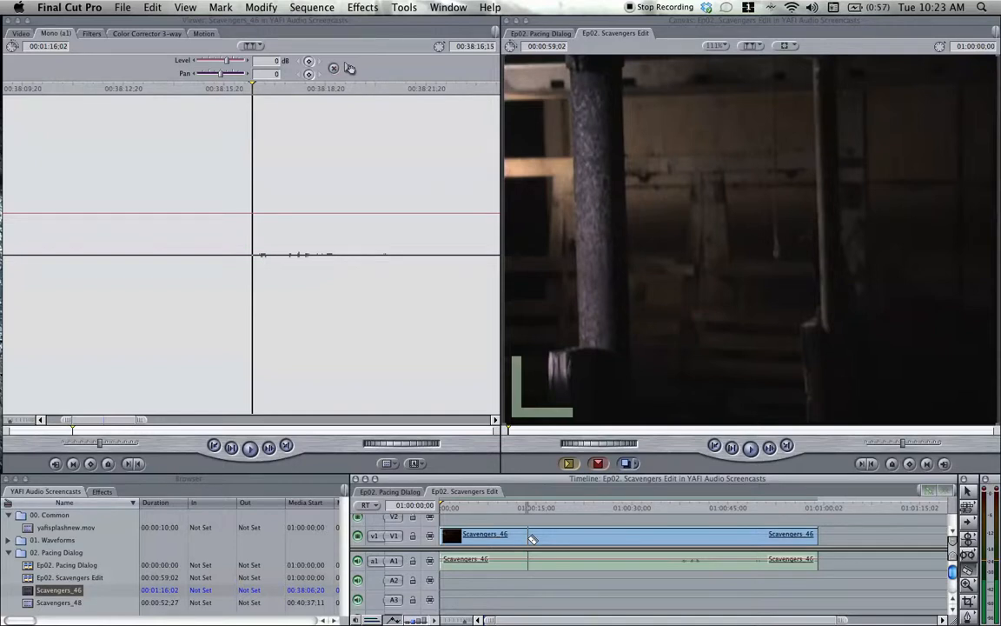
pyautogui.press('a')
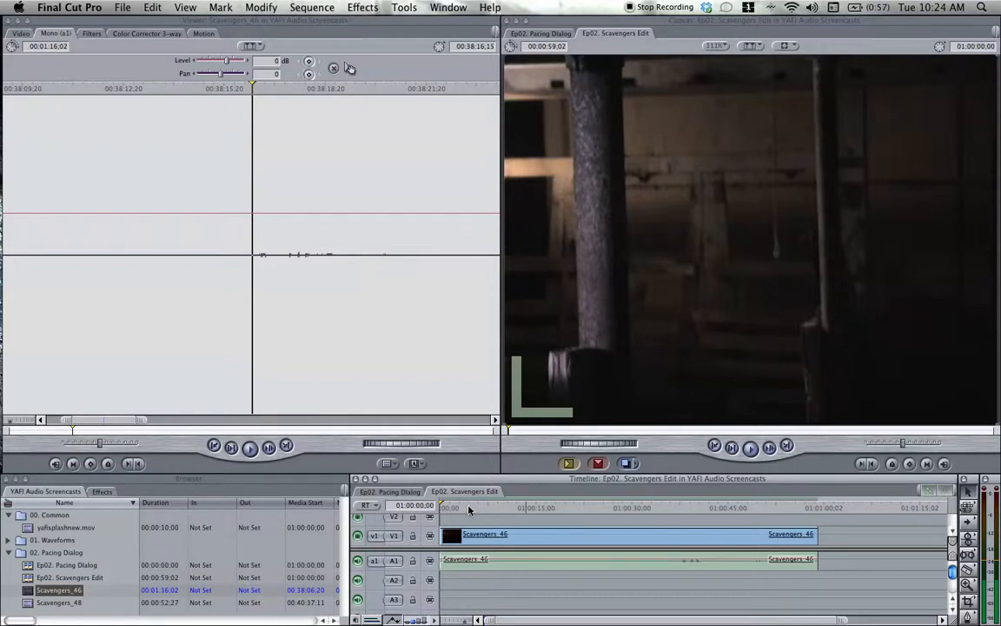
# Show the audio waveform of the sequence's Scavengers_46 clip in the viewer and move the timeline playhead to 01:00:18;21.
pyautogui.doubleClick(563, 536)
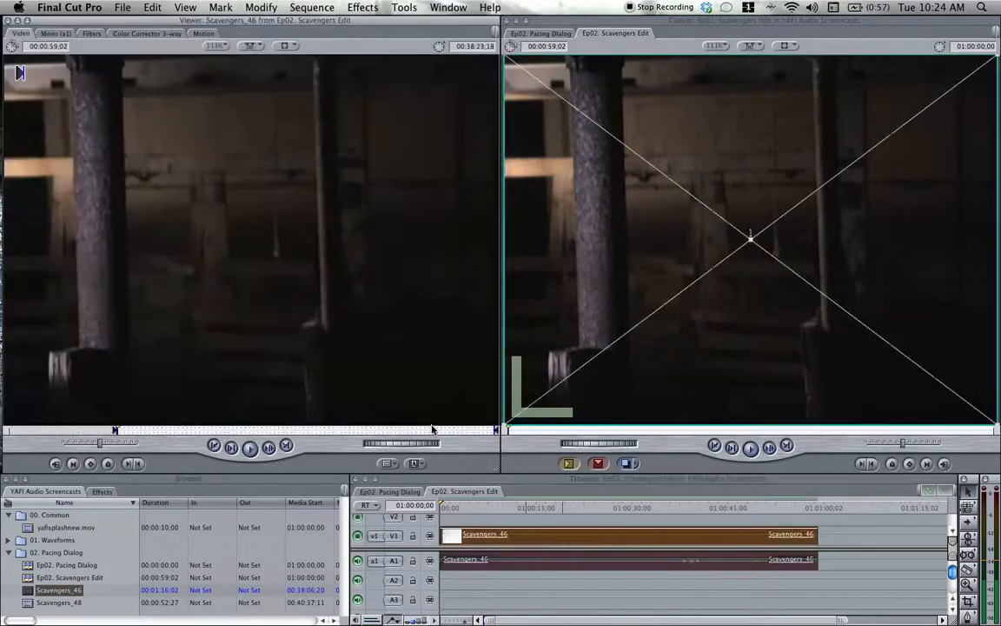
pyautogui.click(56, 36)
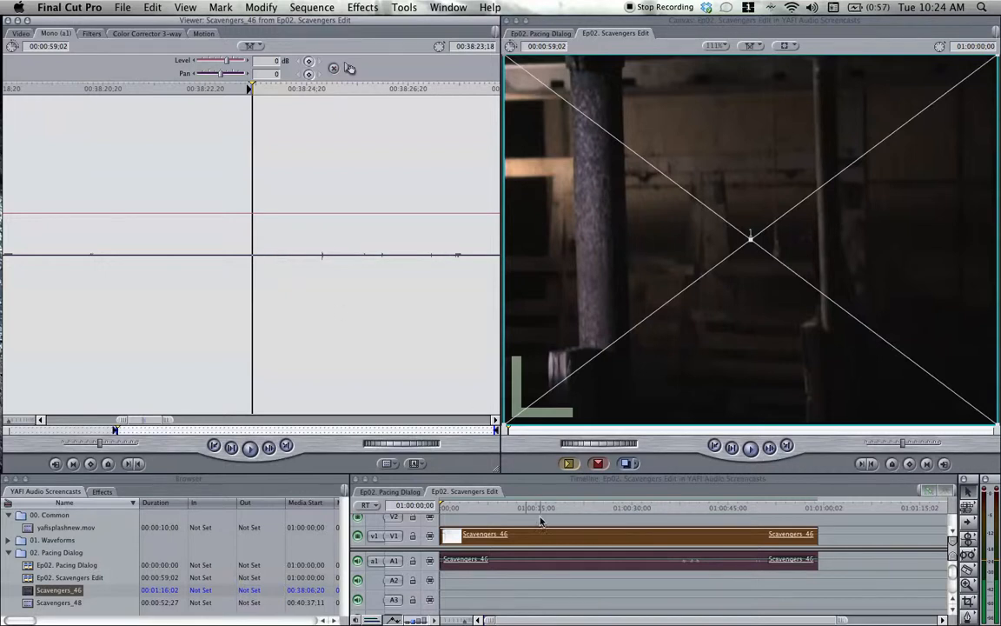
pyautogui.moveTo(545, 508); pyautogui.dragTo(560, 510)
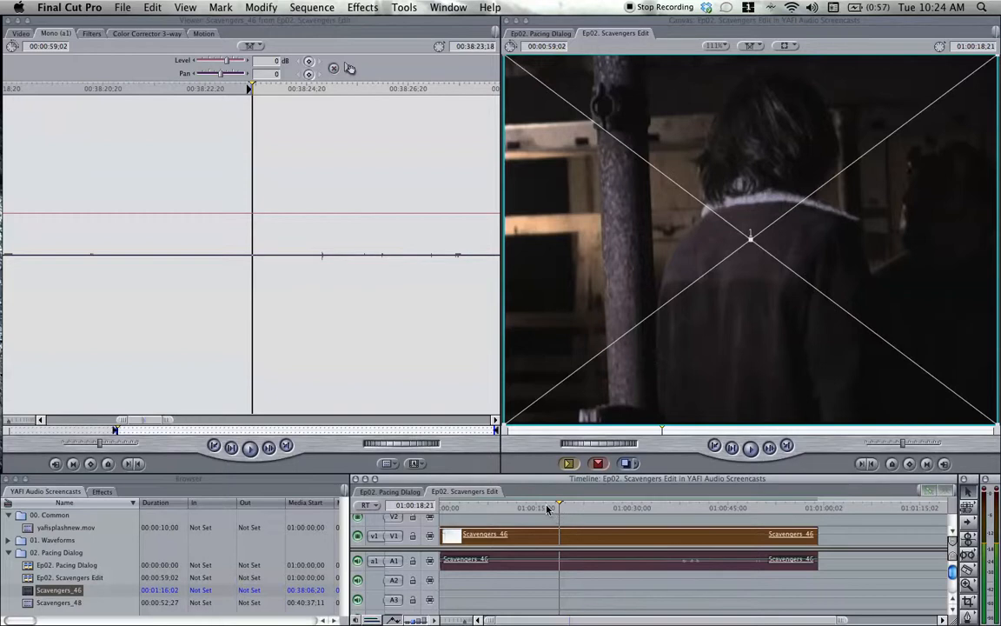
# Return the timeline playhead to the sequence start, then play the Scavengers_46 audio in the viewer and add a clip marker at 00:38:27;08.
pyautogui.moveTo(546, 508)
pyautogui.mouseDown()
pyautogui.moveTo(480, 511)
pyautogui.moveTo(581, 509)
pyautogui.moveTo(441, 508)
pyautogui.mouseUp()
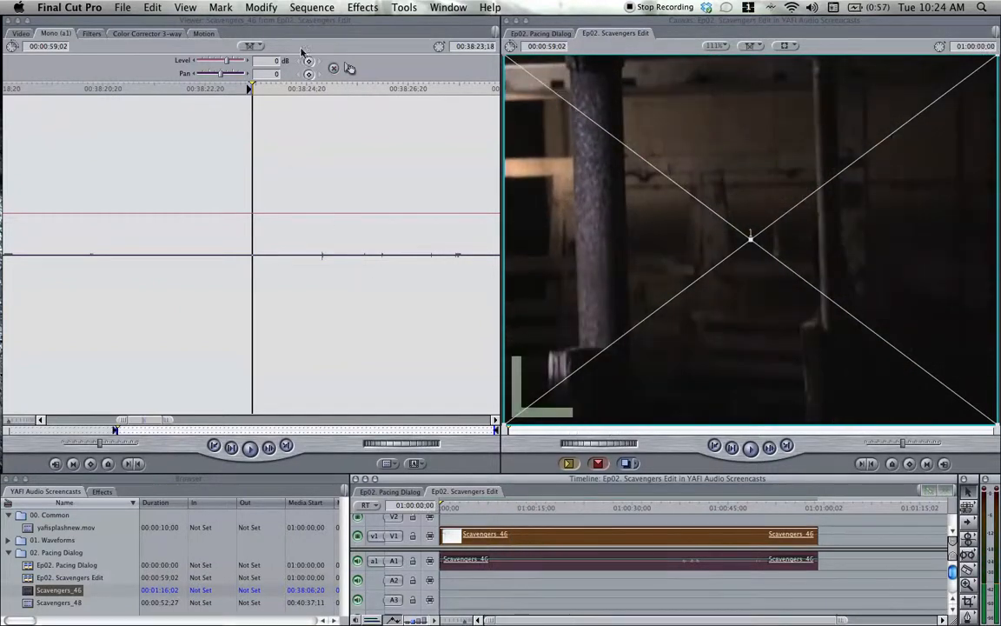
pyautogui.click(273, 20)
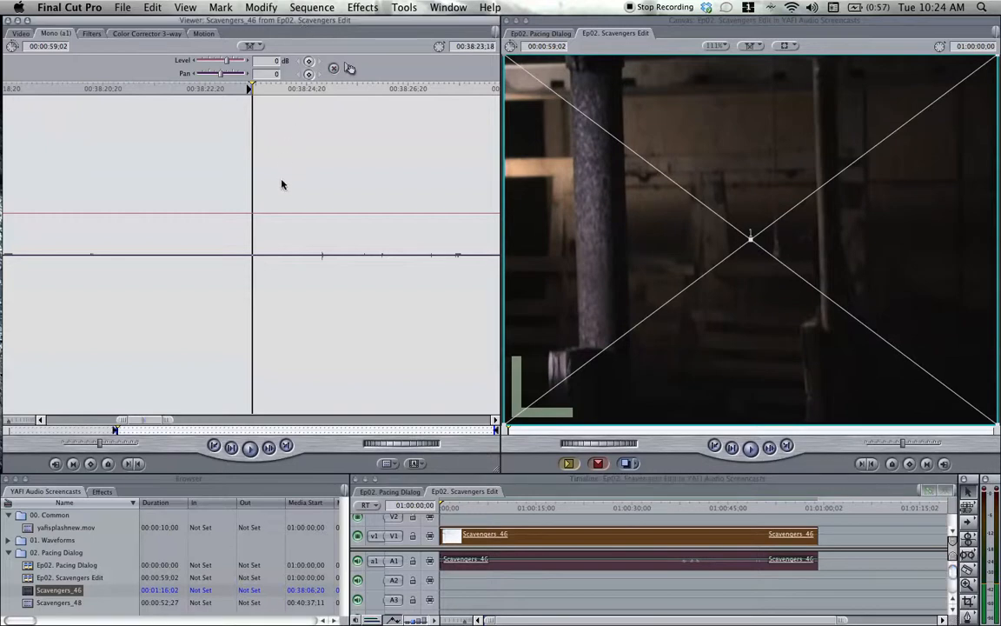
pyautogui.press('space')
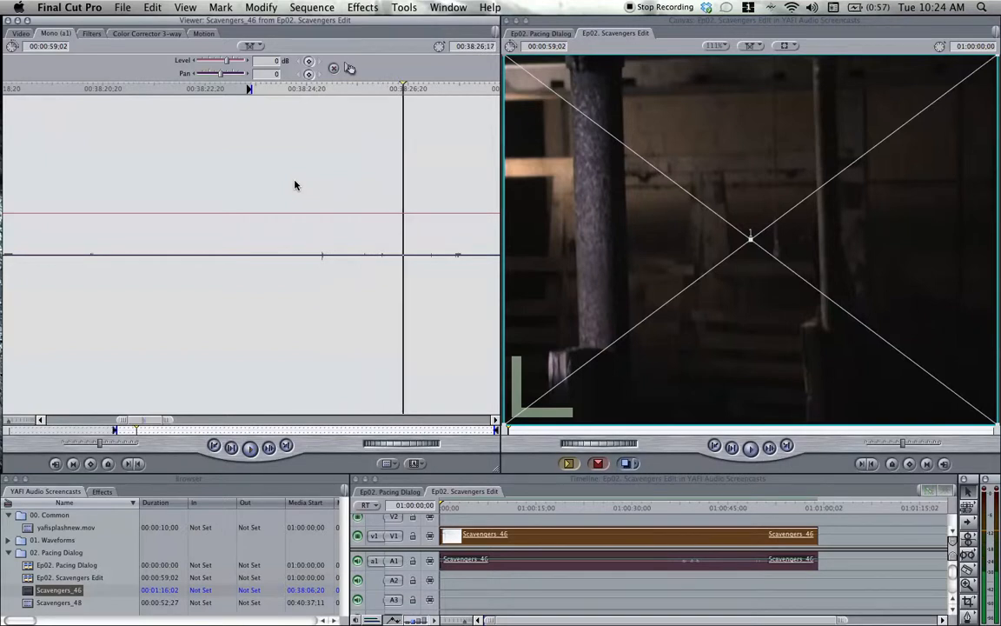
pyautogui.press('space')
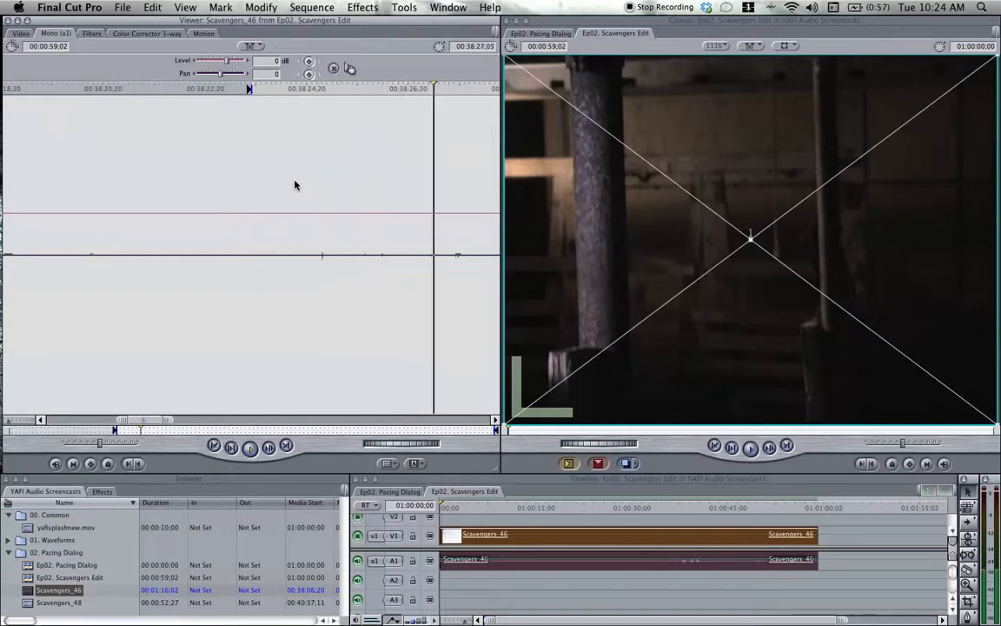
pyautogui.press('space')
pyautogui.press('Left')
pyautogui.press('Left')
pyautogui.press('Left')
pyautogui.press('Left')
pyautogui.press('Left')
pyautogui.press('Left')
pyautogui.press('Left')
pyautogui.press('Left')
pyautogui.press('Left')
pyautogui.press('Left')
pyautogui.press('Left')
pyautogui.press('Left')
pyautogui.press('Left')
pyautogui.press('Left')
pyautogui.press('Left')
pyautogui.press('Left')
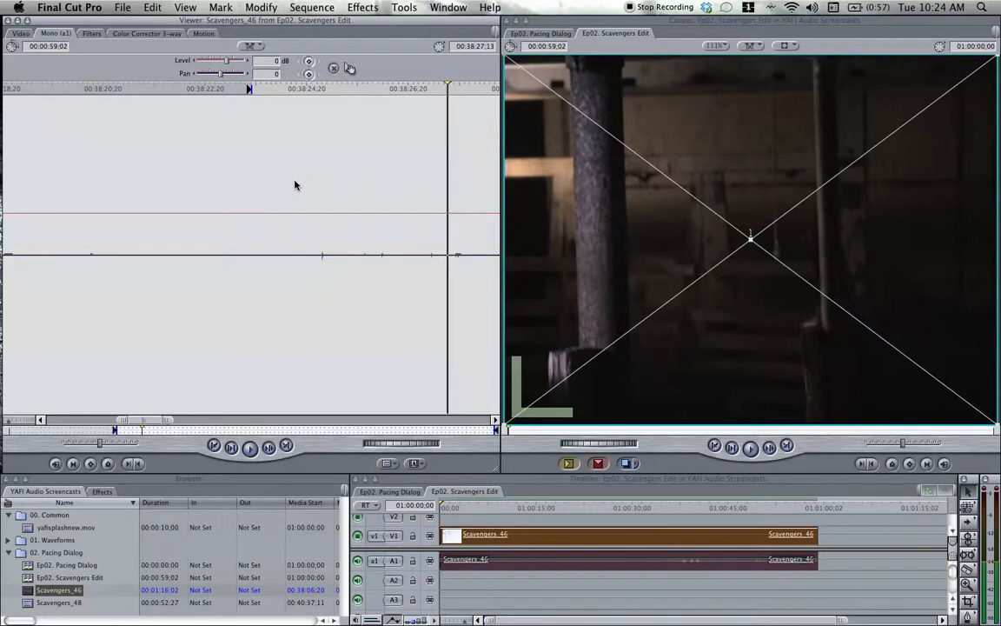
pyautogui.press('m')
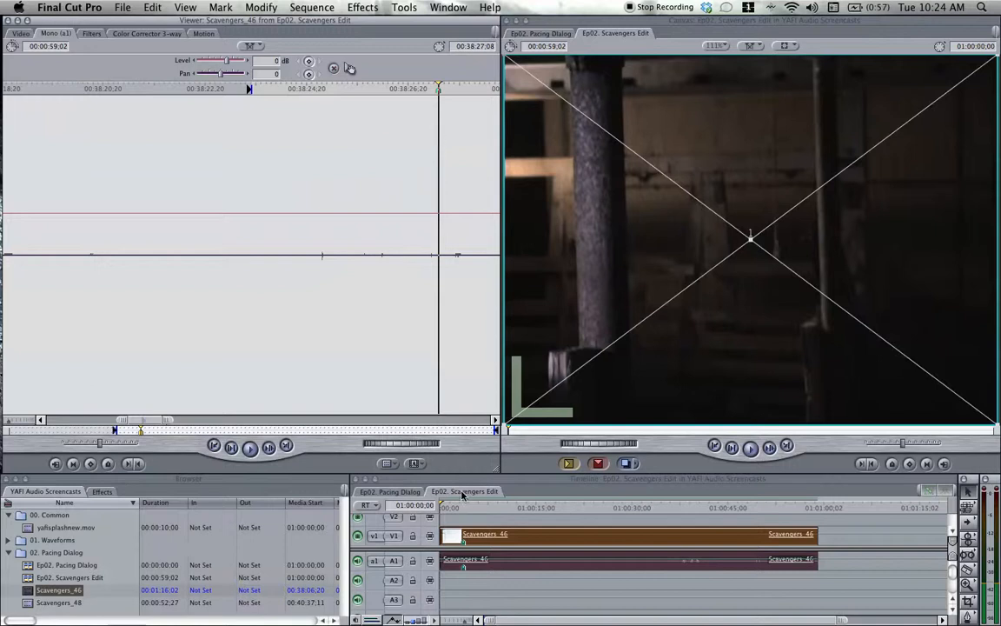
# Cut the sequence's Scavengers_46 clip at 01:00:03;21 and delete the segment before the cut, leaving a gap.
pyautogui.click(445, 524)
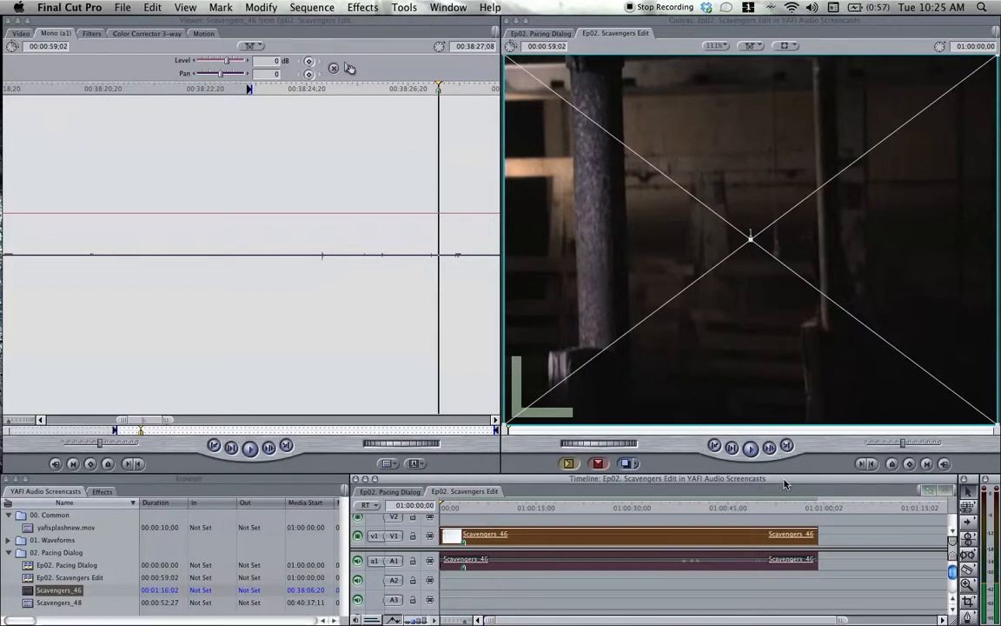
pyautogui.press('space')
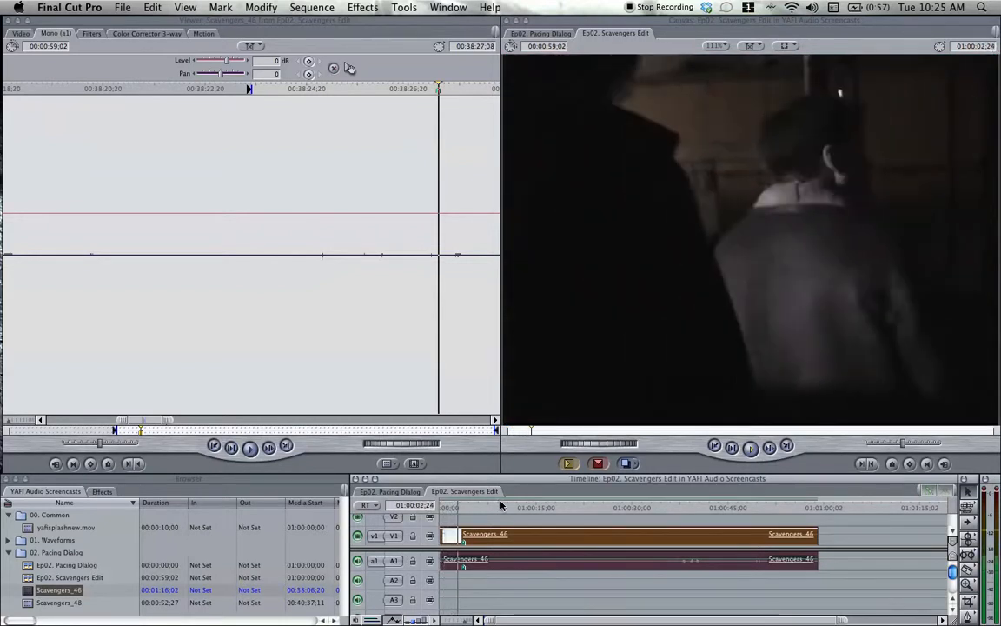
pyautogui.press('space')
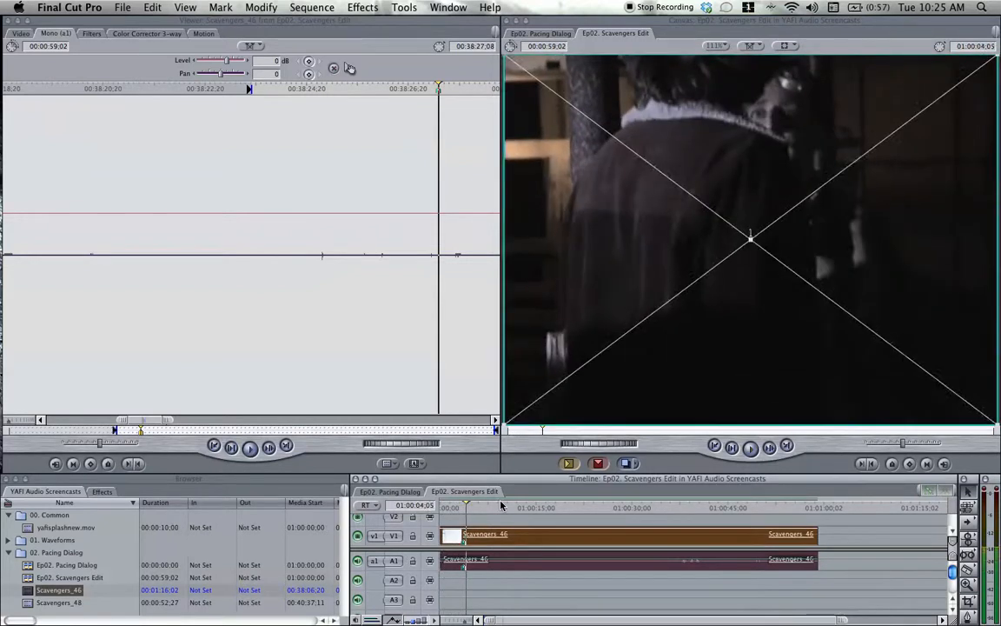
pyautogui.press('Left')
pyautogui.press('Left')
pyautogui.press('Left')
pyautogui.press('Left')
pyautogui.press('Left')
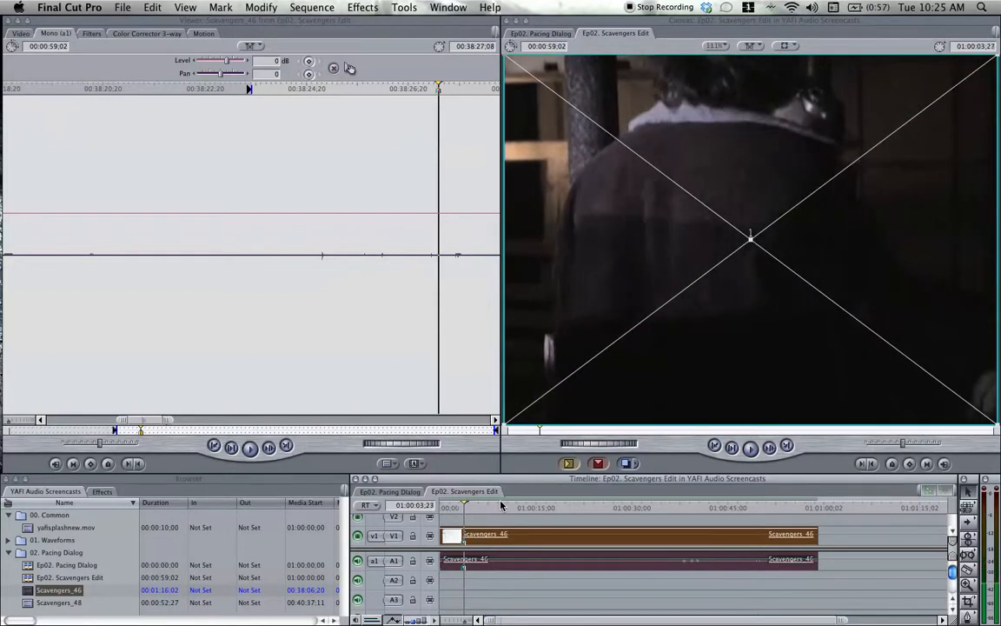
pyautogui.press('Left')
pyautogui.press('Left')
pyautogui.press('Left')
pyautogui.press('Left')
pyautogui.press('Left')
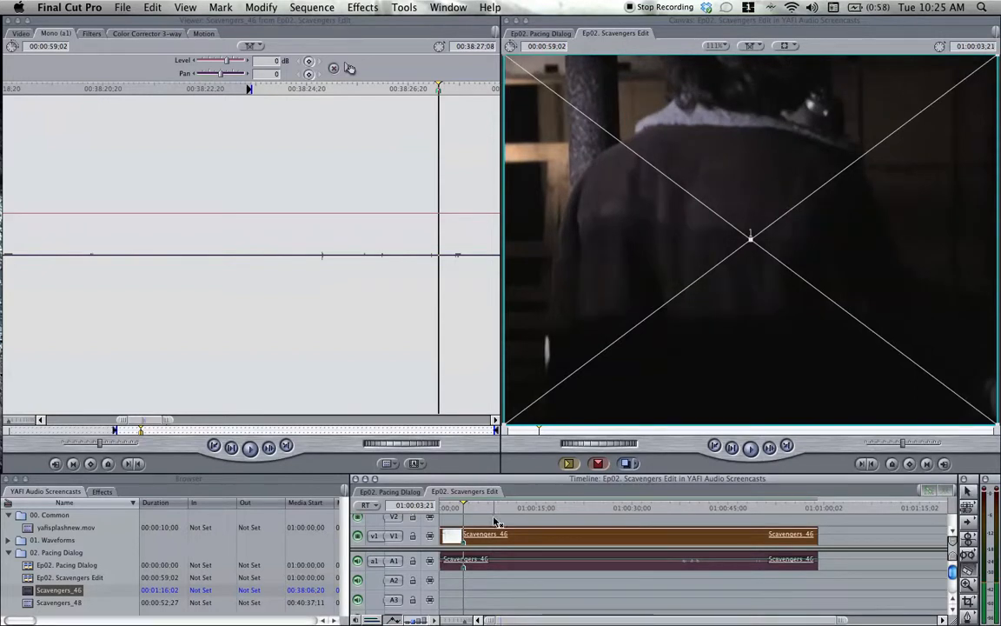
pyautogui.click(469, 535)
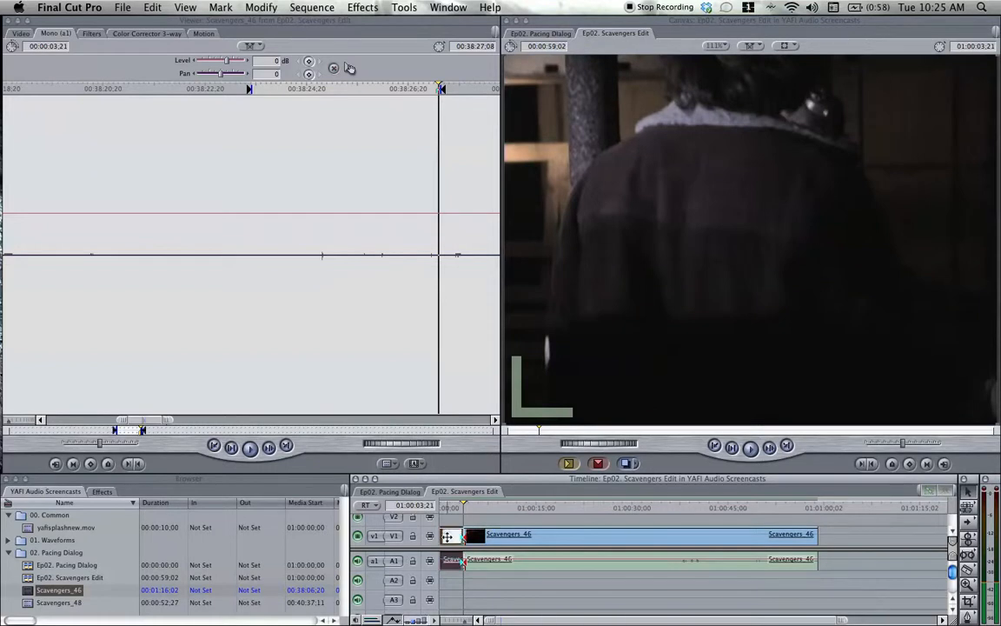
pyautogui.press('Delete')
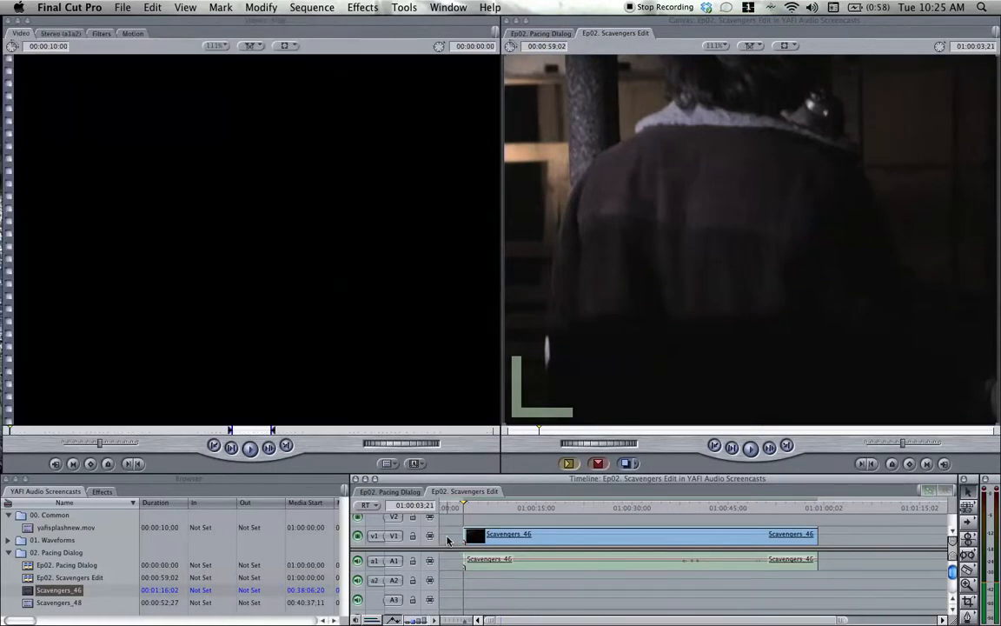
# Play on through the dialogue and cut the Scavengers_46 clip at 01:00:07;06 with the Razor Blade tool.
pyautogui.press('space')
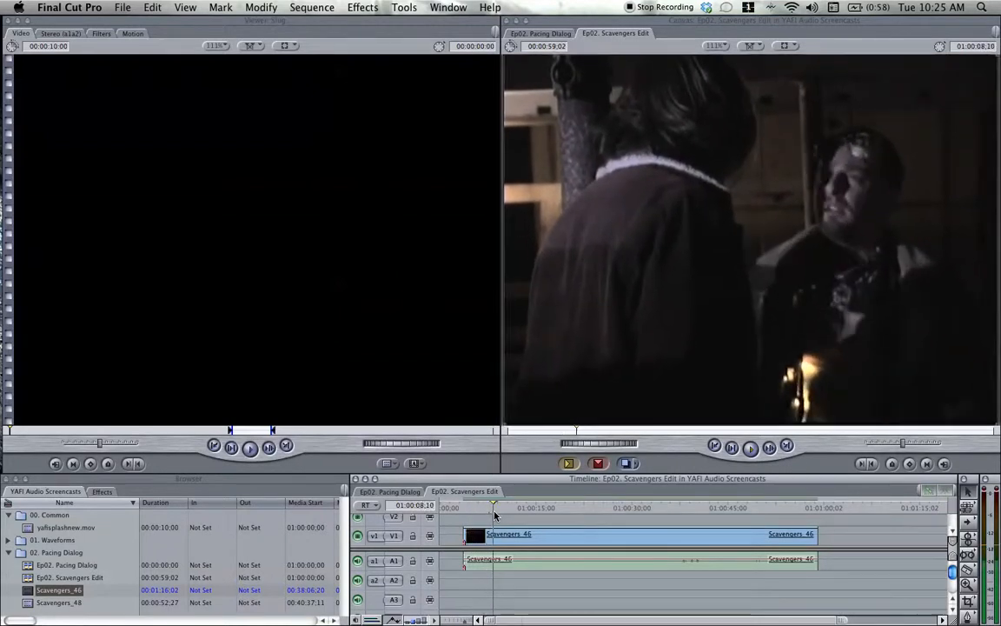
pyautogui.press('Left')
pyautogui.press('Left')
pyautogui.press('Left')
pyautogui.press('Left')
pyautogui.press('Left')
pyautogui.press('Left')
pyautogui.press('Left')
pyautogui.press('Left')
pyautogui.press('Left')
pyautogui.press('Left')
pyautogui.press('Left')
pyautogui.press('Left')
pyautogui.press('Left')
pyautogui.press('Left')
pyautogui.press('Left')
pyautogui.press('Left')
pyautogui.press('Left')
pyautogui.press('Left')
pyautogui.press('Left')
pyautogui.press('Left')
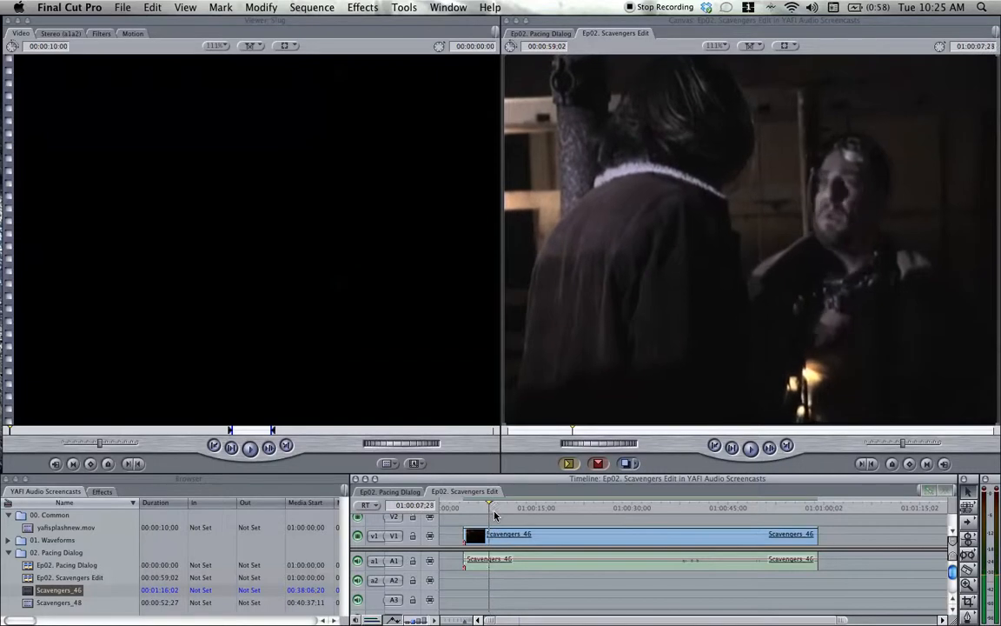
pyautogui.press('Left')
pyautogui.press('Left')
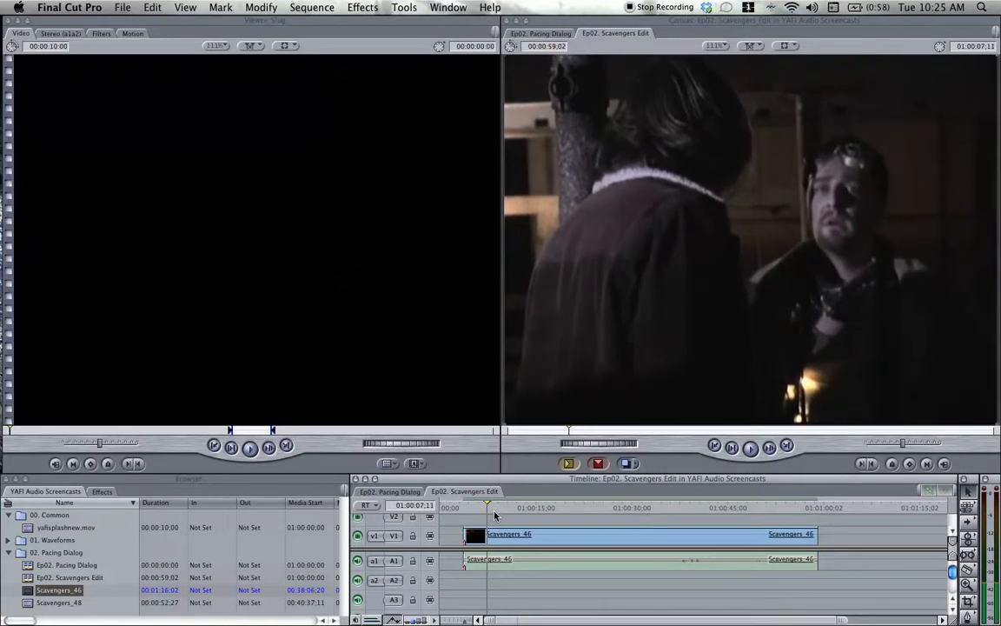
pyautogui.press('Left')
pyautogui.press('Left')
pyautogui.press('Left')
pyautogui.press('Left')
pyautogui.press('Left')
pyautogui.press('Left')
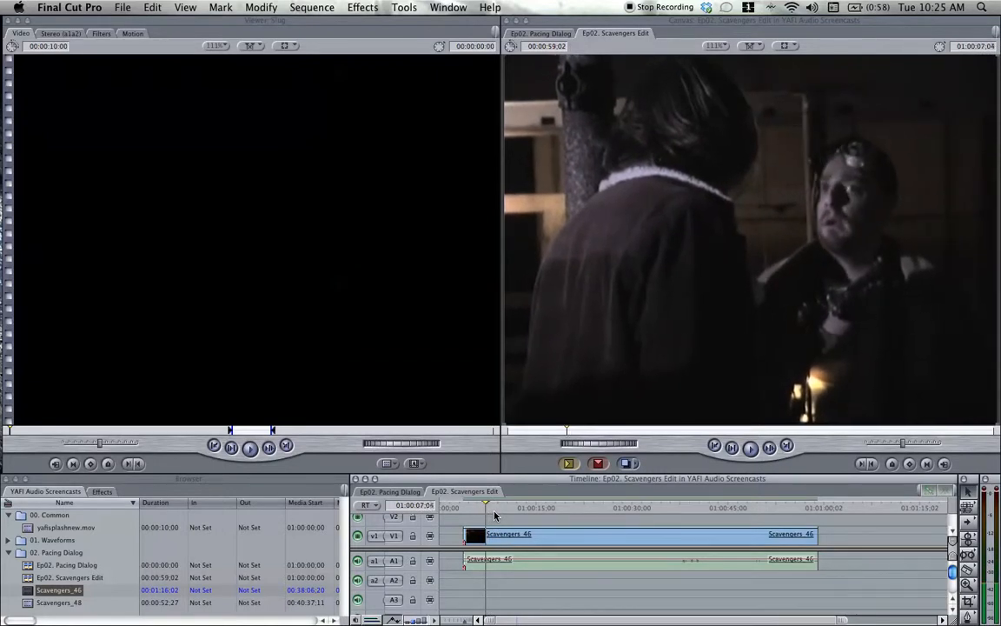
pyautogui.press('Right')
pyautogui.press('b')
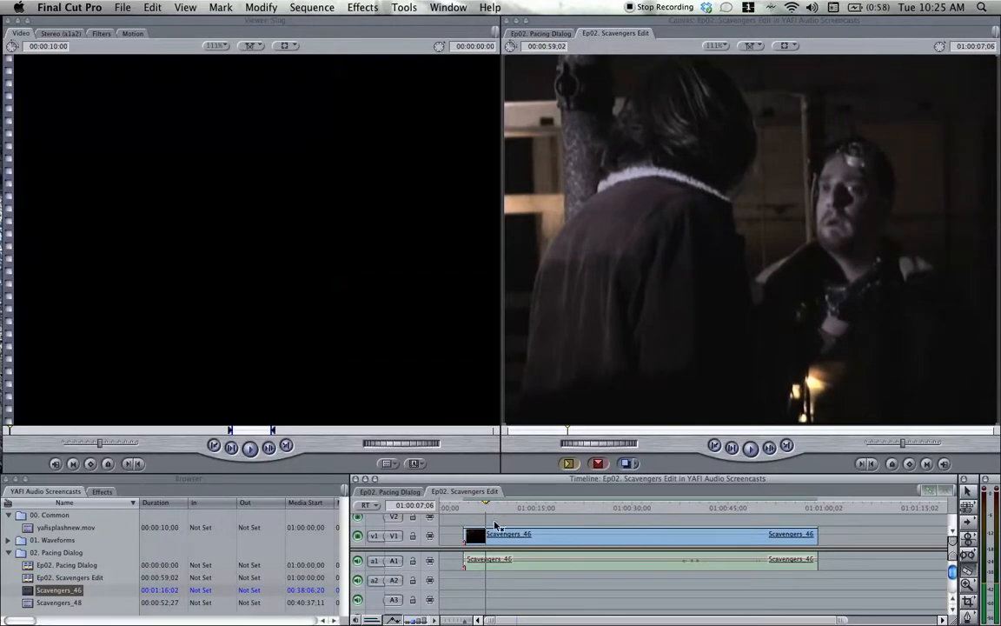
pyautogui.click(486, 534)
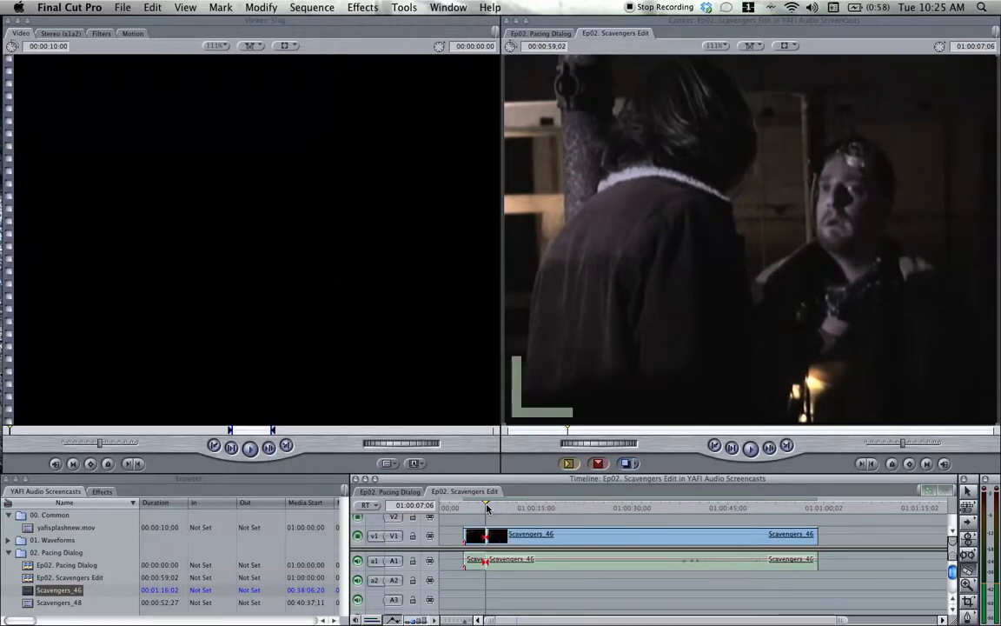
# Play on to the next line of dialogue and add an edit to the Scavengers_46 clip near 01:00:11;15.
pyautogui.press('space')
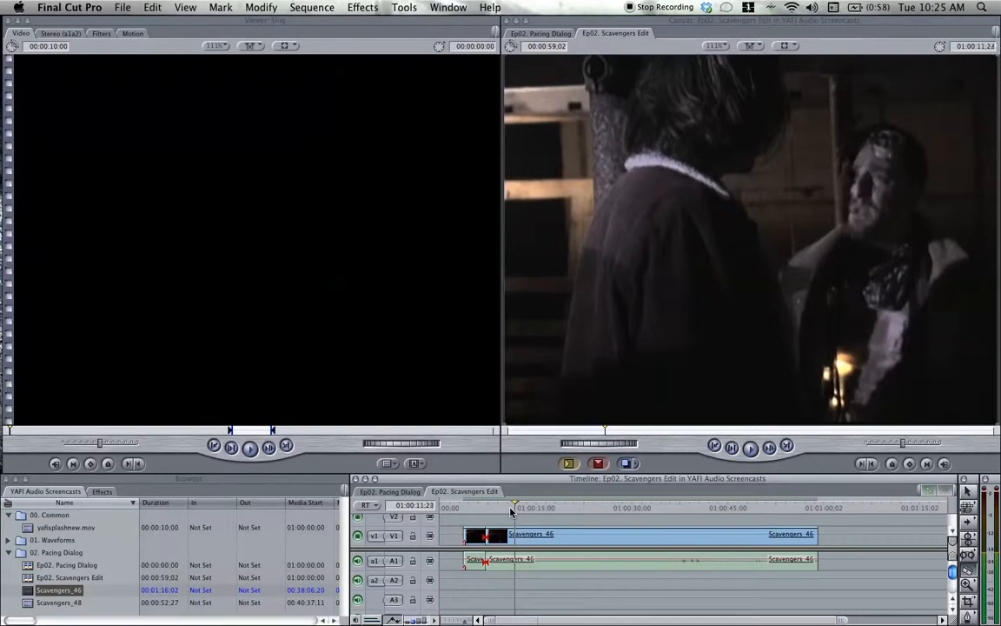
pyautogui.click(511, 510)
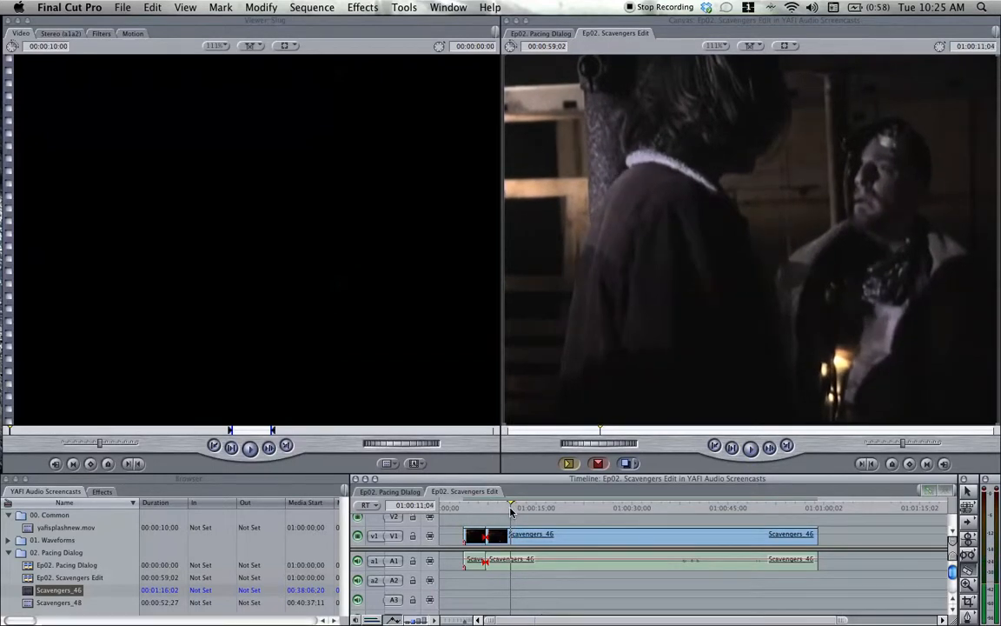
pyautogui.press('Right')
pyautogui.press('Right')
pyautogui.press('Right')
pyautogui.press('Right')
pyautogui.press('Right')
pyautogui.press('Right')
pyautogui.press('Right')
pyautogui.press('Right')
pyautogui.press('Right')
pyautogui.press('Right')
pyautogui.press('Right')
pyautogui.press('Right')
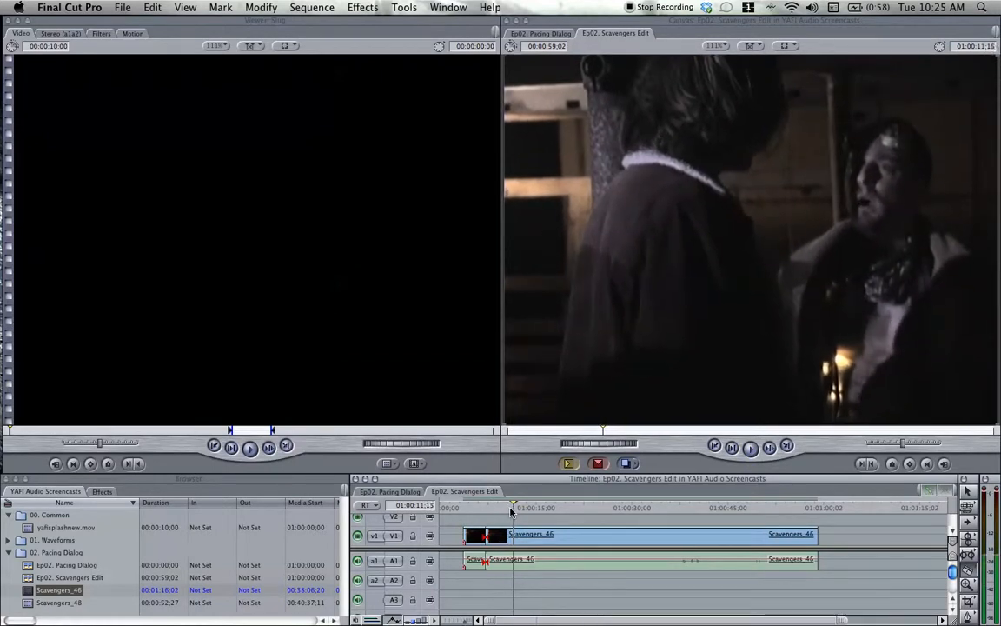
pyautogui.press('Left')
pyautogui.press('Left')
pyautogui.press('Left')
pyautogui.press('Left')
pyautogui.press('Left')
pyautogui.hotkey('ctrl', 'v')
# Play on through the third segment, cut the Scavengers_46 clip at 01:00:27;10 and delete everything after the cut.
pyautogui.press('space')
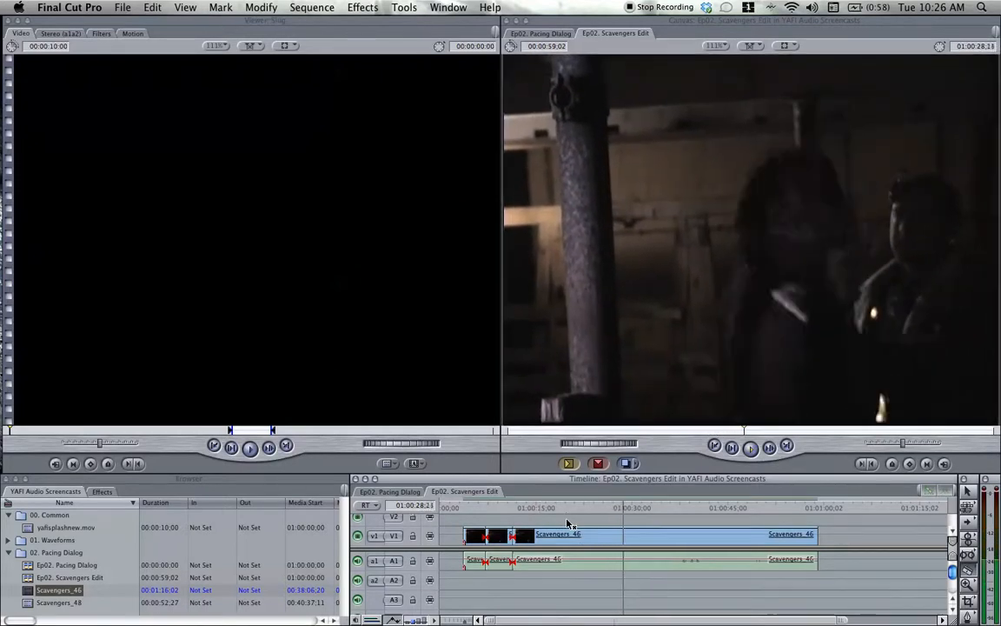
pyautogui.press('Left')
pyautogui.press('Left')
pyautogui.press('Left')
pyautogui.press('Left')
pyautogui.press('Left')
pyautogui.press('Left')
pyautogui.press('Left')
pyautogui.press('Left')
pyautogui.press('Left')
pyautogui.press('Left')
pyautogui.press('Left')
pyautogui.press('Left')
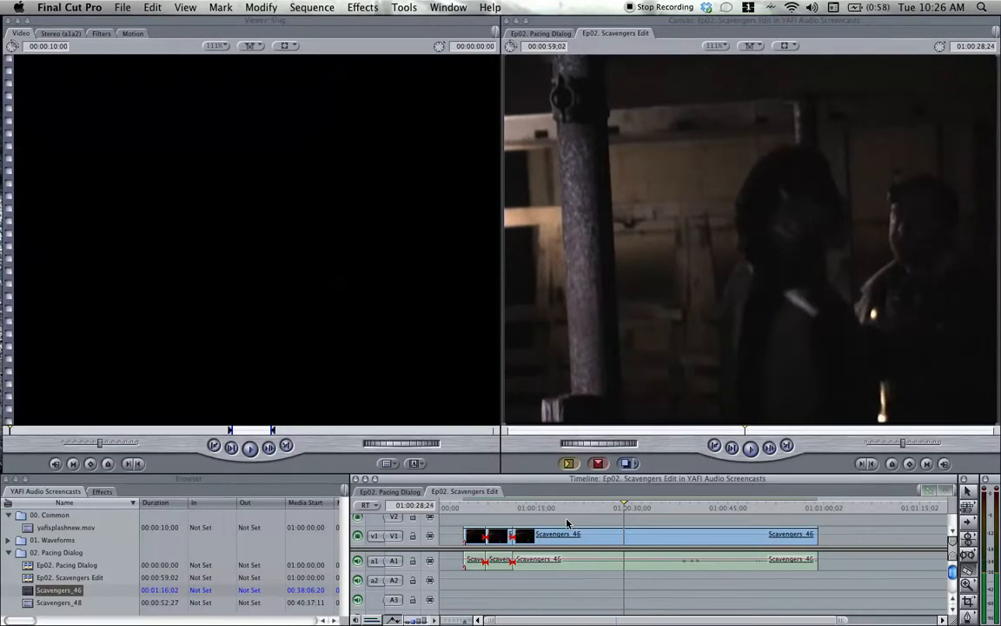
pyautogui.press('Left')
pyautogui.press('Left')
pyautogui.press('Left')
pyautogui.press('Left')
pyautogui.press('Left')
pyautogui.press('Left')
pyautogui.press('Left')
pyautogui.press('Left')
pyautogui.press('Left')
pyautogui.press('Left')
pyautogui.press('Left')
pyautogui.press('Left')
pyautogui.press('Left')
pyautogui.press('Left')
pyautogui.press('Left')
pyautogui.press('Left')
pyautogui.press('Left')
pyautogui.press('Left')
pyautogui.press('Left')
pyautogui.press('Left')
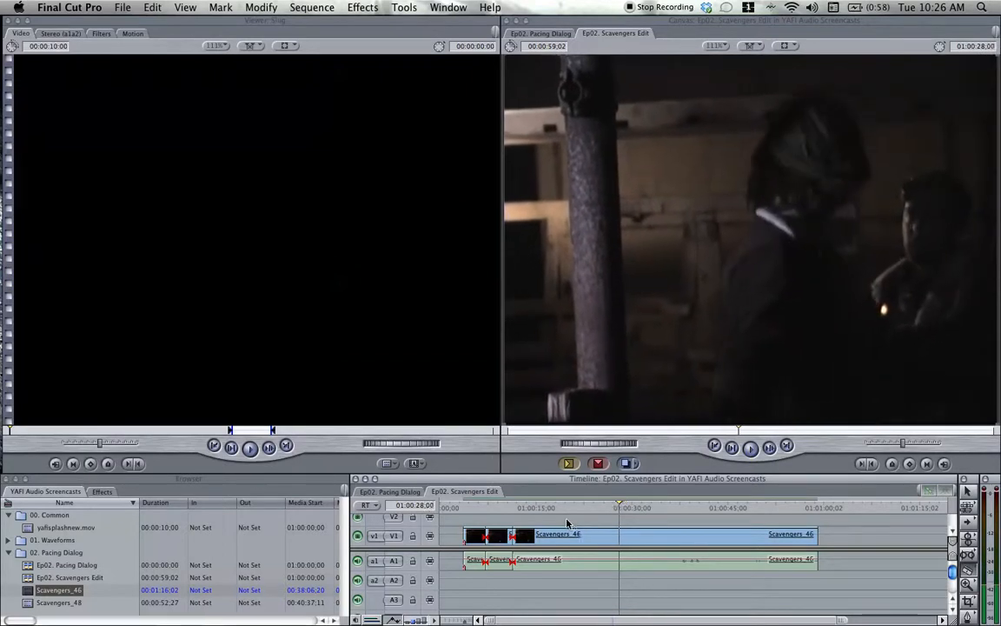
pyautogui.press('Left')
pyautogui.press('Left')
pyautogui.press('Left')
pyautogui.press('Left')
pyautogui.press('Left')
pyautogui.press('Left')
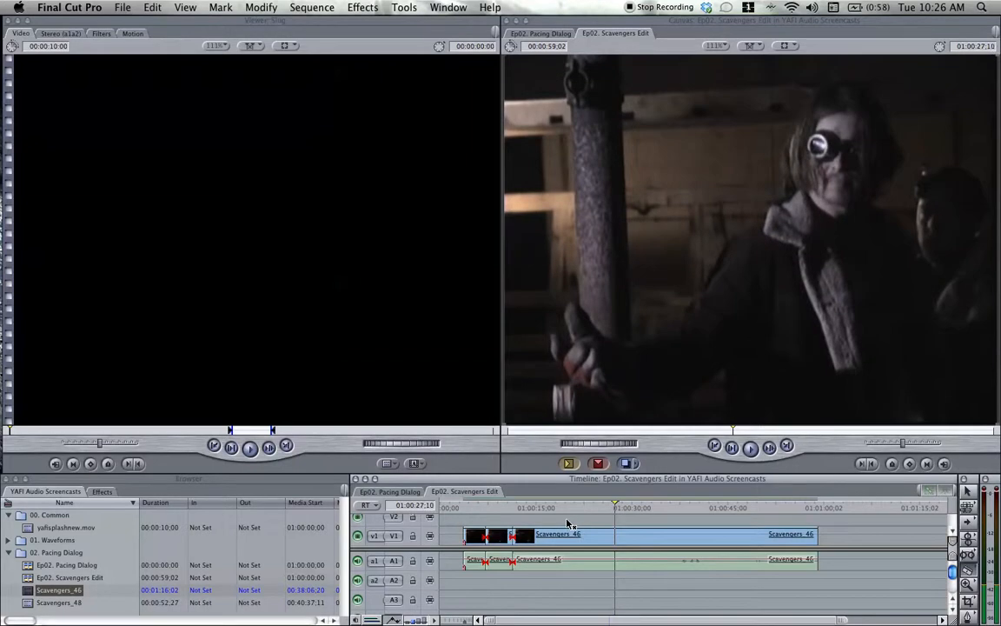
pyautogui.click(613, 537)
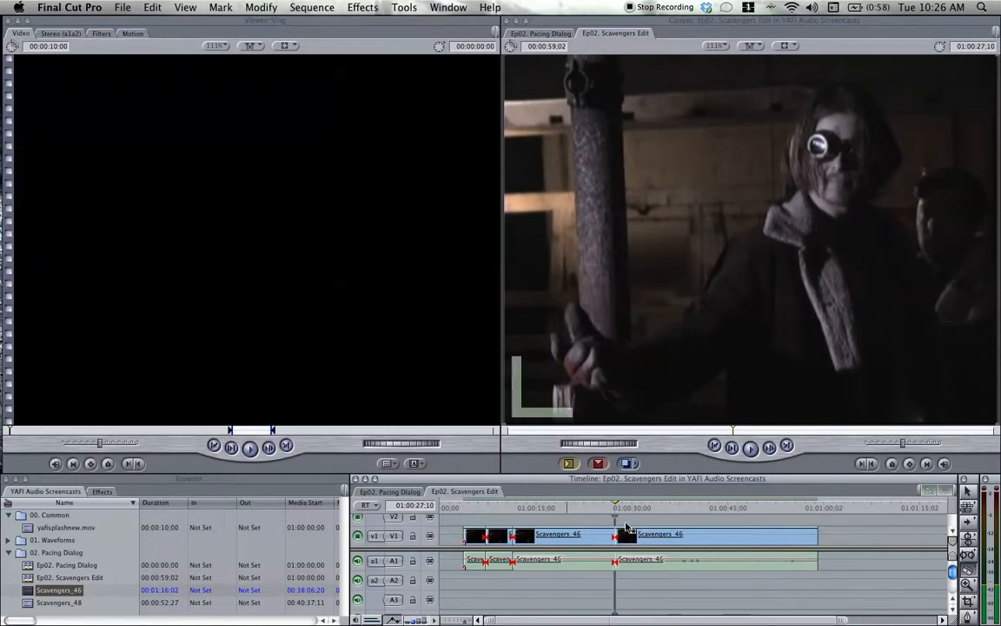
pyautogui.click(720, 540)
pyautogui.press('Delete')
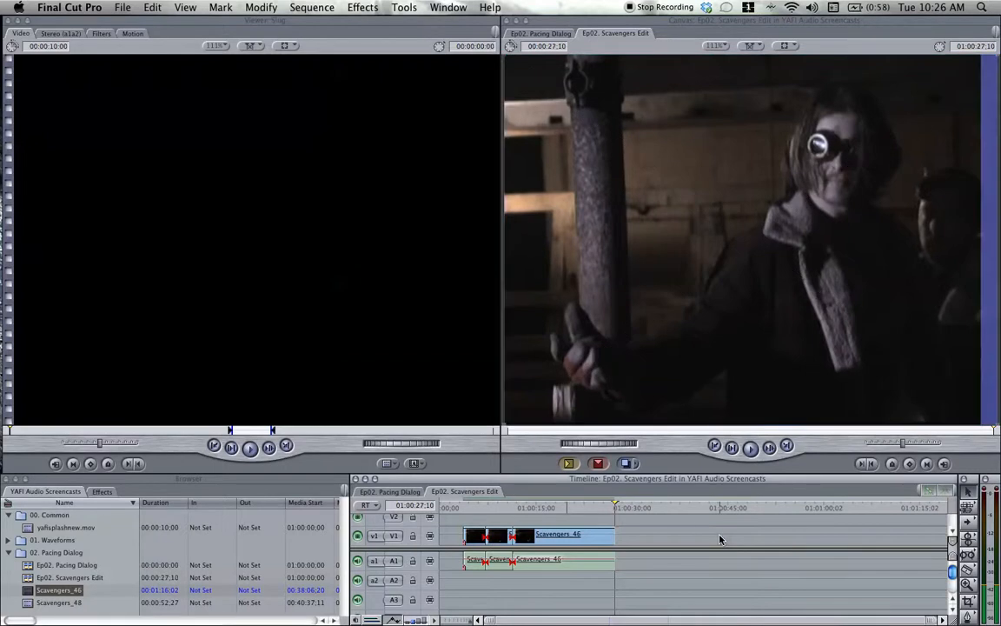
# Play the first Scavengers_46 segment and trim its end back to 01:00:04;21, leaving a gap before the second segment.
pyautogui.click(465, 509)
pyautogui.press('space')
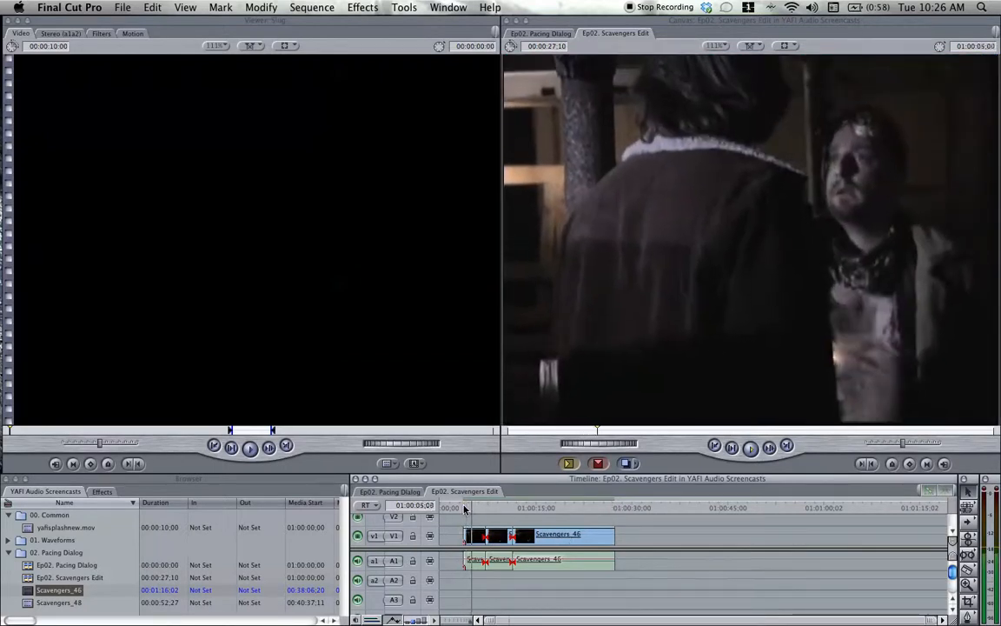
pyautogui.click(463, 508)
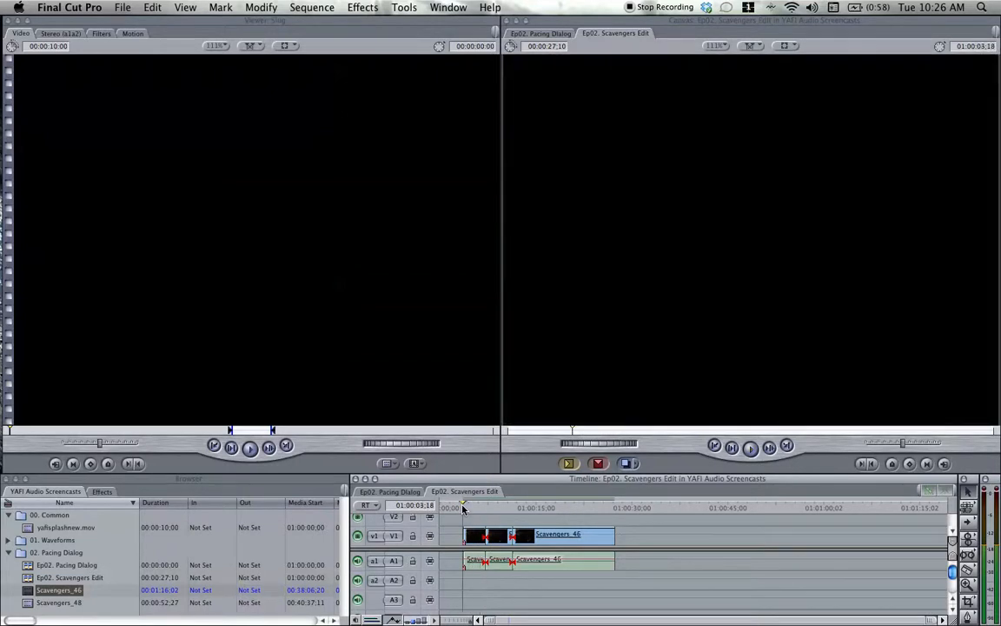
pyautogui.press('space')
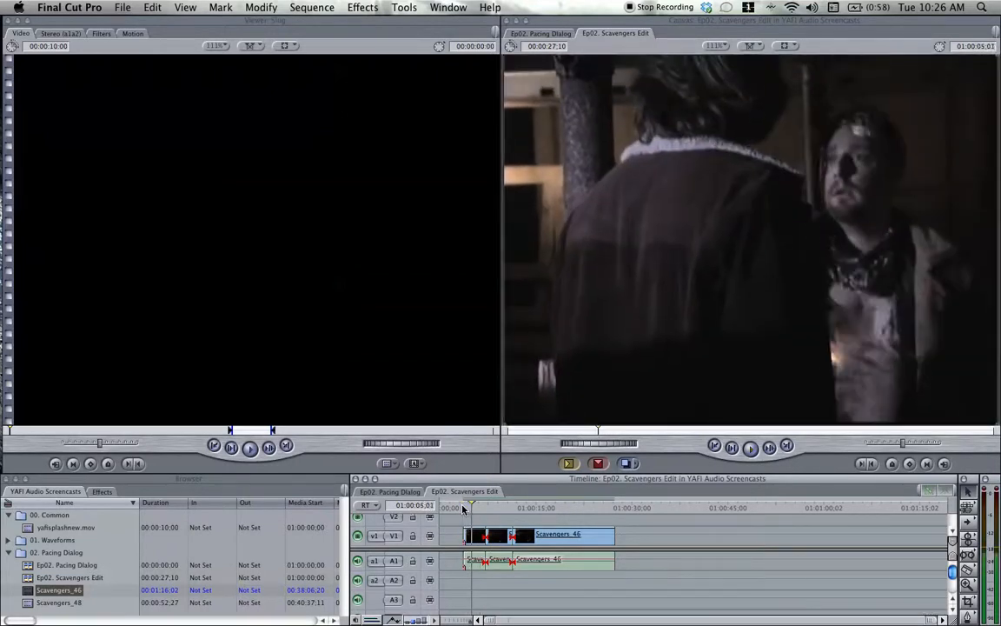
pyautogui.press('Left')
pyautogui.press('Left')
pyautogui.press('Left')
pyautogui.press('Left')
pyautogui.press('Left')
pyautogui.press('Left')
pyautogui.press('Left')
pyautogui.press('Left')
pyautogui.press('Left')
pyautogui.press('Left')
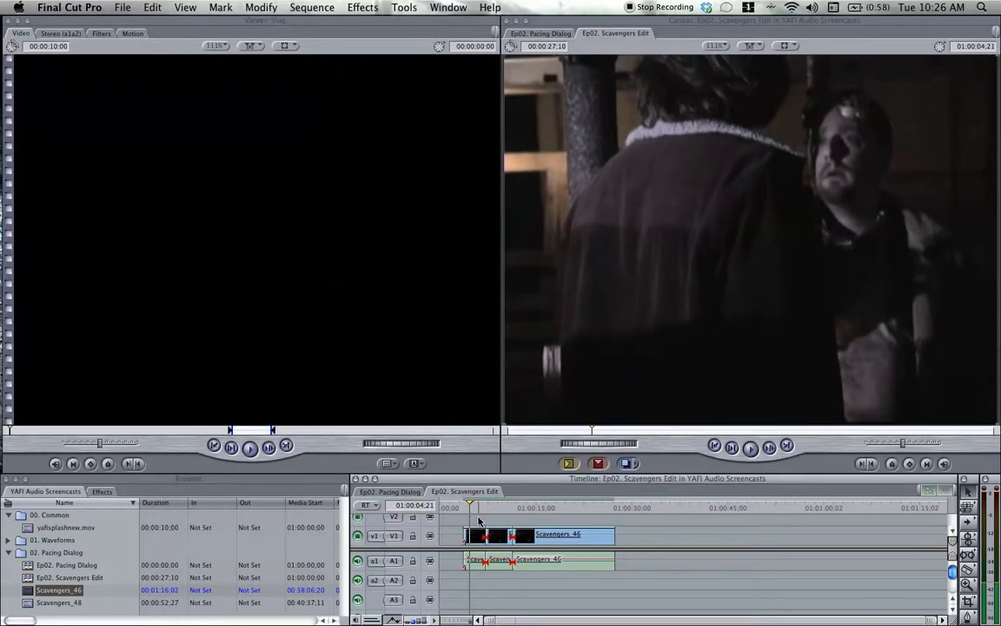
pyautogui.moveTo(485, 533); pyautogui.dragTo(470, 536)
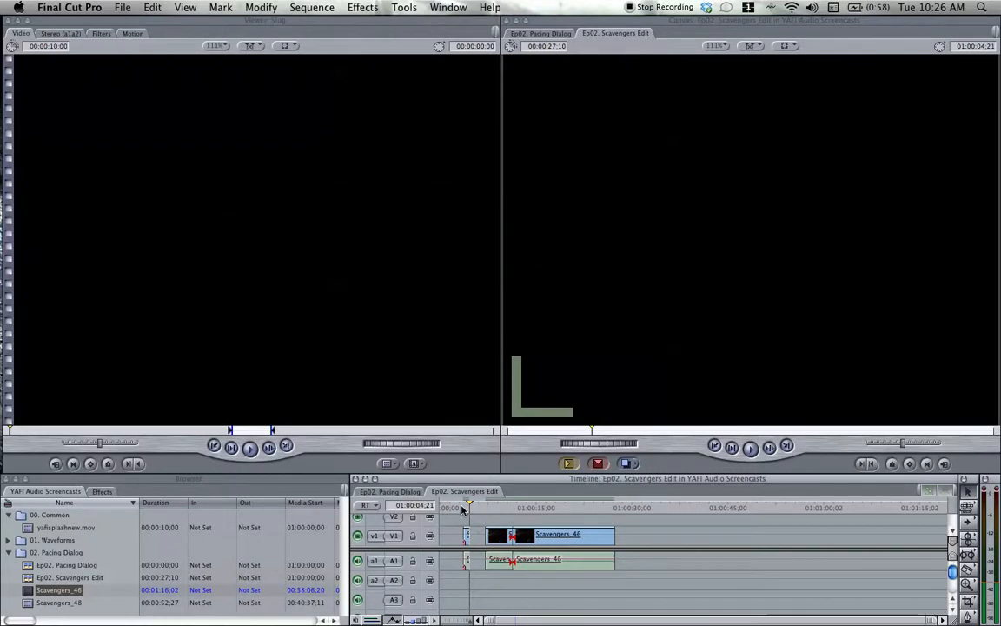
# Play the second Scavengers_46 segment, trim its end back to open a gap, and move the playhead just before the third segment.
pyautogui.click(462, 508)
pyautogui.press('space')
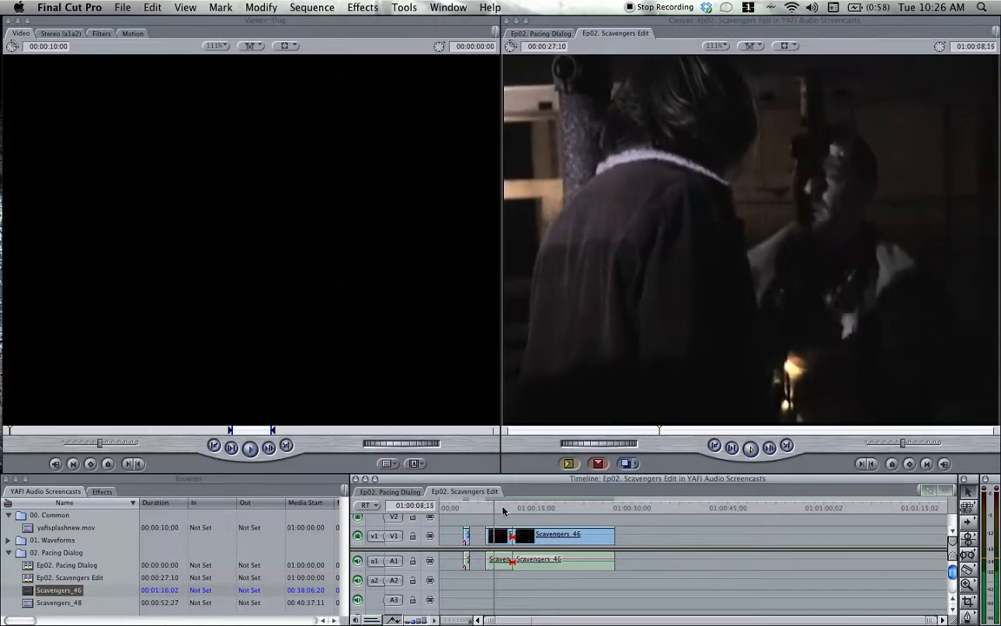
pyautogui.moveTo(511, 533); pyautogui.dragTo(497, 535)
pyautogui.click(510, 510)
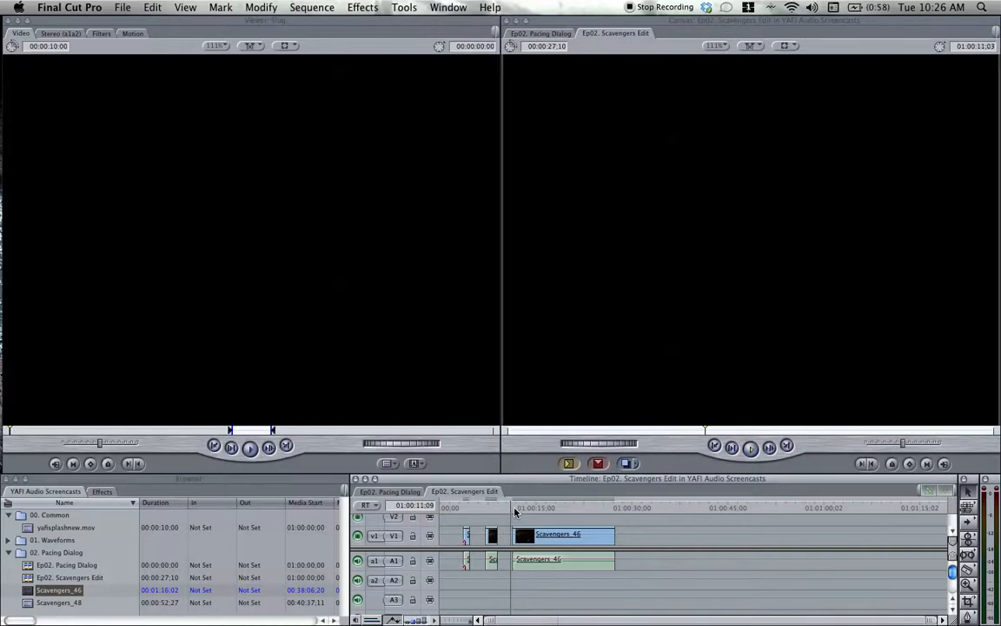
# Play the third Scavengers_46 segment, trim its end back to 01:00:16;18 and replay the trimmed line.
pyautogui.press('space')
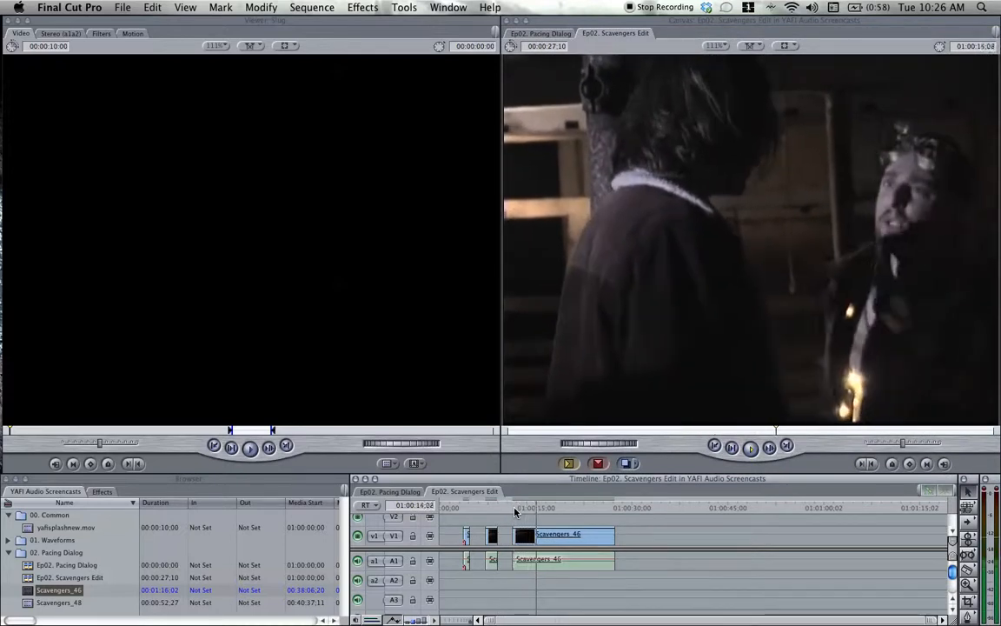
pyautogui.press('space')
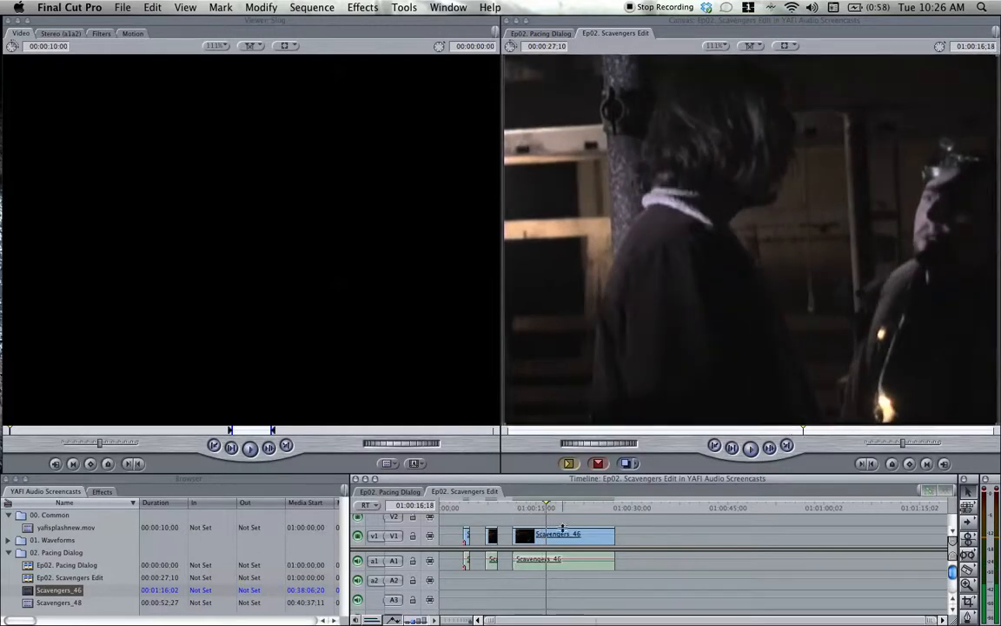
pyautogui.moveTo(613, 534); pyautogui.dragTo(546, 535)
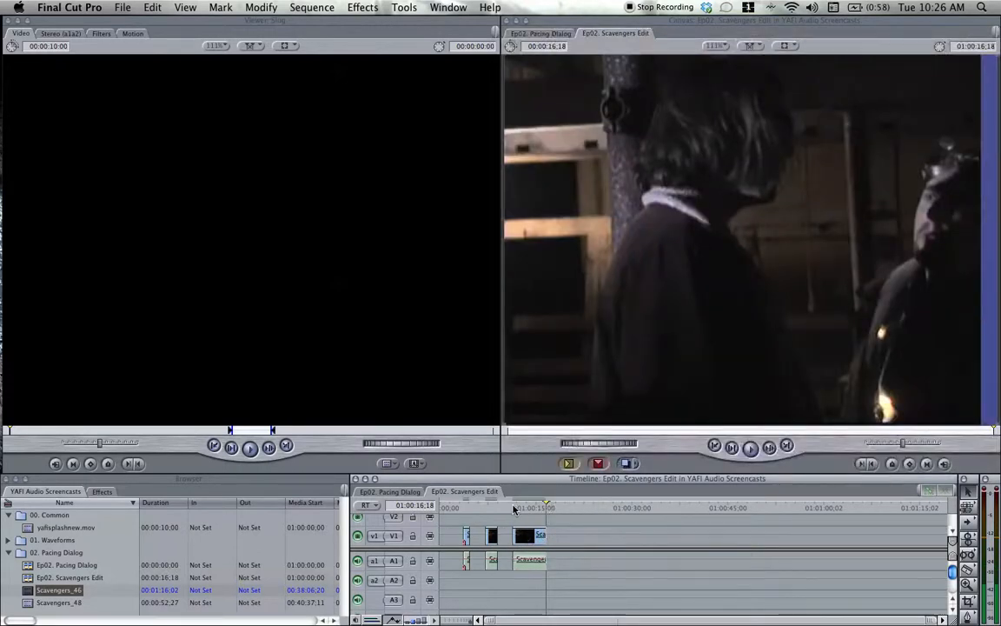
pyautogui.click(514, 507)
pyautogui.press('space')
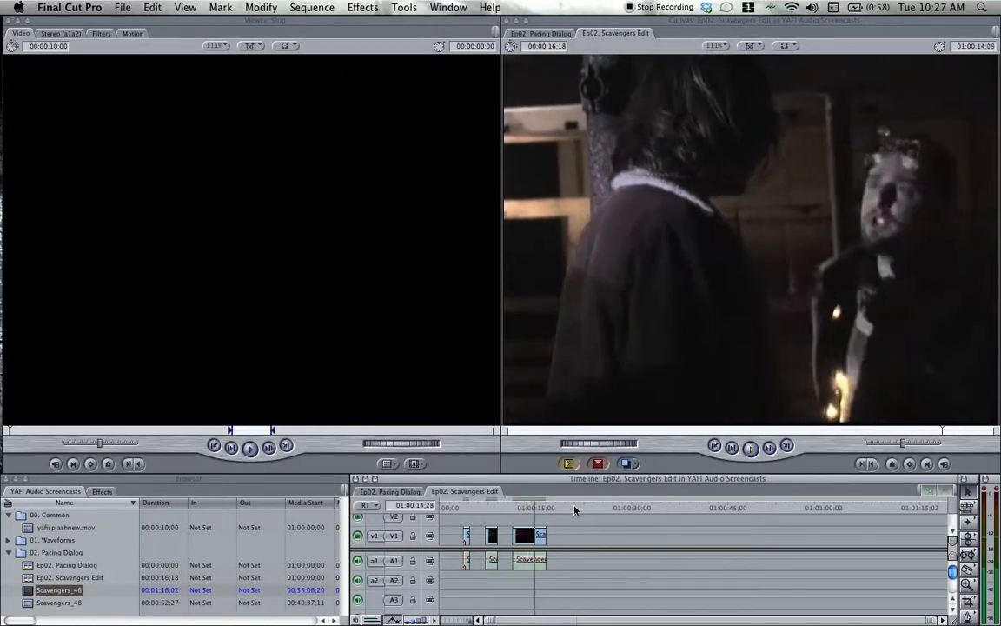
pyautogui.click(528, 508)
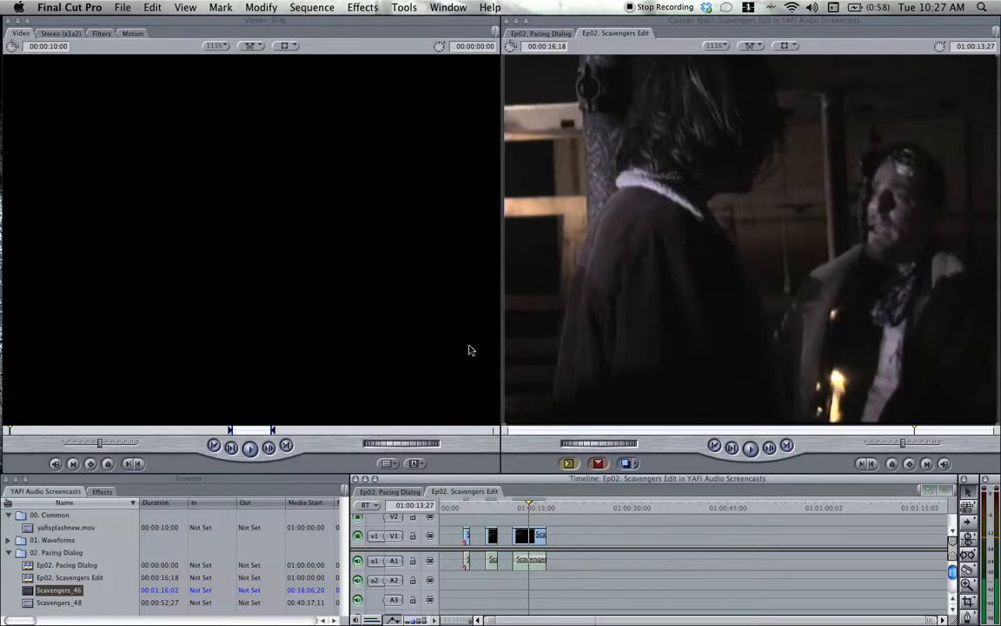
# Open the Scavengers_48 clip for viewing and display its mono audio waveform.
pyautogui.moveTo(29, 603); pyautogui.dragTo(259, 219)
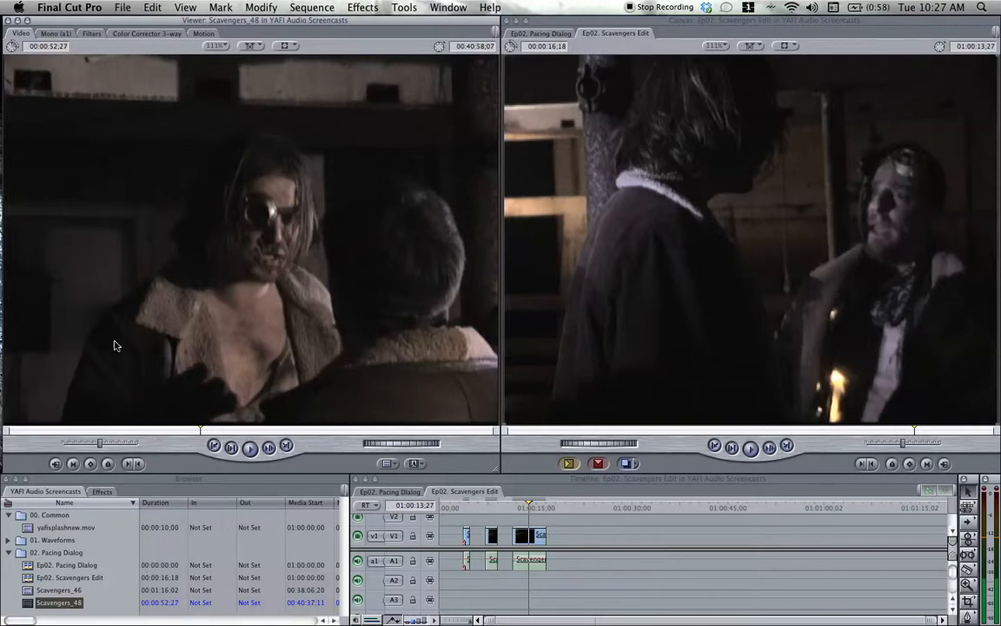
pyautogui.click(54, 33)
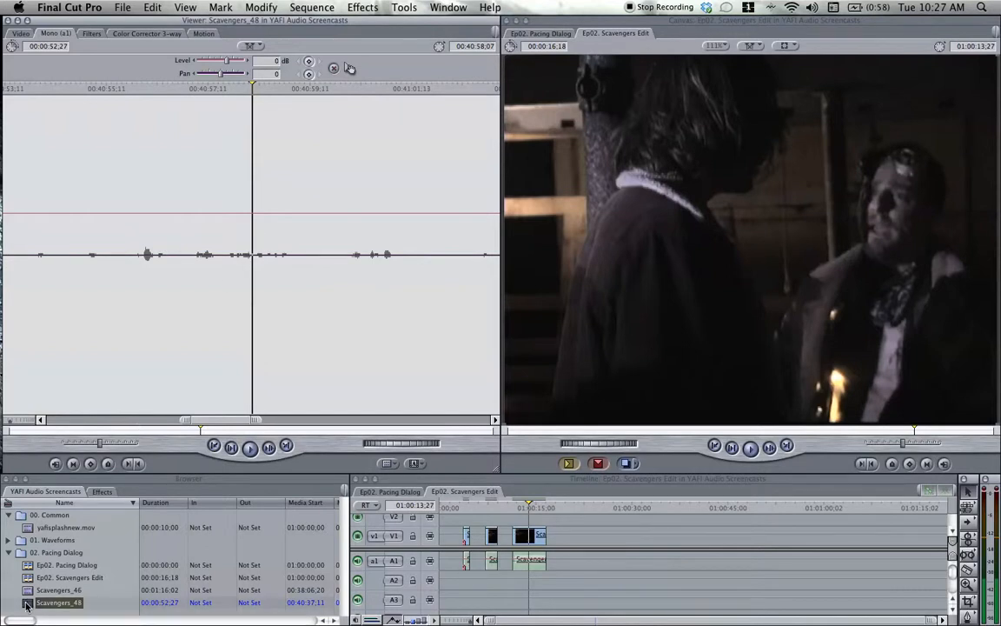
# Place the Scavengers_48 clip on tracks V2 and A3 at the sequence start and enlarge the Timeline to show more tracks.
pyautogui.moveTo(193, 610); pyautogui.dragTo(445, 530)
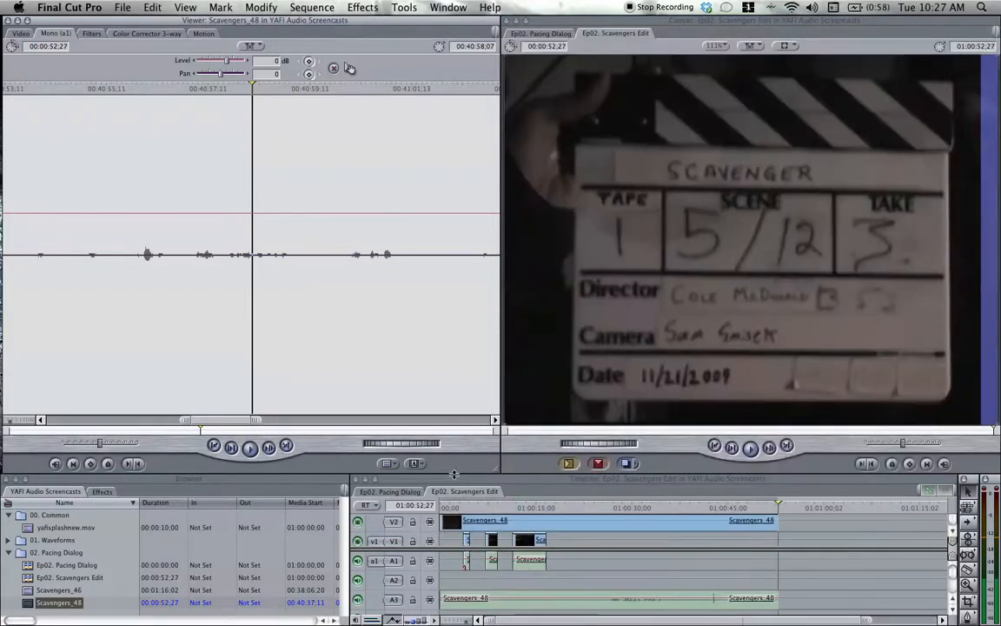
pyautogui.moveTo(454, 435); pyautogui.dragTo(454, 396)
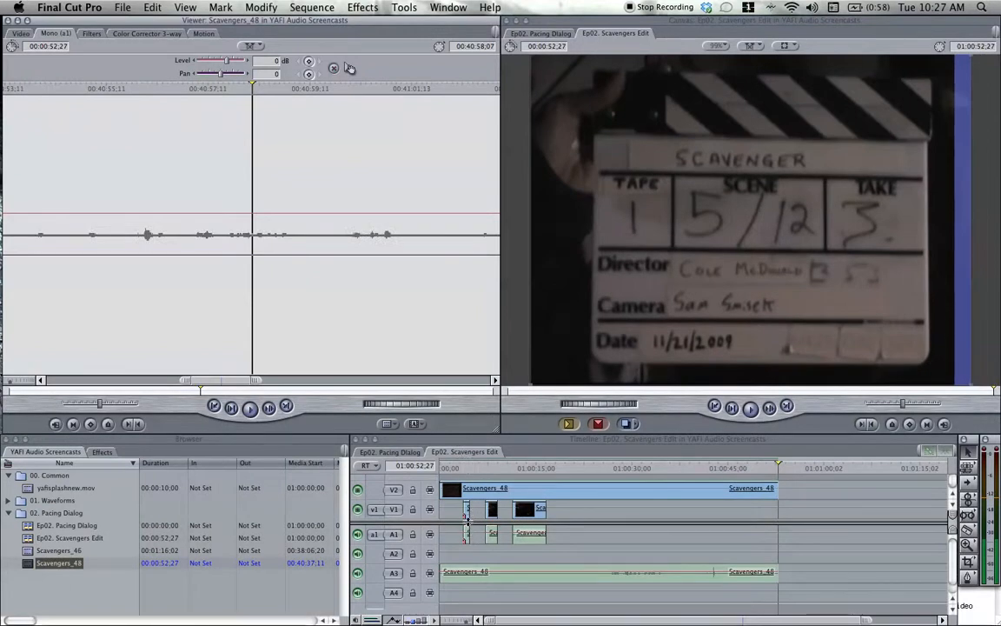
pyautogui.moveTo(468, 520); pyautogui.dragTo(467, 531)
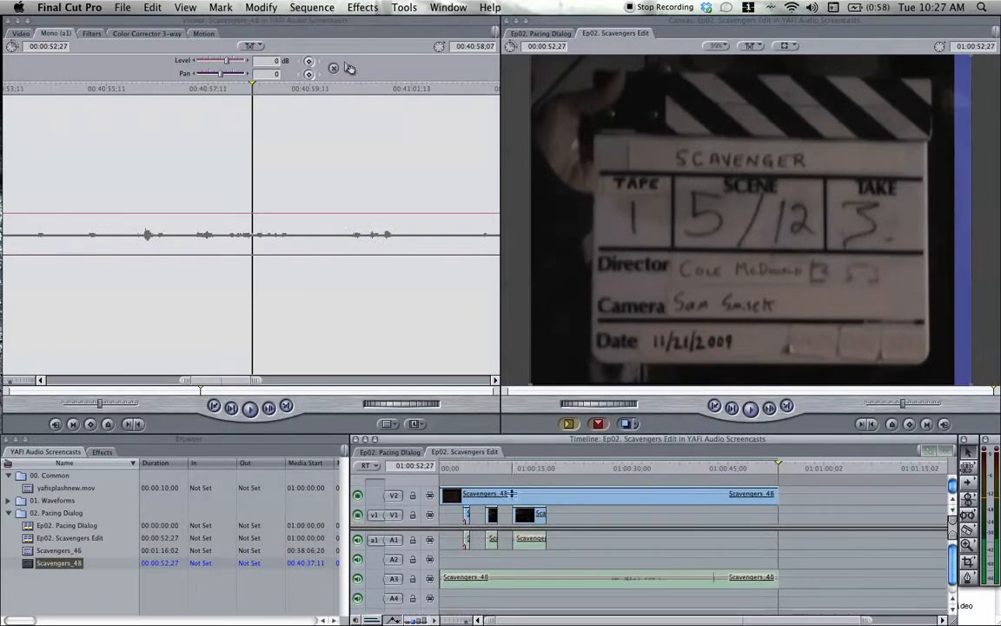
# Play the first Scavengers_46 segment with track A3 muted, and switch to hearing Scavengers_48 by enabling A3 and muting A1.
pyautogui.moveTo(495, 468); pyautogui.dragTo(462, 467)
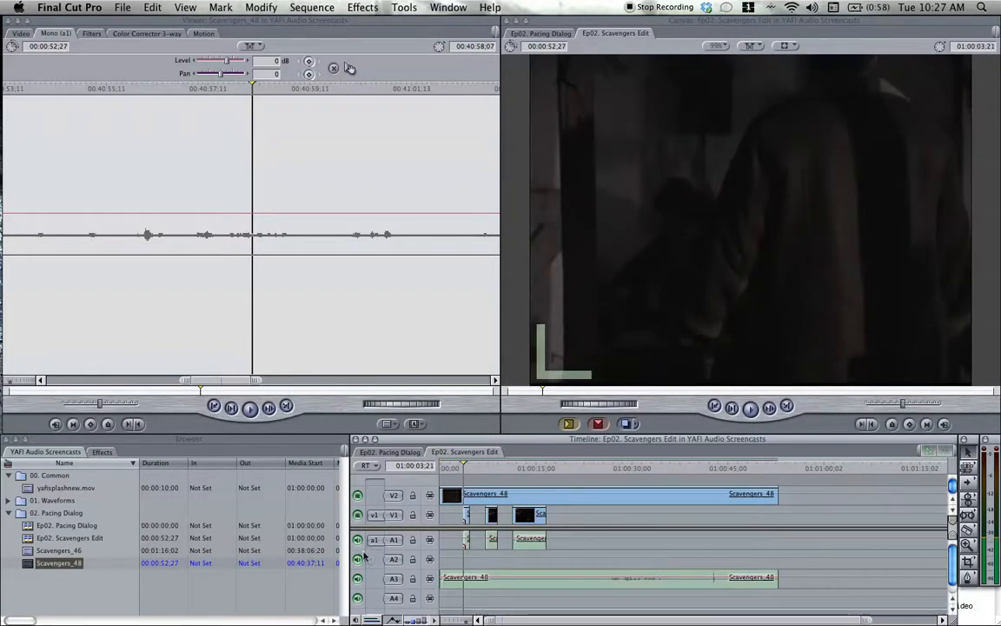
pyautogui.click(358, 581)
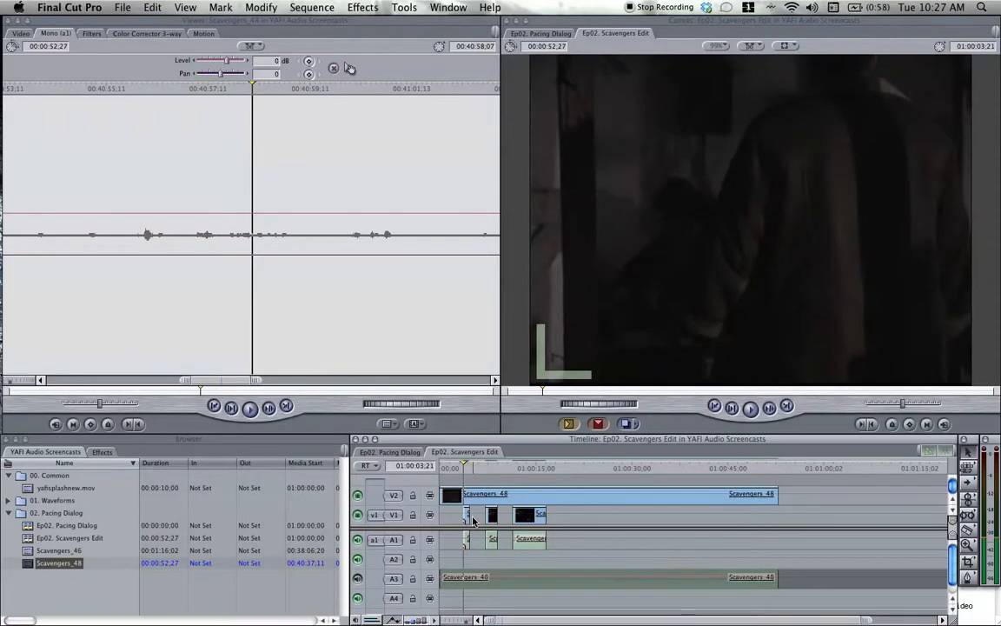
pyautogui.press('space')
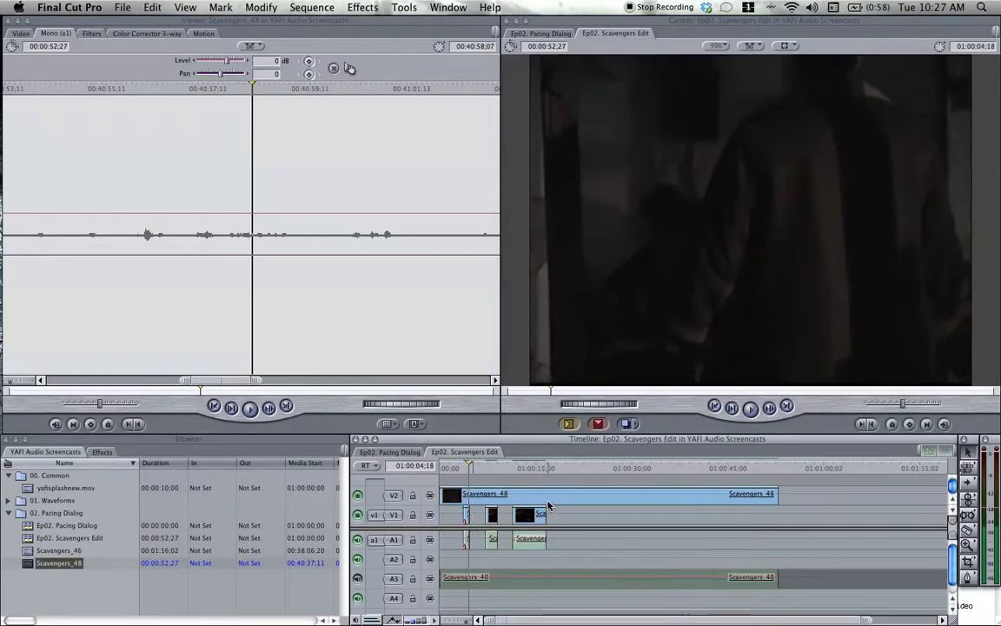
pyautogui.click(358, 579)
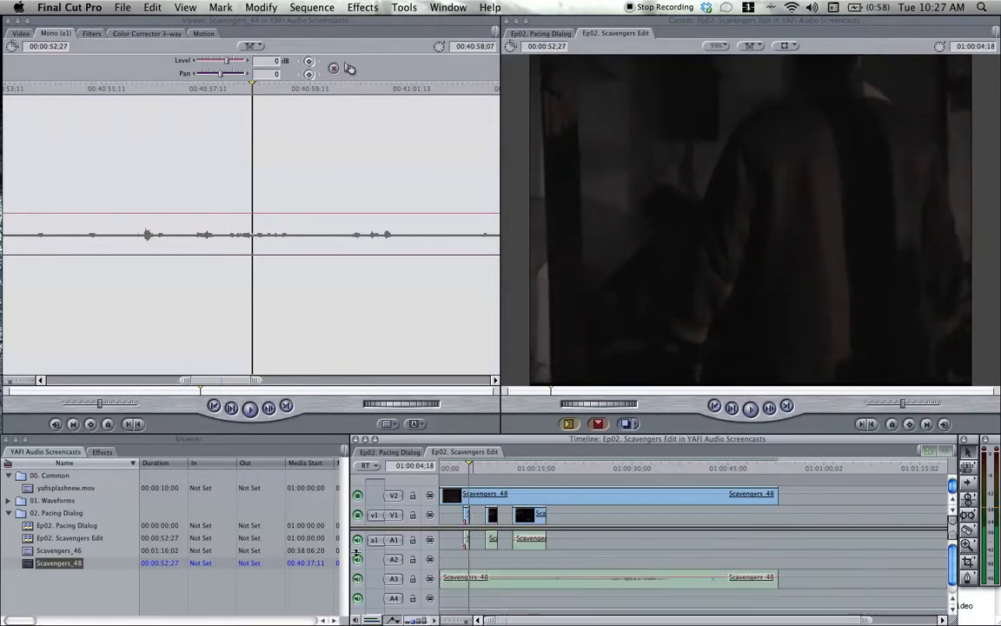
pyautogui.click(358, 541)
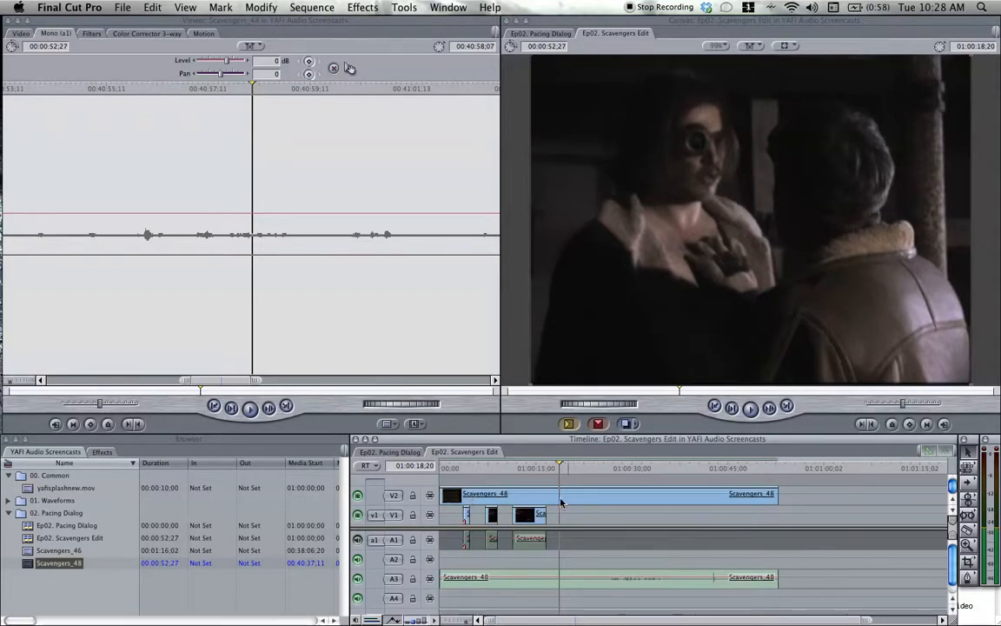
# Play Scavengers_48 to the start of the action, trim its beginning to 01:00:15;13 and move the clip to the sequence start.
pyautogui.click(537, 471)
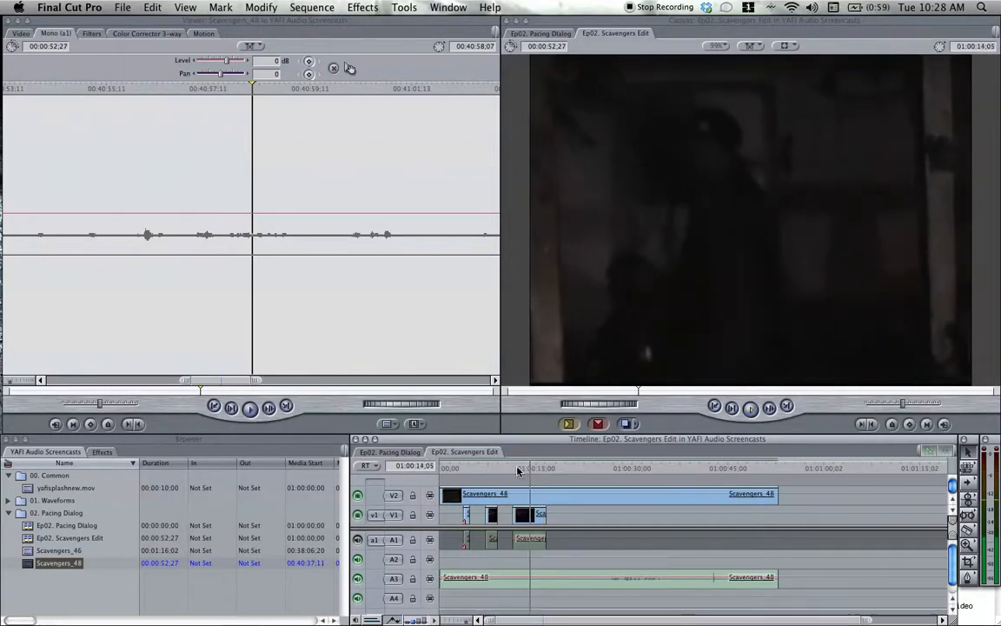
pyautogui.press('space')
pyautogui.press('space')
pyautogui.press('space')
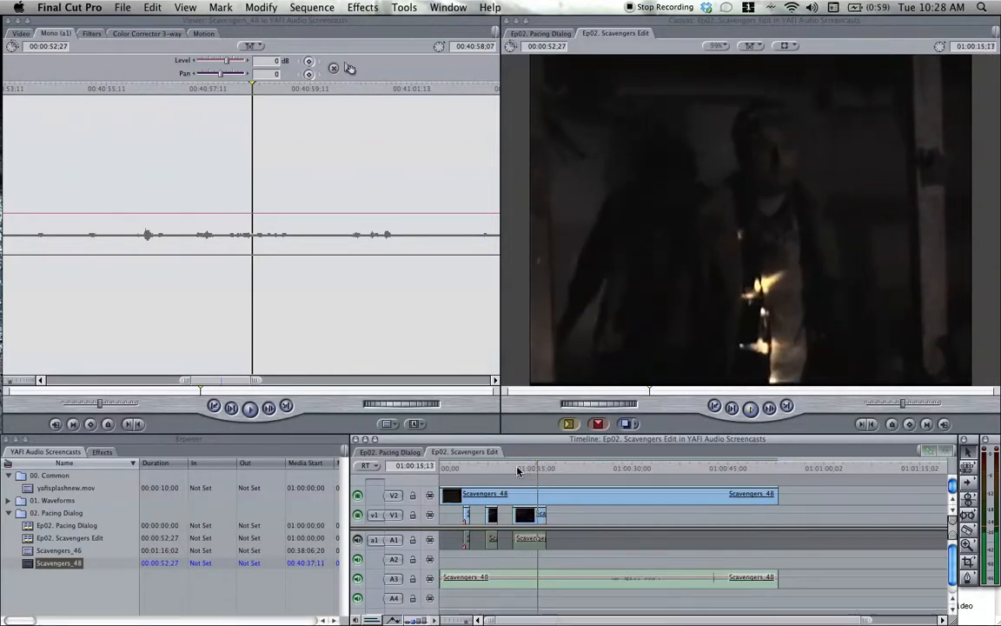
pyautogui.moveTo(441, 495); pyautogui.dragTo(541, 496)
pyautogui.moveTo(616, 502); pyautogui.dragTo(546, 499)
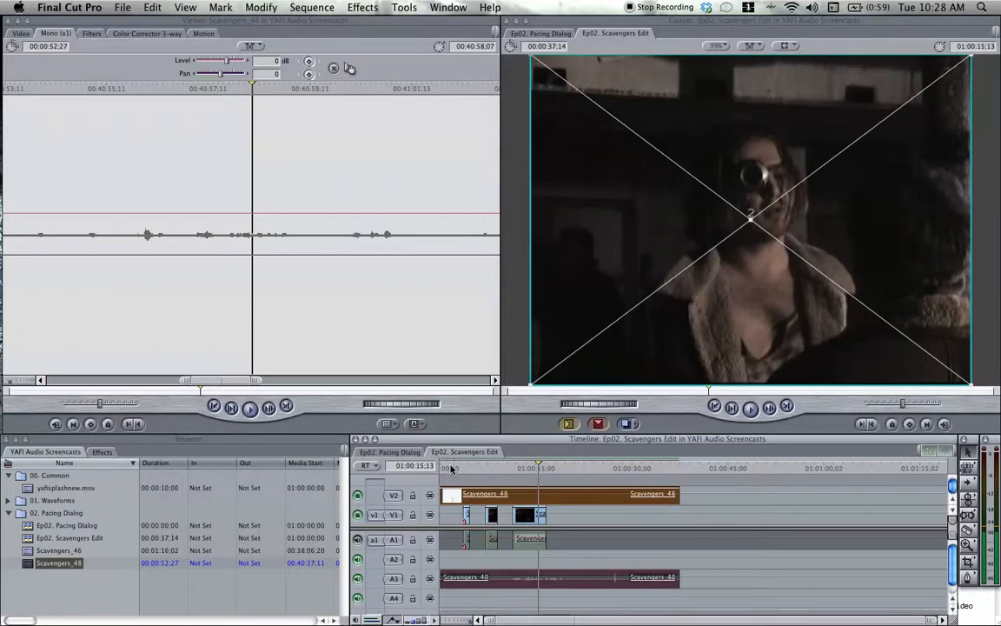
# Play Scavengers_48 from the start past the first line of dialogue and split the clip at 01:00:04;03.
pyautogui.click(441, 467)
pyautogui.press('space')
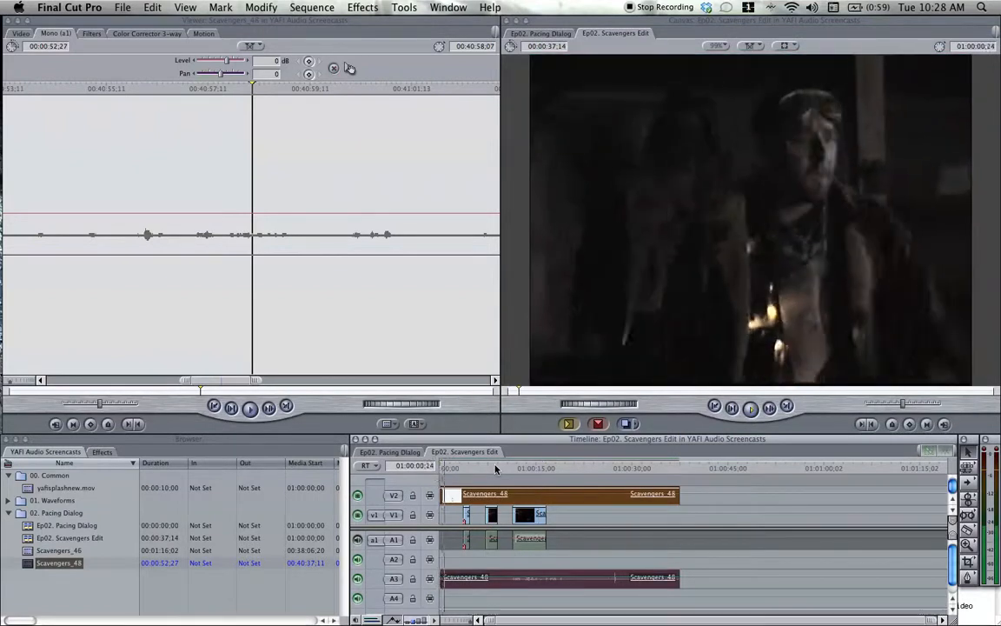
pyautogui.press('space')
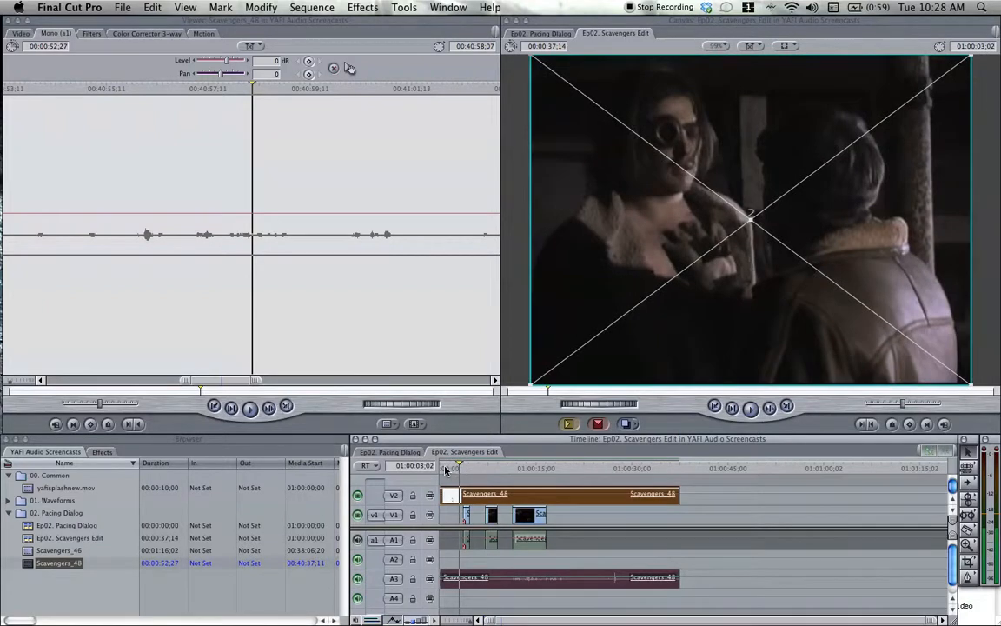
pyautogui.press('space')
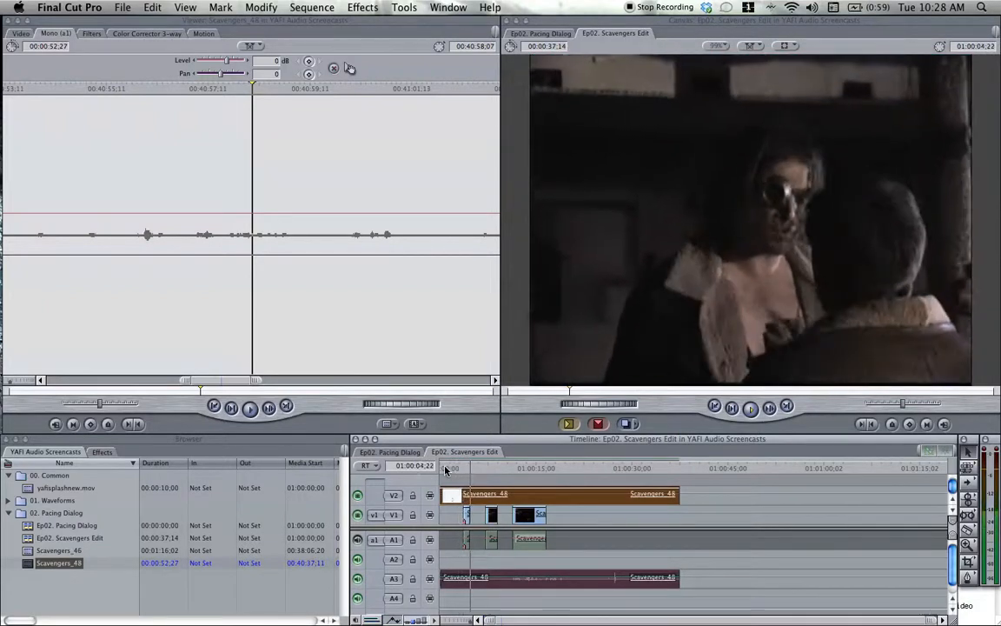
pyautogui.press('space')
pyautogui.press('Left')
pyautogui.press('Left')
pyautogui.press('Left')
pyautogui.press('Left')
pyautogui.press('Left')
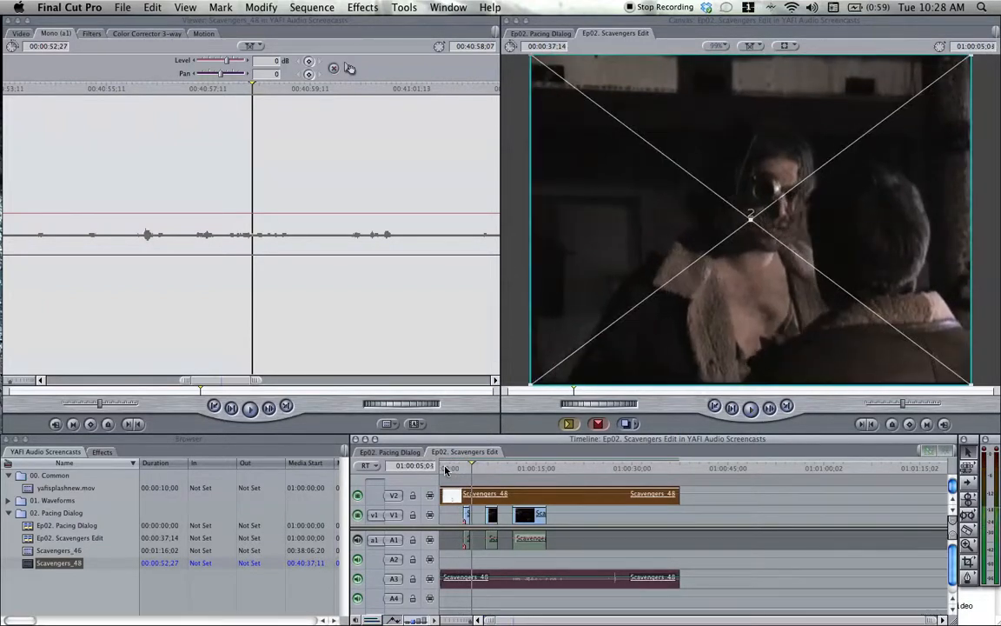
pyautogui.press('Left')
pyautogui.press('Left')
pyautogui.press('Left')
pyautogui.press('Left')
pyautogui.press('Left')
pyautogui.press('Left')
pyautogui.press('Left')
pyautogui.press('Left')
pyautogui.press('Left')
pyautogui.press('Left')
pyautogui.press('Left')
pyautogui.press('Left')
pyautogui.press('Left')
pyautogui.press('Left')
pyautogui.press('Left')
pyautogui.press('Left')
pyautogui.press('Left')
pyautogui.press('Left')
pyautogui.press('Left')
pyautogui.press('Left')
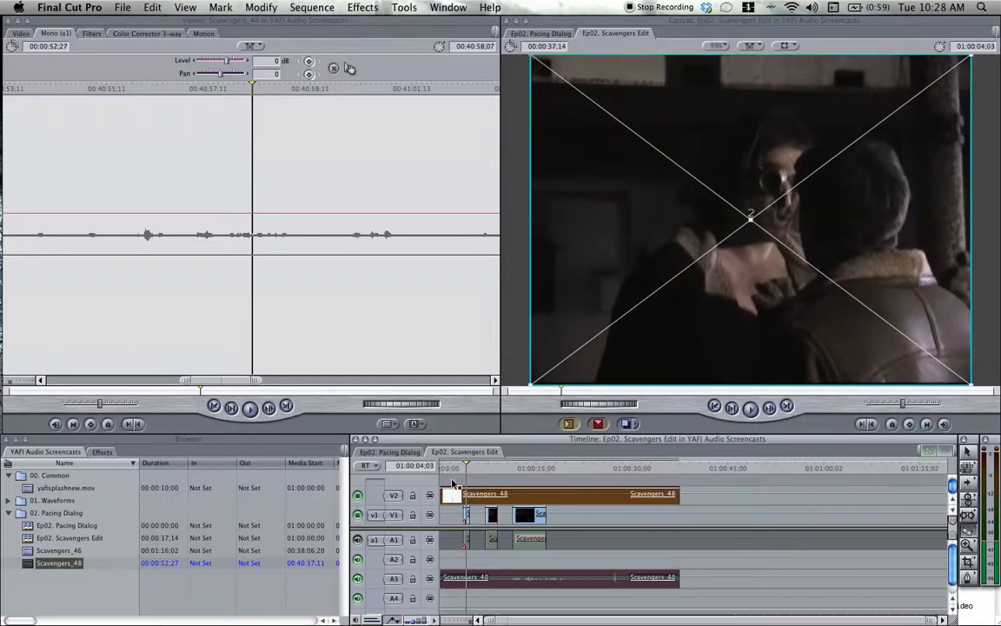
pyautogui.click(467, 495)
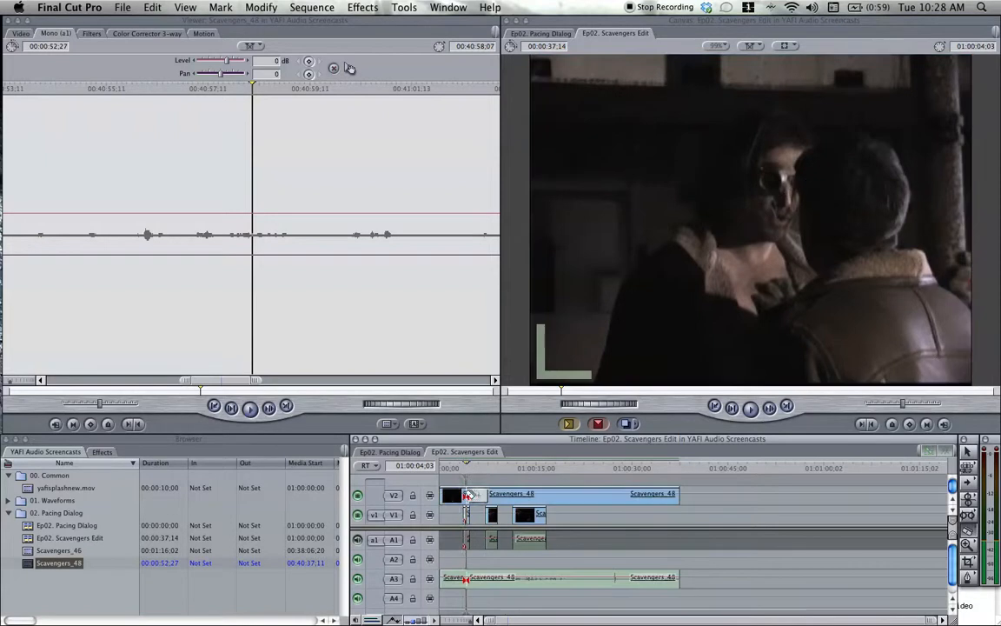
# Play on through the next lines of dialogue and split Scavengers_48 at 01:00:09;20 and again at 01:00:16;05.
pyautogui.press('space')
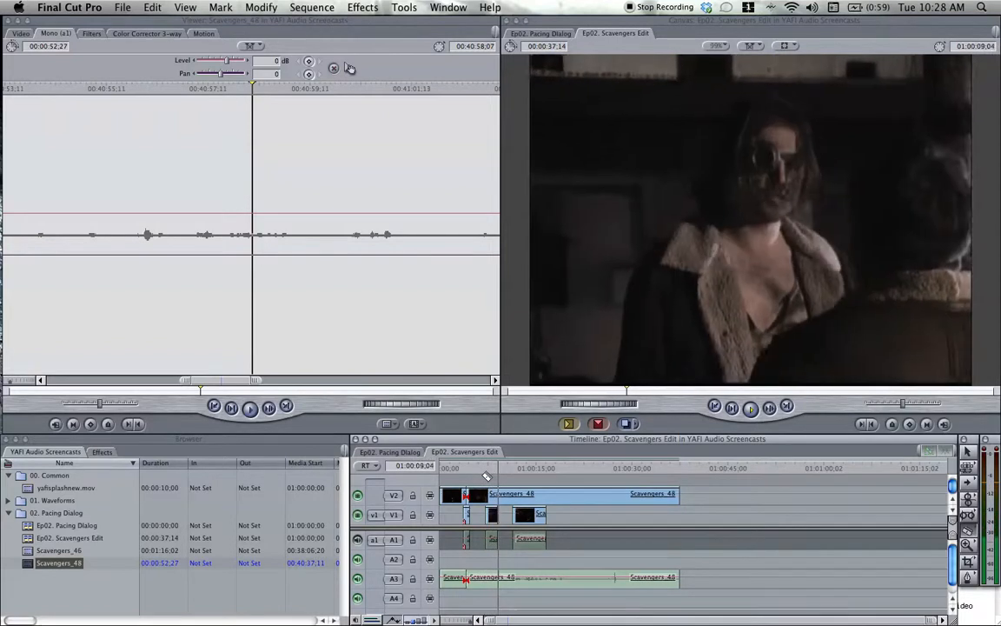
pyautogui.press('space')
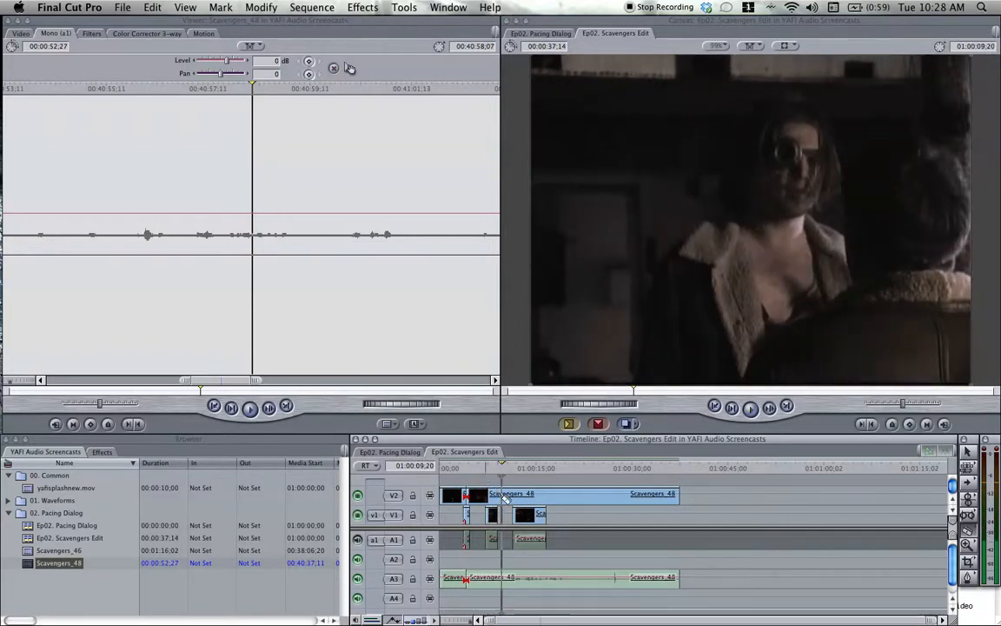
pyautogui.press('space')
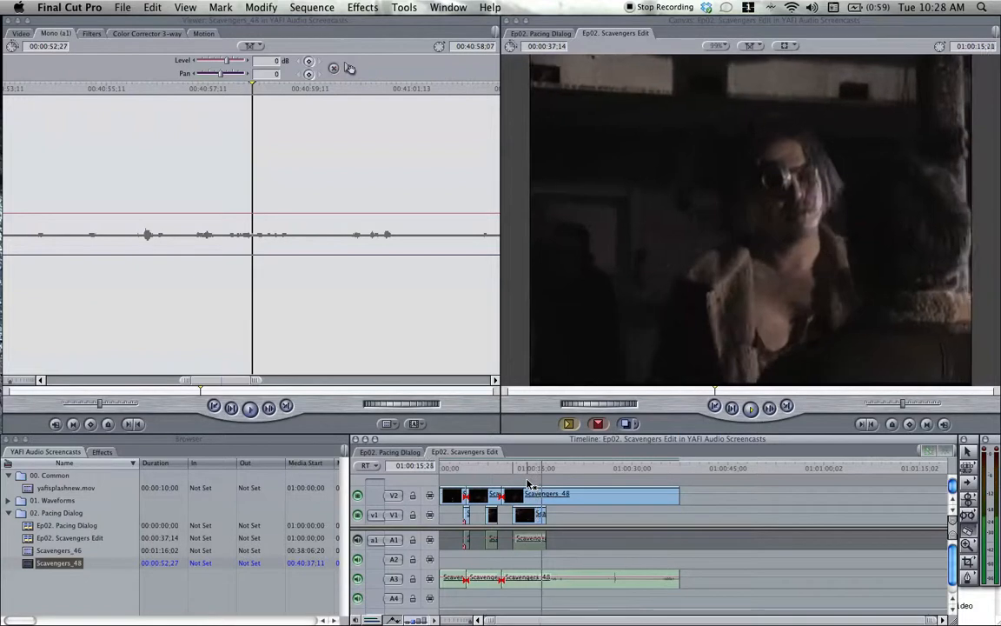
pyautogui.press('space')
pyautogui.press('Left')
pyautogui.press('Left')
pyautogui.press('Left')
pyautogui.press('Left')
pyautogui.press('Left')
pyautogui.press('Left')
pyautogui.press('Left')
pyautogui.press('Left')
pyautogui.press('Left')
pyautogui.press('Left')
pyautogui.press('Left')
pyautogui.press('Left')
pyautogui.press('Left')
pyautogui.press('Left')
pyautogui.press('Left')
pyautogui.press('Left')
pyautogui.press('Left')
pyautogui.press('Left')
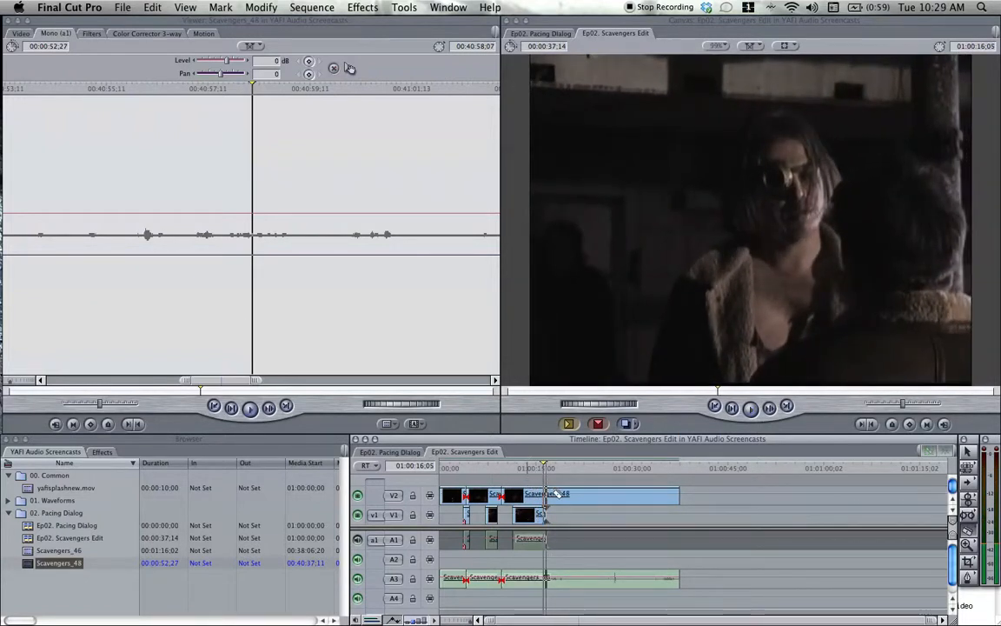
pyautogui.click(545, 495)
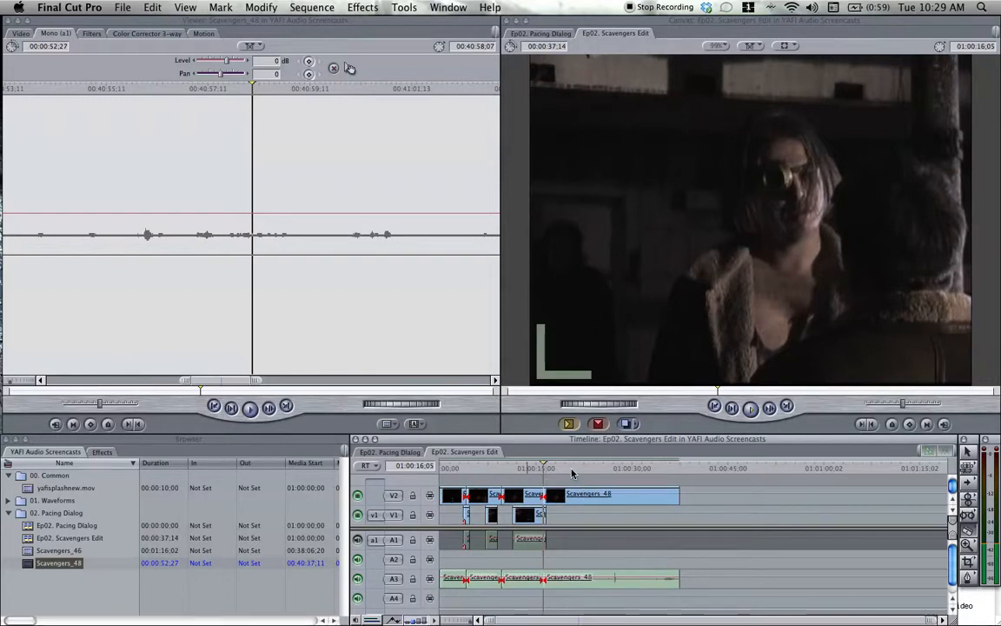
# Play on through the fourth segment, split Scavengers_48 at 01:00:25;15 and delete the part after the cut.
pyautogui.press('space')
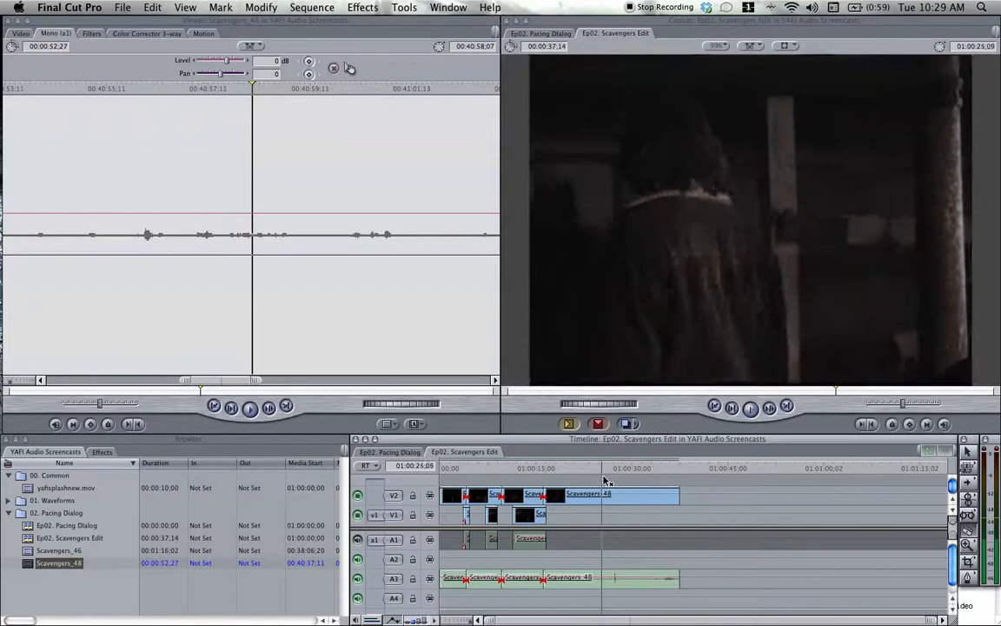
pyautogui.click(606, 494)
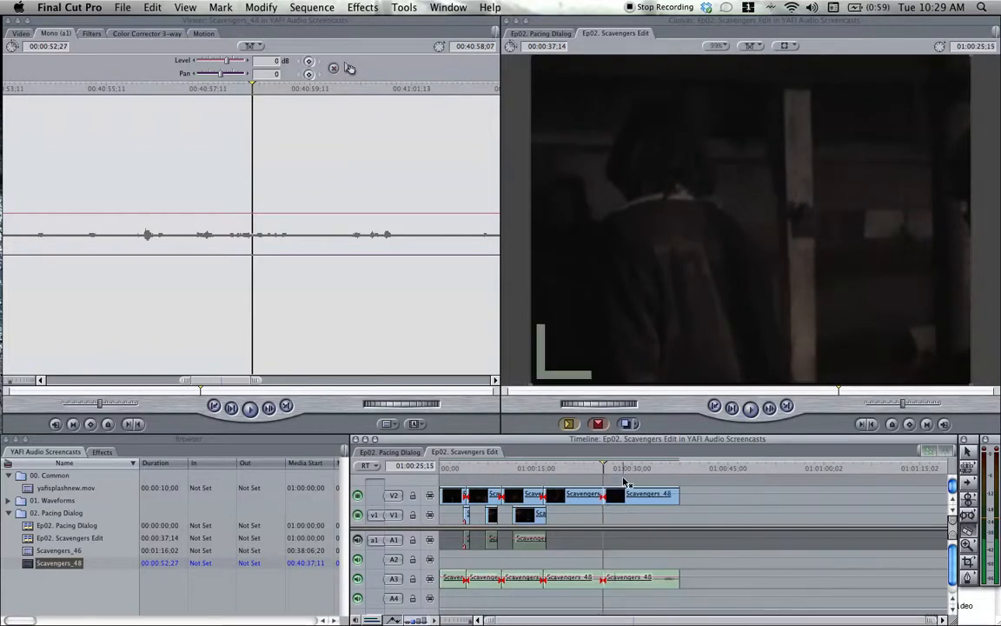
pyautogui.click(642, 495)
pyautogui.press('Delete')
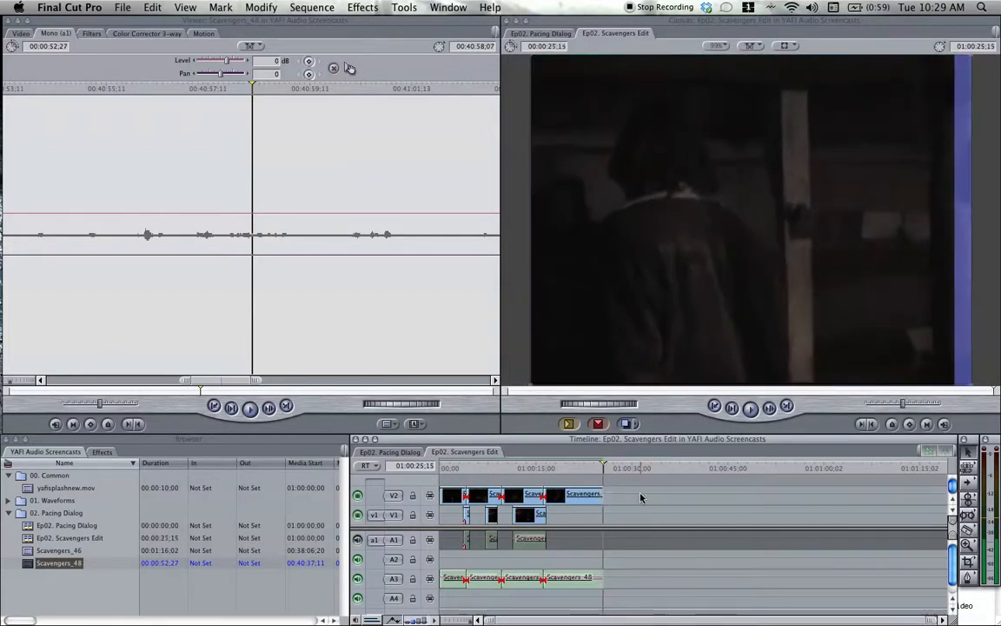
# Play the first Scavengers_48 segment from the sequence start and trim its end back to 01:00:02;27.
pyautogui.moveTo(467, 468); pyautogui.dragTo(449, 468)
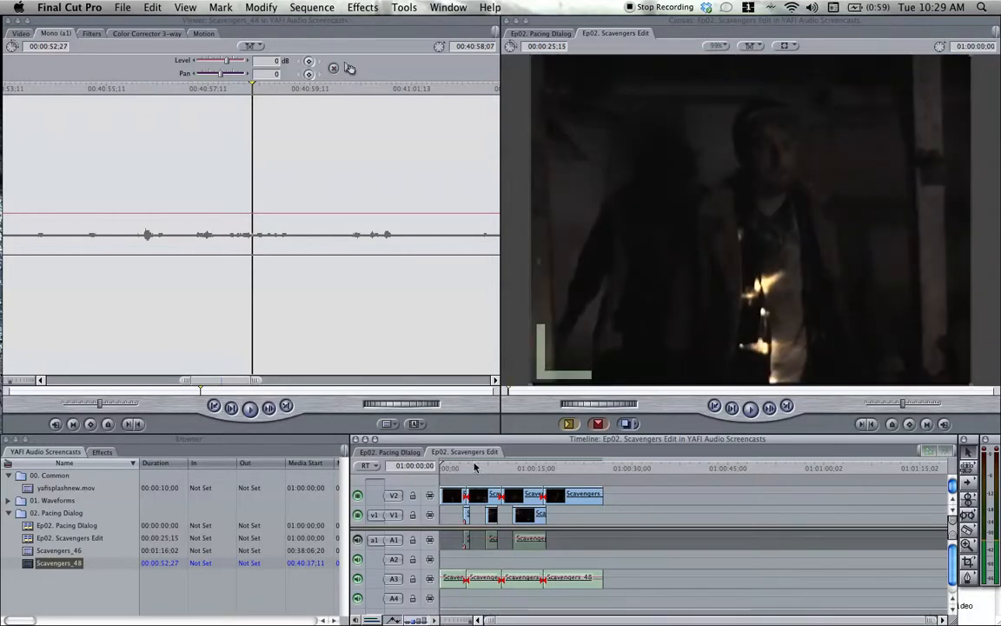
pyautogui.press('space')
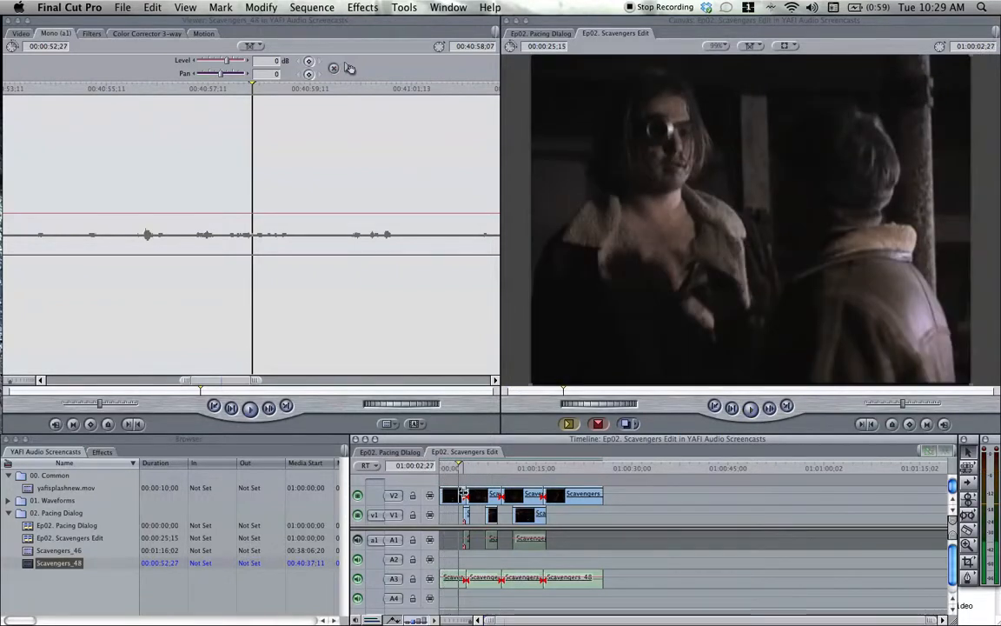
pyautogui.moveTo(465, 494); pyautogui.dragTo(461, 493)
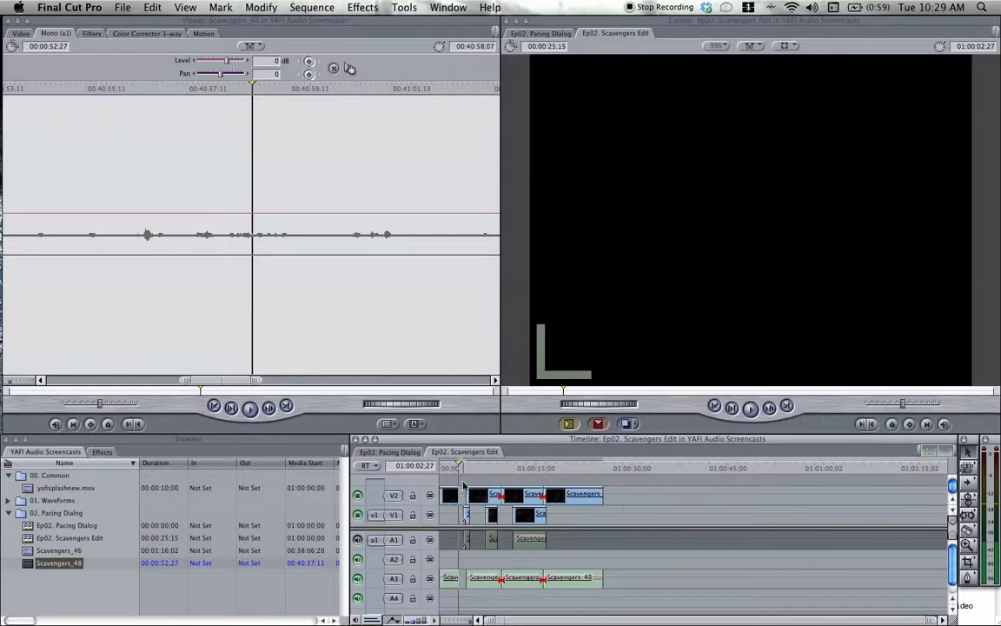
# Play on through the second Scavengers_48 segment and trim its end back to 01:00:07;05.
pyautogui.press('space')
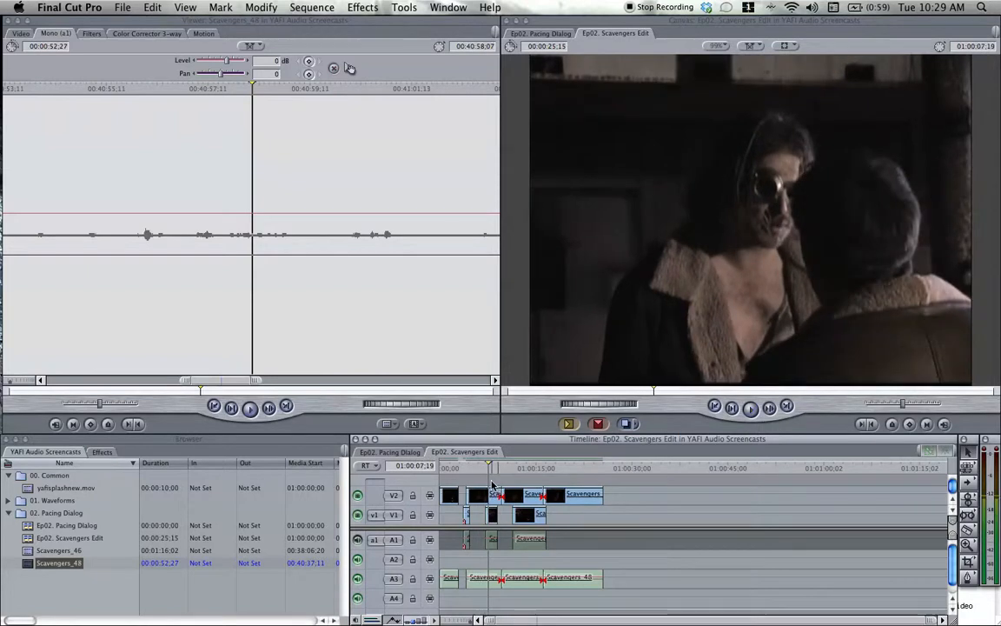
pyautogui.press('Left')
pyautogui.press('Left')
pyautogui.press('Left')
pyautogui.press('Left')
pyautogui.press('Left')
pyautogui.press('Left')
pyautogui.press('Left')
pyautogui.press('Left')
pyautogui.press('Left')
pyautogui.press('Left')
pyautogui.press('Left')
pyautogui.press('Left')
pyautogui.press('Left')
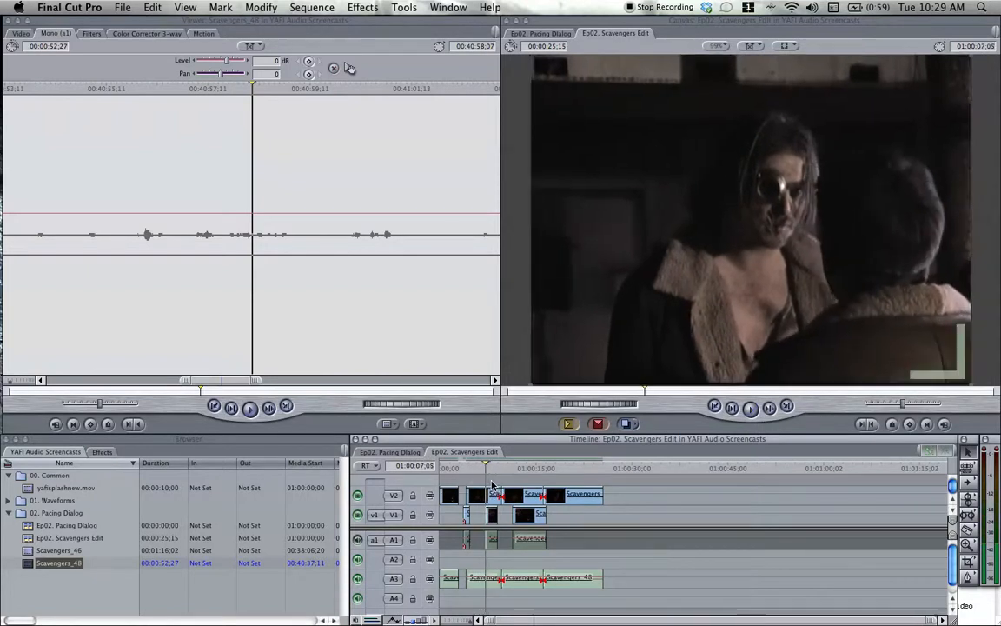
pyautogui.moveTo(501, 493); pyautogui.dragTo(486, 493)
# Play the third Scavengers_48 segment from its start and trim its end back to 01:00:11;02.
pyautogui.click(500, 470)
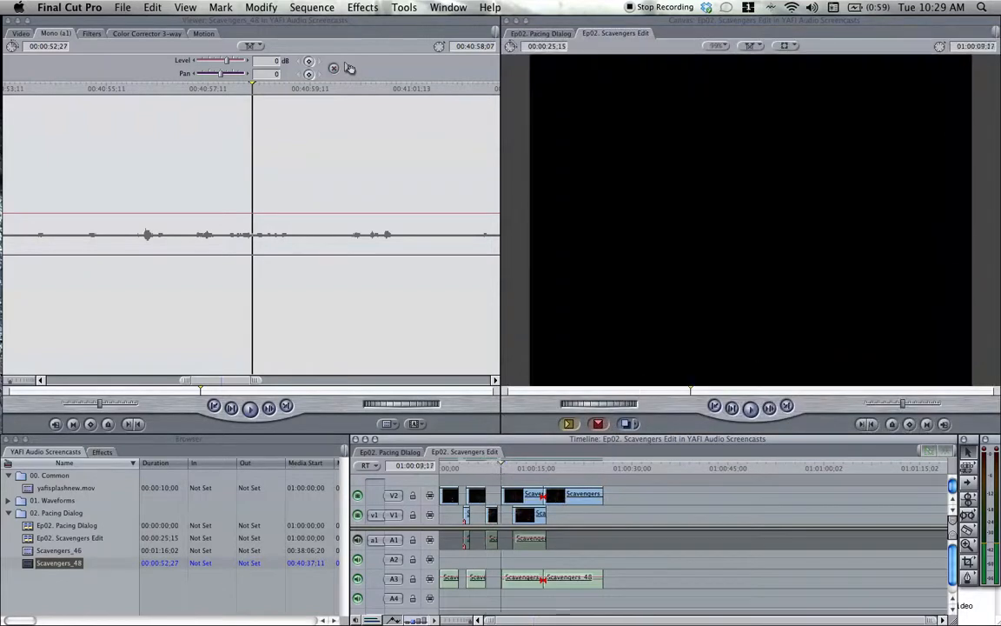
pyautogui.press('space')
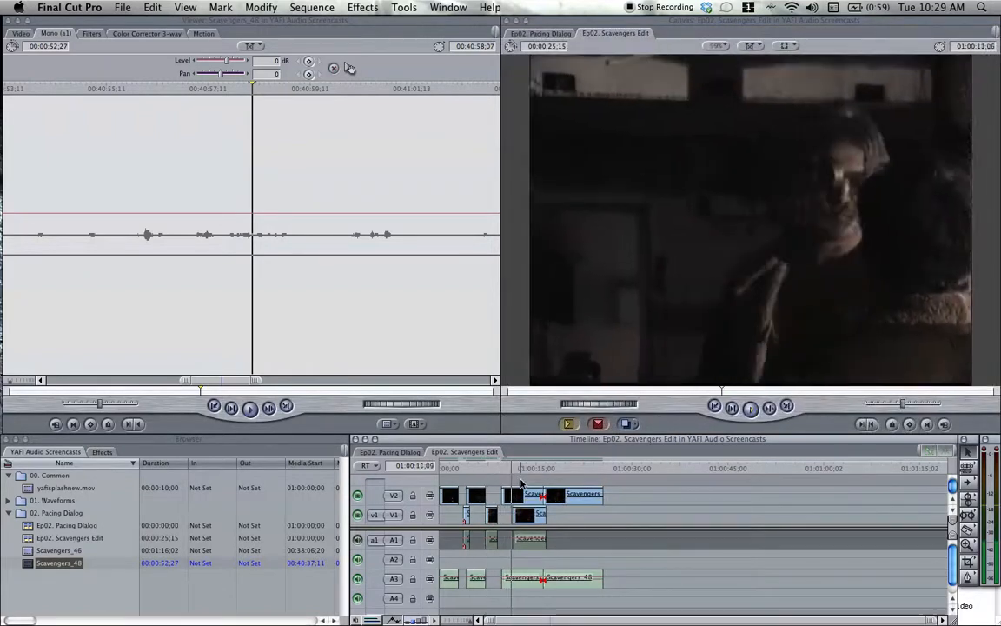
pyautogui.click(505, 471)
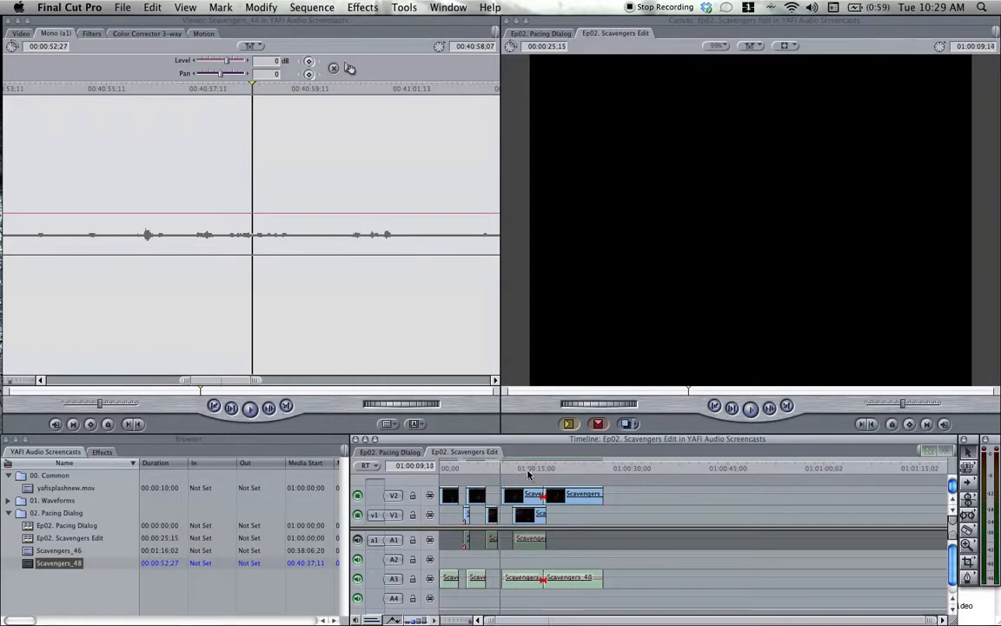
pyautogui.press('space')
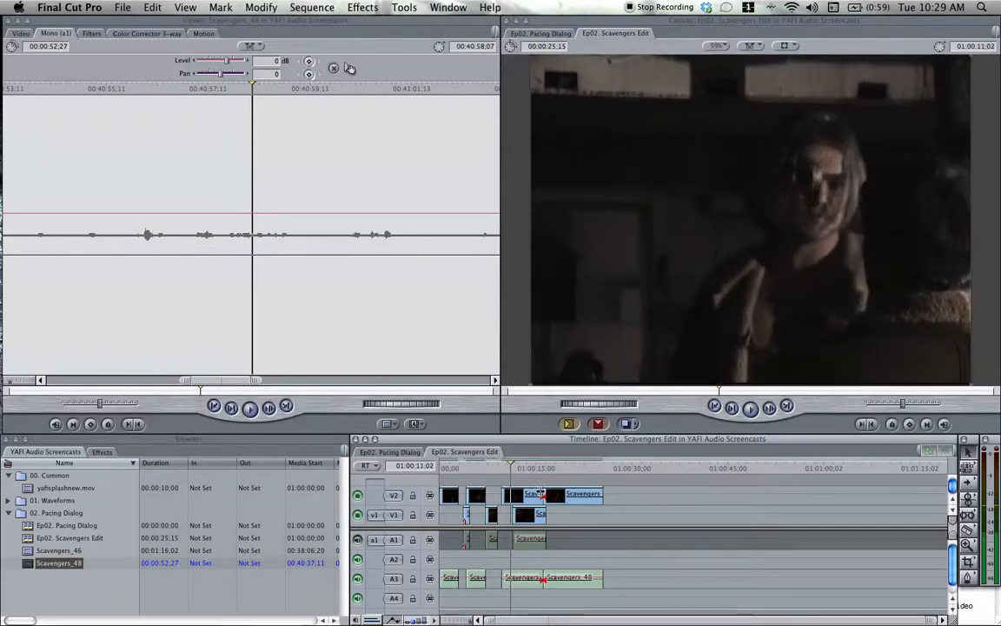
pyautogui.moveTo(541, 493); pyautogui.dragTo(546, 493)
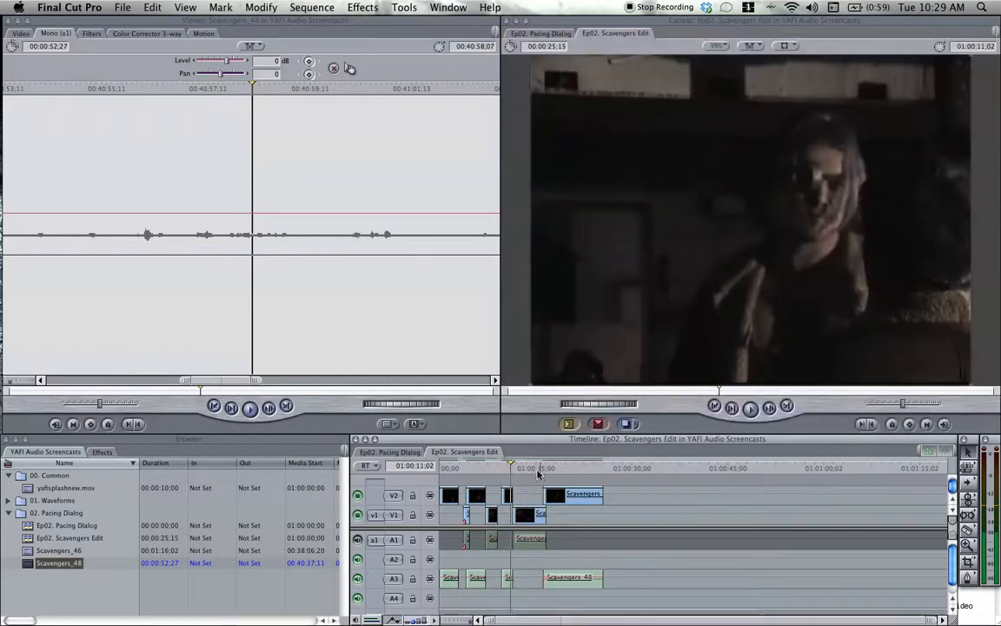
# Play the fourth Scavengers_48 segment to find the end of its line and trim its end back to 01:00:23;19.
pyautogui.click(546, 470)
pyautogui.press('space')
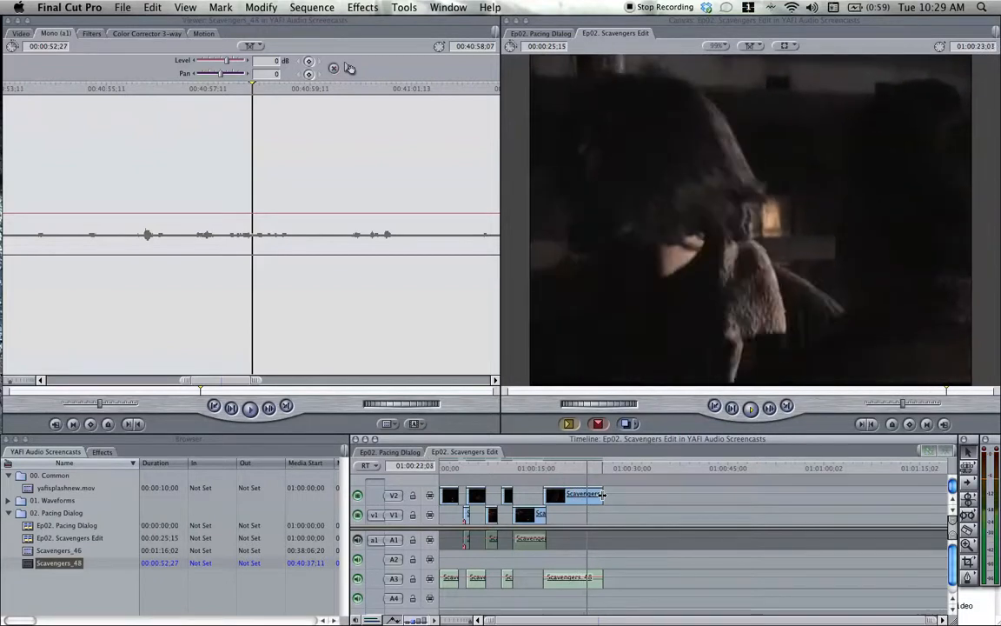
pyautogui.press('space')
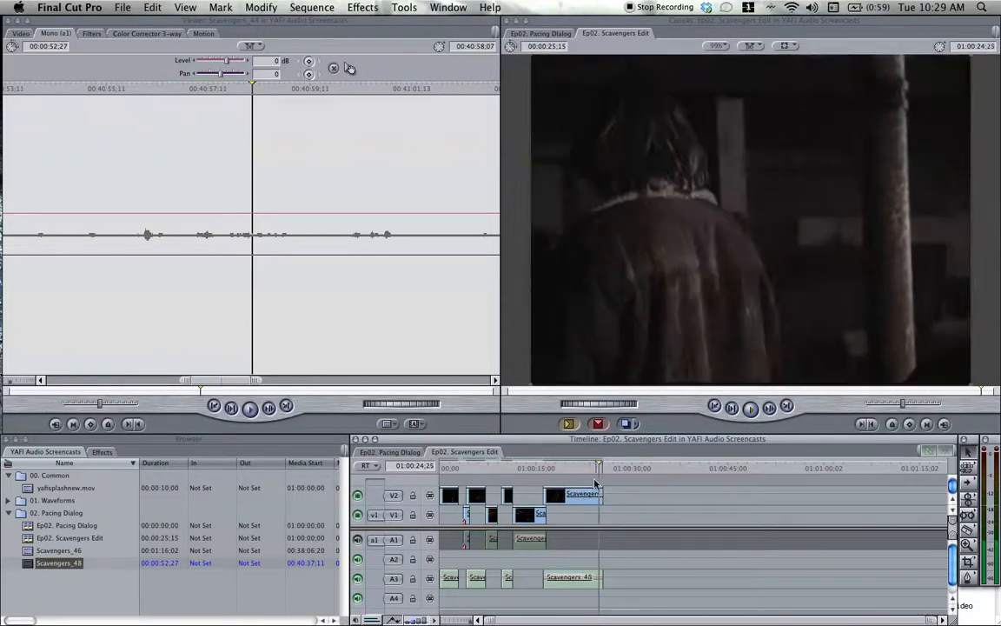
pyautogui.press('j')
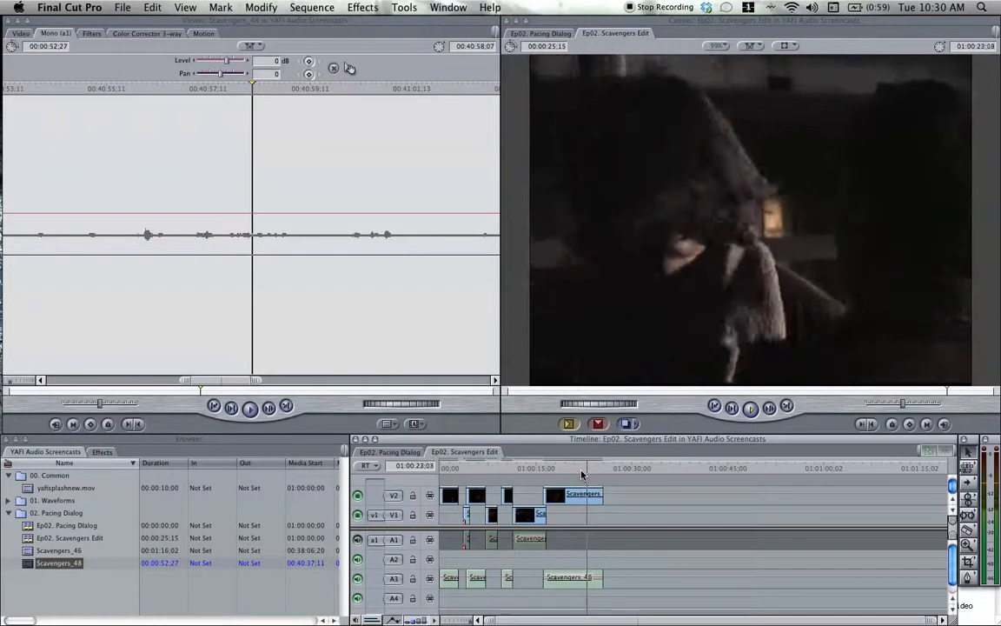
pyautogui.press('space')
pyautogui.moveTo(602, 495); pyautogui.dragTo(592, 495)
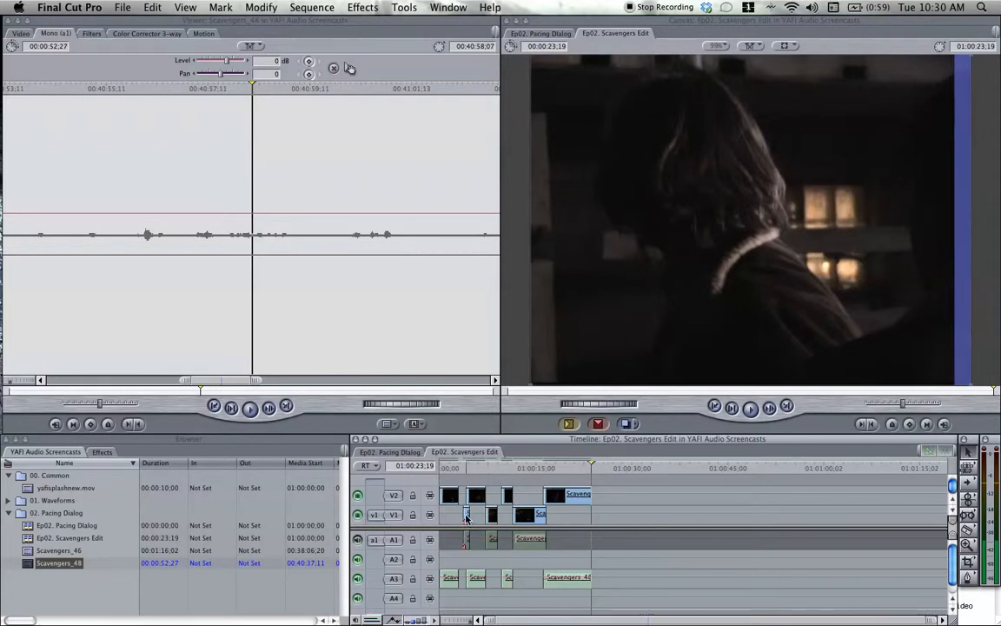
# Slide the alternating Scavengers_46 and Scavengers_48 clips together to close the gaps between lines, and turn audio track A1 back on.
pyautogui.moveTo(465, 517); pyautogui.dragTo(549, 505)
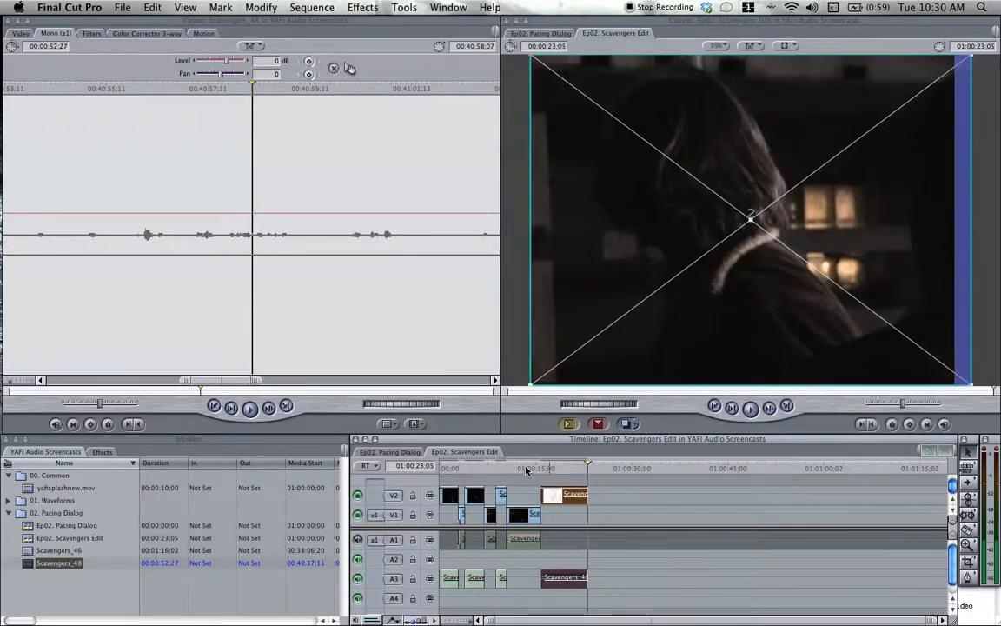
pyautogui.click(446, 468)
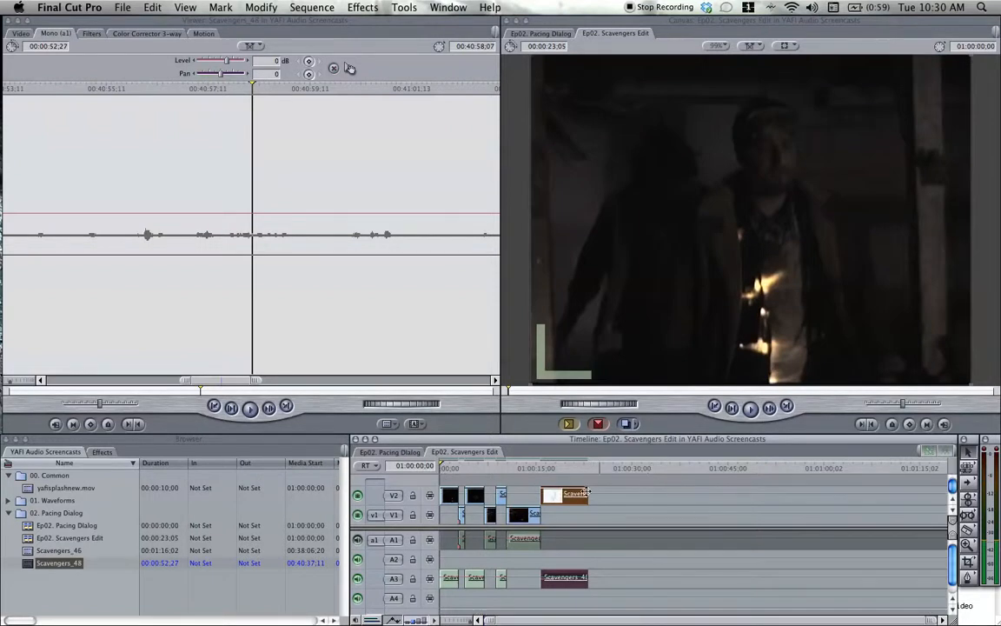
pyautogui.click(358, 540)
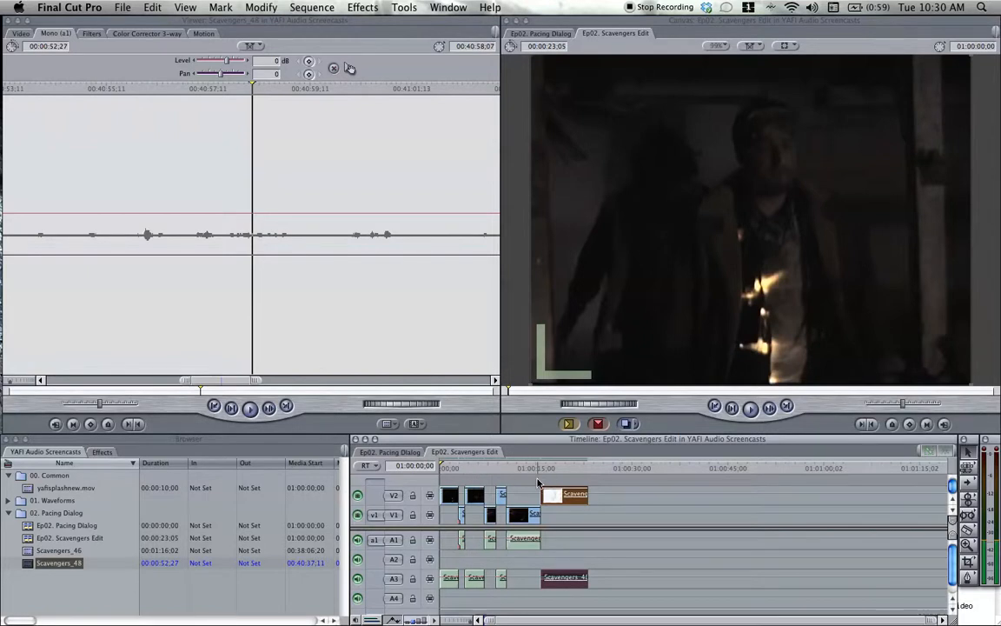
# Switch to the TextEdit notes, highlight the word "checkerboard", and return to the Final Cut Pro timeline.
pyautogui.click(963, 606)
pyautogui.click(833, 567)
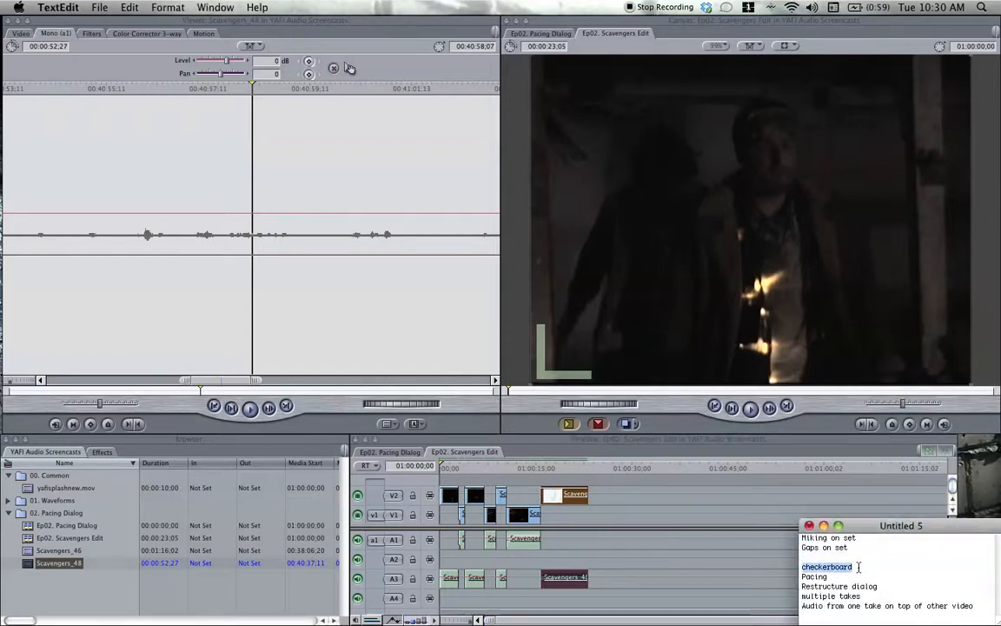
pyautogui.click(615, 442)
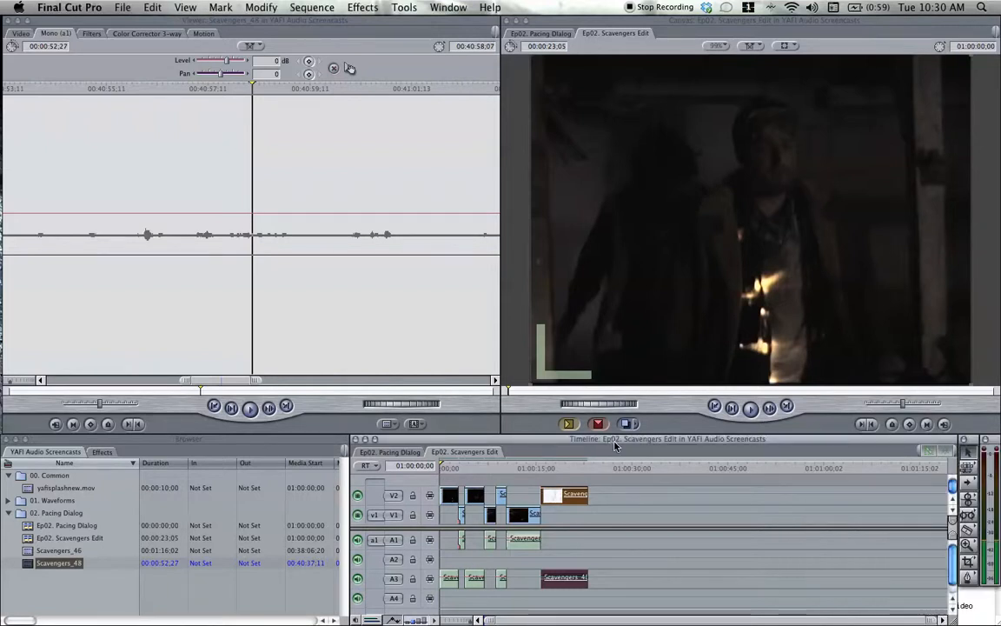
# Play the whole sequence with picture, hide video tracks V2 and V1, and replay it from the start as audio only.
pyautogui.press('space')
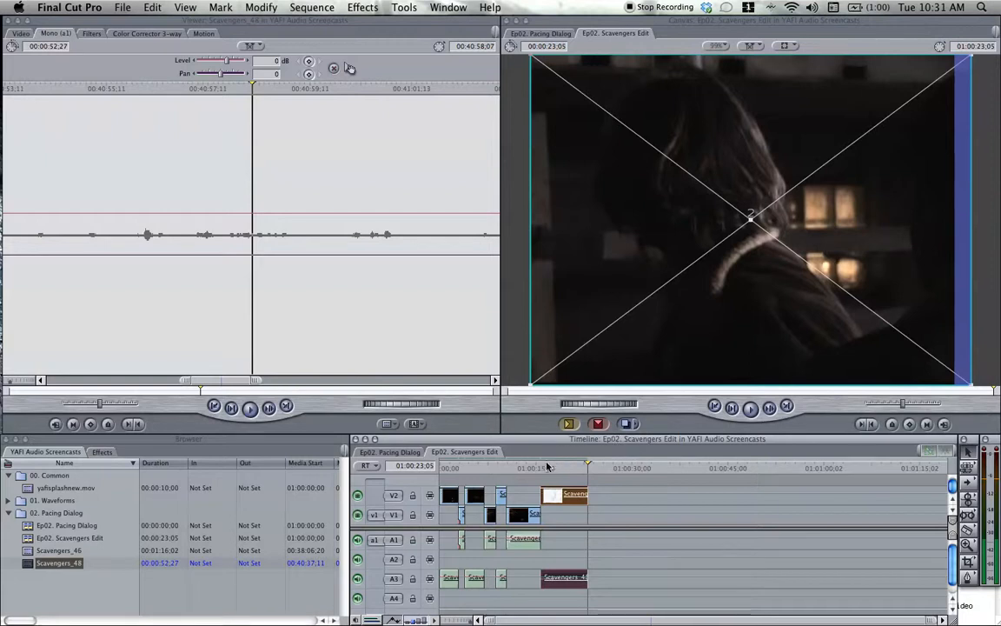
pyautogui.click(445, 469)
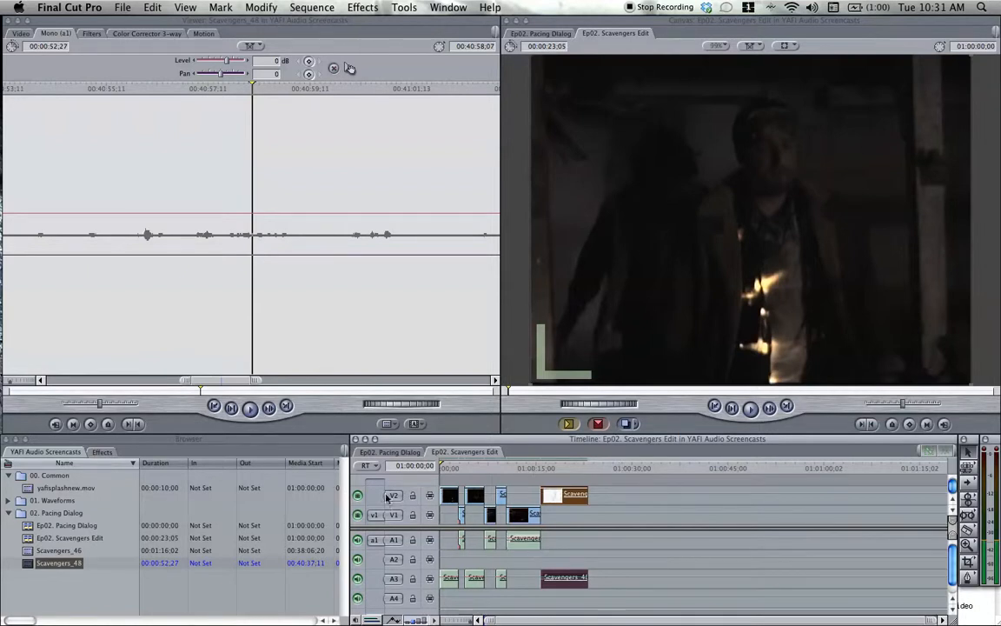
pyautogui.click(358, 495)
pyautogui.click(357, 515)
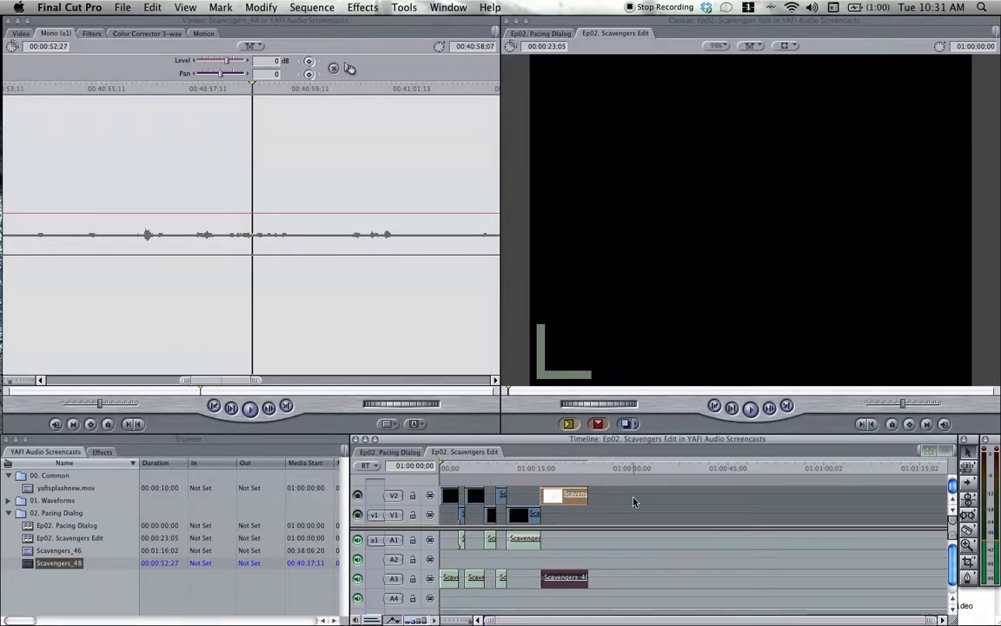
pyautogui.press('space')
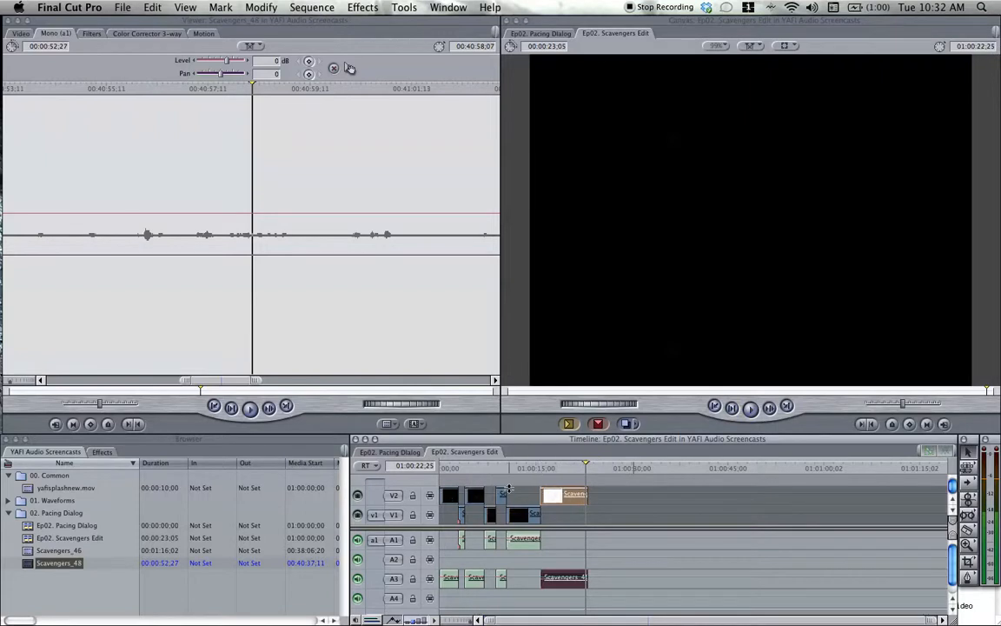
pyautogui.click(357, 494)
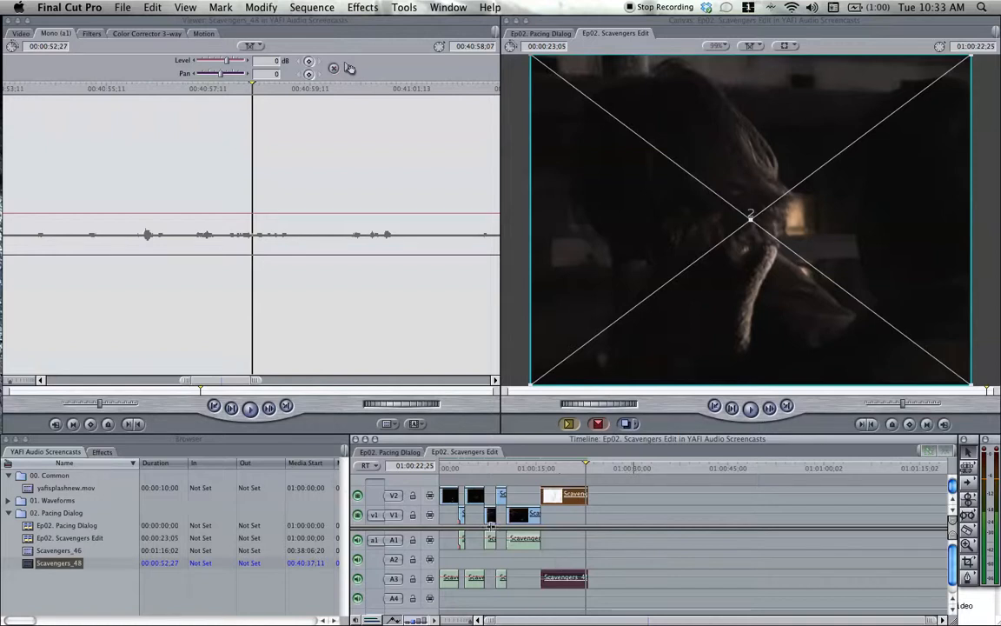
pyautogui.click(357, 496)
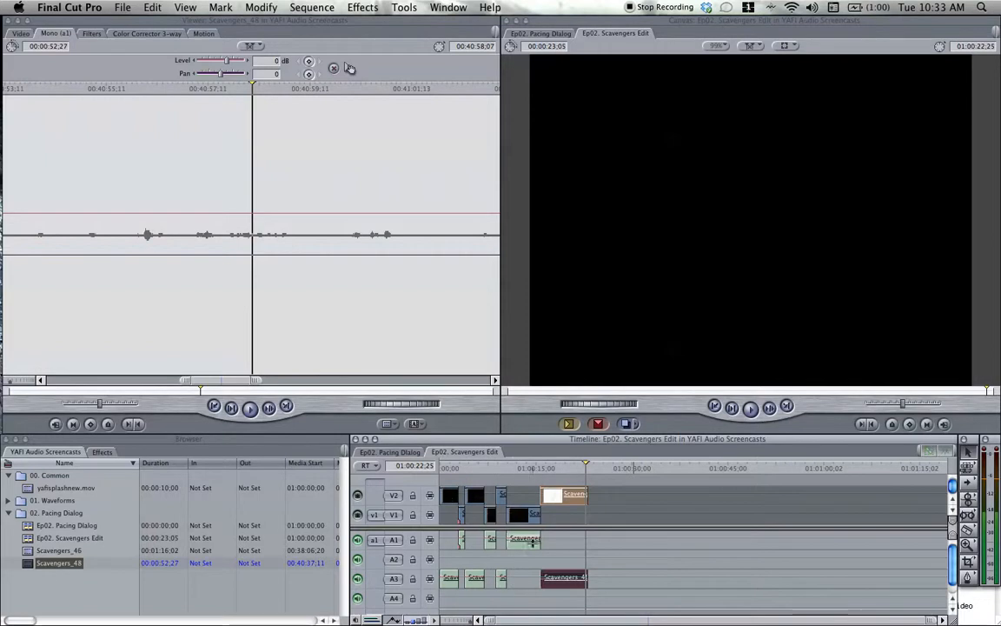
# Play the opening lines from the sequence start and shift the first Scavengers_46 clip slightly earlier to overlap the preceding Scavengers_48 line.
pyautogui.press('Home')
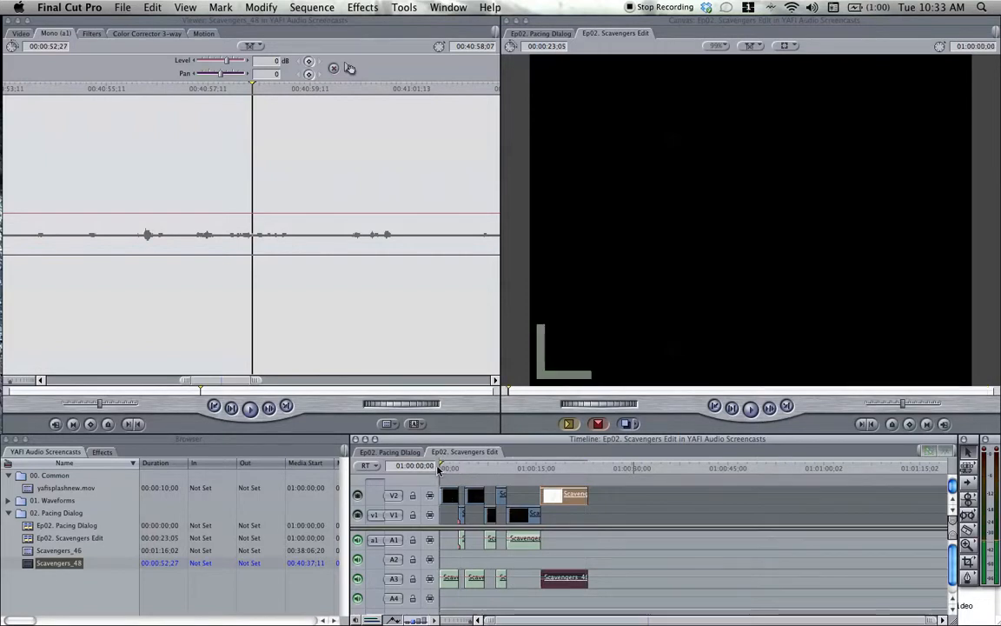
pyautogui.press('space')
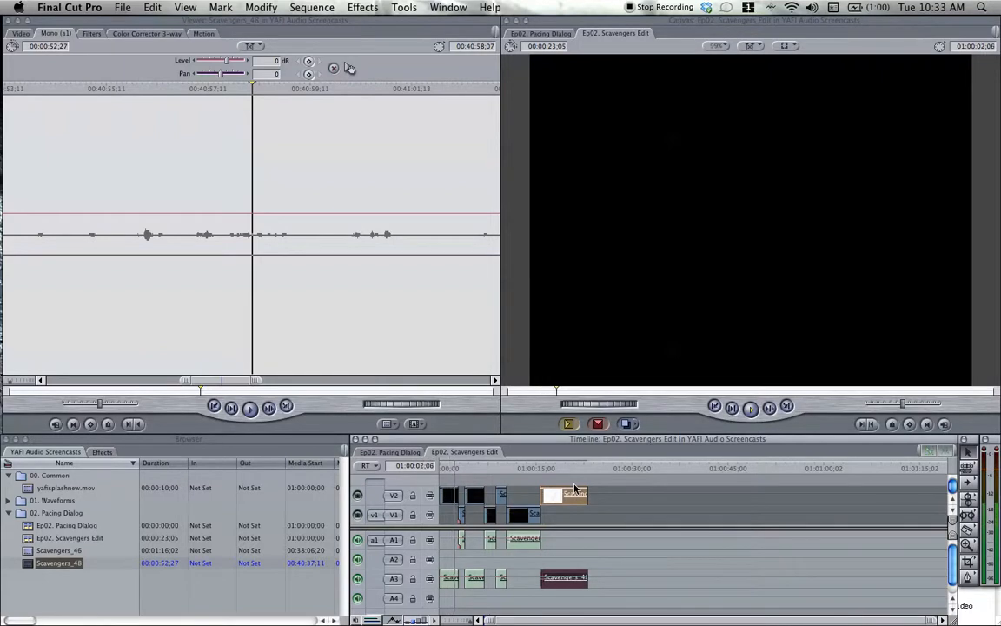
pyautogui.press('space')
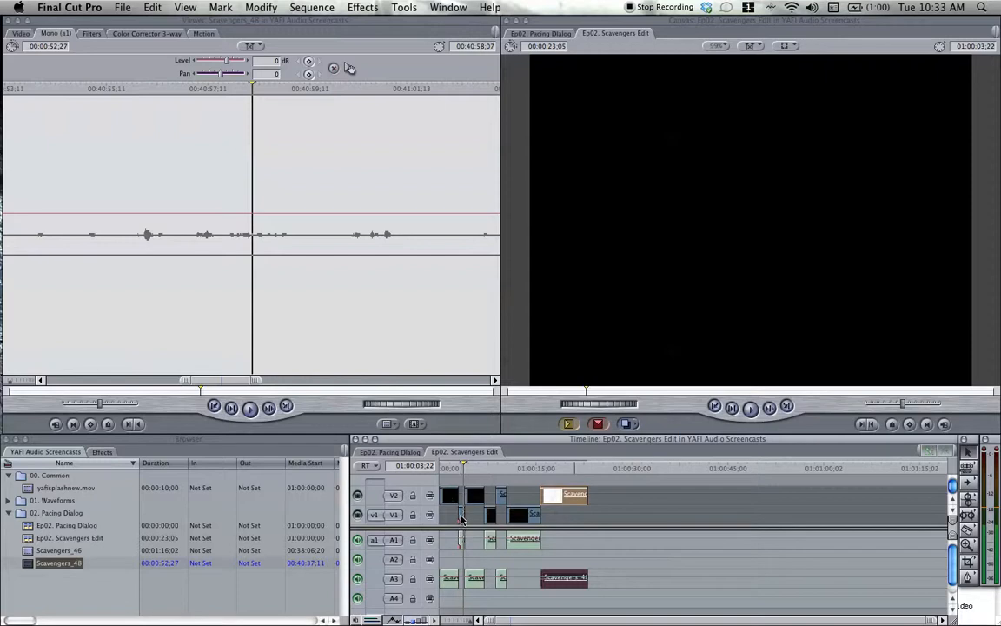
pyautogui.press('super+equal')
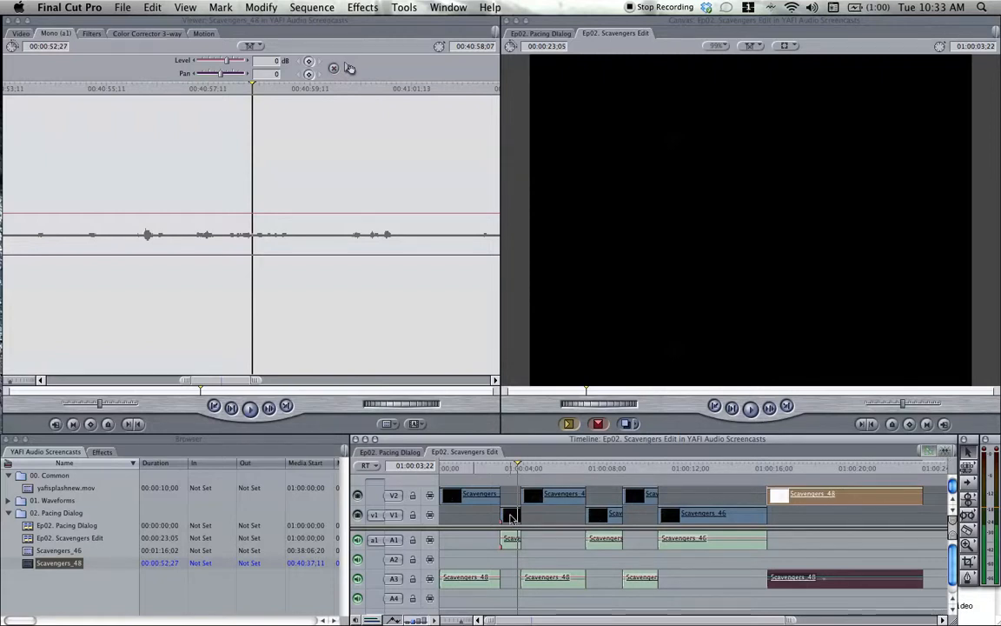
pyautogui.moveTo(511, 518); pyautogui.dragTo(506, 518)
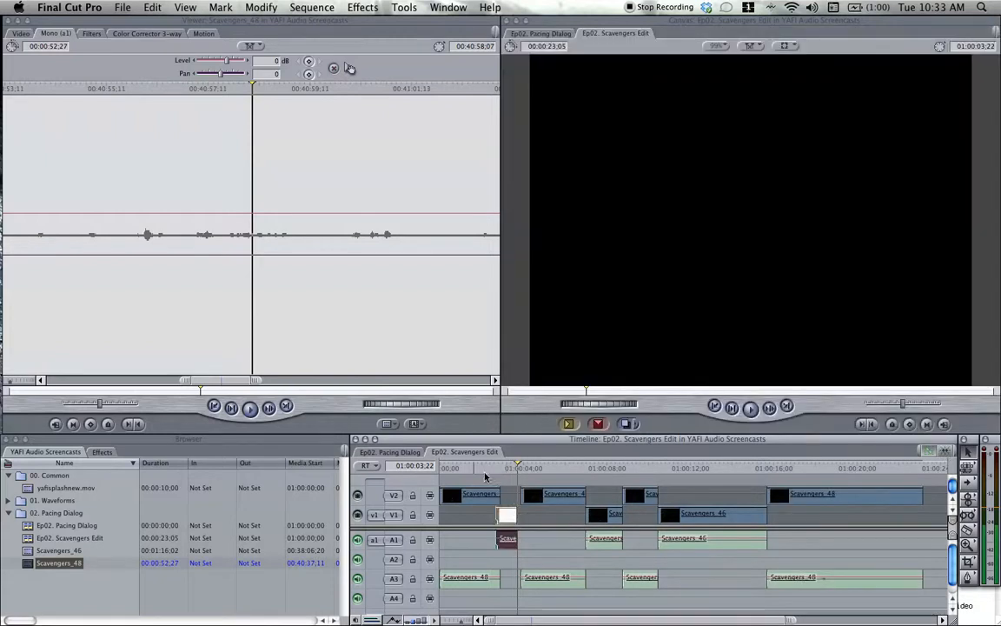
# Replay the overlap and nudge the first Scavengers_46 clip further earlier so that it ends at 01:00:03;12.
pyautogui.click(475, 468)
pyautogui.press('space')
pyautogui.press('space')
pyautogui.moveTo(507, 514); pyautogui.dragTo(502, 513)
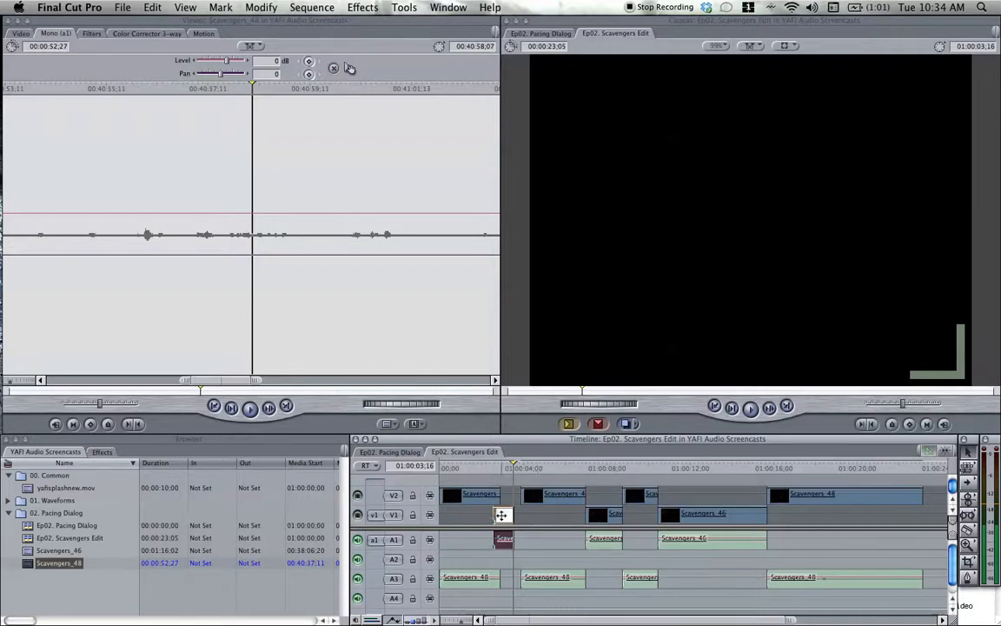
pyautogui.moveTo(502, 514); pyautogui.dragTo(501, 514)
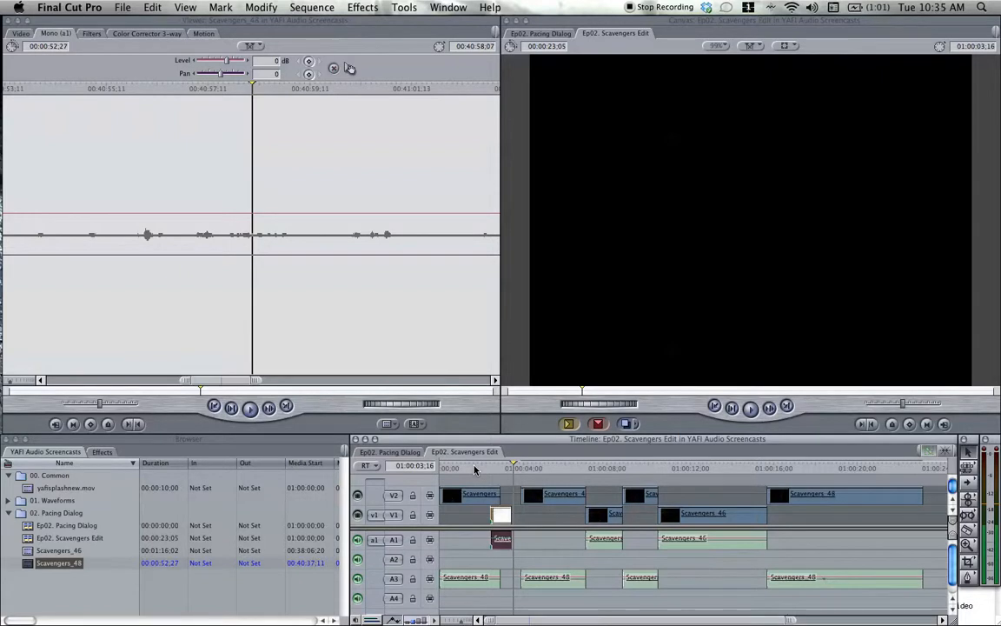
pyautogui.click(472, 469)
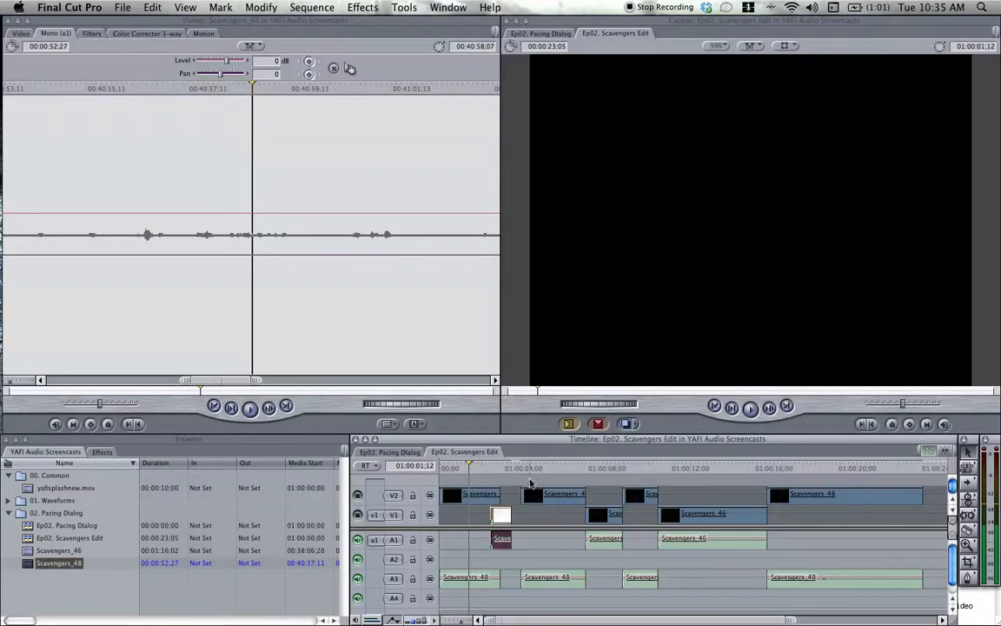
pyautogui.click(488, 469)
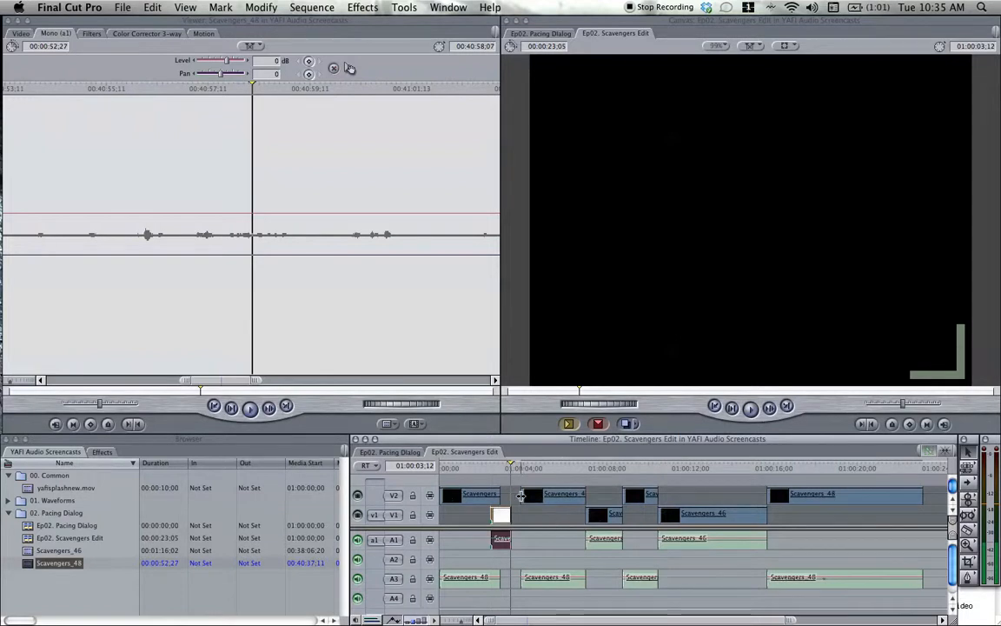
# Trim the video start of the second Scavengers_48 clip and slide the clip earlier so its audio begins where the first Scavengers_46 clip ends.
pyautogui.moveTo(522, 495); pyautogui.dragTo(548, 494)
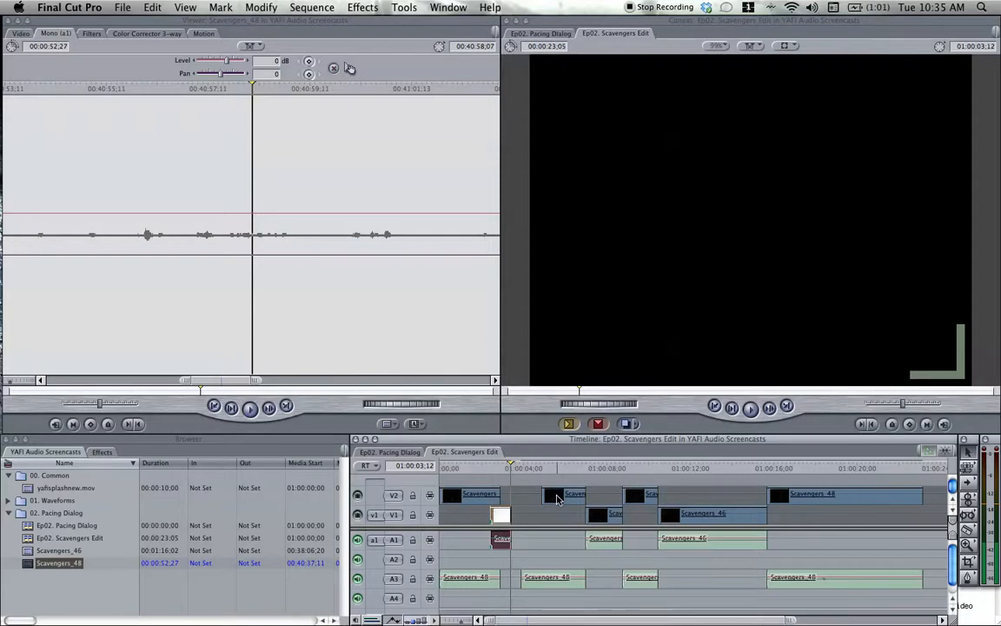
pyautogui.press('space')
pyautogui.moveTo(557, 498); pyautogui.dragTo(547, 501)
pyautogui.click(492, 468)
pyautogui.press('space')
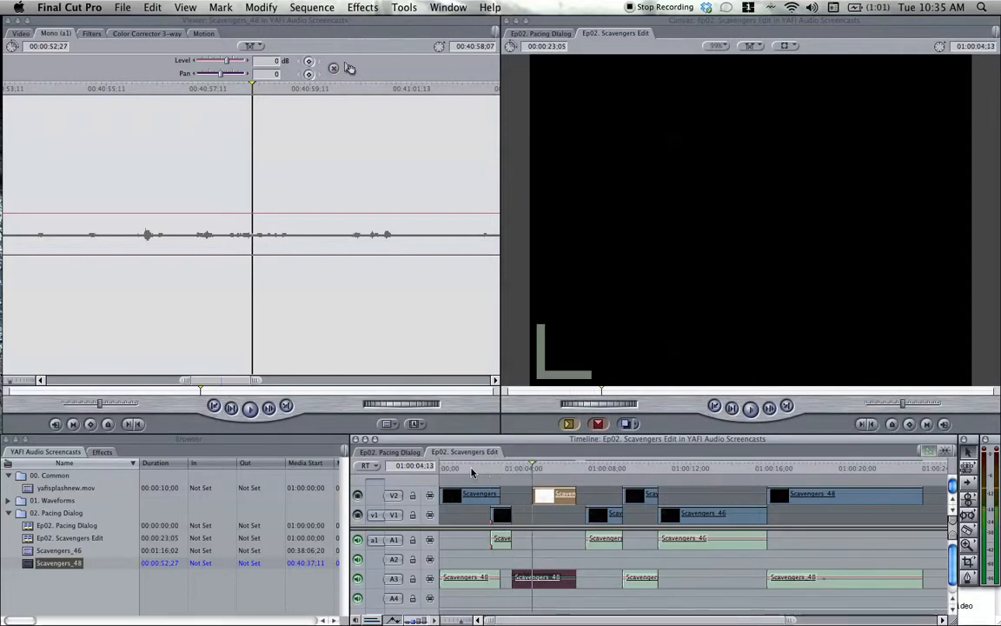
# Replay the opening lines and extend the second Scavengers_48 clip's video start back to line up with its audio.
pyautogui.click(472, 471)
pyautogui.press('space')
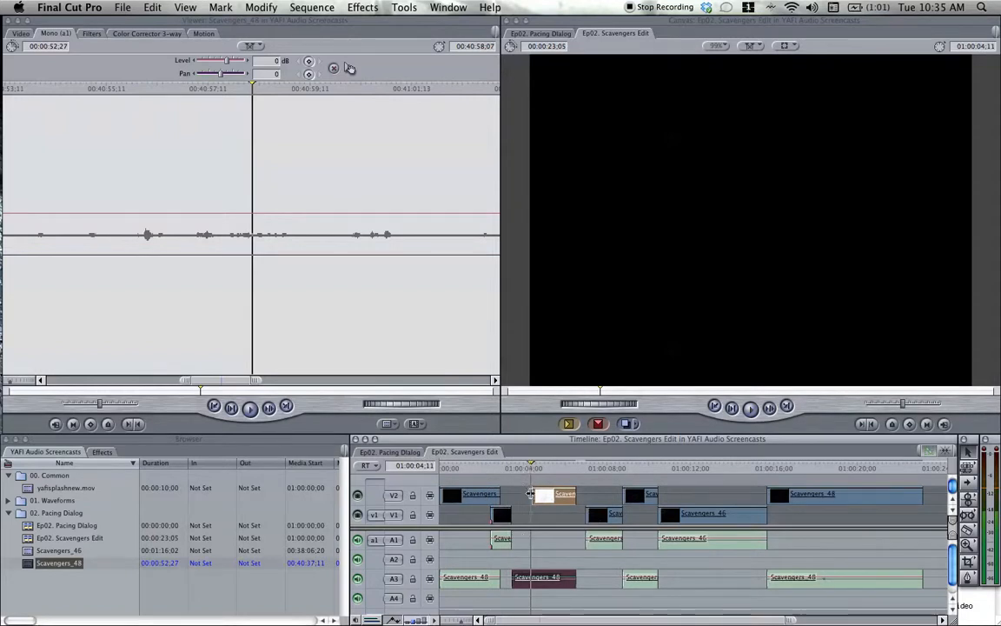
pyautogui.moveTo(531, 493); pyautogui.dragTo(513, 497)
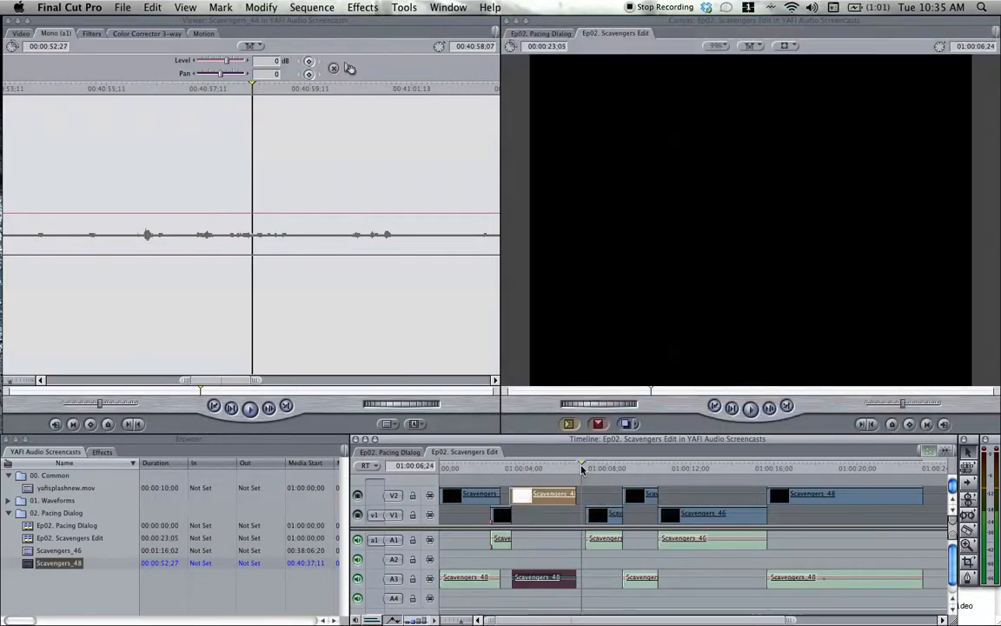
# Play the second Scavengers_48 line, slide the second Scavengers_46 clip earlier to overlap its end, and replay the transition.
pyautogui.click(542, 469)
pyautogui.press('space')
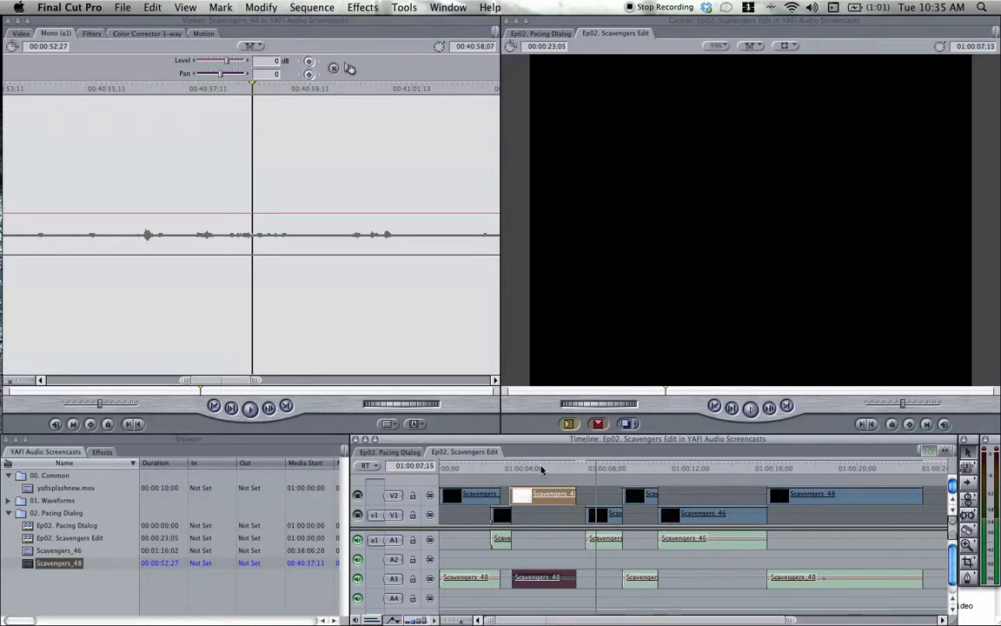
pyautogui.moveTo(597, 518); pyautogui.dragTo(563, 516)
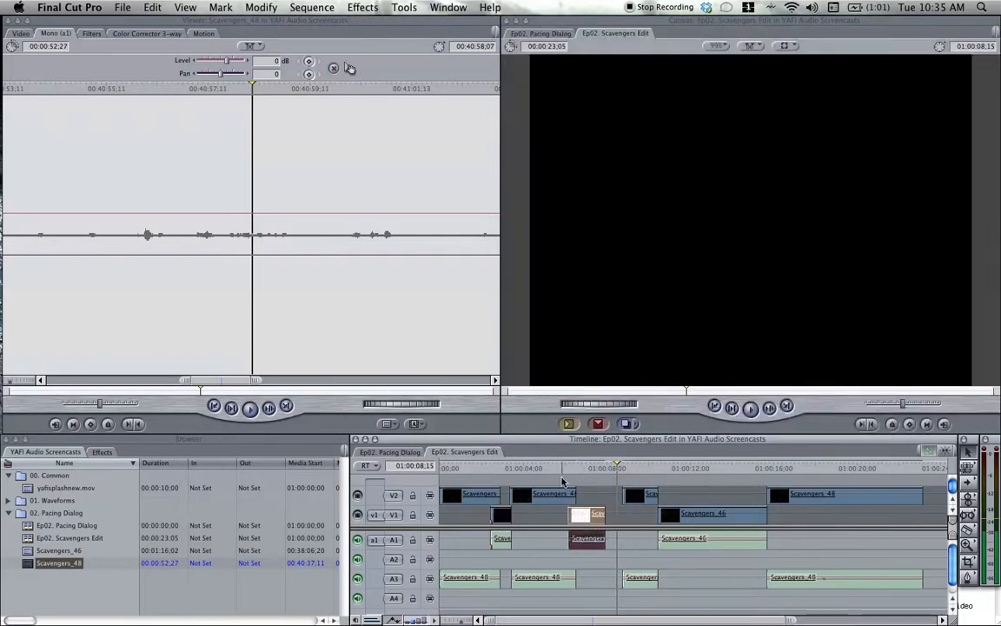
pyautogui.click(548, 470)
pyautogui.press('space')
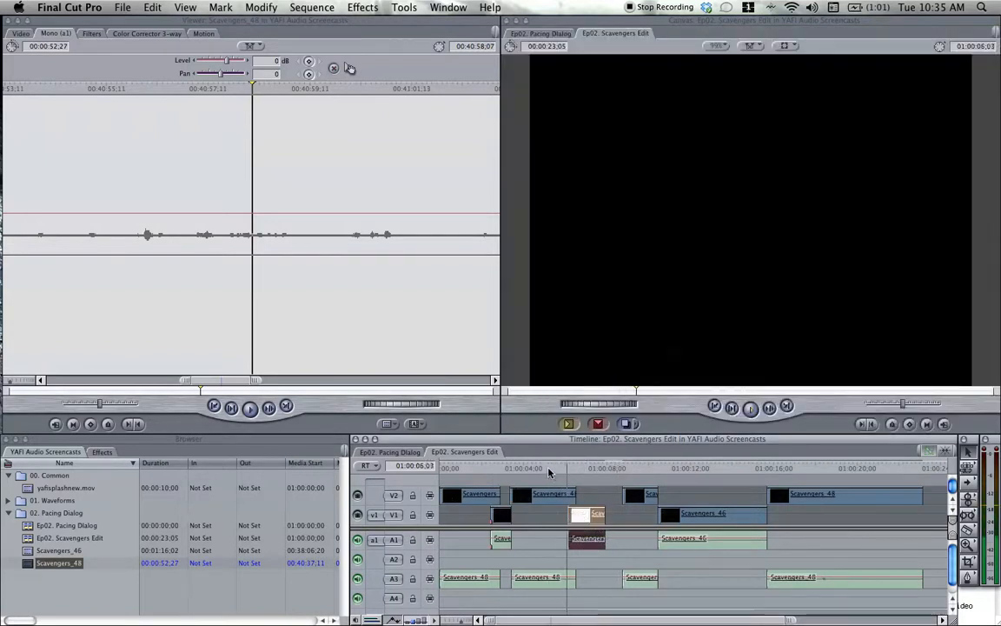
pyautogui.press('space')
pyautogui.click(527, 467)
pyautogui.press('space')
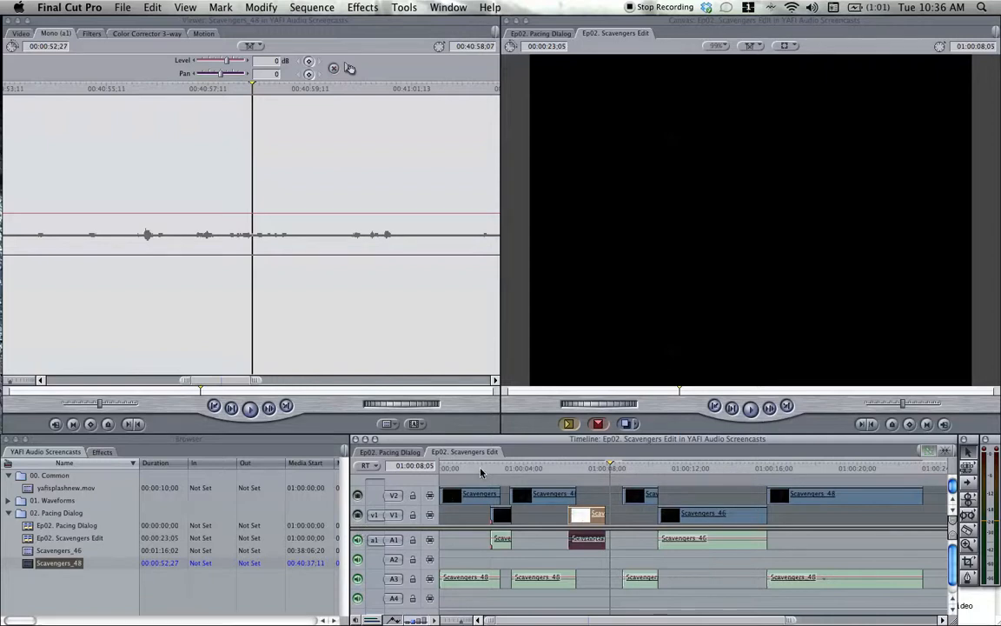
# Slide the third Scavengers_48 clip earlier to start shortly after the second Scavengers_46 clip and replay that exchange.
pyautogui.click(561, 472)
pyautogui.press('space')
pyautogui.click(642, 496)
pyautogui.moveTo(639, 496); pyautogui.dragTo(614, 495)
pyautogui.click(583, 471)
pyautogui.press('space')
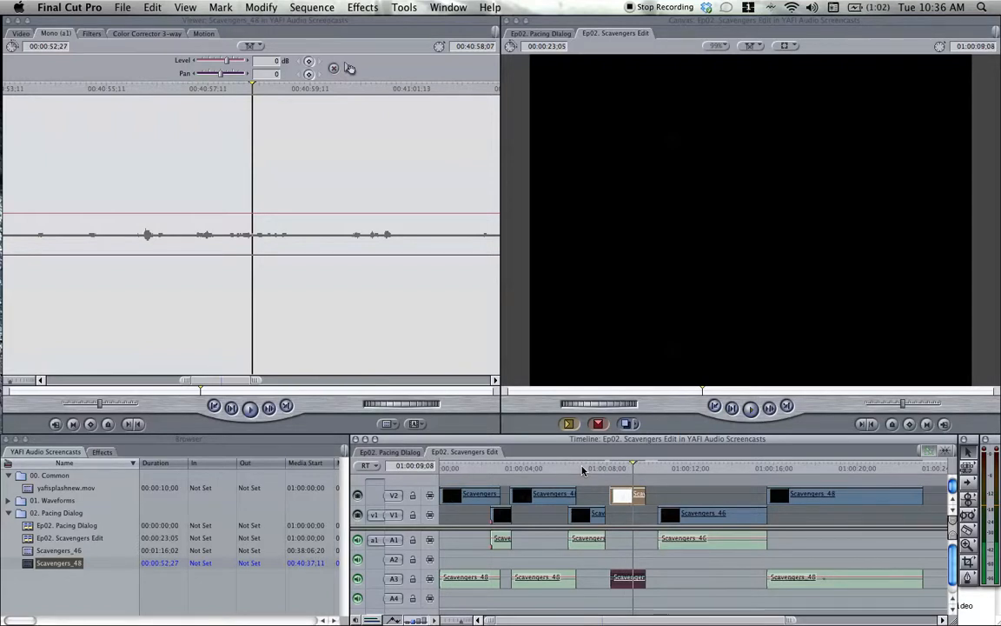
# Play the sequence from near its start and slide the third Scavengers_46 clip earlier to overlap the third Scavengers_48 clip's end.
pyautogui.click(449, 467)
pyautogui.moveTo(449, 467); pyautogui.dragTo(446, 466)
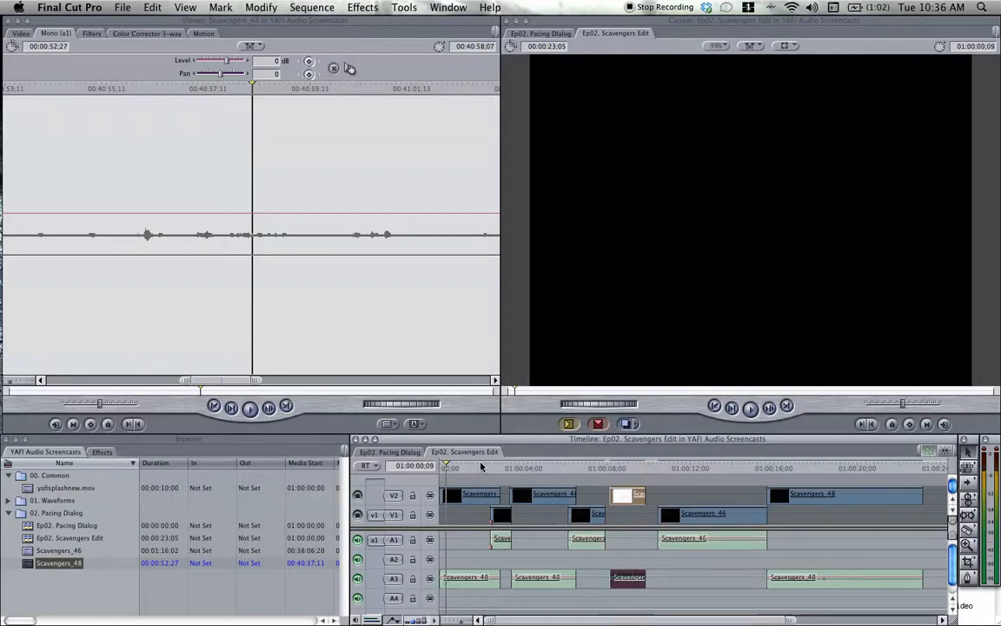
pyautogui.press('space')
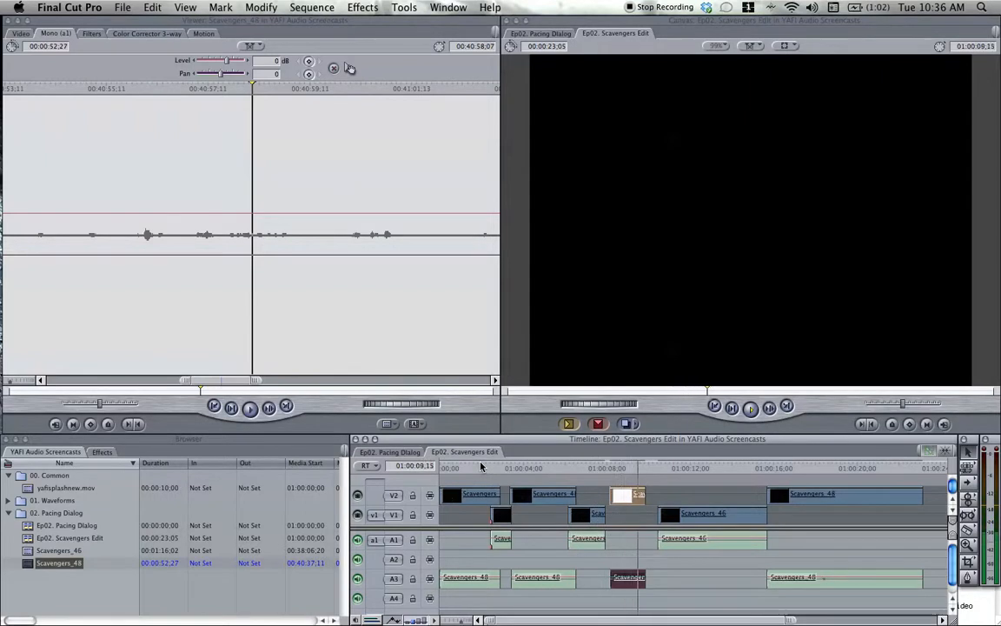
pyautogui.press('space')
pyautogui.click(664, 475)
pyautogui.moveTo(671, 514); pyautogui.dragTo(640, 514)
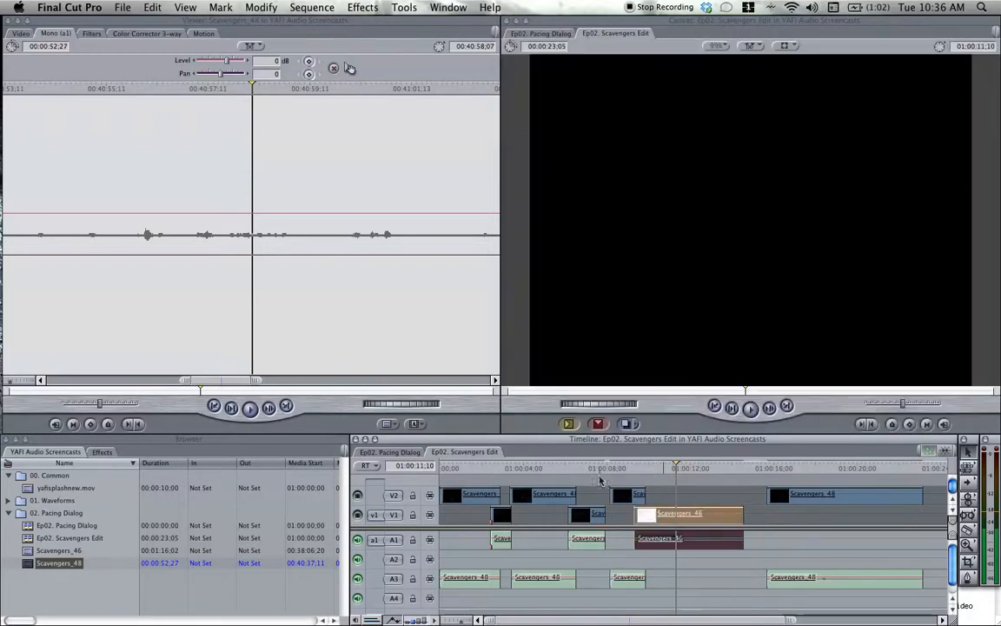
# Replay the overlap, move the third Scavengers_46 clip further over the third Scavengers_48 line, and listen to it again.
pyautogui.click(605, 473)
pyautogui.press('space')
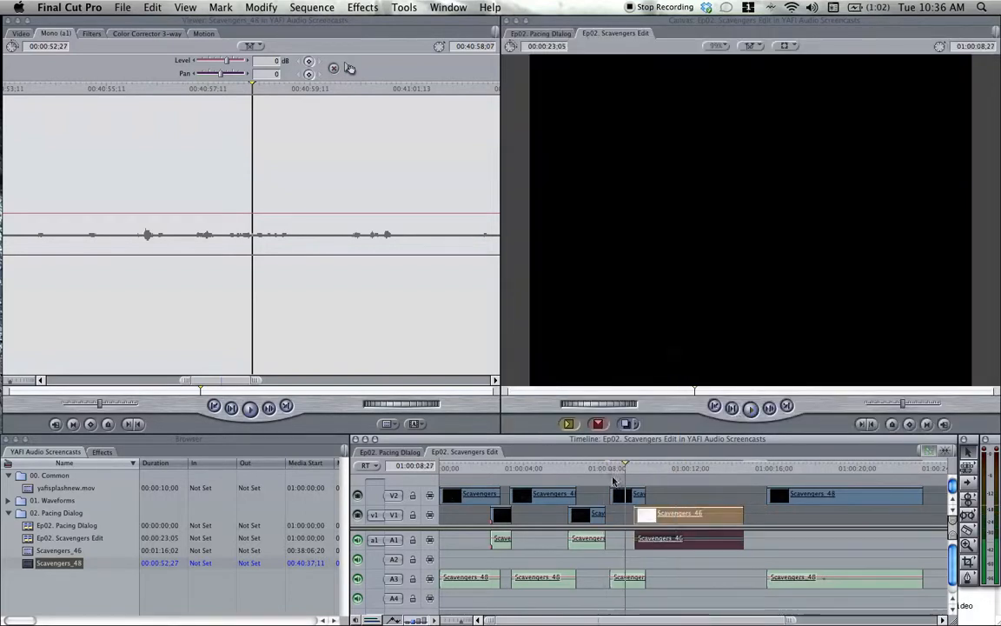
pyautogui.moveTo(661, 513); pyautogui.dragTo(627, 514)
pyautogui.click(610, 472)
pyautogui.press('space')
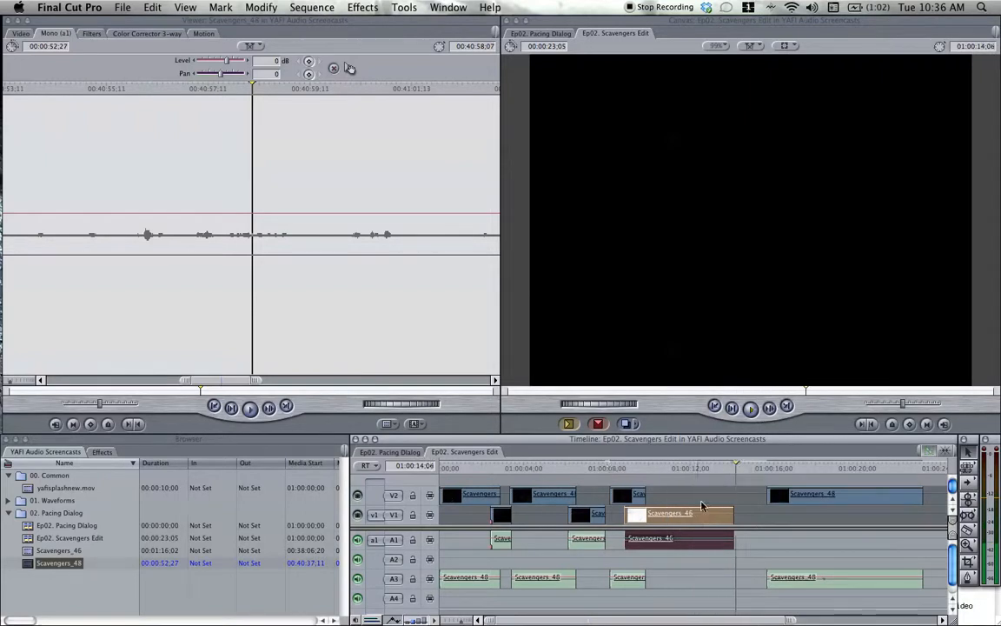
# Slide the last Scavengers_48 clip earlier to slightly overlap the third Scavengers_46 clip's end and play the transition.
pyautogui.moveTo(861, 506); pyautogui.dragTo(823, 497)
pyautogui.click(694, 472)
pyautogui.press('space')
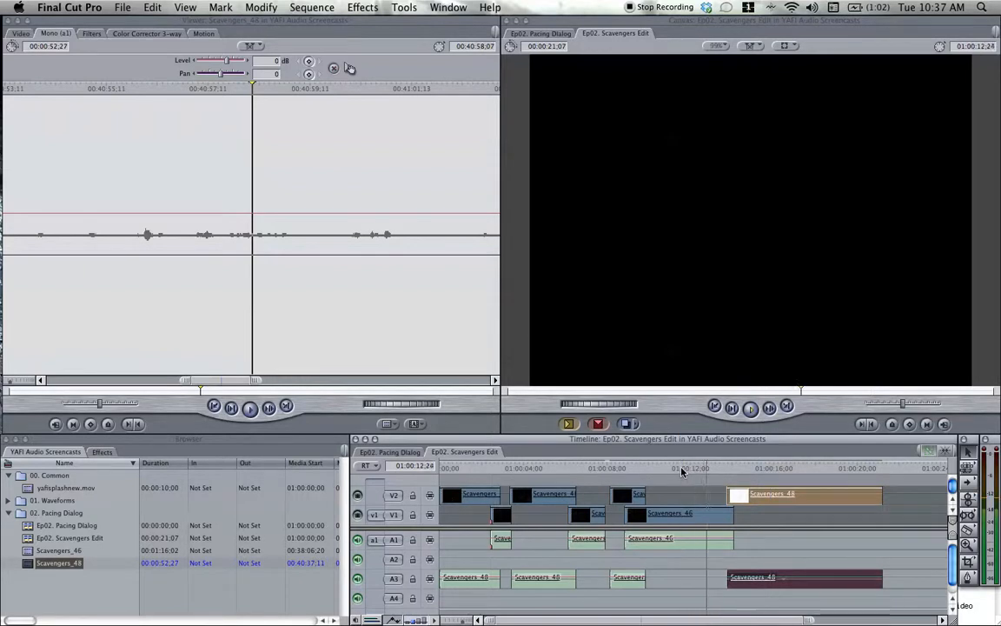
pyautogui.click(676, 471)
pyautogui.press('space')
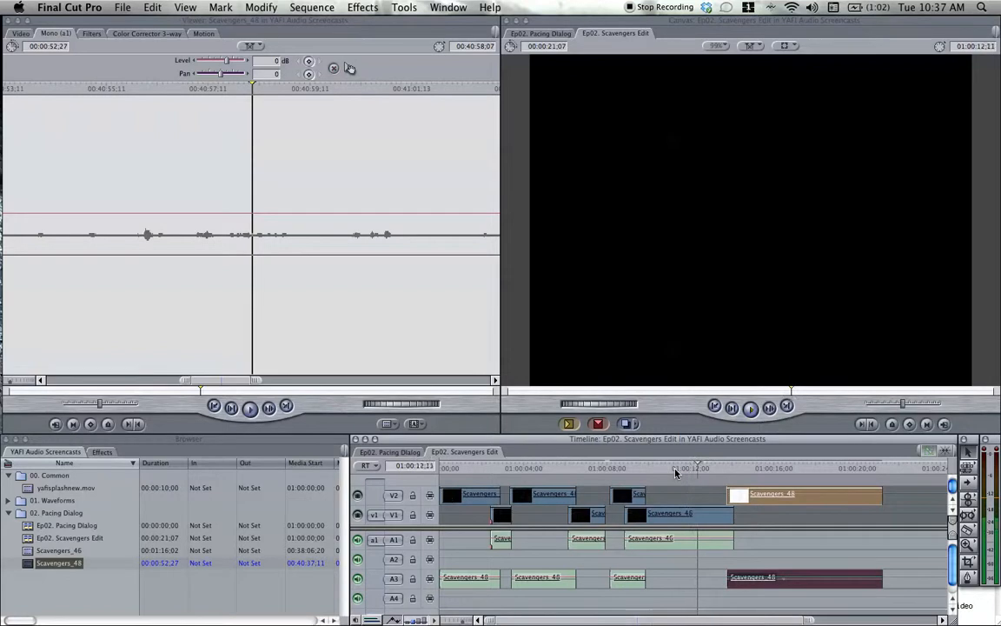
# Step the sequence playhead by frames through the third Scavengers_46 line and park it at 01:00:12;10.
pyautogui.press('space')
pyautogui.press('Left')
pyautogui.press('Left')
pyautogui.press('Left')
pyautogui.press('Left')
pyautogui.press('Left')
pyautogui.press('Left')
pyautogui.press('Left')
pyautogui.press('Left')
pyautogui.press('Left')
pyautogui.press('Left')
pyautogui.press('Left')
pyautogui.press('Left')
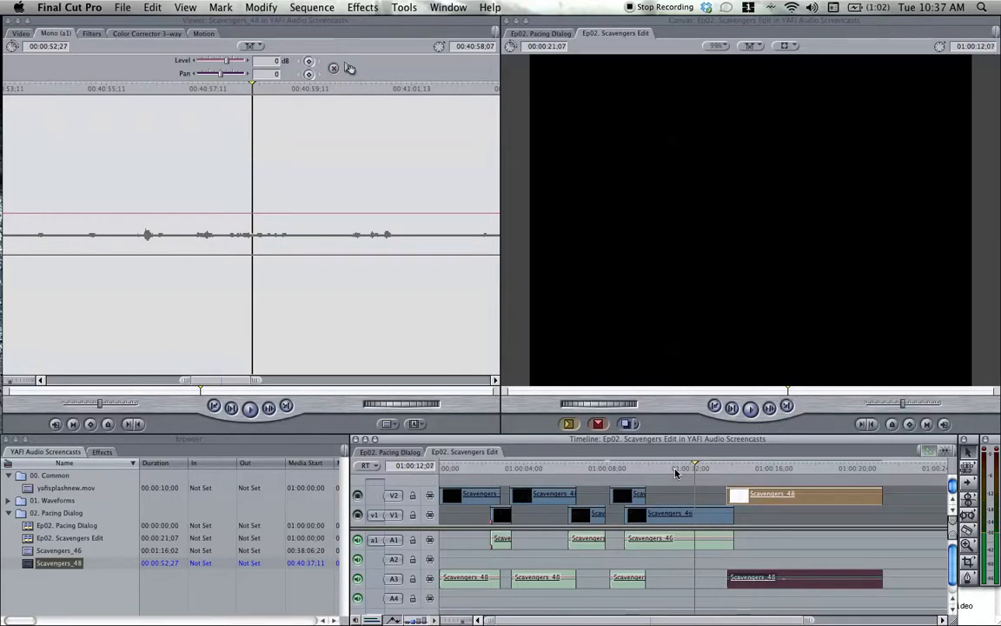
pyautogui.press('Right')
pyautogui.press('Right')
pyautogui.press('Right')
pyautogui.press('Right')
pyautogui.press('Right')
pyautogui.press('Right')
pyautogui.press('Right')
pyautogui.press('Right')
pyautogui.press('Right')
pyautogui.press('Right')
pyautogui.press('Right')
pyautogui.press('Right')
pyautogui.press('Right')
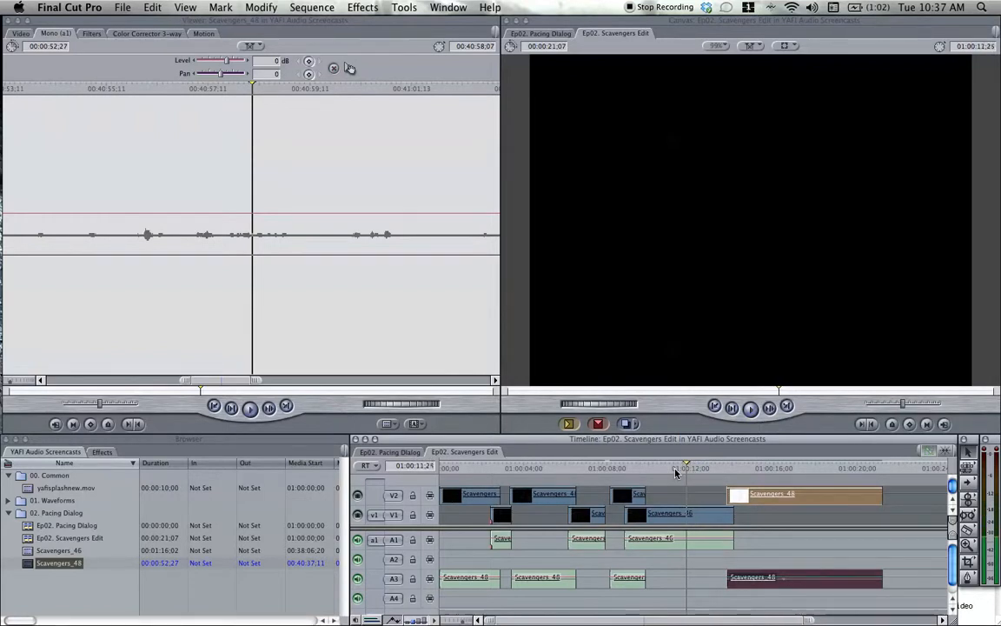
pyautogui.press('Right')
pyautogui.press('Right')
pyautogui.press('Right')
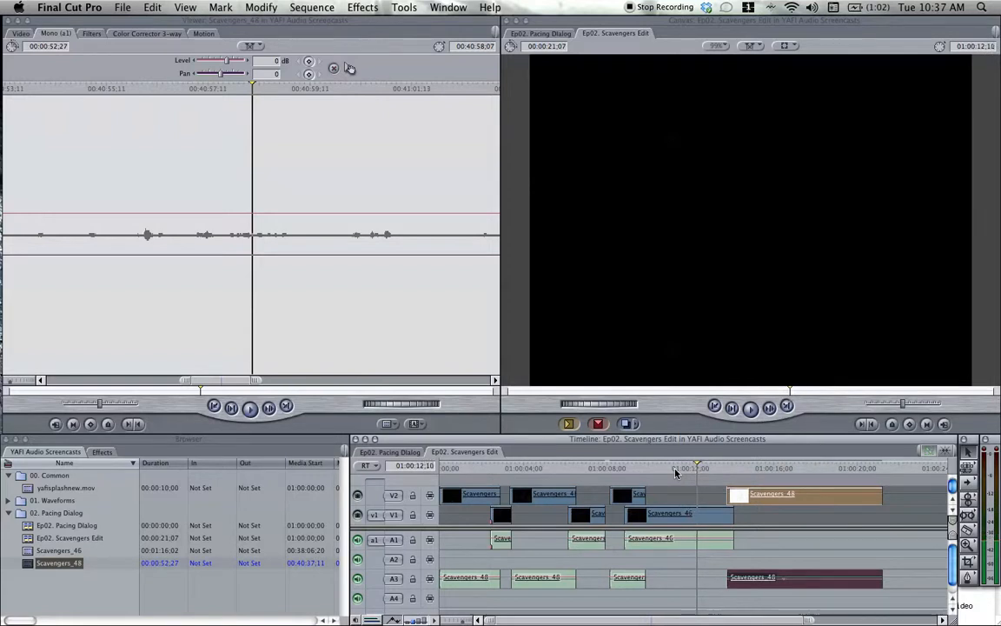
# Load the third Scavengers_46 clip's audio waveform in the Viewer and examine the frames around 00:38:38;13 one at a time.
pyautogui.doubleClick(709, 520)
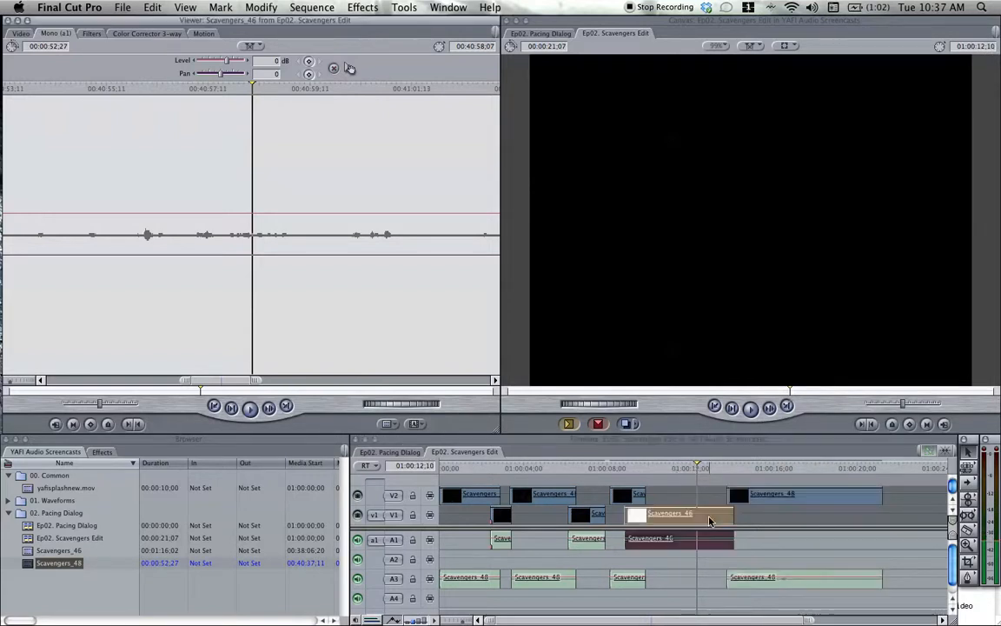
pyautogui.click(65, 34)
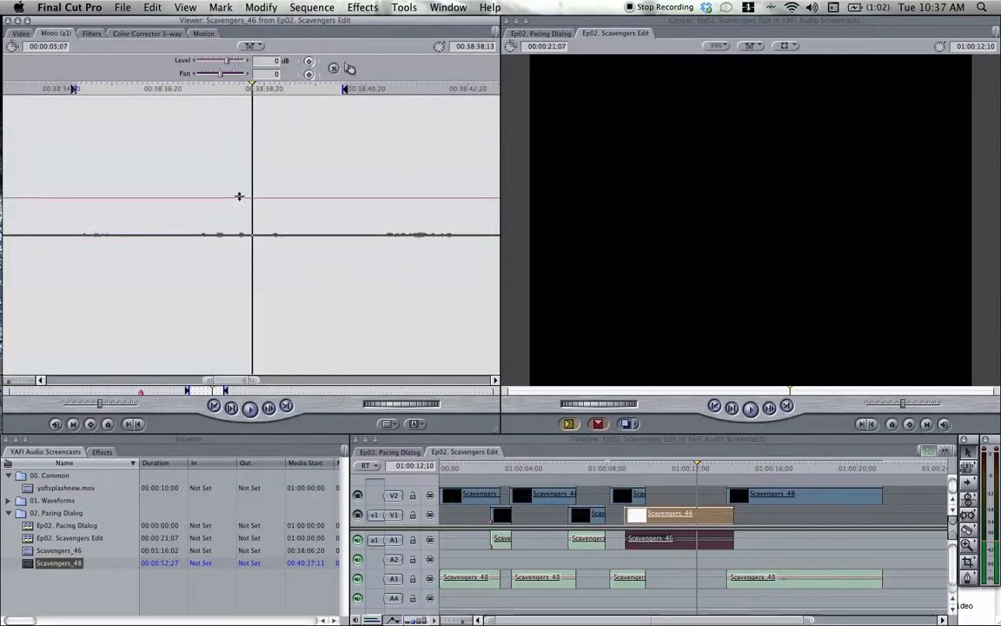
pyautogui.press('Right')
pyautogui.press('Right')
pyautogui.press('Right')
pyautogui.press('Right')
pyautogui.press('Right')
pyautogui.press('Right')
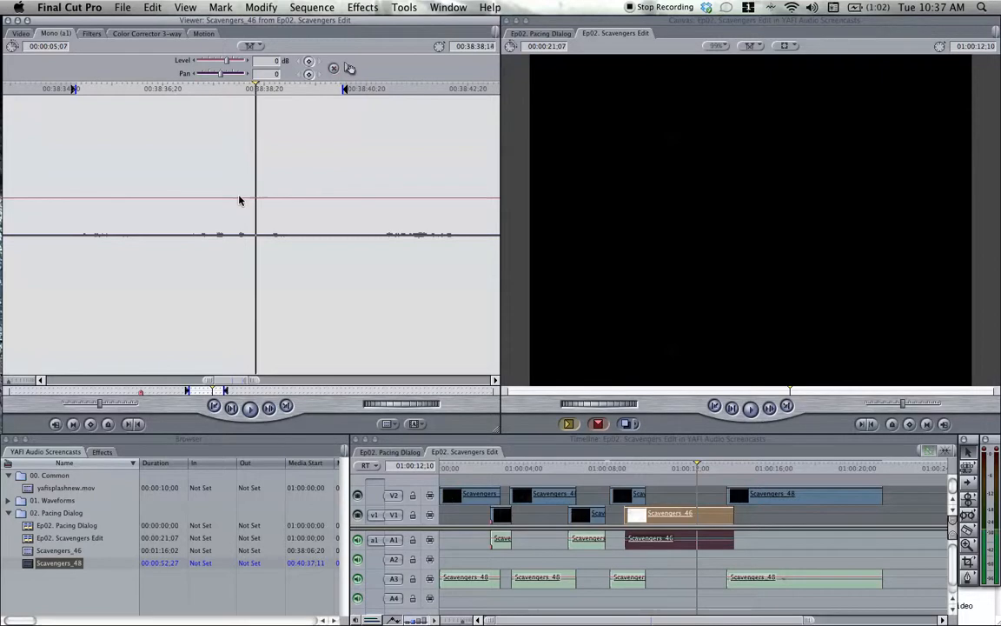
pyautogui.press('Left')
pyautogui.press('Left')
pyautogui.press('Left')
pyautogui.press('Left')
pyautogui.press('Left')
pyautogui.press('Left')
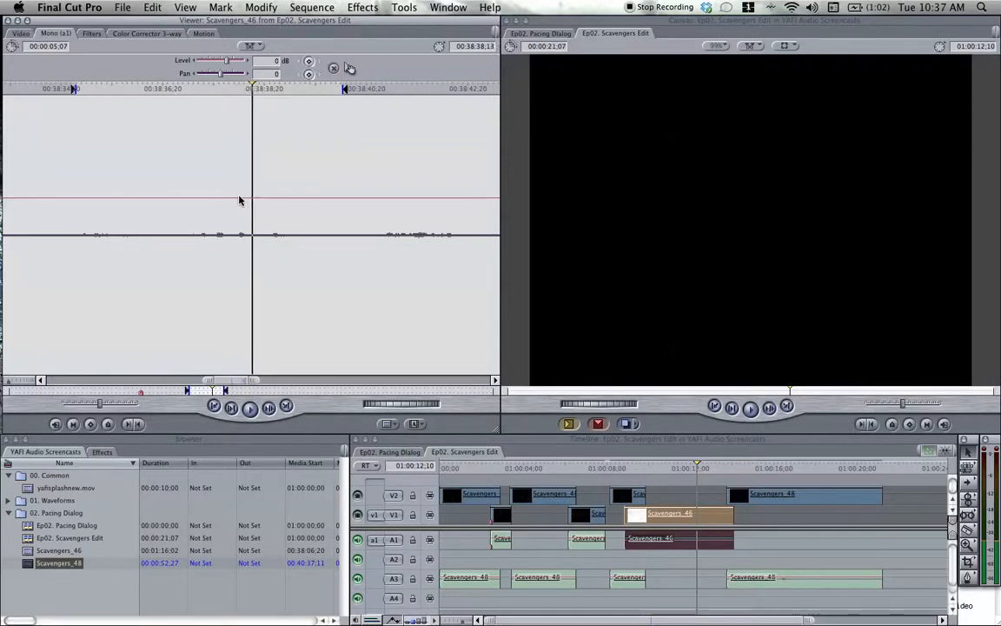
pyautogui.press('Left')
pyautogui.press('Left')
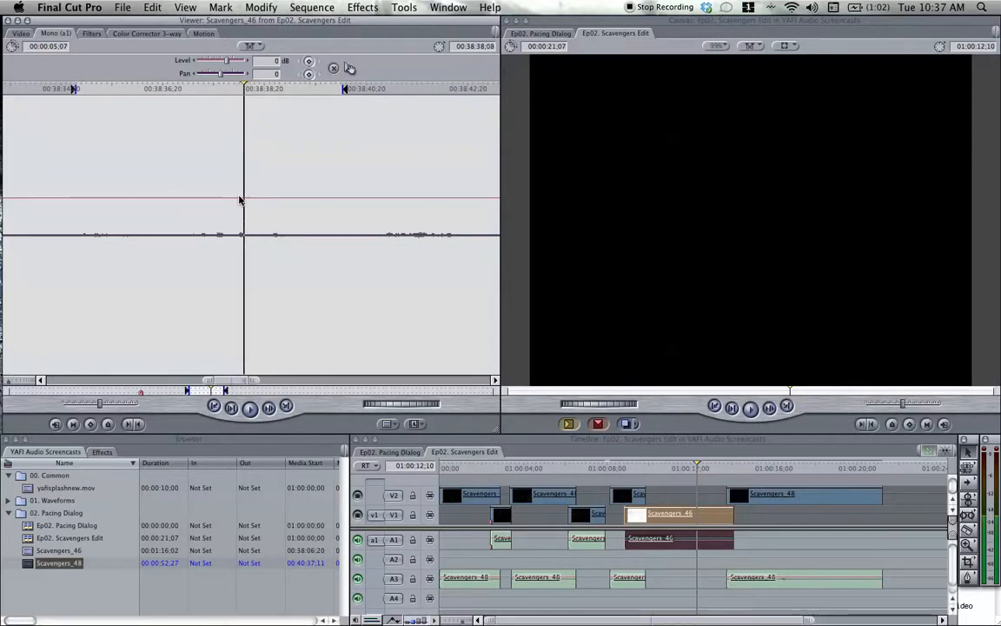
pyautogui.press('Right')
pyautogui.press('Right')
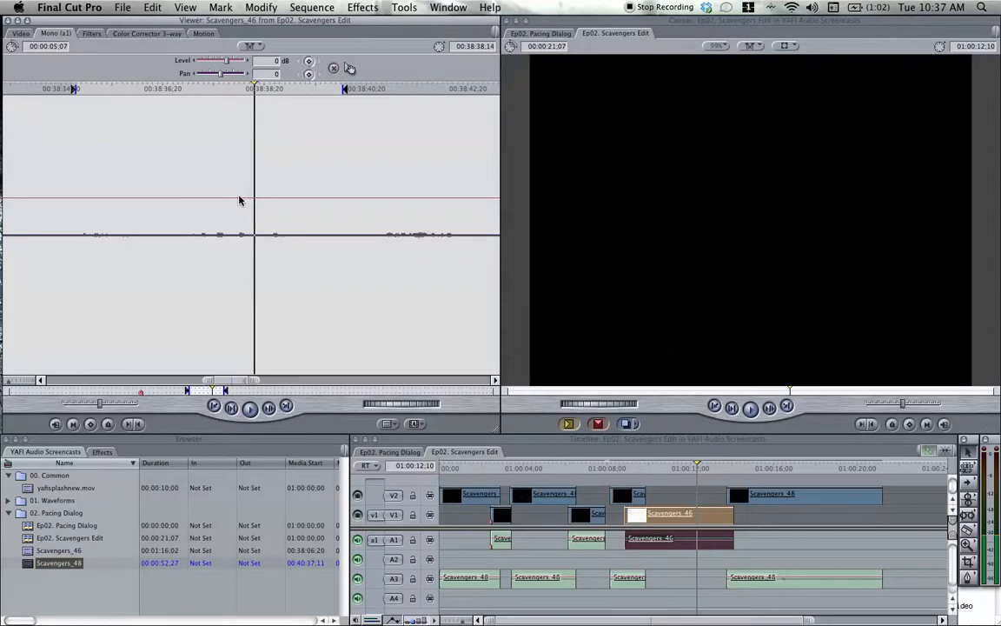
pyautogui.press('Right')
# Magnify the waveform, park the Viewer playhead at 00:38:38;13, and sync it with the sequence playhead.
pyautogui.press('super+equal')
pyautogui.press('super+equal')
pyautogui.press('super+equal')
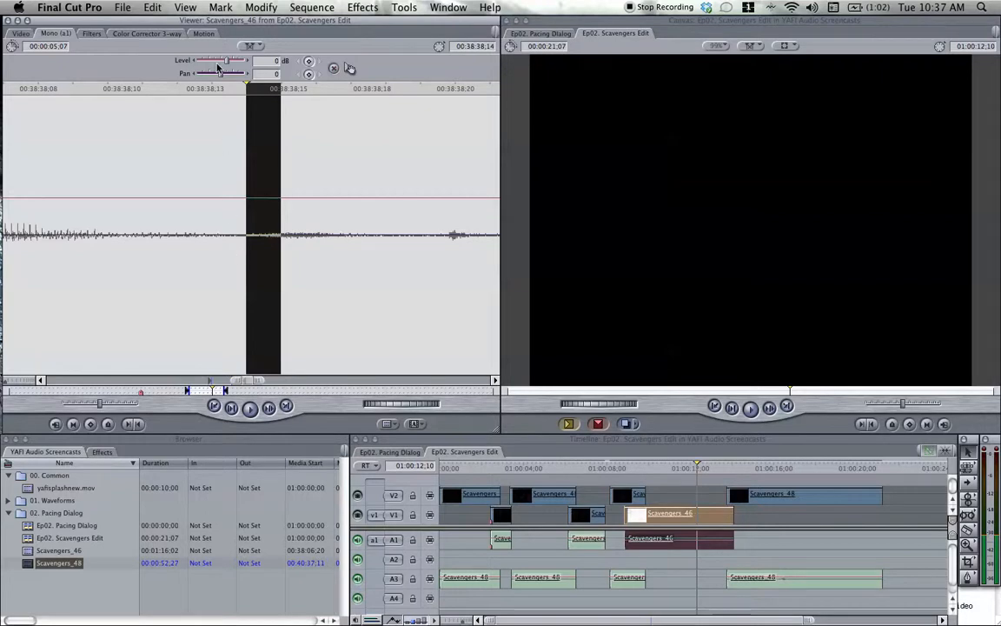
pyautogui.click(234, 96)
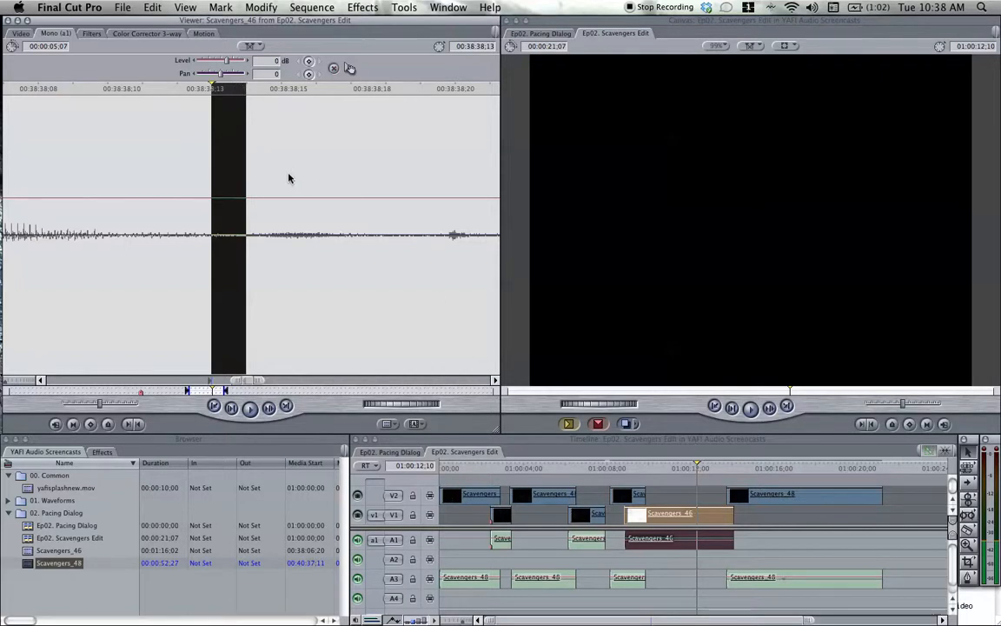
pyautogui.click(249, 45)
pyautogui.click(277, 63)
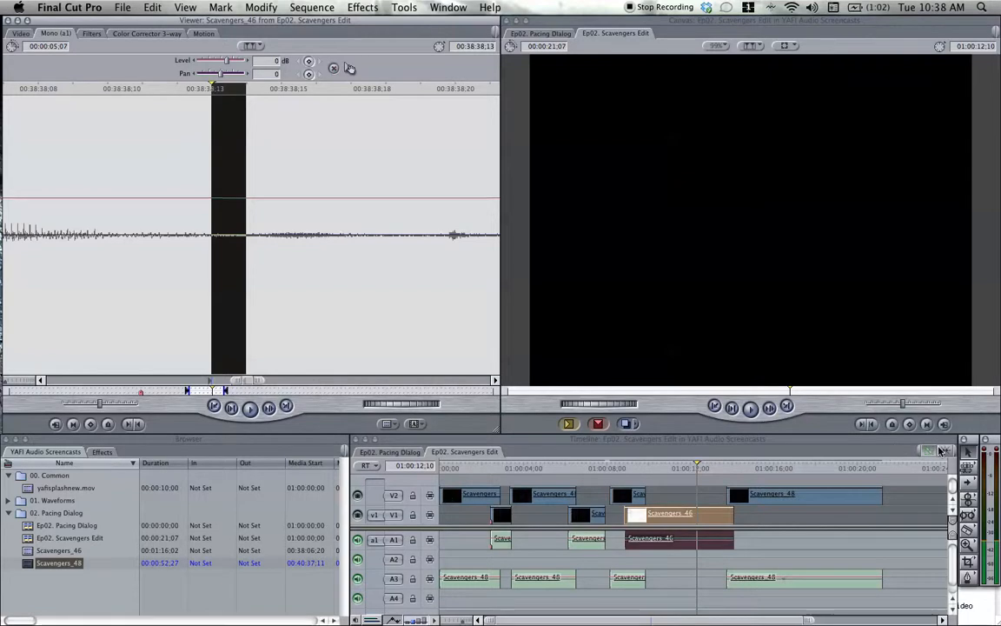
# Trim the end of the third Scavengers_46 clip back to the playhead at 01:00:12;10 and play the cut.
pyautogui.moveTo(733, 515); pyautogui.dragTo(697, 519)
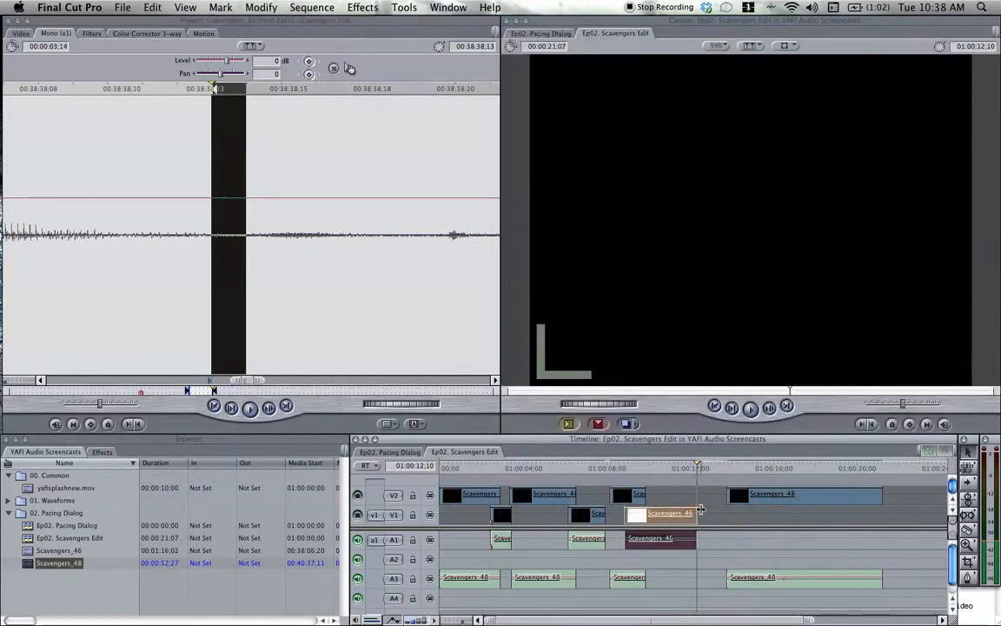
pyautogui.click(674, 470)
pyautogui.press('space')
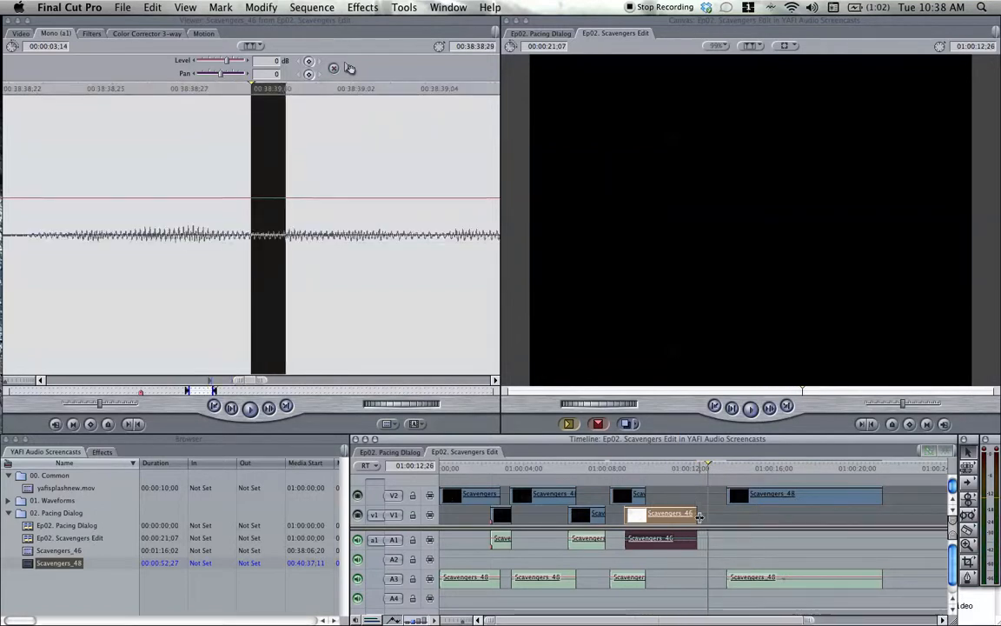
# Extend the third Scavengers_46 clip's end by one frame to 01:00:12;11 and replay the line's ending.
pyautogui.press('Up')
pyautogui.press('Right')
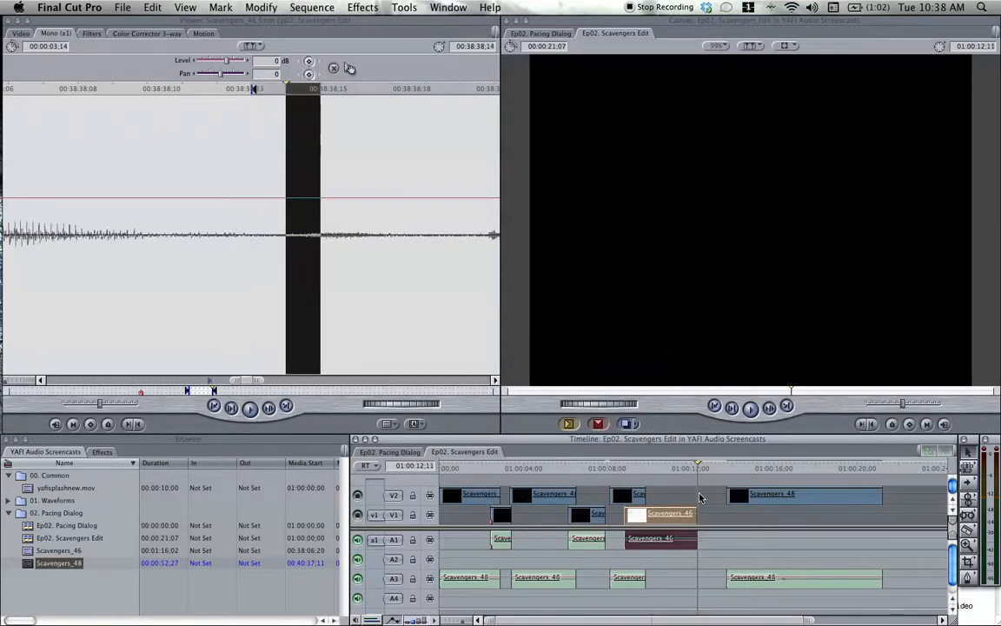
pyautogui.moveTo(696, 514); pyautogui.dragTo(713, 511)
pyautogui.click(687, 471)
pyautogui.press('space')
pyautogui.press('space')
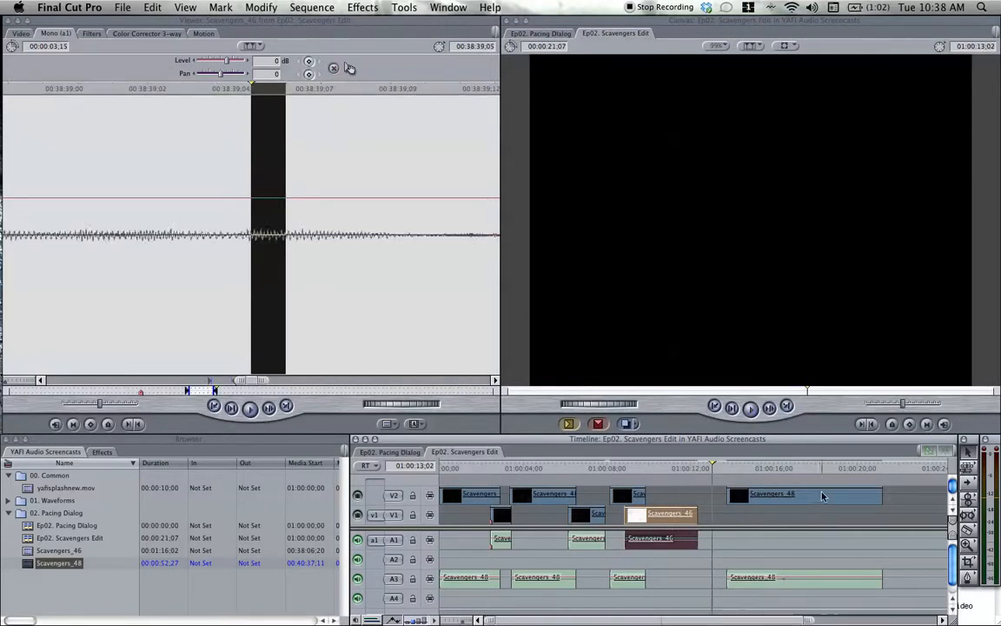
# Slide the last Scavengers_48 clip earlier to slightly overlap the trimmed Scavengers_46 clip, and replay the transition several times.
pyautogui.moveTo(825, 500)
pyautogui.mouseDown()
pyautogui.moveTo(799, 494)
pyautogui.moveTo(810, 493)
pyautogui.mouseUp()
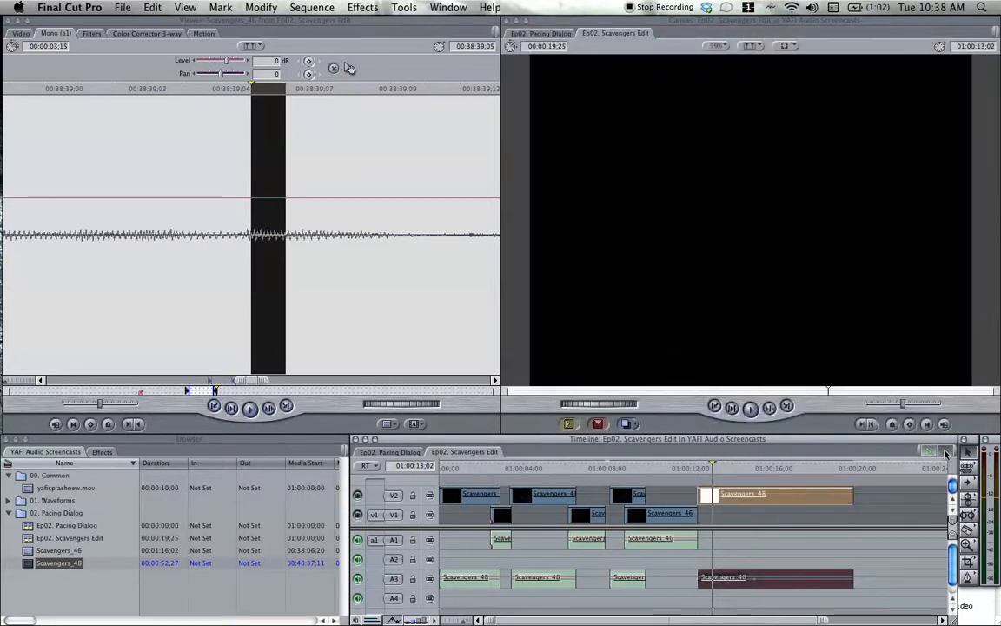
pyautogui.moveTo(783, 497); pyautogui.dragTo(779, 496)
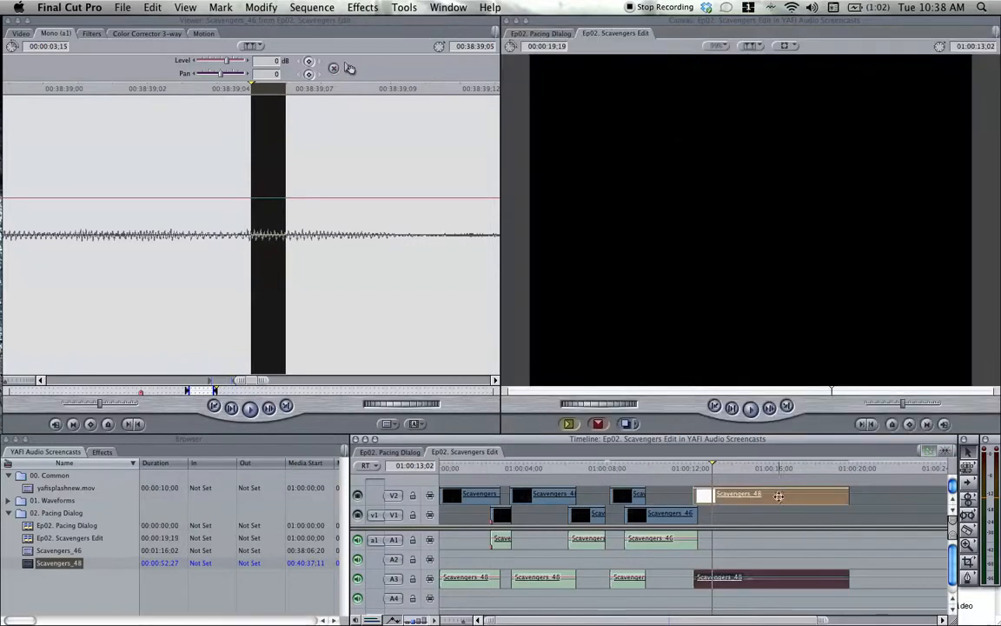
pyautogui.click(681, 469)
pyautogui.press('space')
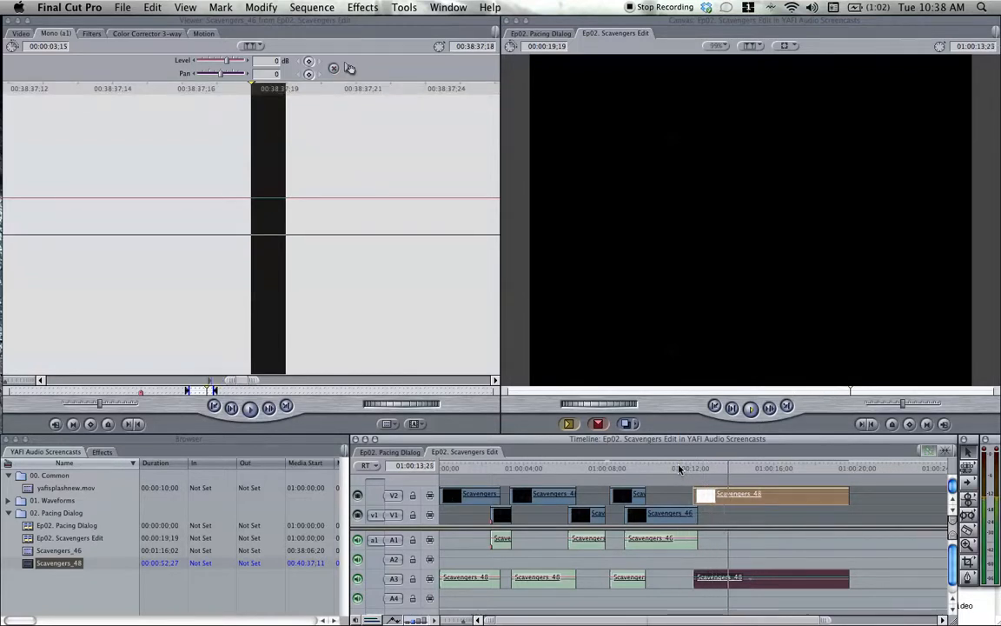
pyautogui.click(675, 468)
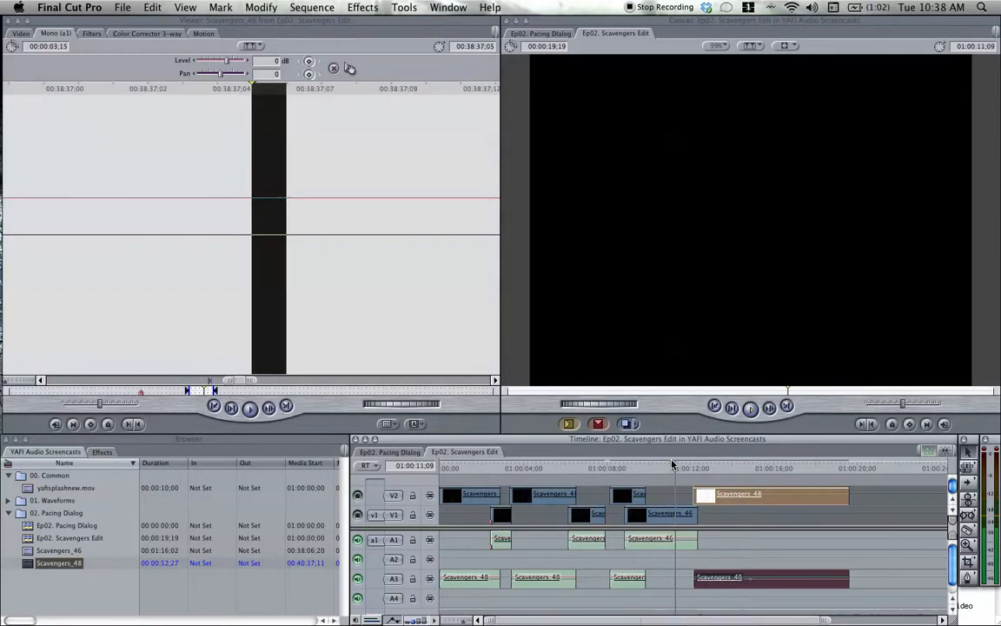
pyautogui.press('space')
pyautogui.click(647, 468)
pyautogui.press('space')
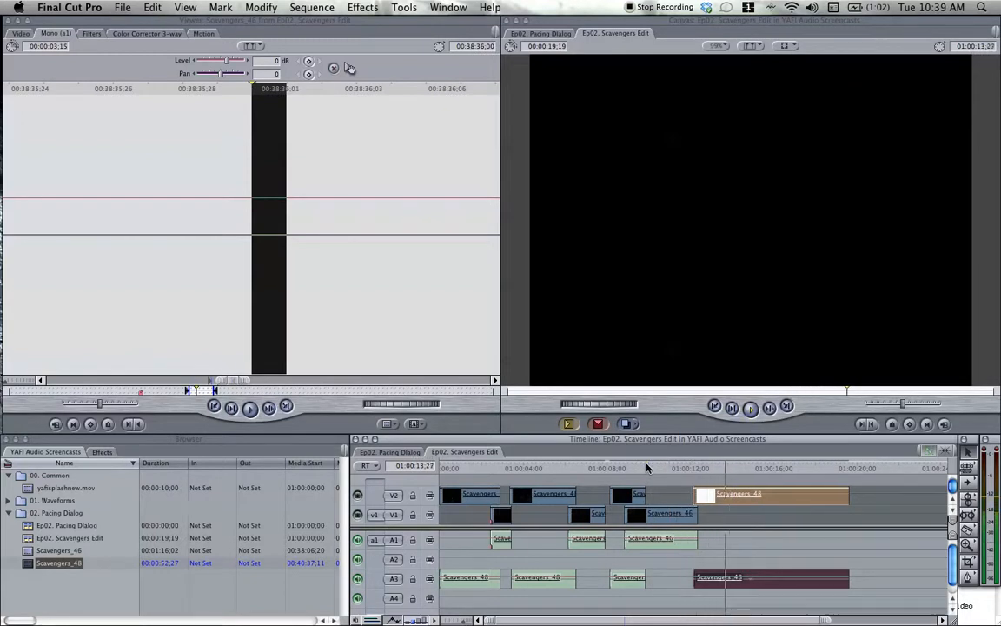
# Move the last Scavengers_48 clip a few frames earlier, replay, and trim the third Scavengers_46 clip to a duration of 00:00:03;08.
pyautogui.moveTo(780, 497); pyautogui.dragTo(777, 500)
pyautogui.click(675, 470)
pyautogui.press('space')
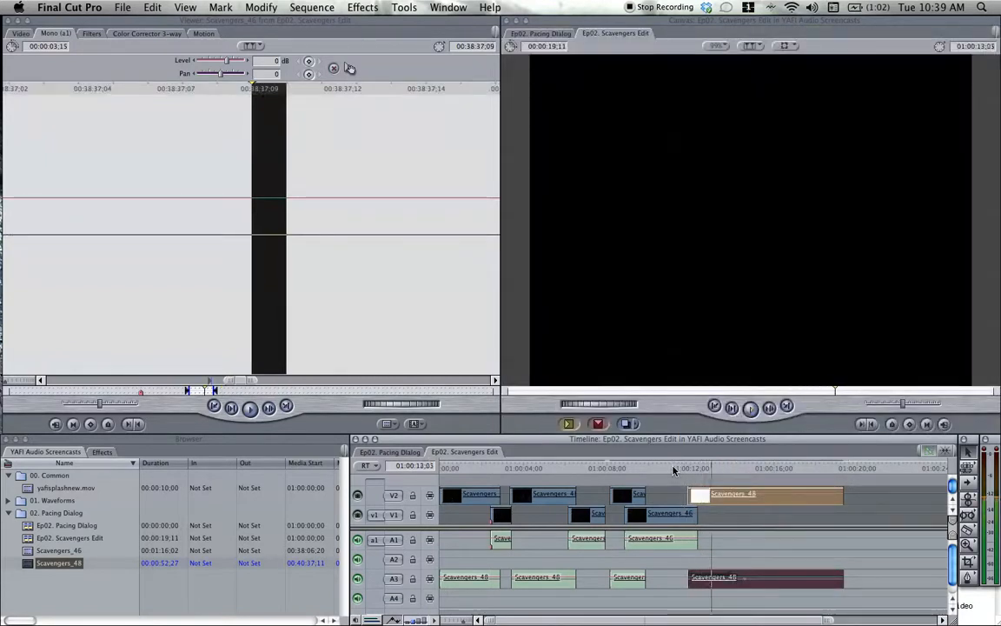
pyautogui.moveTo(696, 516); pyautogui.dragTo(693, 517)
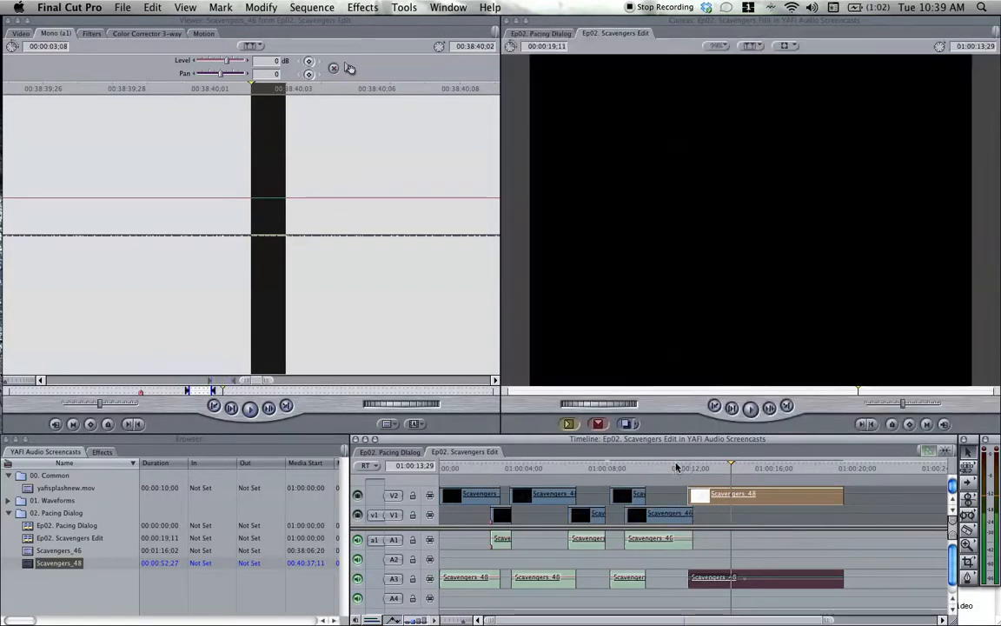
# Replay the overlap, trim the end of the third Scavengers_46 clip to a duration of 00:00:02;29, and play the cut.
pyautogui.press('Up')
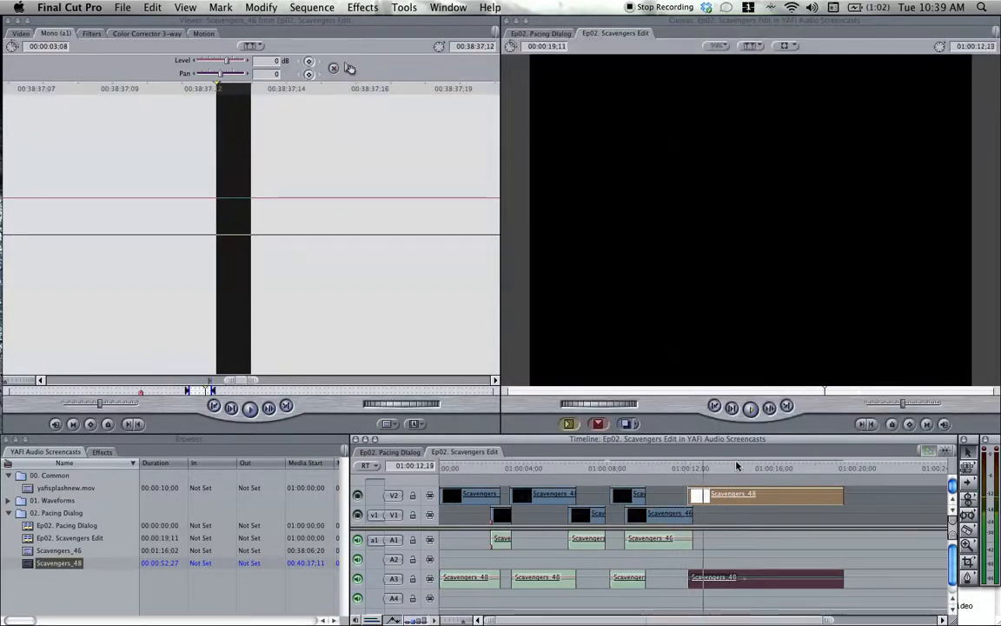
pyautogui.press('space')
pyautogui.moveTo(692, 515); pyautogui.dragTo(686, 515)
pyautogui.click(668, 468)
pyautogui.press('space')
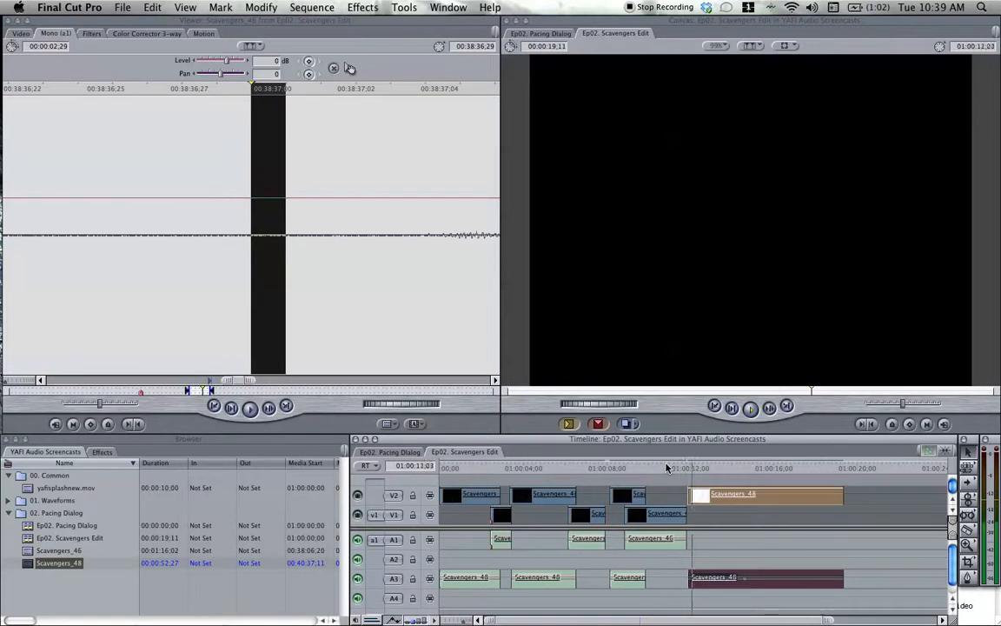
# Slide the last Scavengers_48 clip earlier to slightly overlap the third Scavengers_46 clip, and replay the transition and the whole exchange.
pyautogui.moveTo(792, 496); pyautogui.dragTo(781, 495)
pyautogui.click(671, 469)
pyautogui.press('space')
pyautogui.click(647, 469)
pyautogui.press('space')
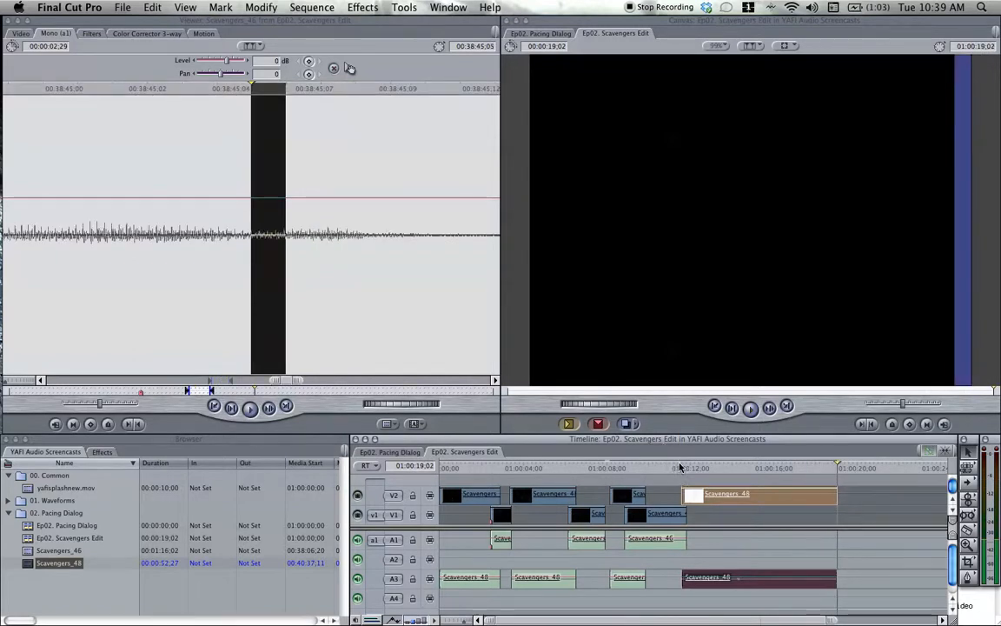
pyautogui.click(437, 467)
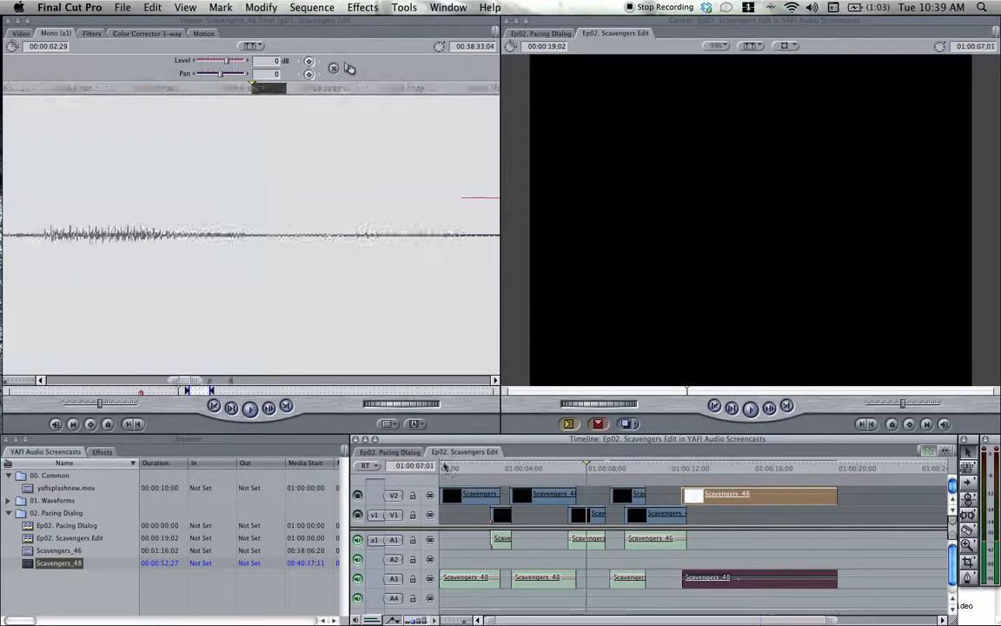
pyautogui.press('space')
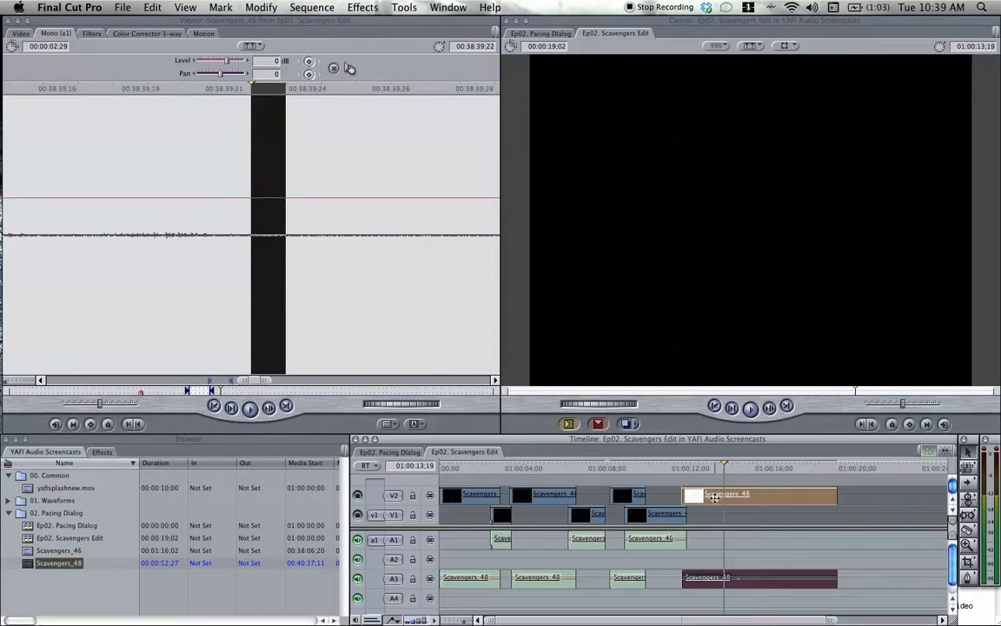
# Move the last Scavengers_48 clip later, extend the third Scavengers_46 clip to a duration of 00:00:04;20, and play the transition.
pyautogui.moveTo(711, 497); pyautogui.dragTo(745, 498)
pyautogui.moveTo(686, 514); pyautogui.dragTo(721, 515)
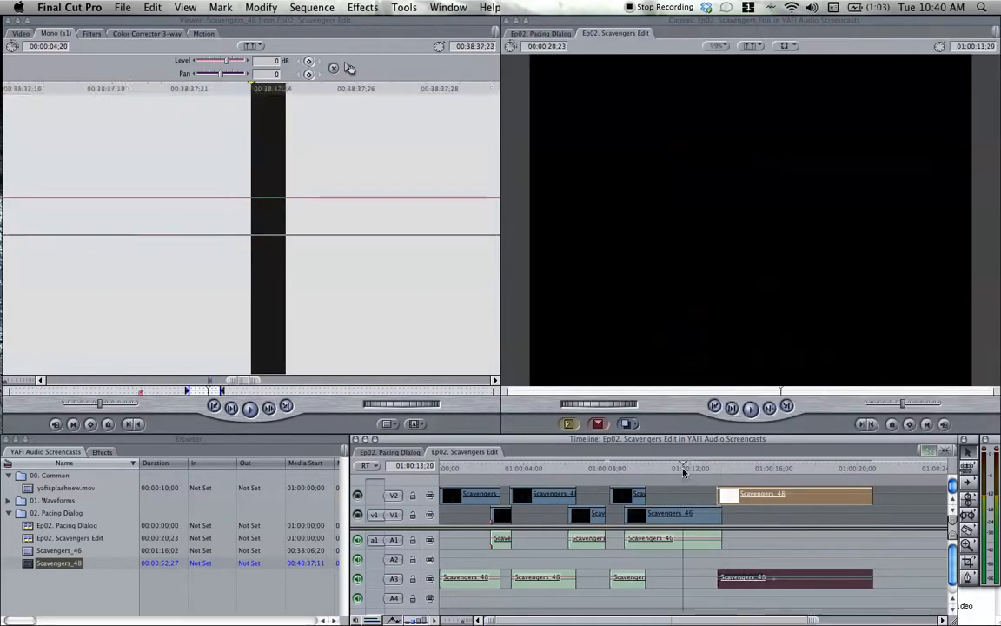
pyautogui.press('space')
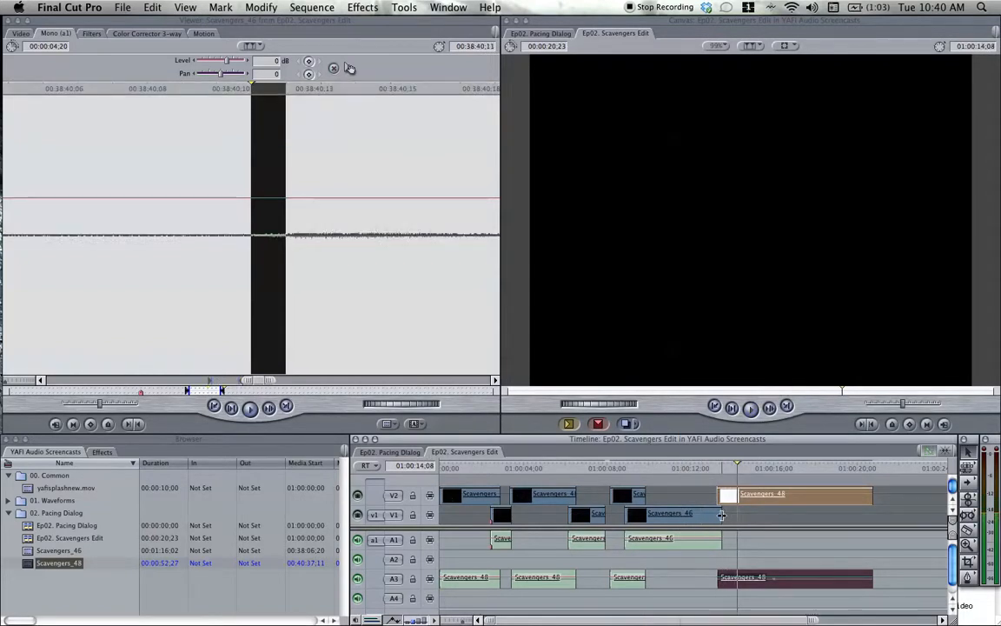
# Trim the third Scavengers_46 clip to 00:00:04;10, replay, and extend its end to a duration of 00:00:04;14.
pyautogui.moveTo(722, 515); pyautogui.dragTo(708, 511)
pyautogui.click(693, 471)
pyautogui.press('space')
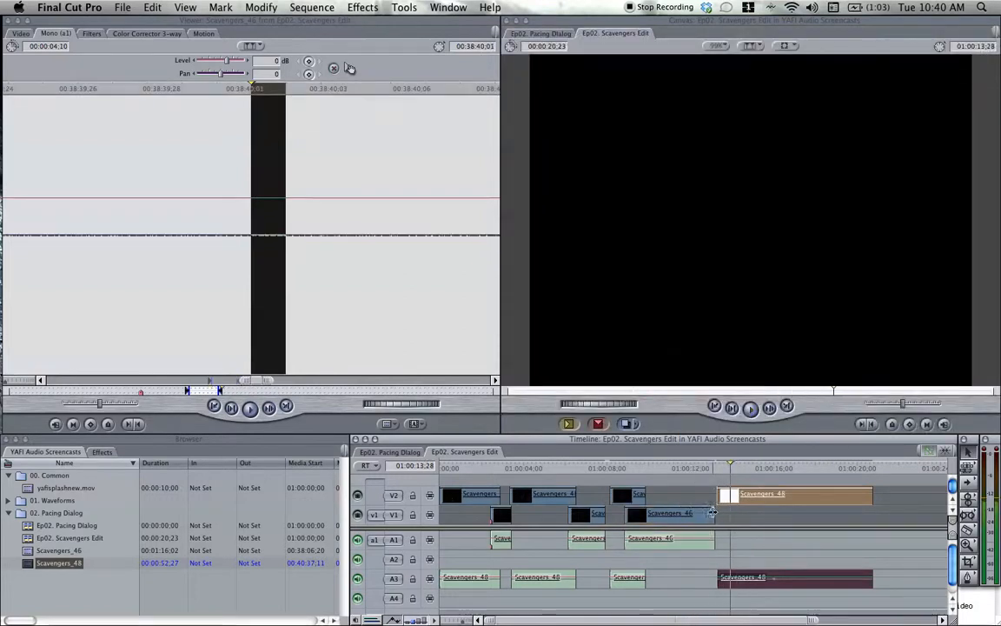
pyautogui.moveTo(714, 513); pyautogui.dragTo(717, 514)
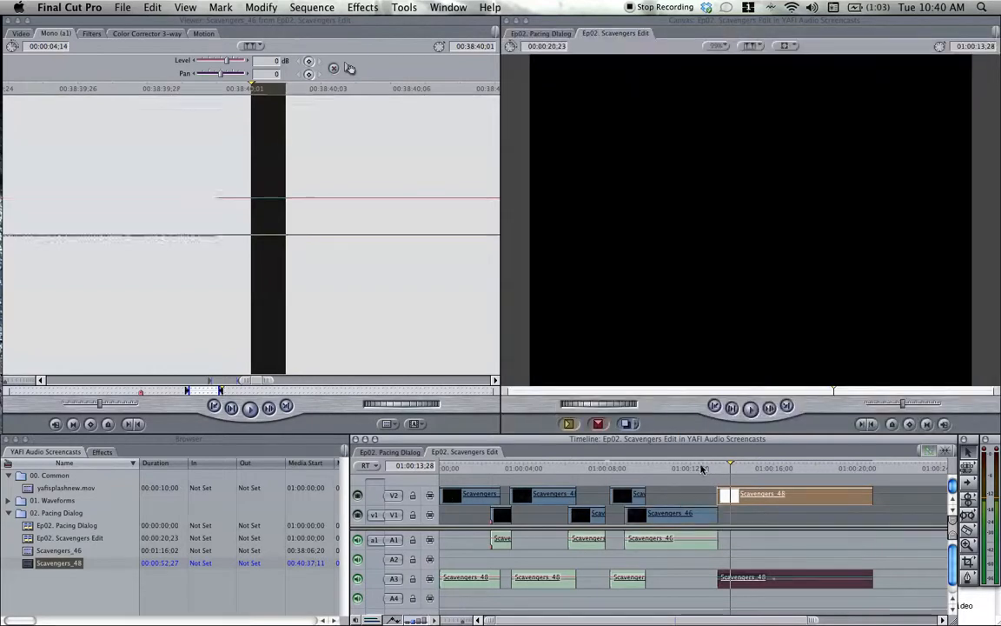
pyautogui.click(700, 469)
pyautogui.press('space')
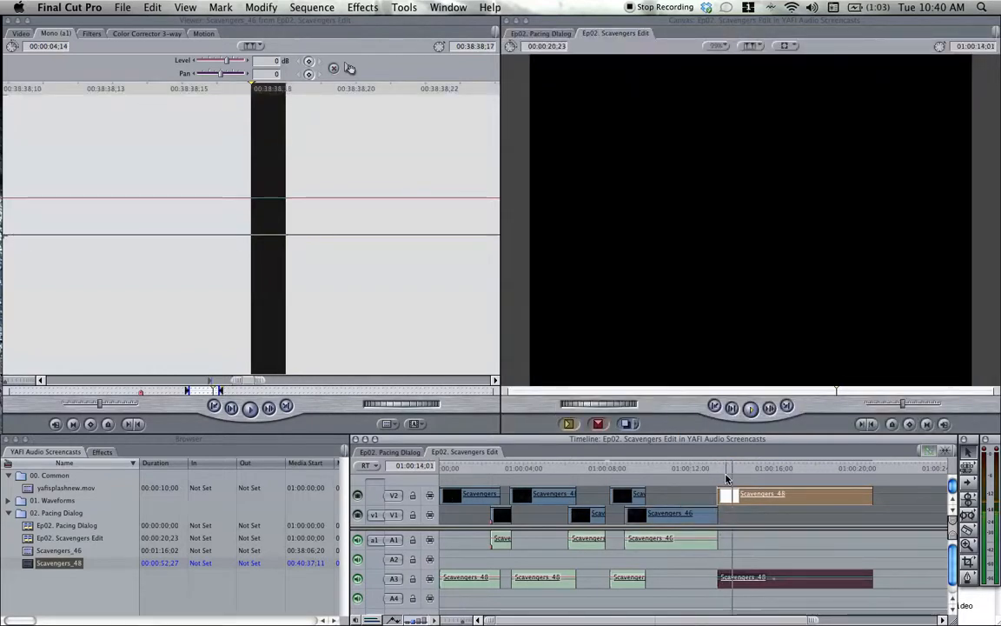
# Trim the end of the third Scavengers_46 clip frame by frame to a duration of 00:00:04;11, replaying the cut after each change.
pyautogui.click(718, 515)
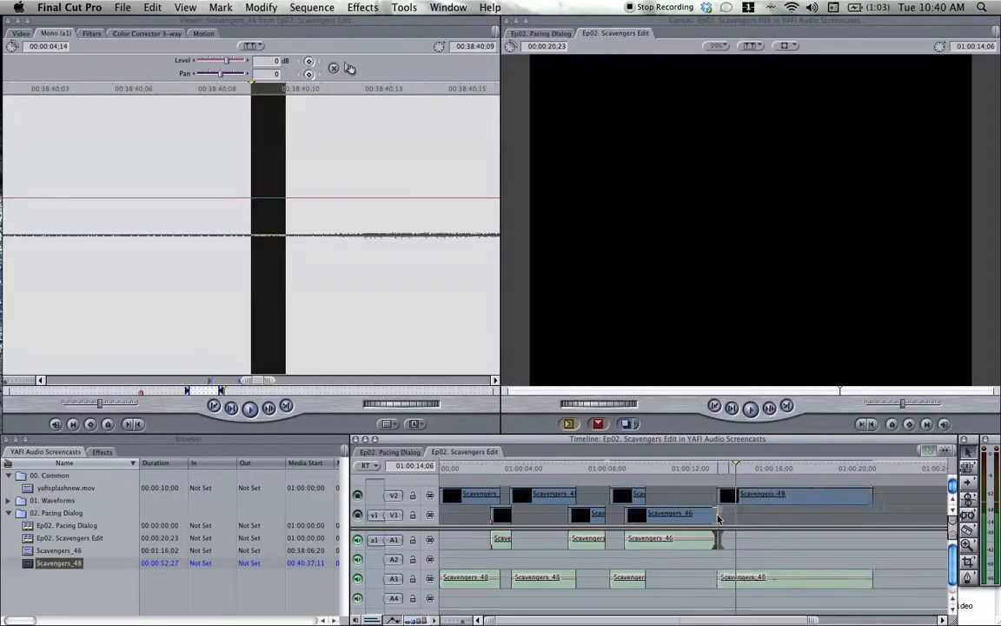
pyautogui.press('Up')
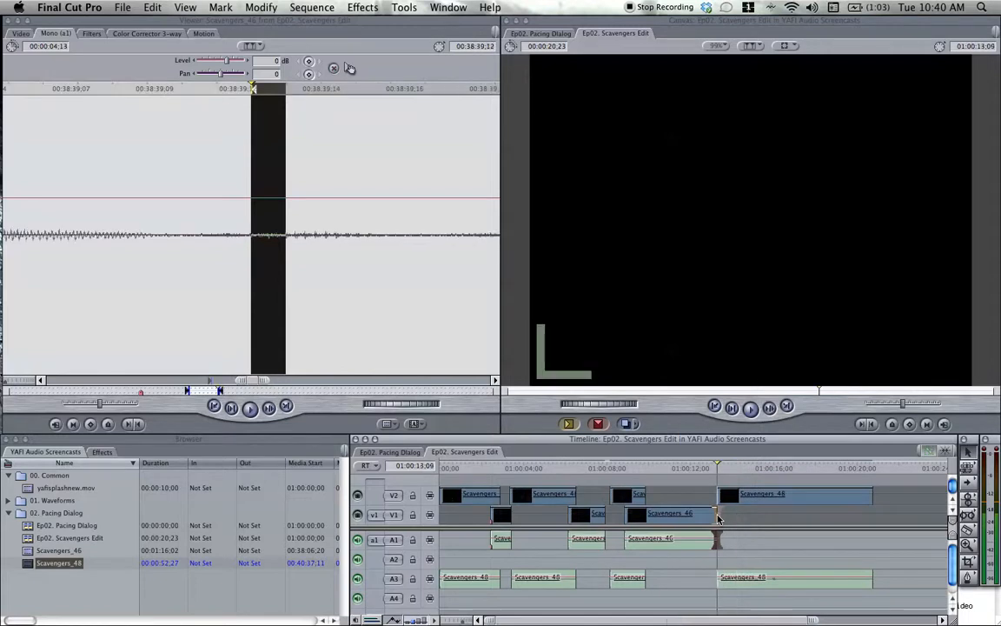
pyautogui.press('space')
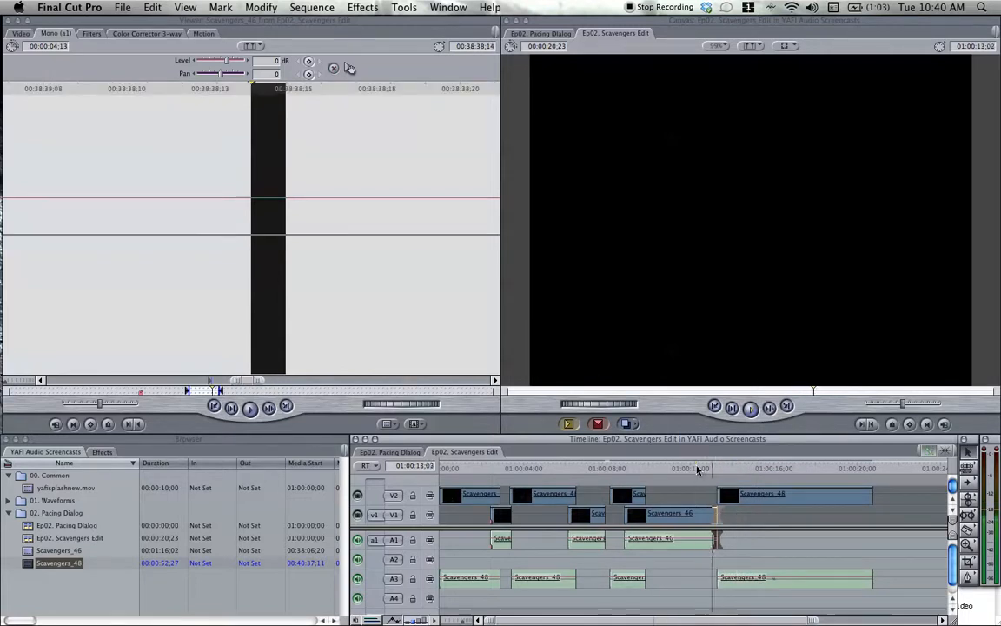
pyautogui.press('Up')
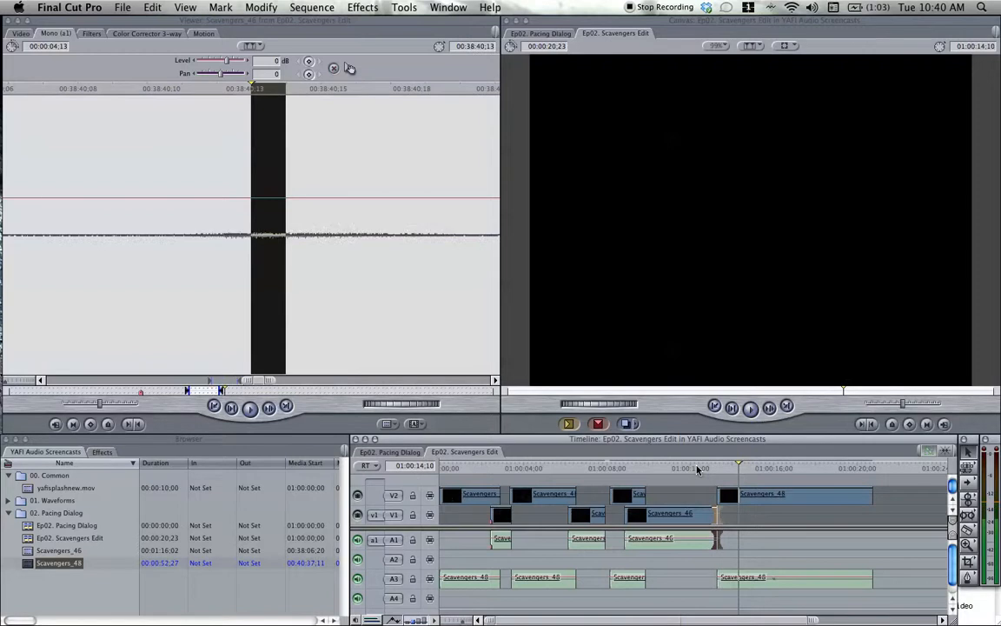
pyautogui.click(698, 470)
pyautogui.press('space')
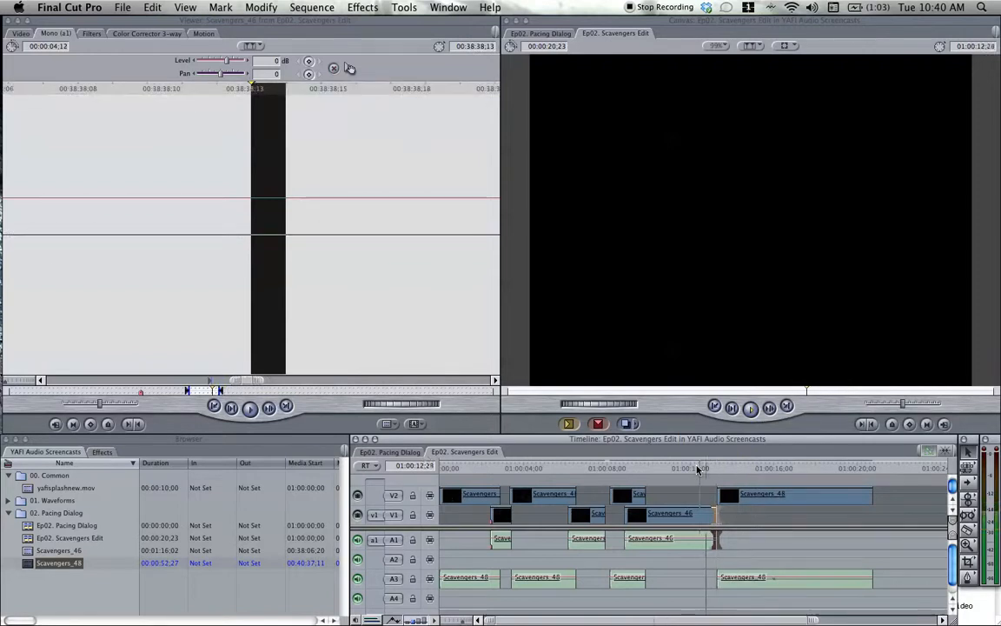
pyautogui.press('Up')
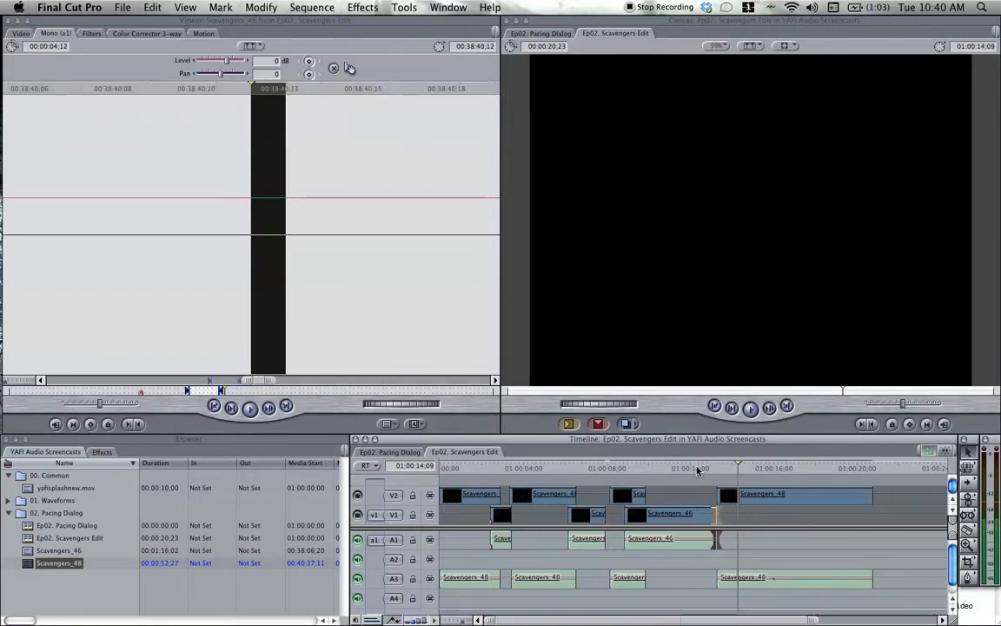
pyautogui.click(697, 469)
pyautogui.press('space')
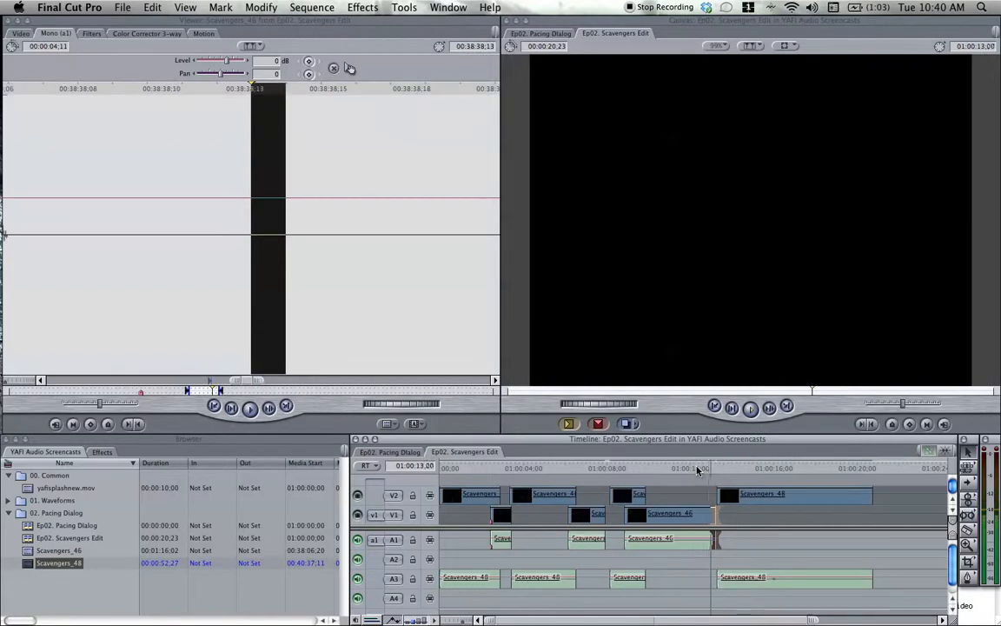
# Extend the third Scavengers_46 clip to a duration of 00:00:05;11 and reposition the last Scavengers_48 clip to slightly overlap its end.
pyautogui.moveTo(803, 501); pyautogui.dragTo(739, 488)
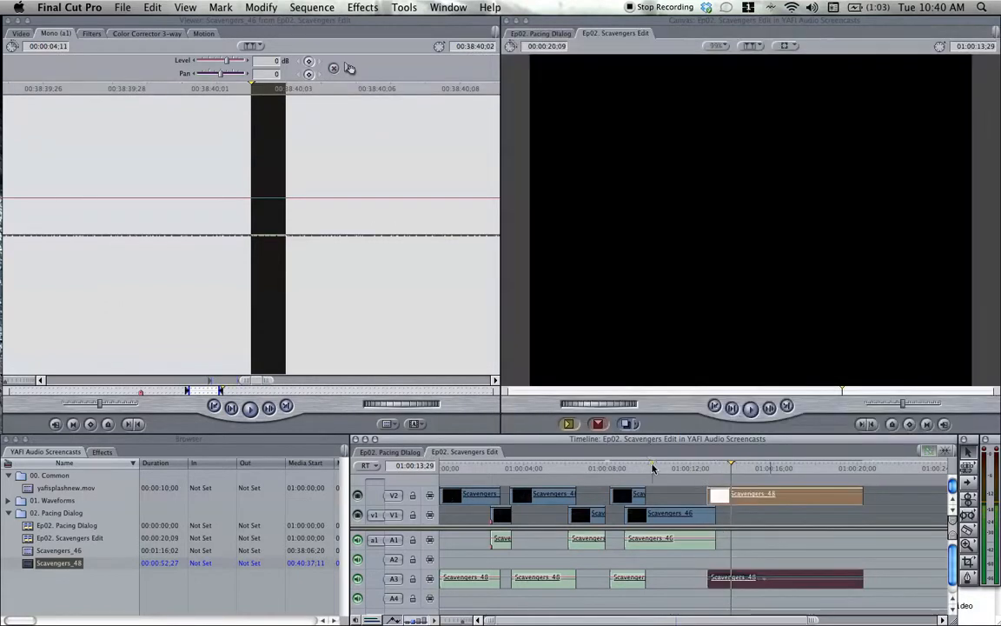
pyautogui.click(654, 469)
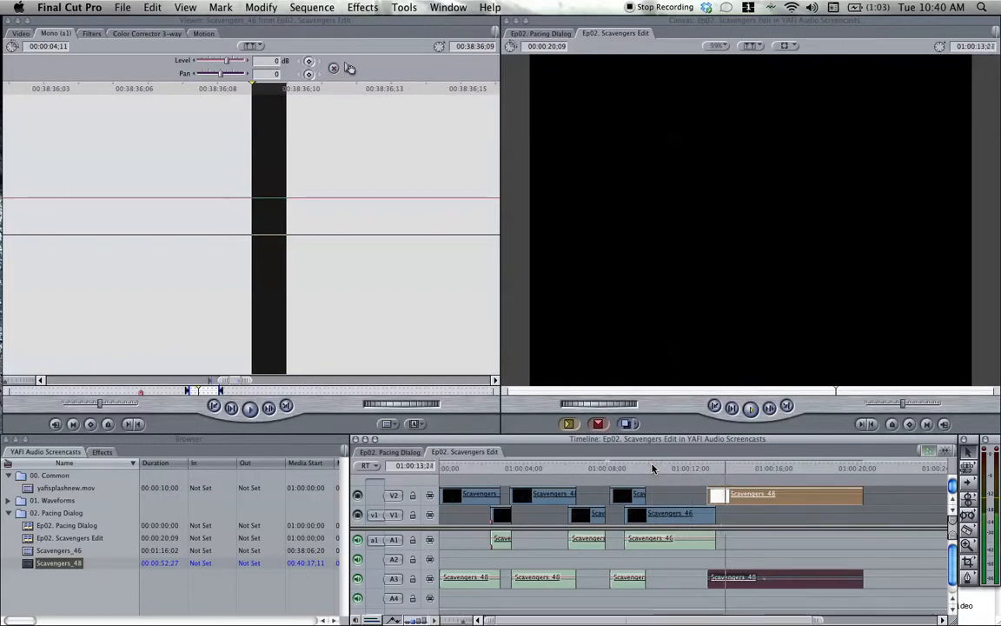
pyautogui.moveTo(714, 514); pyautogui.dragTo(817, 499)
pyautogui.click(697, 470)
pyautogui.press('space')
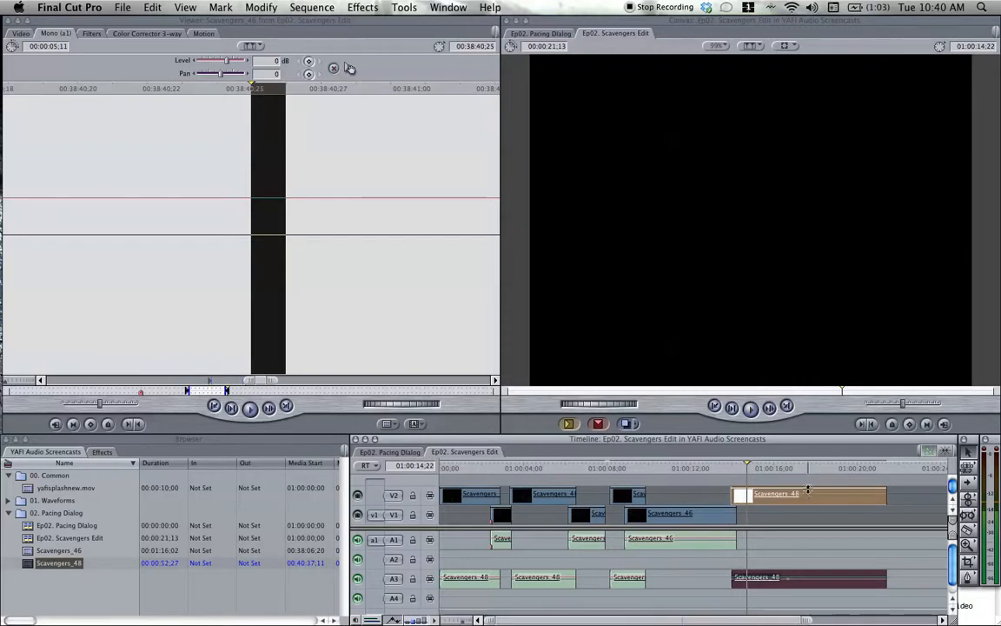
# Slide the last Scavengers_48 clip later to leave a short gap after the third Scavengers_46 clip, and play the transition.
pyautogui.moveTo(821, 497); pyautogui.dragTo(837, 496)
pyautogui.click(688, 471)
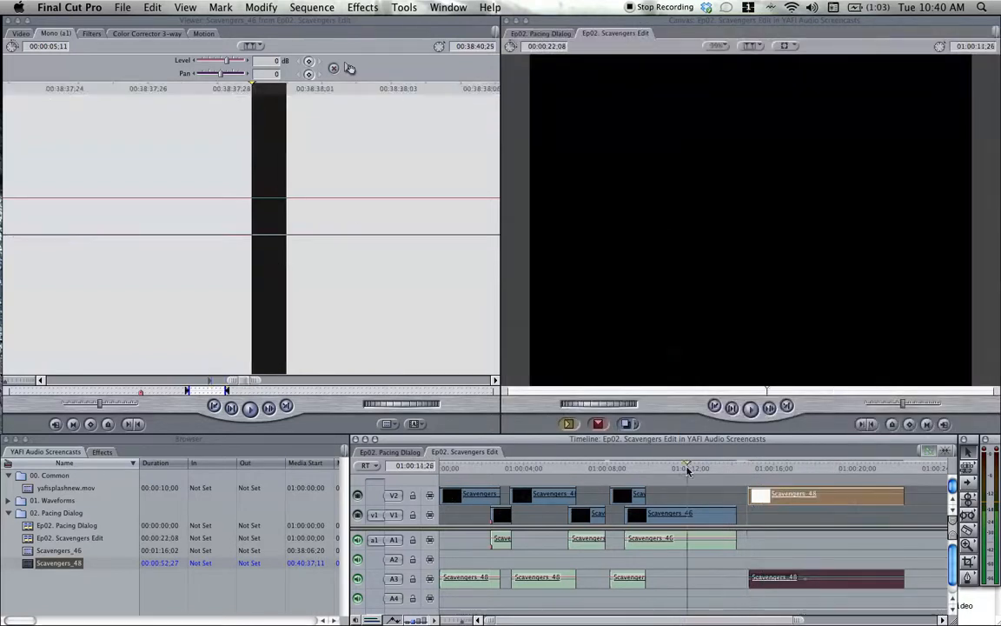
pyautogui.press('space')
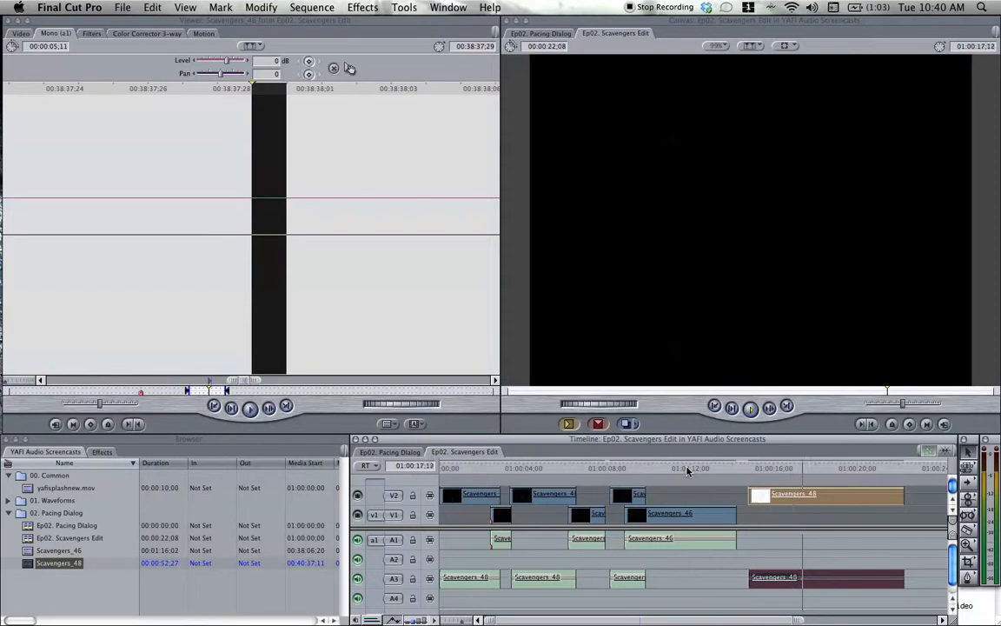
# Stop playback, step back to 01:00:17;04, and trim the start of the last Scavengers_48 clip to the playhead.
pyautogui.press('space')
pyautogui.press('Left')
pyautogui.press('Left')
pyautogui.press('Left')
pyautogui.press('Left')
pyautogui.press('Left')
pyautogui.press('Left')
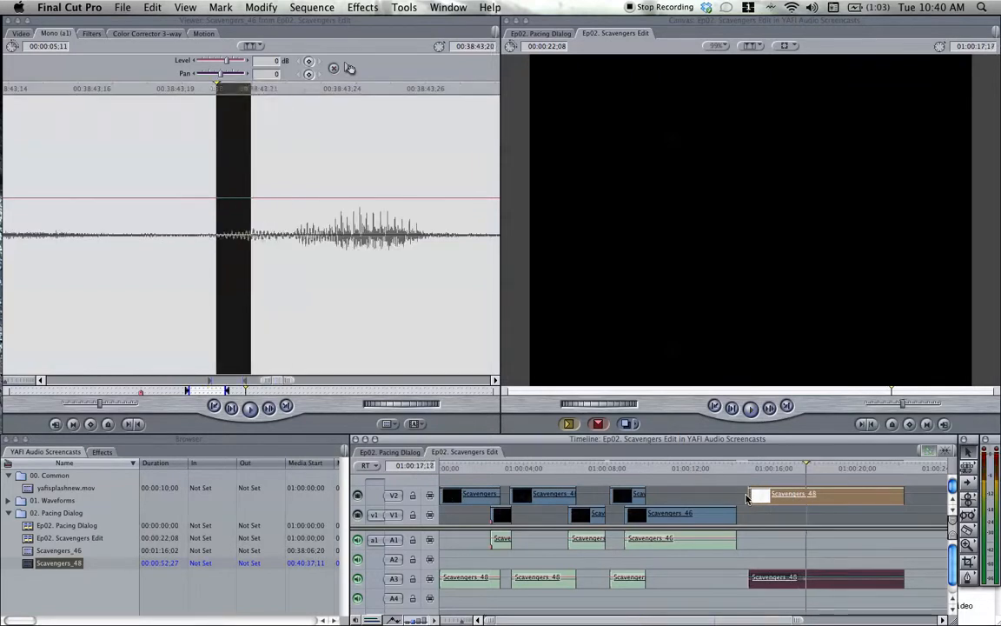
pyautogui.press('Left')
pyautogui.press('Left')
pyautogui.press('Left')
pyautogui.press('Left')
pyautogui.press('Left')
pyautogui.press('Left')
pyautogui.press('Left')
pyautogui.press('Left')
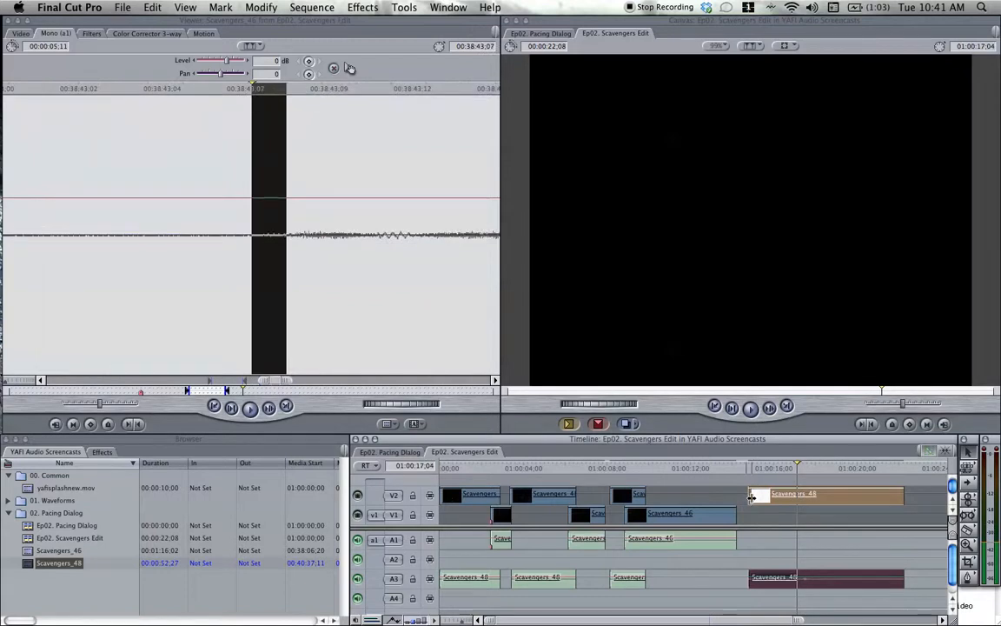
pyautogui.moveTo(750, 497); pyautogui.dragTo(797, 497)
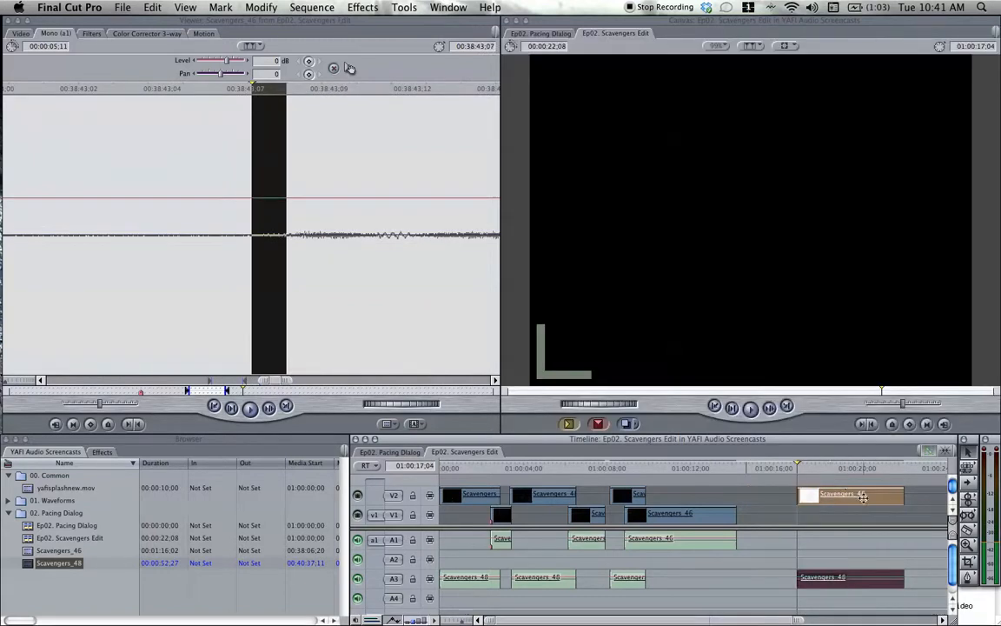
# Move the trimmed last Scavengers_48 clip earlier to meet the end of the third Scavengers_46 clip, and replay the transition.
pyautogui.moveTo(880, 493); pyautogui.dragTo(819, 493)
pyautogui.click(715, 469)
pyautogui.press('space')
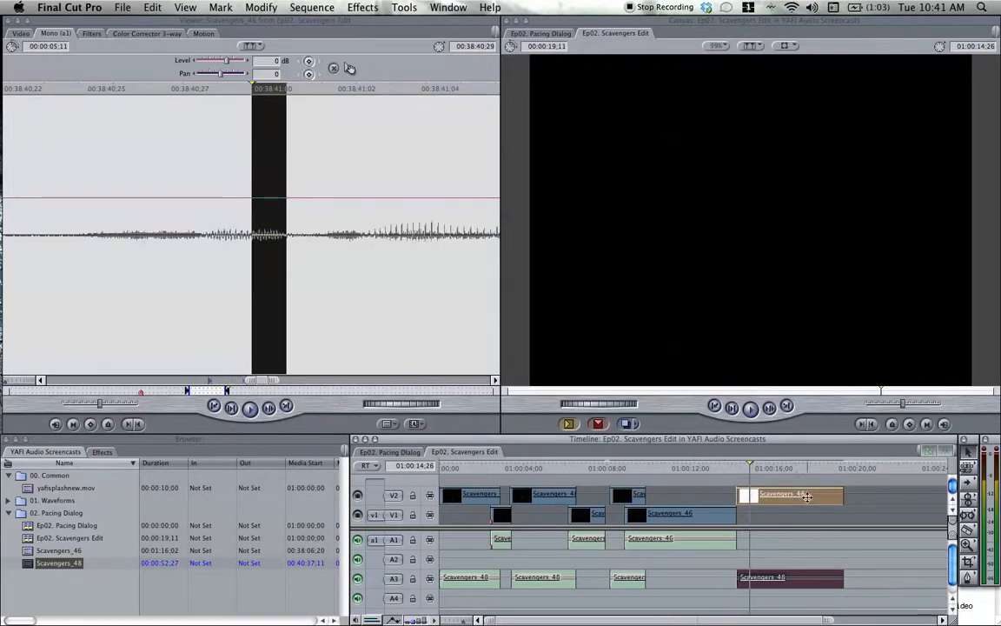
# Slide the last Scavengers_48 clip earlier twice to overlap the third Scavengers_46 clip until the sequence lasts 00:00:18;14, replaying each time.
pyautogui.moveTo(815, 495); pyautogui.dragTo(802, 496)
pyautogui.click(698, 469)
pyautogui.press('space')
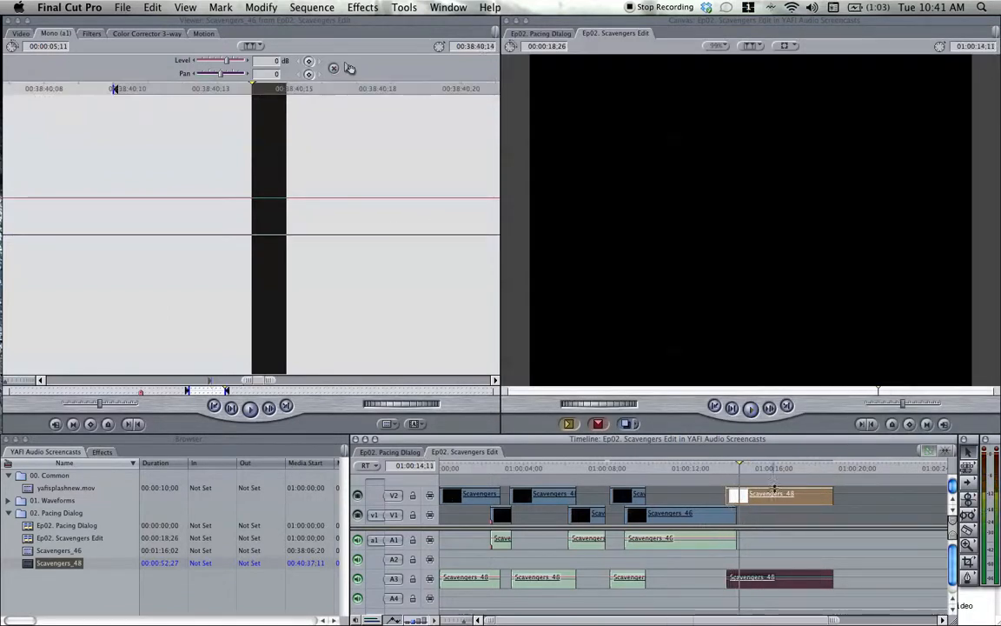
pyautogui.moveTo(818, 497); pyautogui.dragTo(810, 498)
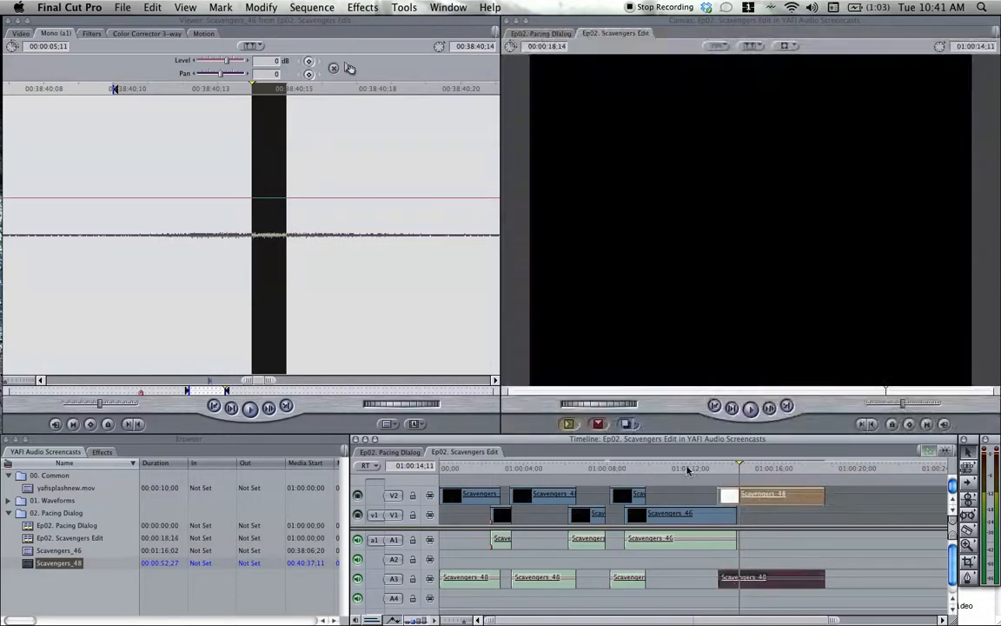
pyautogui.click(686, 469)
pyautogui.press('space')
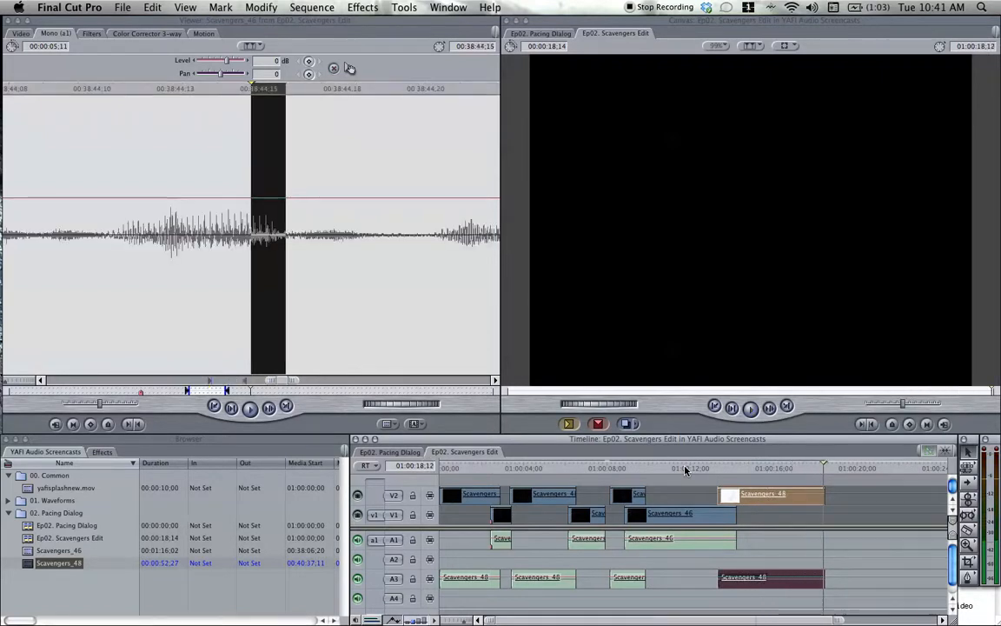
# Turn visibility back on for video tracks V1 and V2, and play the sequence with picture from the start.
pyautogui.click(358, 496)
pyautogui.press('Home')
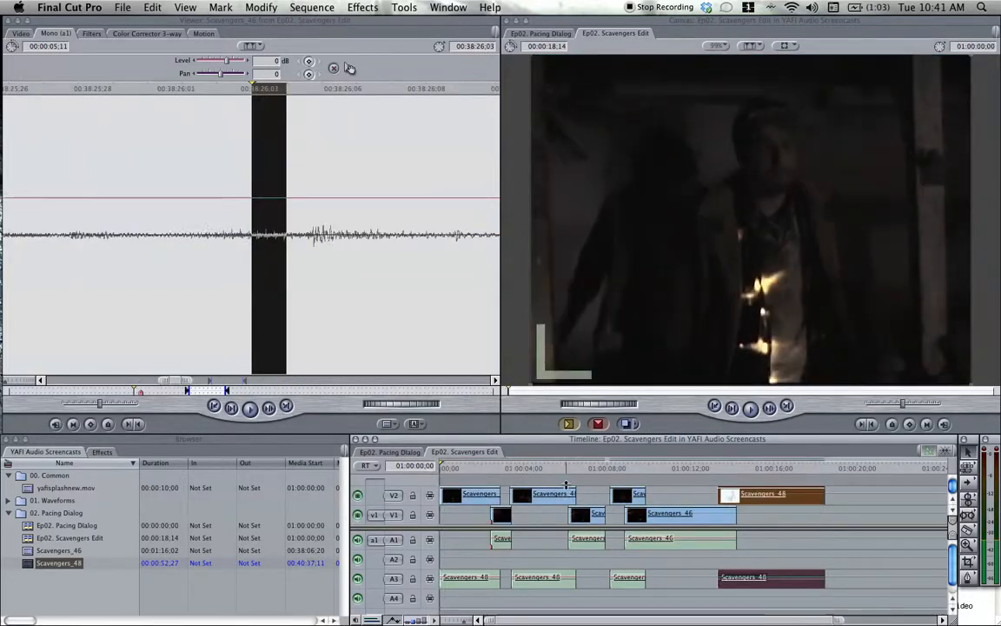
pyautogui.press('super+equal')
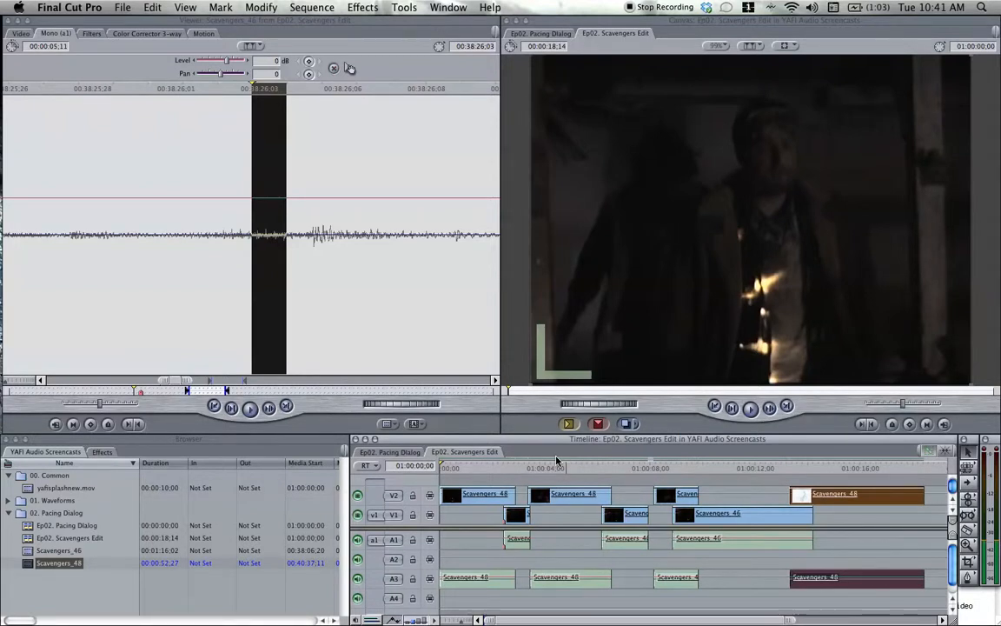
pyautogui.press('space')
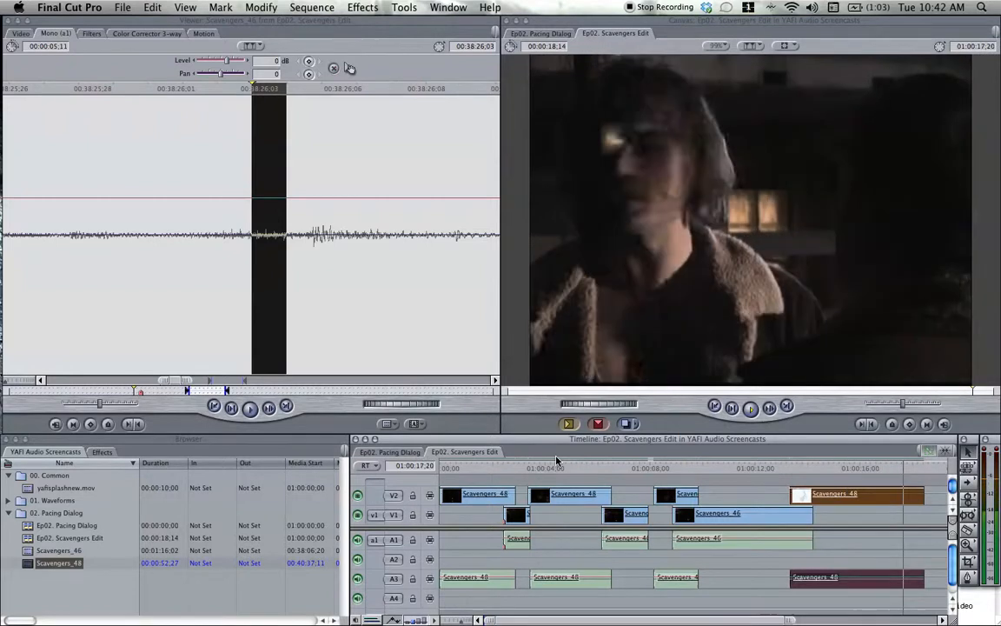
# Play the sequence from the start, step to 01:00:02;10, and trim only the first Scavengers_48 clip's video end to the playhead.
pyautogui.press('Home')
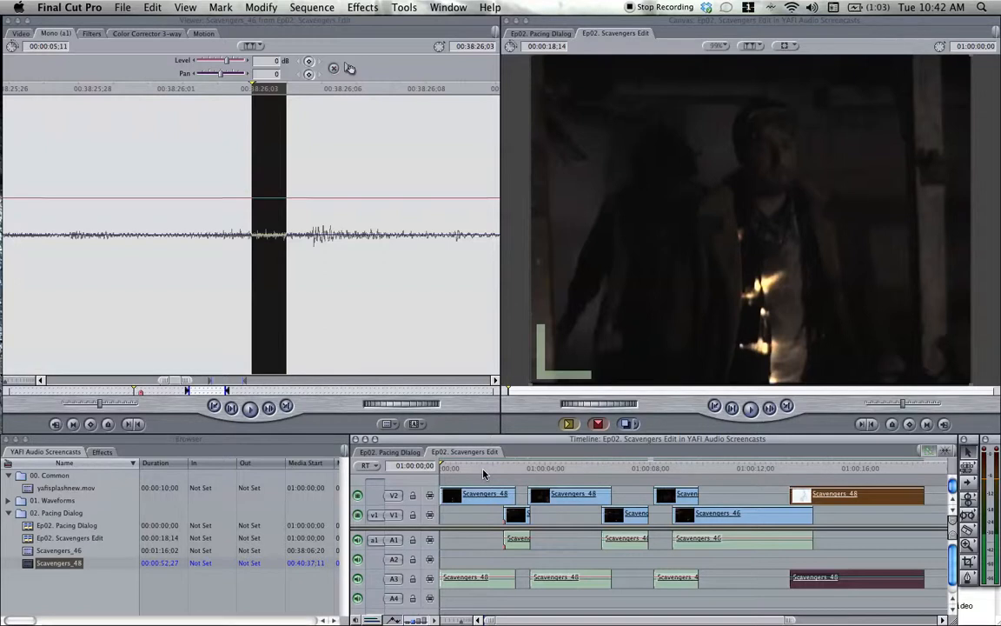
pyautogui.press('space')
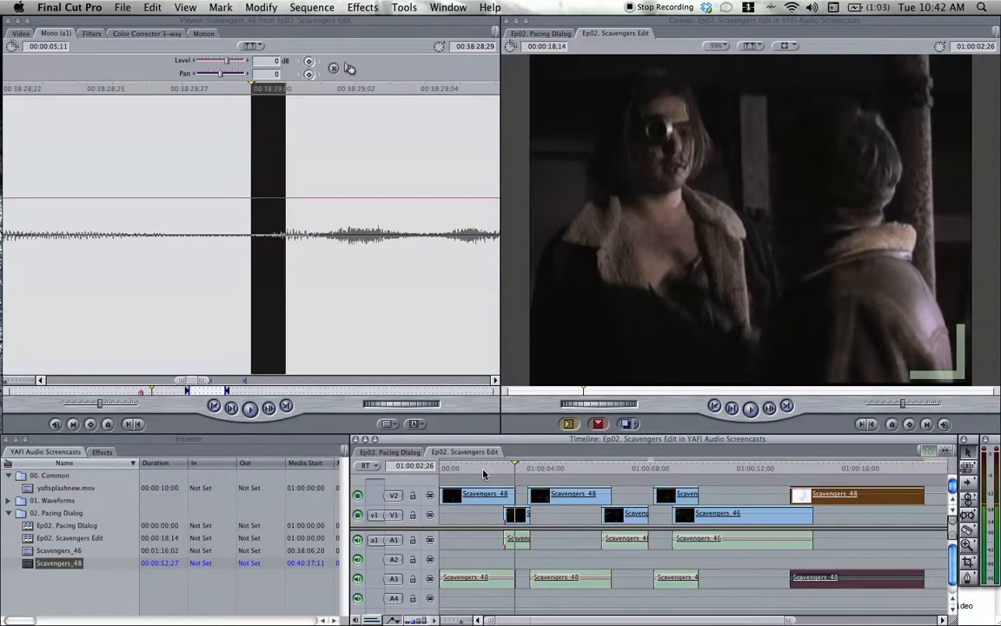
pyautogui.press('Left')
pyautogui.press('Left')
pyautogui.press('Left')
pyautogui.press('Left')
pyautogui.press('Left')
pyautogui.press('Left')
pyautogui.press('Left')
pyautogui.press('Left')
pyautogui.press('Left')
pyautogui.press('Left')
pyautogui.press('Left')
pyautogui.press('Left')
pyautogui.press('Left')
pyautogui.press('Left')
pyautogui.press('Left')
pyautogui.press('Left')
pyautogui.press('Left')
pyautogui.press('Left')
pyautogui.press('Left')
pyautogui.press('Left')
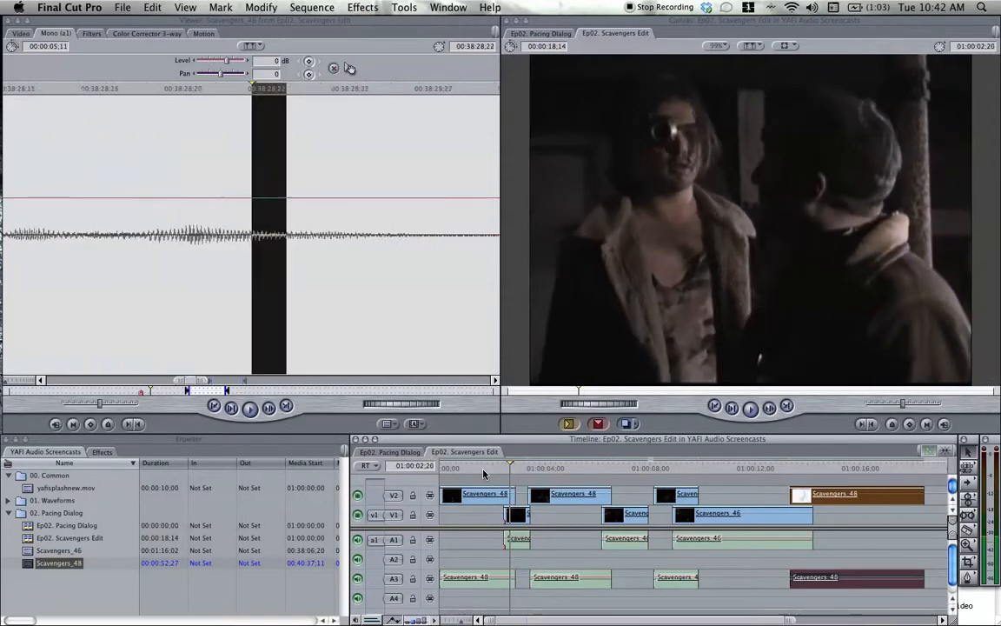
pyautogui.press('Left')
pyautogui.press('Left')
pyautogui.press('Left')
pyautogui.press('Left')
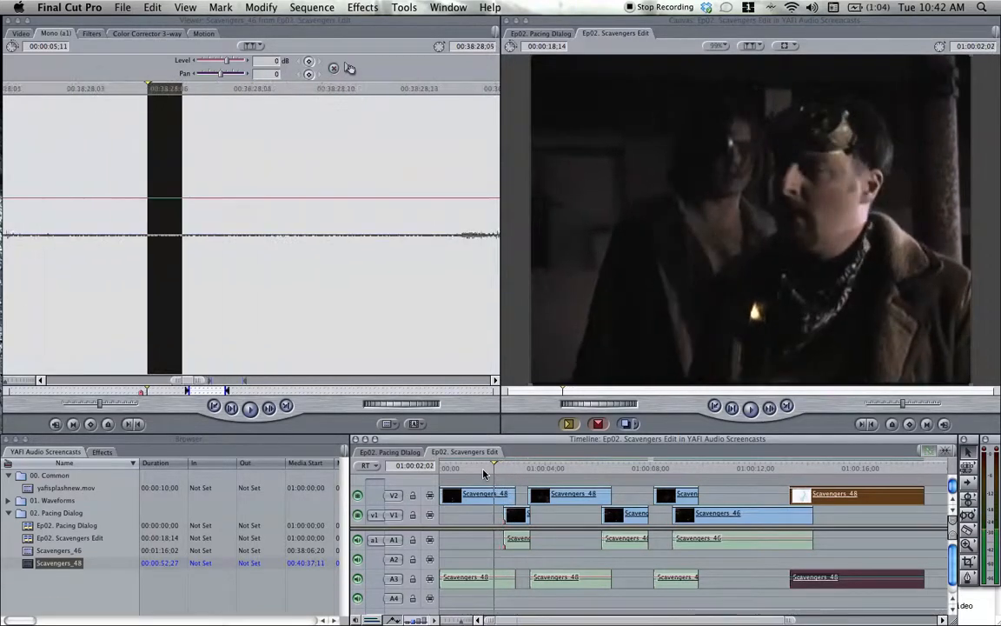
pyautogui.press('Right')
pyautogui.press('Right')
pyautogui.press('Right')
pyautogui.press('Right')
pyautogui.press('Right')
pyautogui.press('Right')
pyautogui.press('Right')
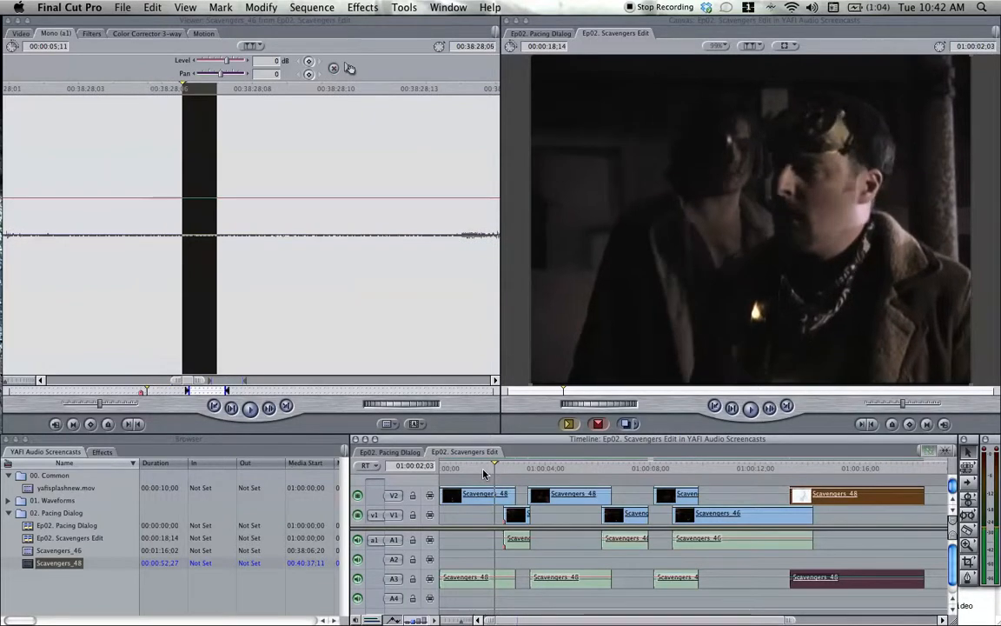
pyautogui.press('Right')
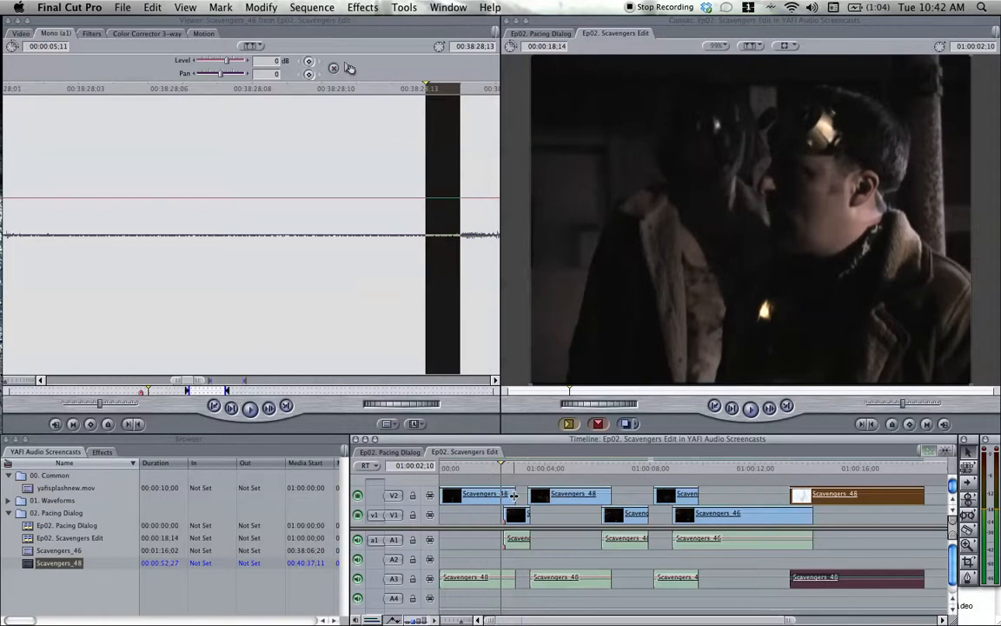
pyautogui.moveTo(513, 495); pyautogui.dragTo(501, 497)
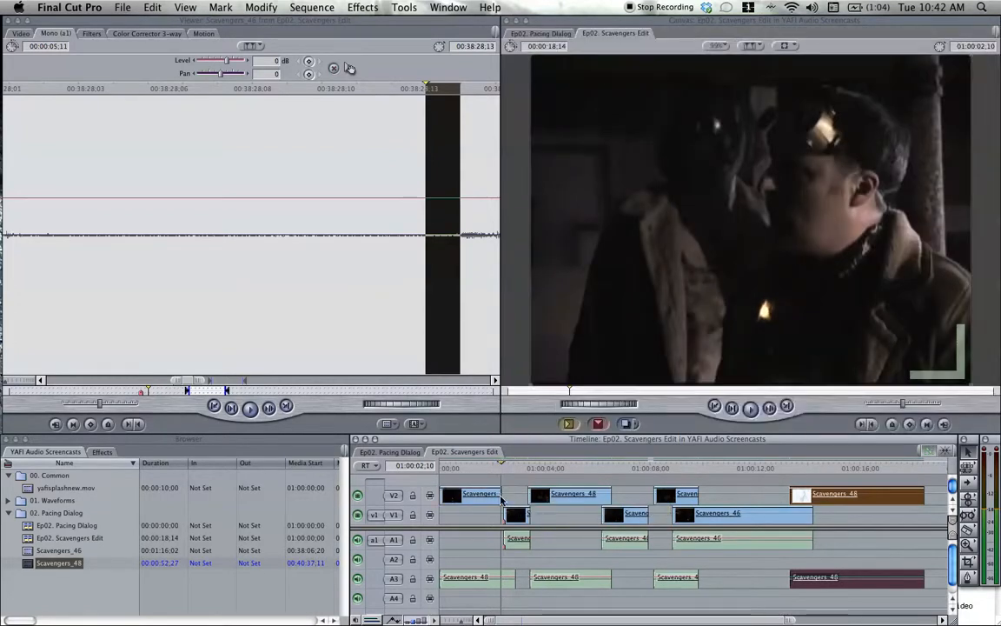
# Extend the first Scavengers_46 clip's video start earlier to meet the trimmed Scavengers_48 video at 01:00:02;10, and replay the cut.
pyautogui.moveTo(505, 514); pyautogui.dragTo(496, 522)
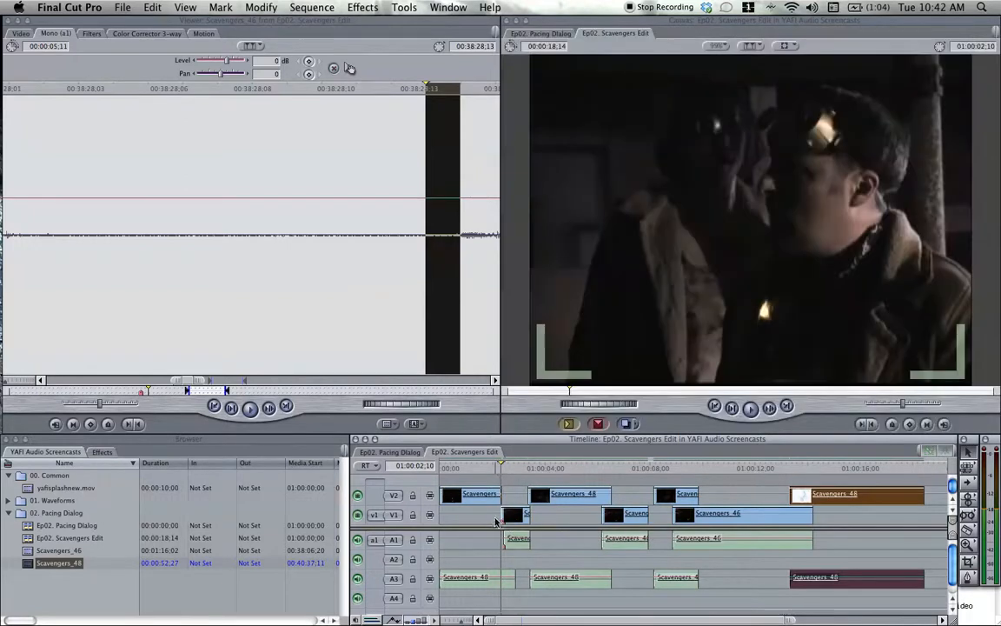
pyautogui.click(486, 468)
pyautogui.press('space')
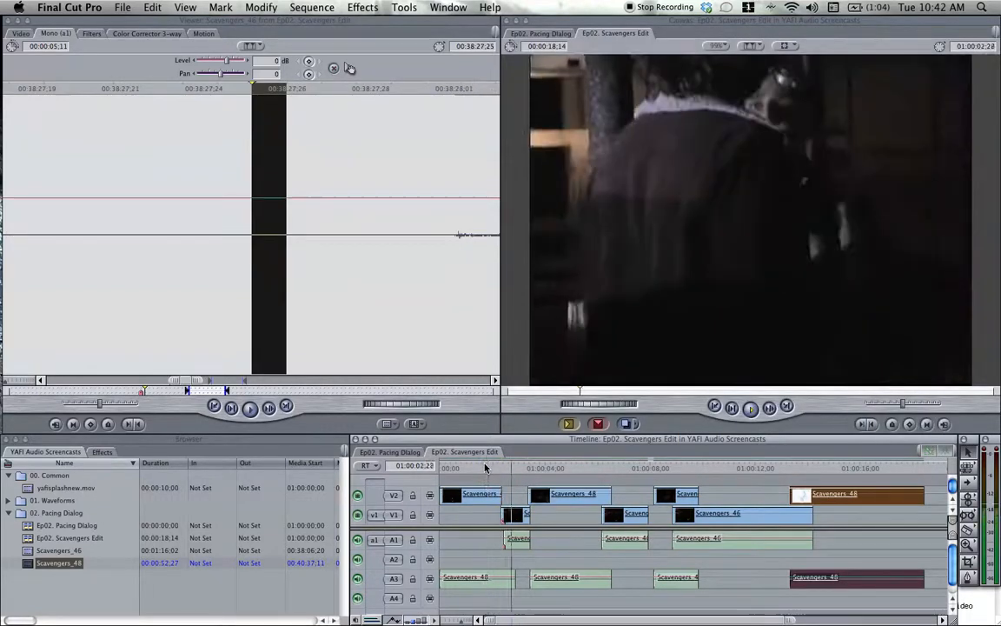
pyautogui.press('space')
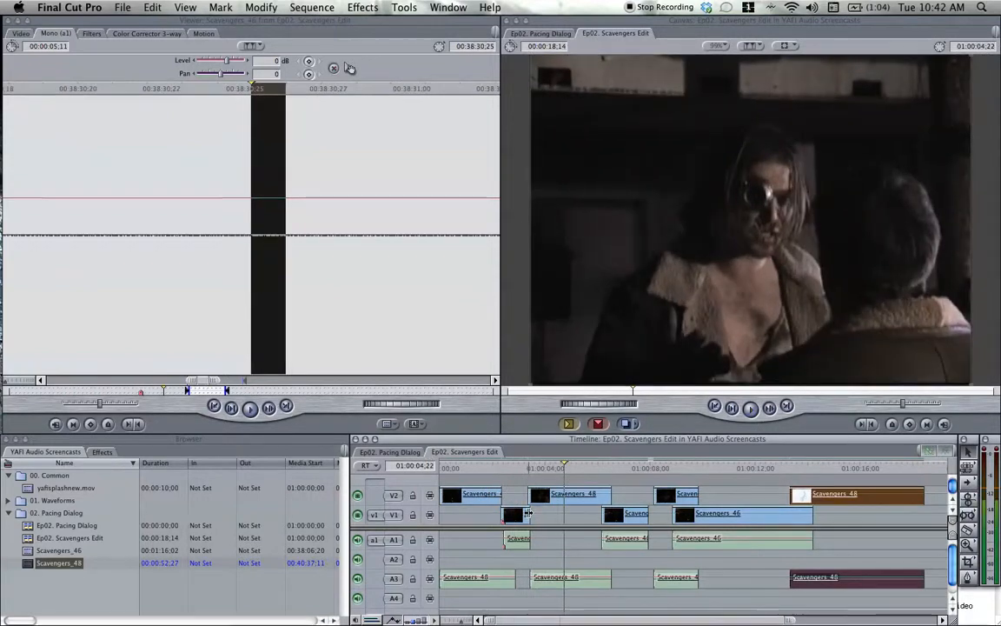
# Move the picture cut from the first Scavengers_46 clip to the second Scavengers_48 clip later to about 01:00:04;01, and replay it.
pyautogui.moveTo(527, 513); pyautogui.dragTo(546, 496)
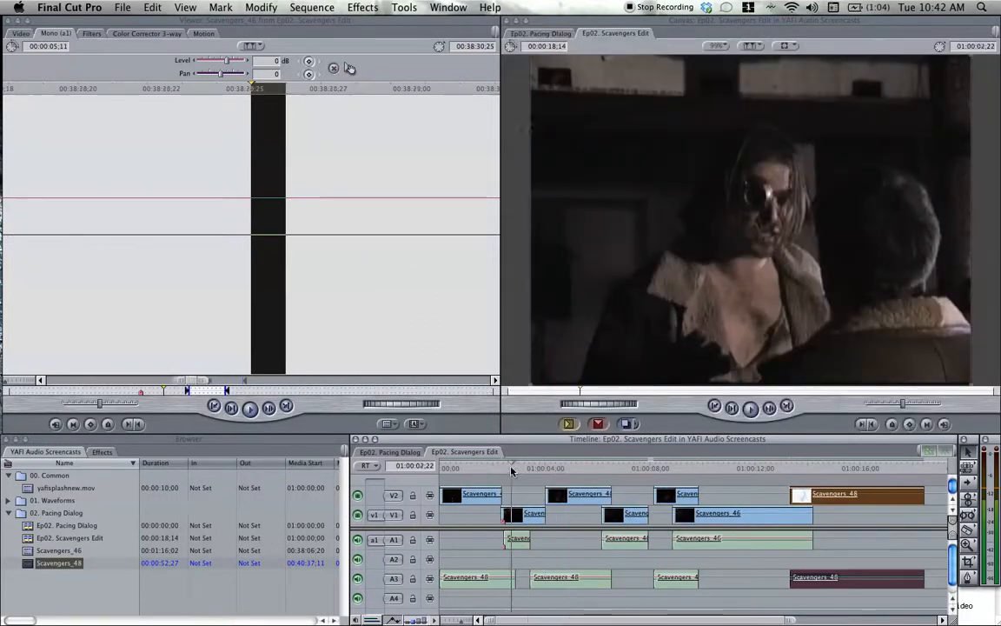
pyautogui.click(511, 470)
pyautogui.press('space')
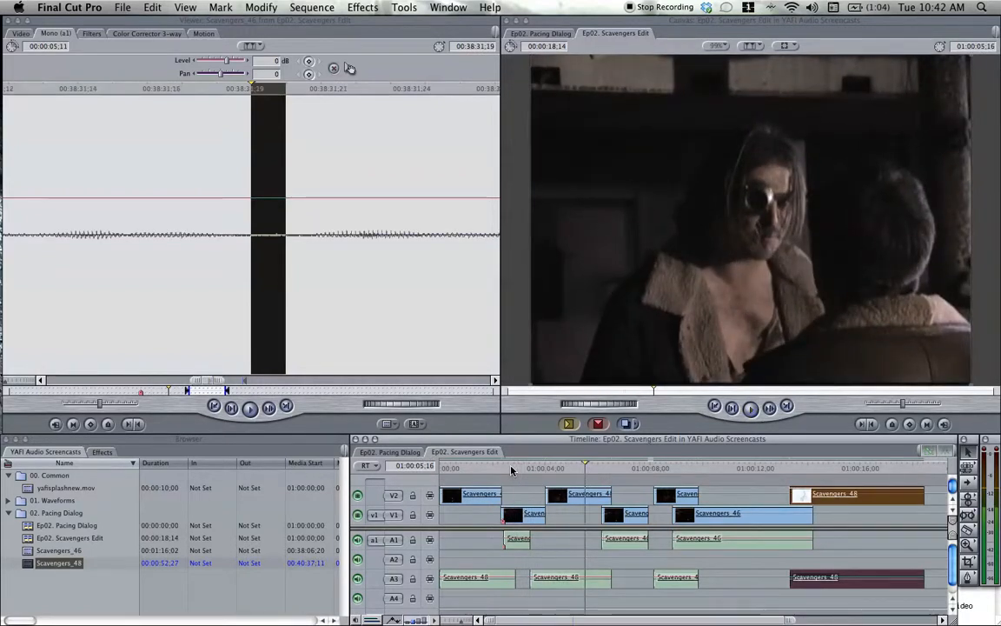
pyautogui.click(512, 470)
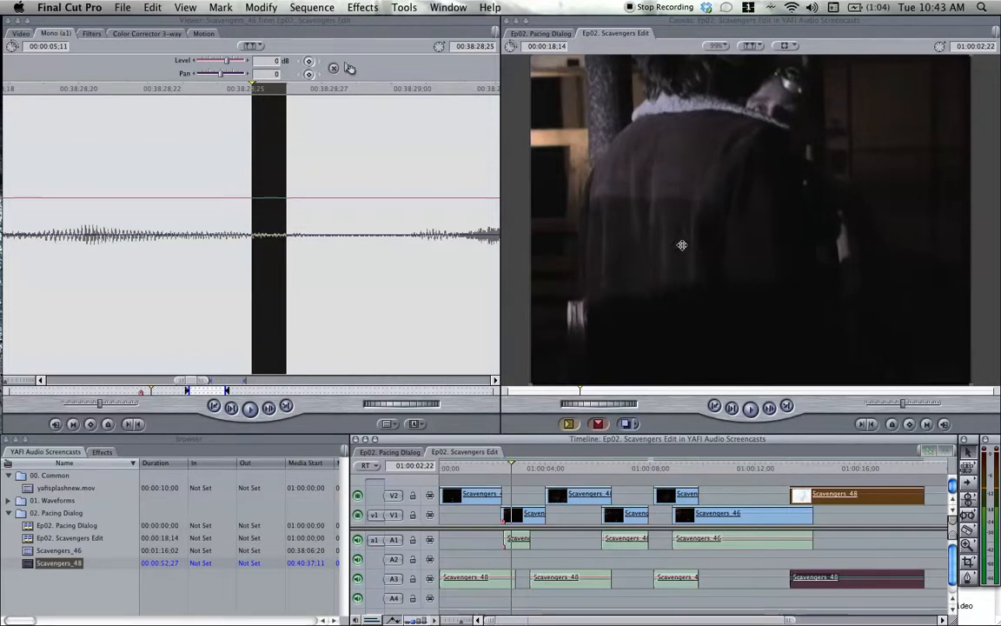
pyautogui.press('space')
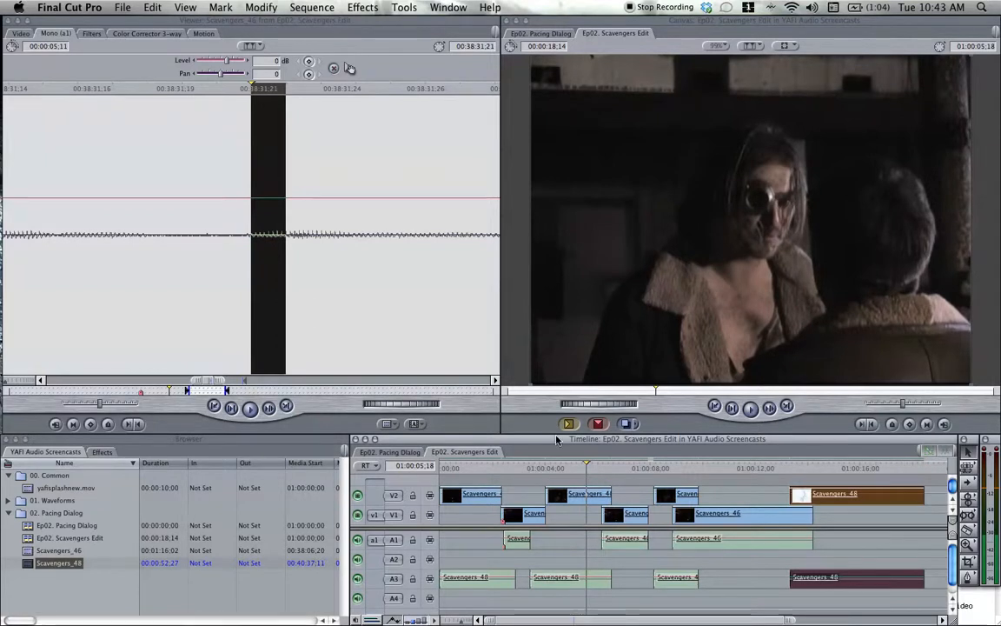
pyautogui.click(530, 469)
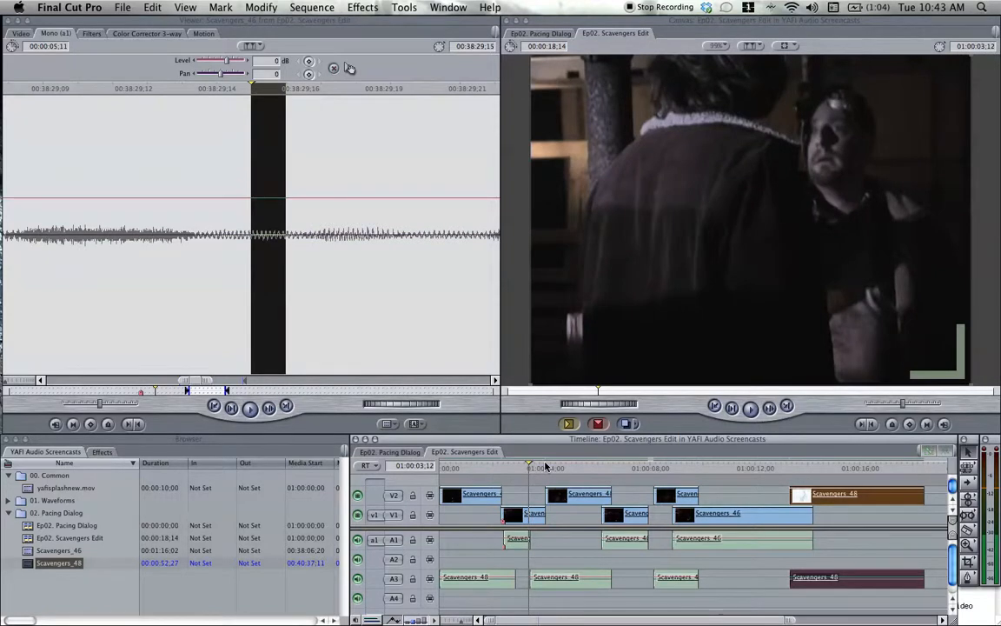
pyautogui.press('space')
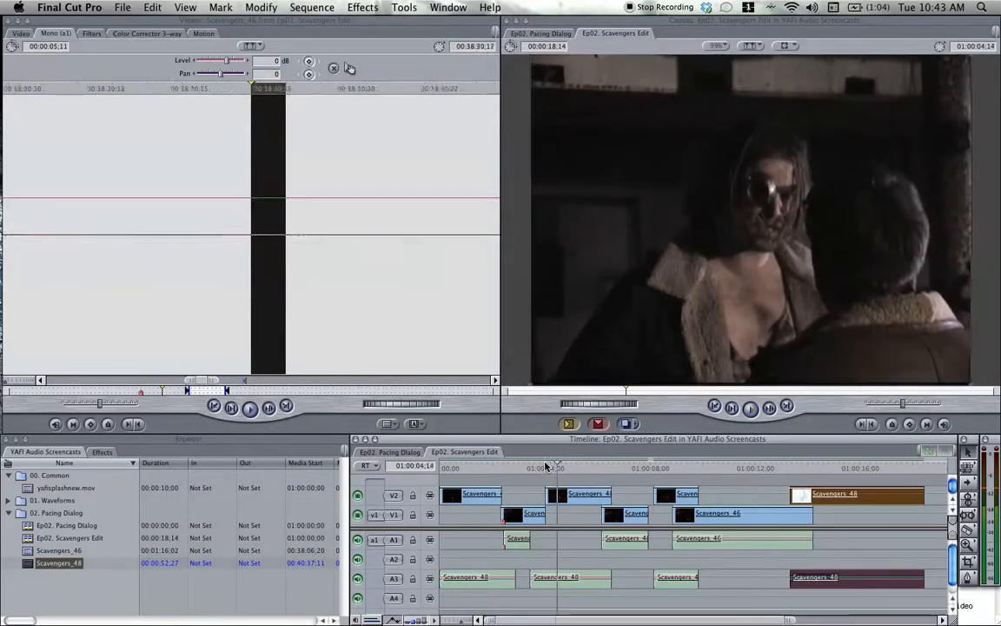
# Step to 01:00:03;23, extend the second Scavengers_48 clip's video start earlier to the playhead, and replay the transition.
pyautogui.click(546, 467)
pyautogui.press('Left')
pyautogui.press('Left')
pyautogui.press('Left')
pyautogui.press('Left')
pyautogui.press('Left')
pyautogui.press('Left')
pyautogui.press('Left')
pyautogui.press('Left')
pyautogui.press('Left')
pyautogui.press('Left')
pyautogui.press('Left')
pyautogui.press('Left')
pyautogui.press('Left')
pyautogui.press('Right')
pyautogui.press('Right')
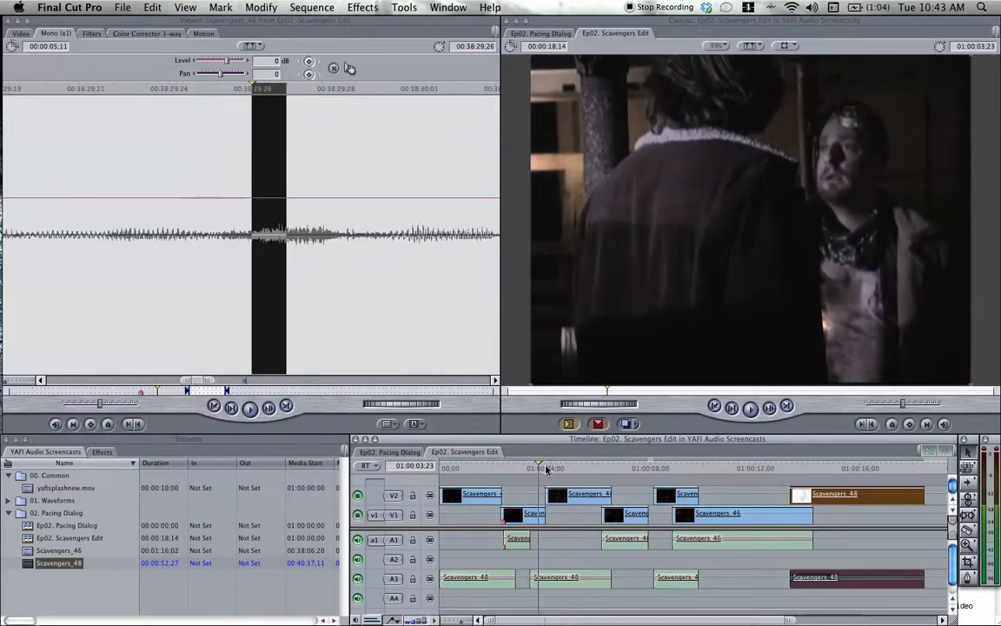
pyautogui.moveTo(545, 495); pyautogui.dragTo(538, 496)
pyautogui.click(510, 468)
pyautogui.press('space')
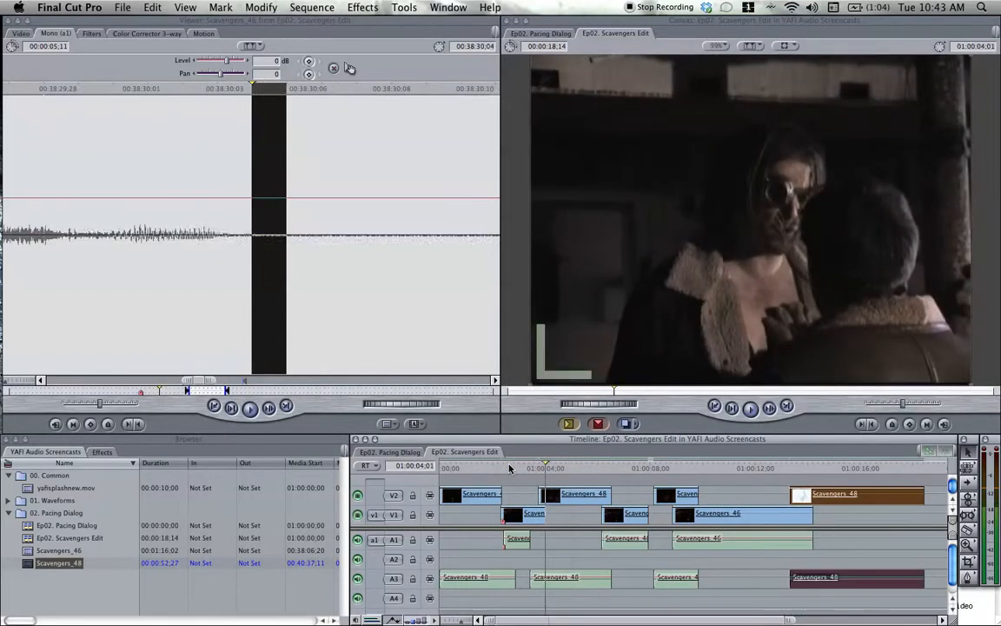
# Step back to 01:00:03;26, trim the second Scavengers_48 clip's video start later to the playhead, and replay the transition.
pyautogui.press('Left')
pyautogui.press('Left')
pyautogui.press('Left')
pyautogui.press('Left')
pyautogui.press('Left')
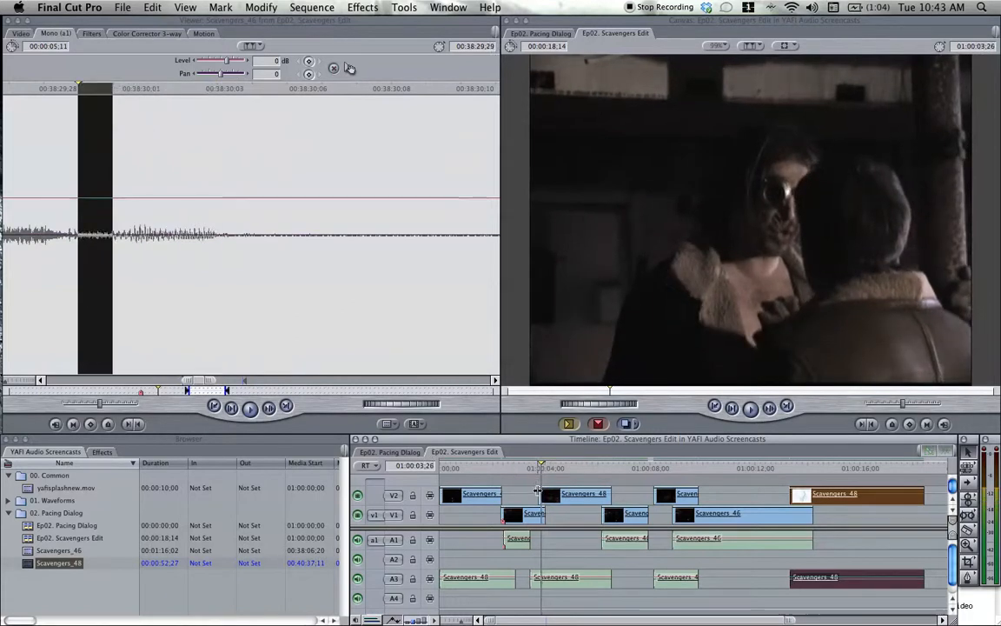
pyautogui.moveTo(538, 494); pyautogui.dragTo(545, 494)
pyautogui.click(522, 468)
pyautogui.press('space')
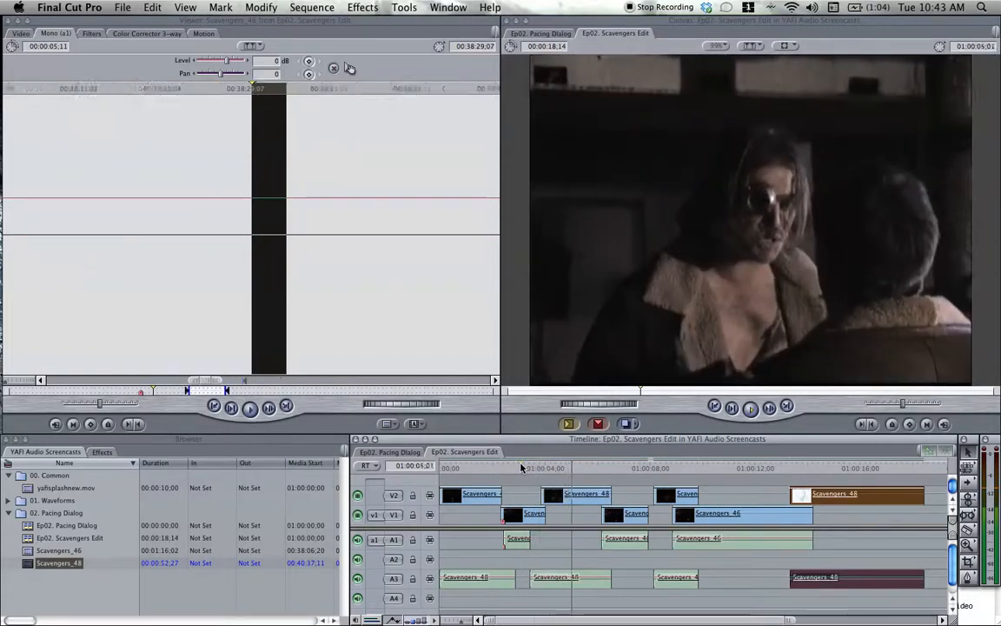
# Shift the picture cut between the first Scavengers_46 and second Scavengers_48 clips later to about 01:00:04;07, replaying it twice.
pyautogui.moveTo(541, 495)
pyautogui.mouseDown()
pyautogui.moveTo(555, 498)
pyautogui.moveTo(548, 515)
pyautogui.moveTo(551, 496)
pyautogui.mouseUp()
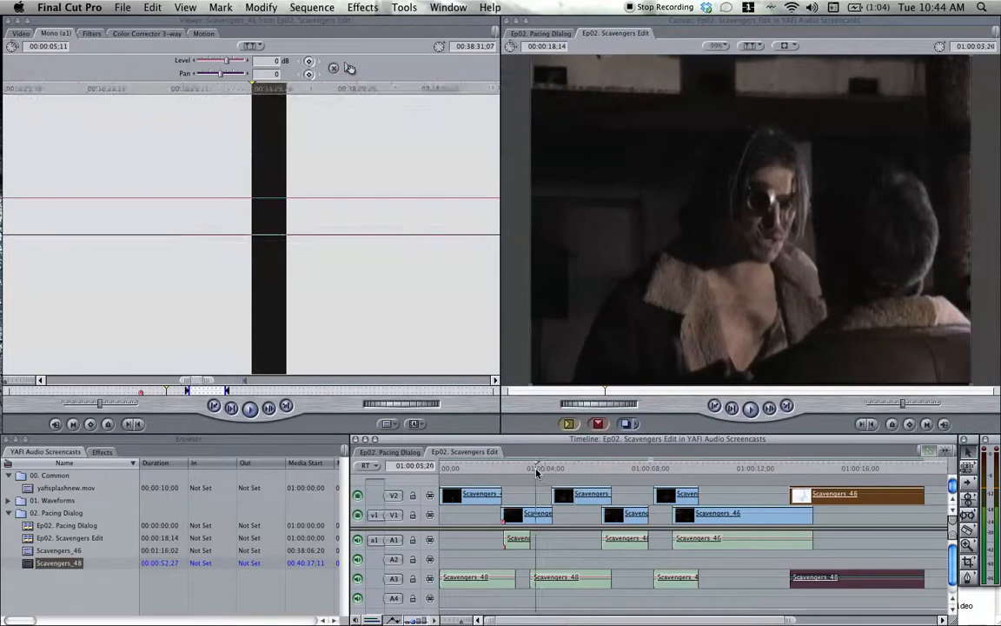
pyautogui.click(536, 471)
pyautogui.press('space')
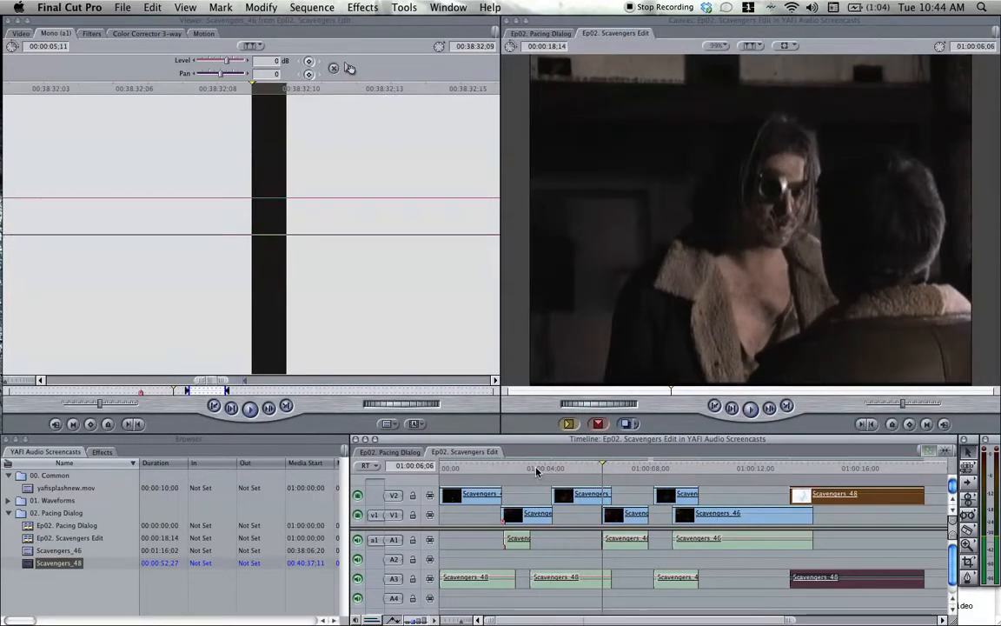
pyautogui.click(537, 471)
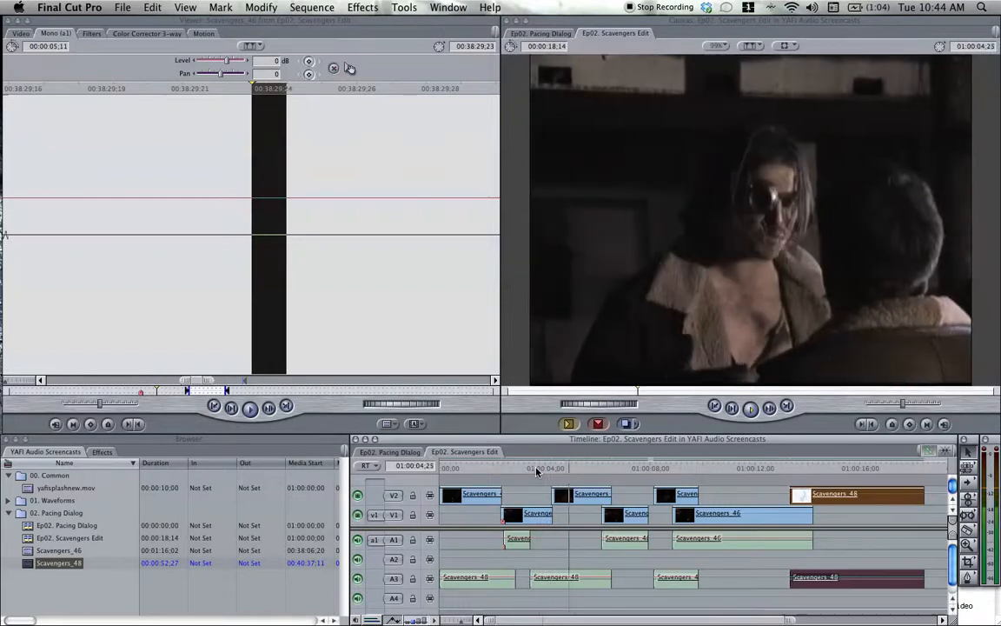
pyautogui.press('space')
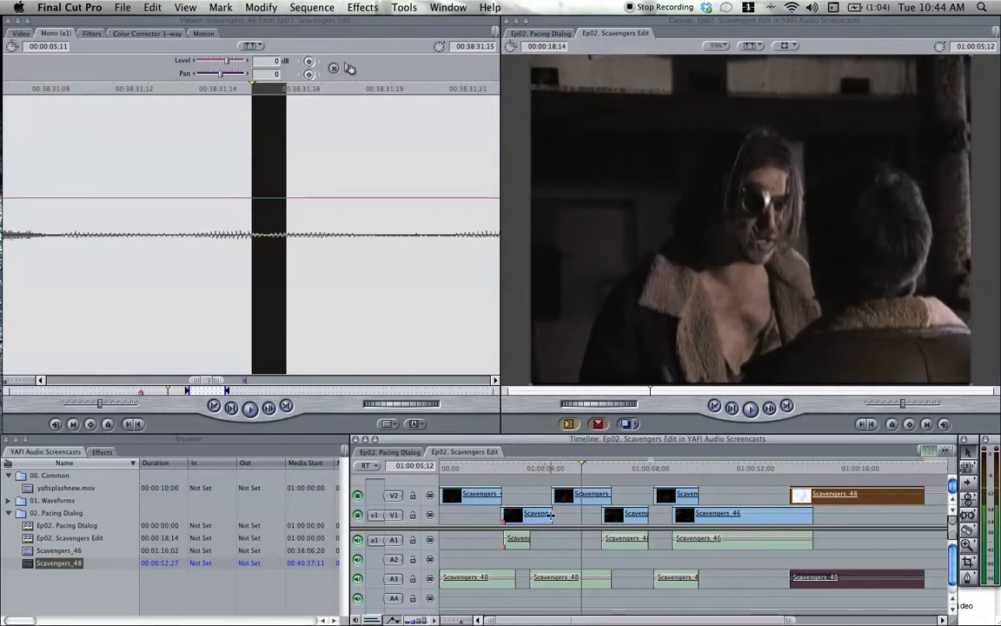
# Replay the picture cut into the second Scavengers_48 clip from progressively earlier points to judge its timing.
pyautogui.click(532, 471)
pyautogui.press('space')
pyautogui.press('space')
pyautogui.click(514, 468)
pyautogui.press('space')
pyautogui.press('space')
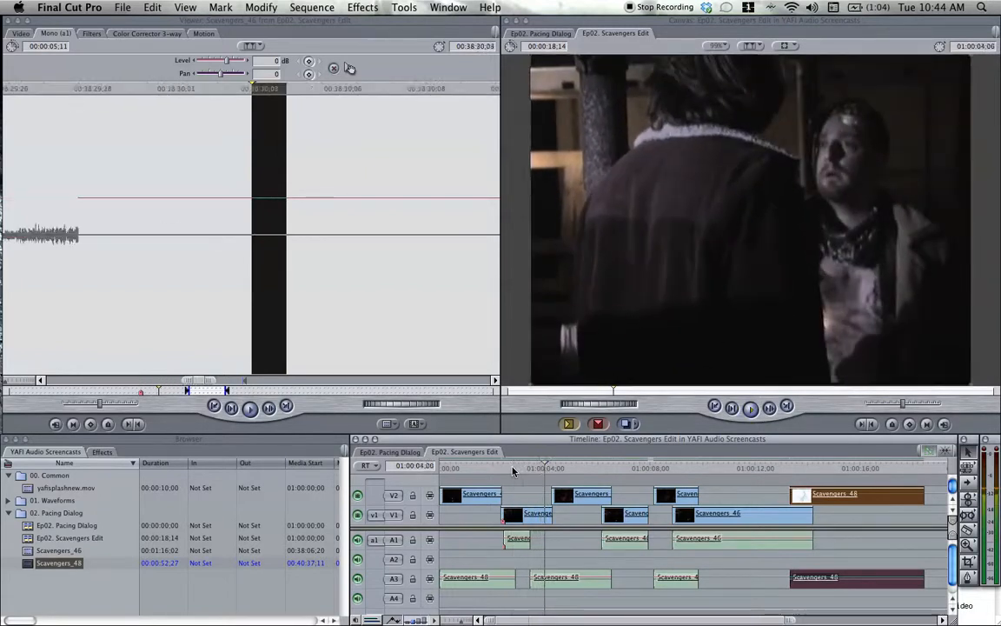
pyautogui.click(496, 471)
pyautogui.press('space')
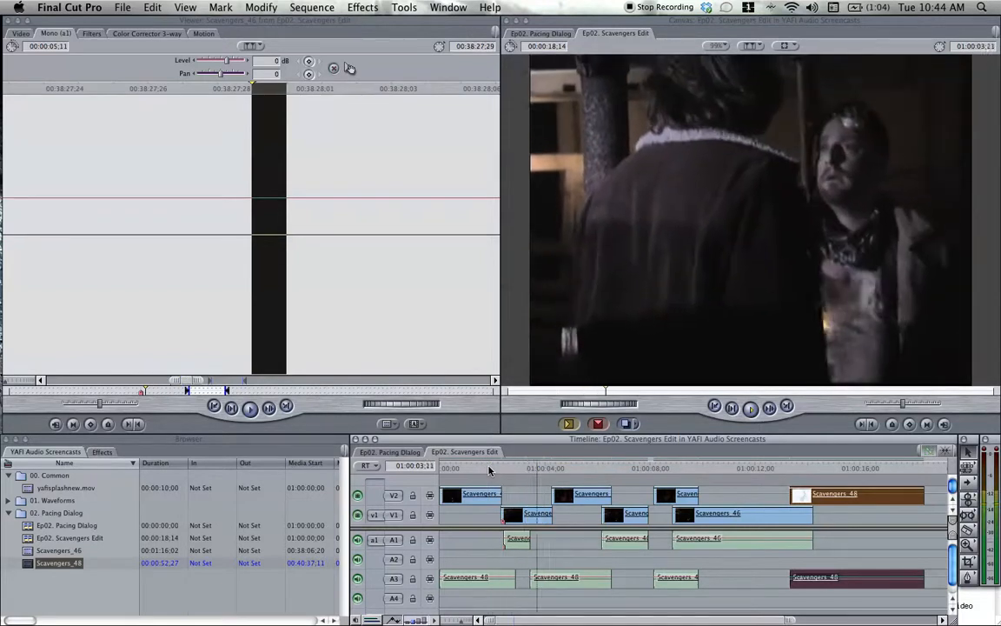
# Try the picture cut into the second Scavengers_48 clip later, at about 01:00:05;00, and replay it from several points.
pyautogui.moveTo(553, 494); pyautogui.dragTo(570, 514)
pyautogui.click(548, 467)
pyautogui.press('space')
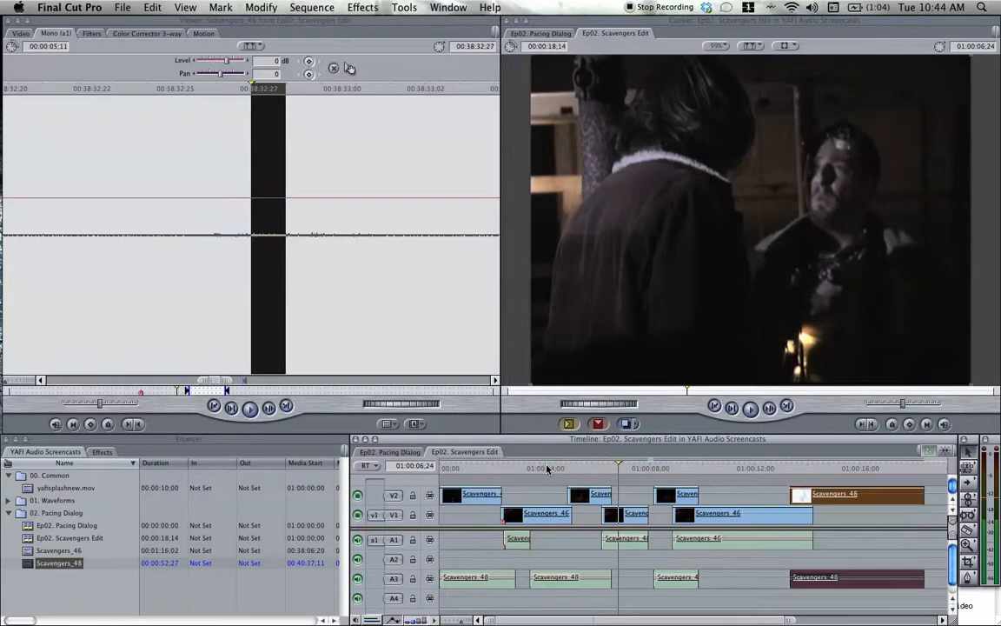
pyautogui.click(511, 469)
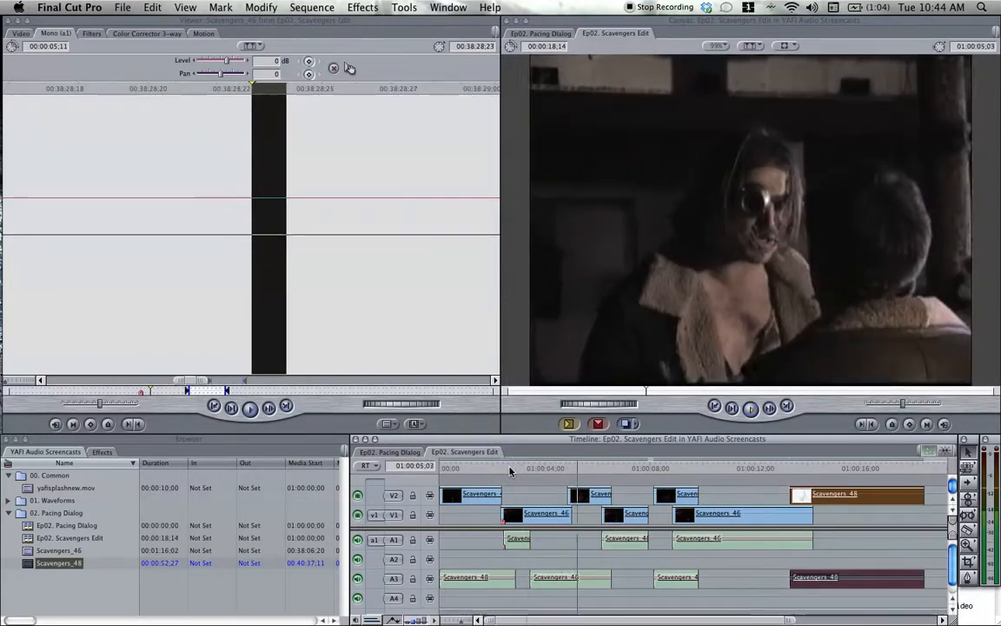
pyautogui.click(518, 470)
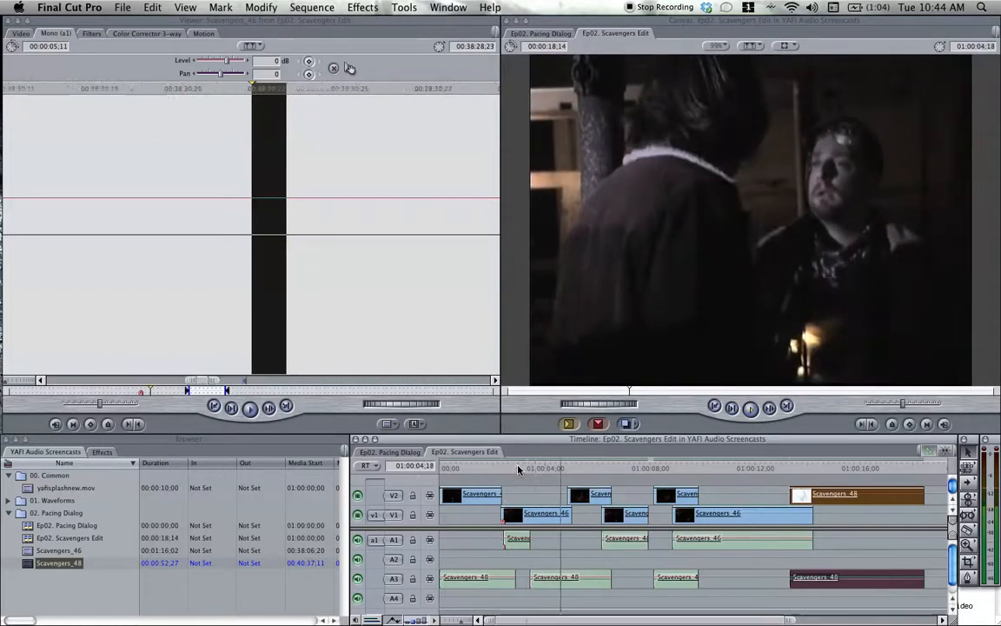
# Step back to 01:00:04;13, pull the first Scavengers_46 to second Scavengers_48 picture cut back to the playhead, and replay it.
pyautogui.press('Left')
pyautogui.press('Left')
pyautogui.press('Left')
pyautogui.press('Left')
pyautogui.press('Left')
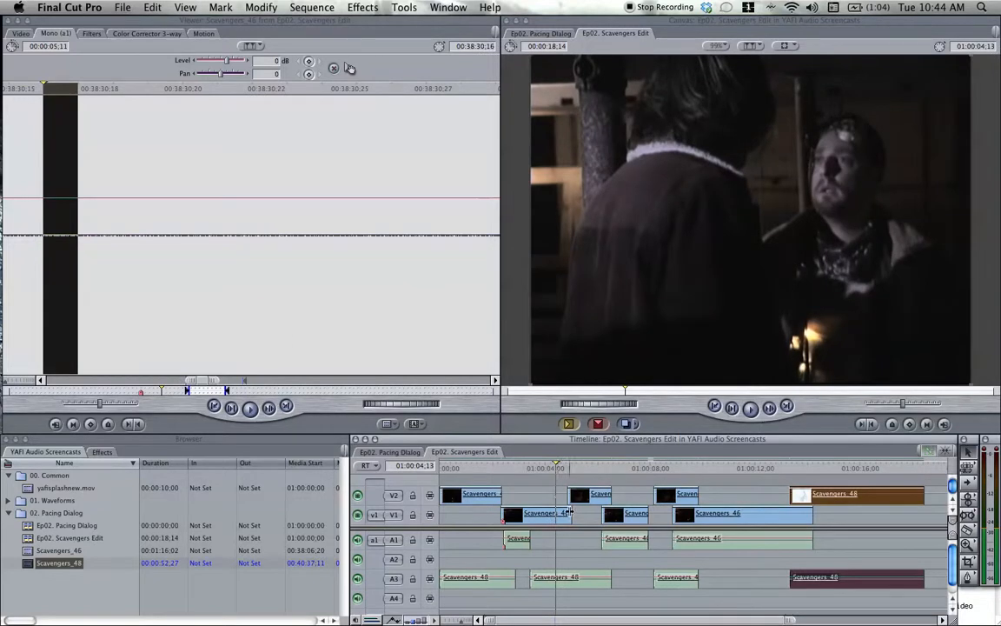
pyautogui.moveTo(567, 511)
pyautogui.mouseDown()
pyautogui.moveTo(557, 513)
pyautogui.moveTo(556, 498)
pyautogui.mouseUp()
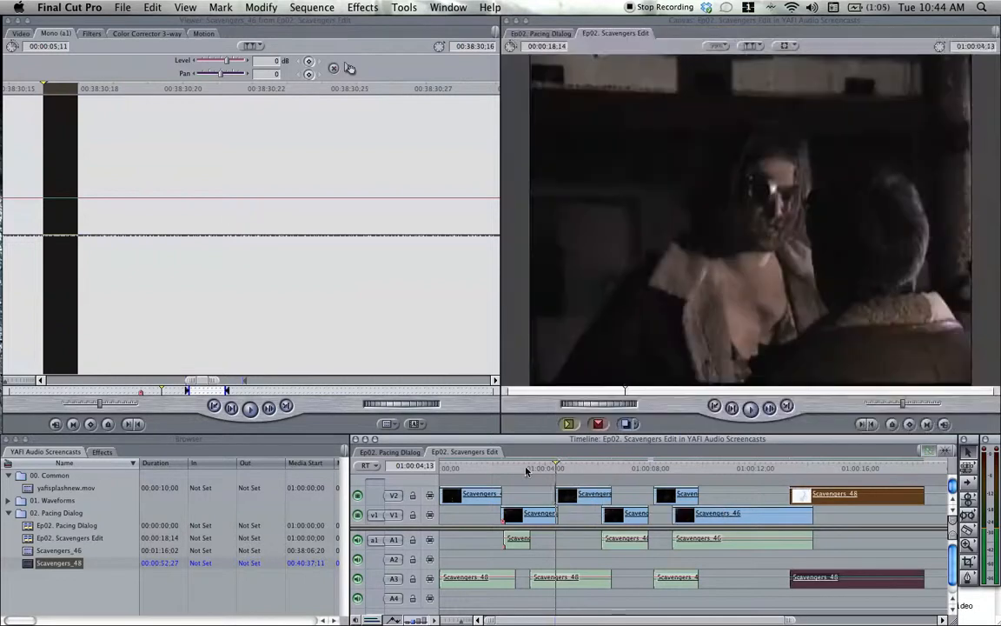
pyautogui.click(527, 470)
pyautogui.press('space')
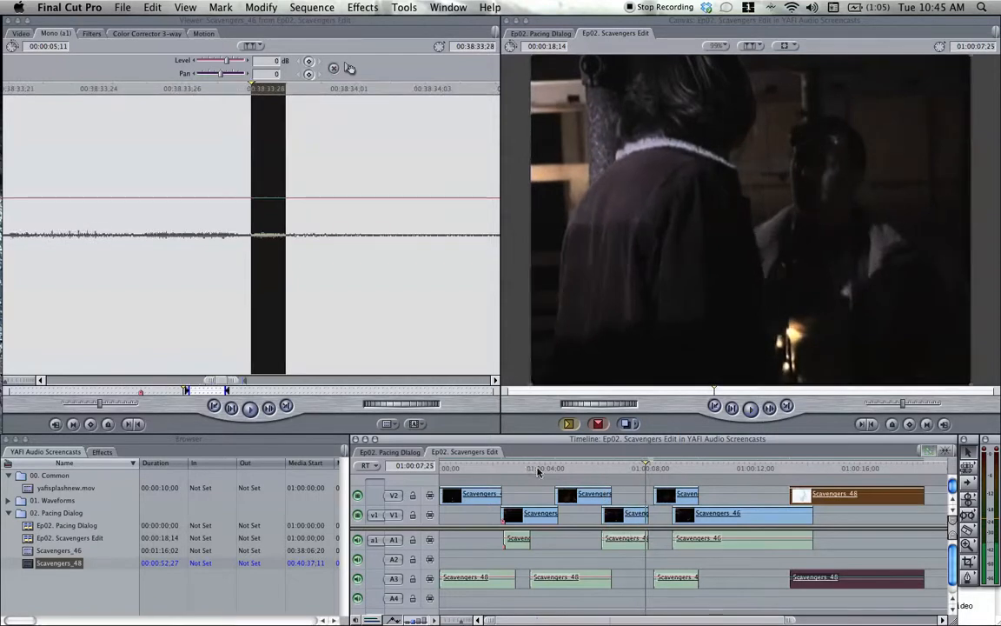
# Replay the transition into the second Scavengers_46 clip, and extend the second Scavengers_48 clip's video end to about 01:00:06;25.
pyautogui.click(583, 471)
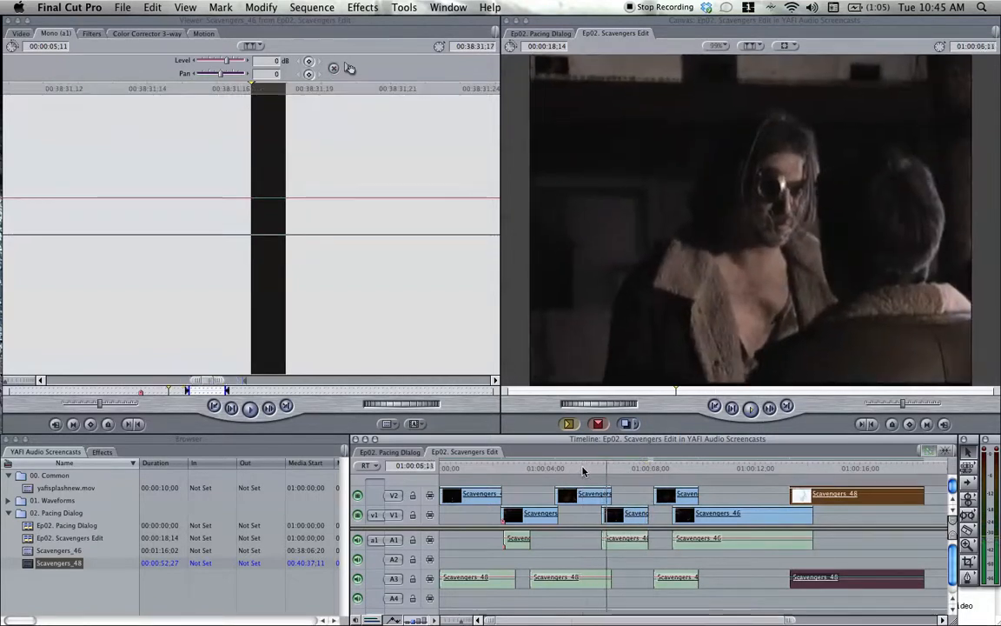
pyautogui.press('space')
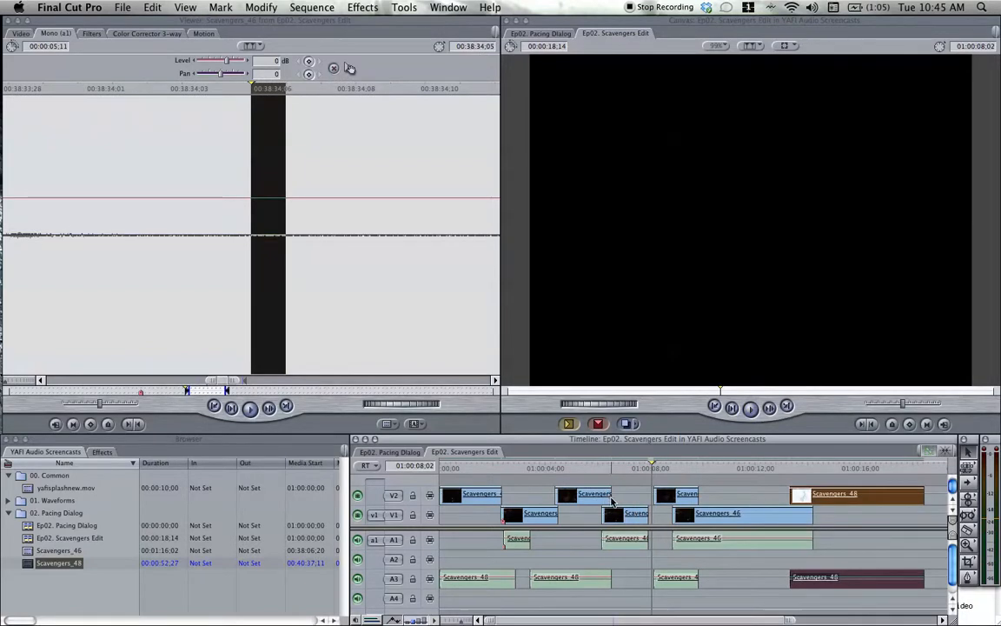
pyautogui.moveTo(611, 496); pyautogui.dragTo(620, 496)
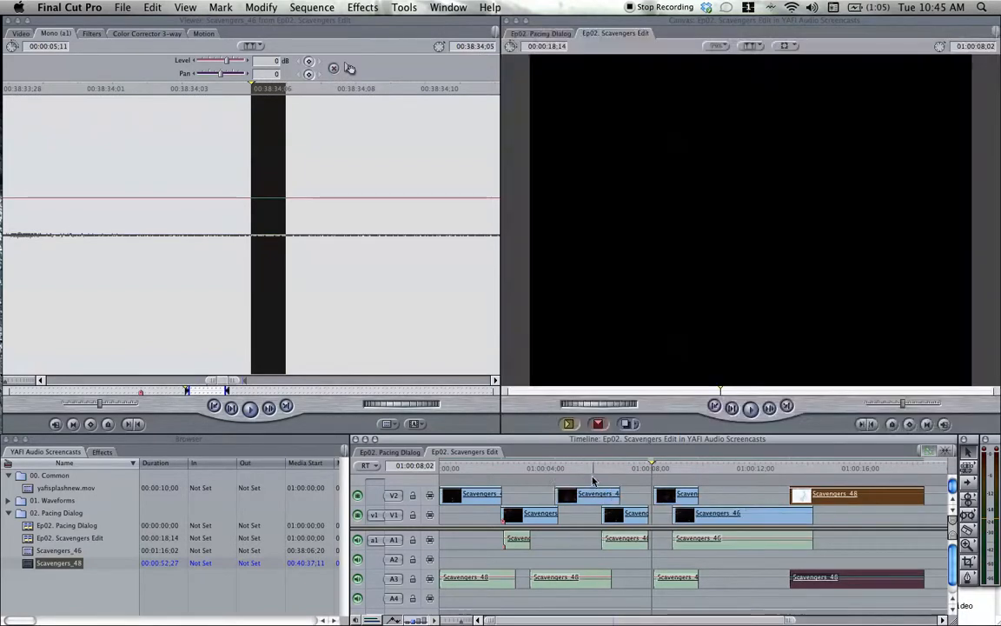
# Try extending the second Scavengers_48 clip's video end further over the second Scavengers_46 clip, and replay the transition.
pyautogui.click(583, 467)
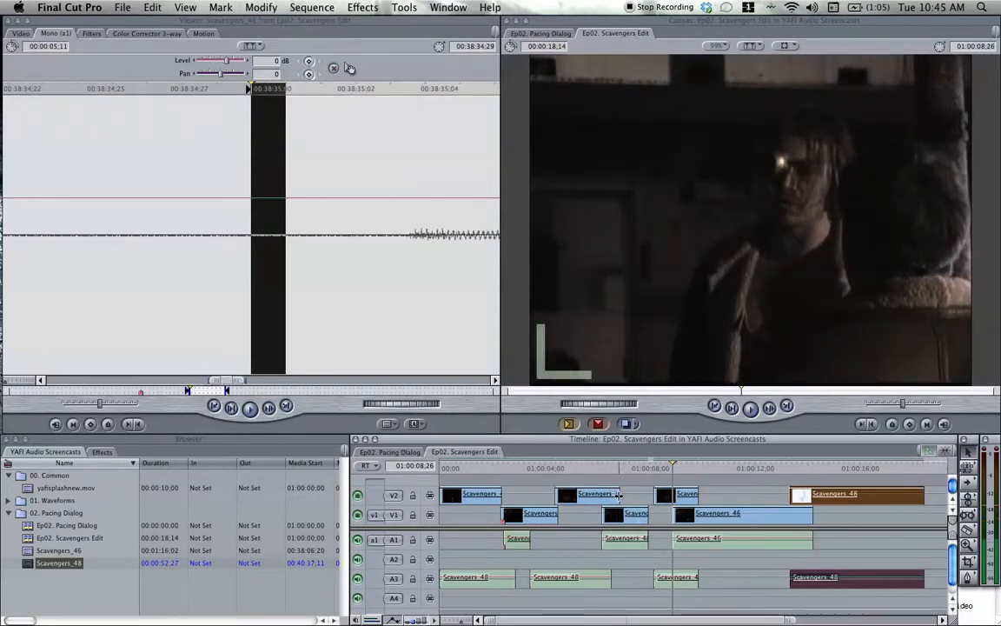
pyautogui.moveTo(620, 498); pyautogui.dragTo(628, 497)
pyautogui.click(606, 470)
pyautogui.press('space')
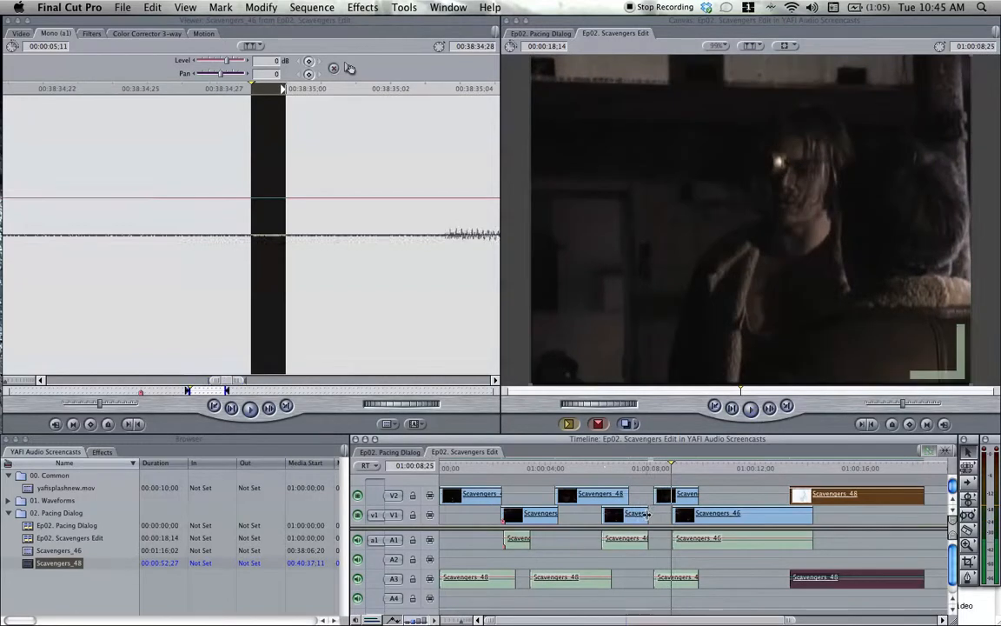
# Extend the second Scavengers_46 video end to meet the third Scavengers_48 clip, trim the second Scavengers_48 video back to its audio end, and replay.
pyautogui.moveTo(648, 517); pyautogui.dragTo(658, 516)
pyautogui.press('\\')
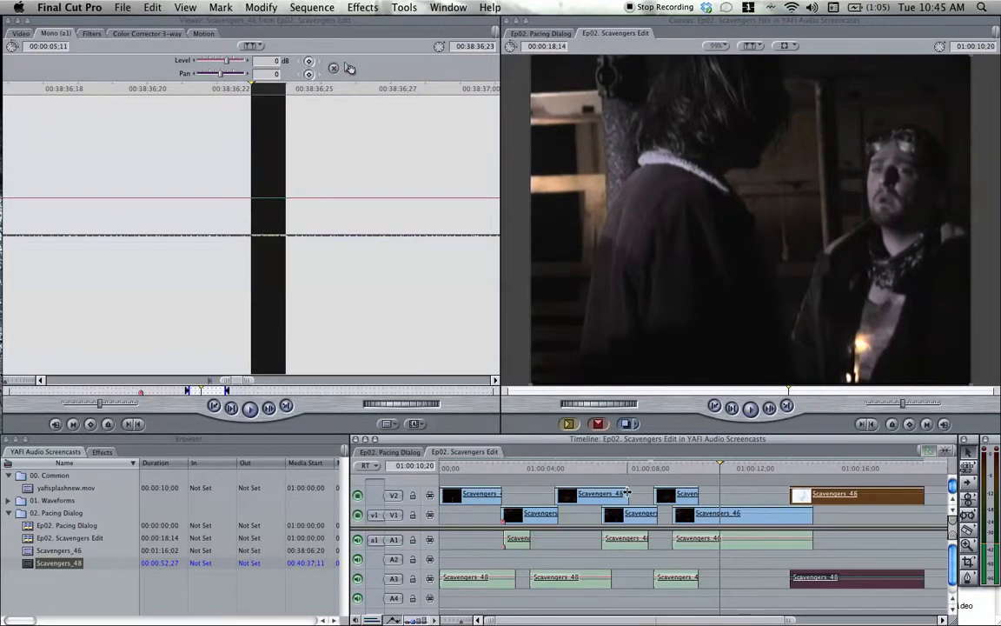
pyautogui.moveTo(628, 495)
pyautogui.mouseDown()
pyautogui.moveTo(612, 493)
pyautogui.moveTo(627, 494)
pyautogui.mouseUp()
pyautogui.click(598, 468)
pyautogui.press('space')
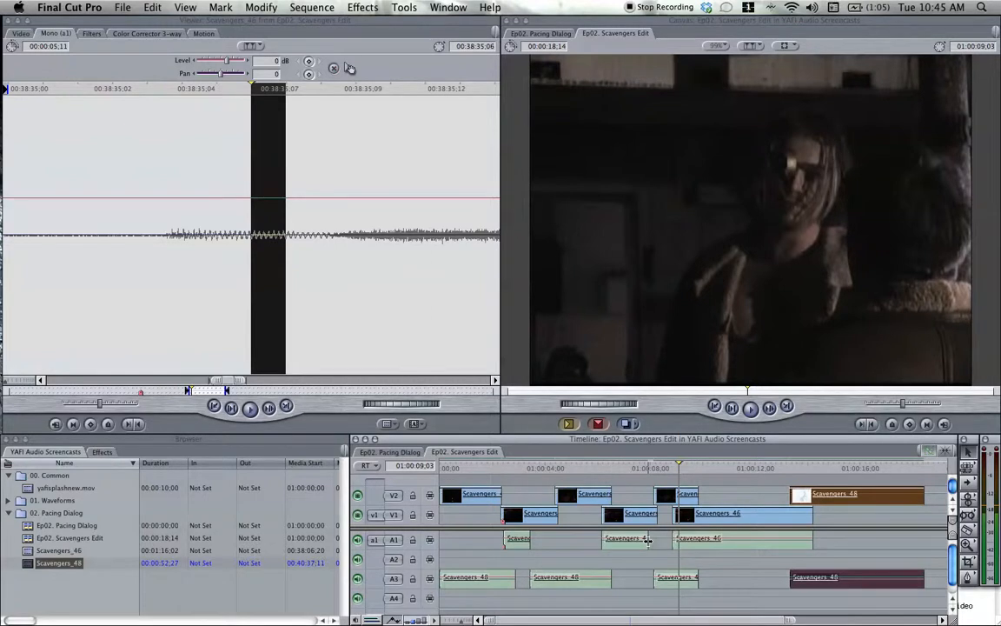
# Extend the second Scavengers_46 clip's audio end to just before the third Scavengers_48 clip, and replay the transition.
pyautogui.moveTo(648, 540); pyautogui.dragTo(657, 538)
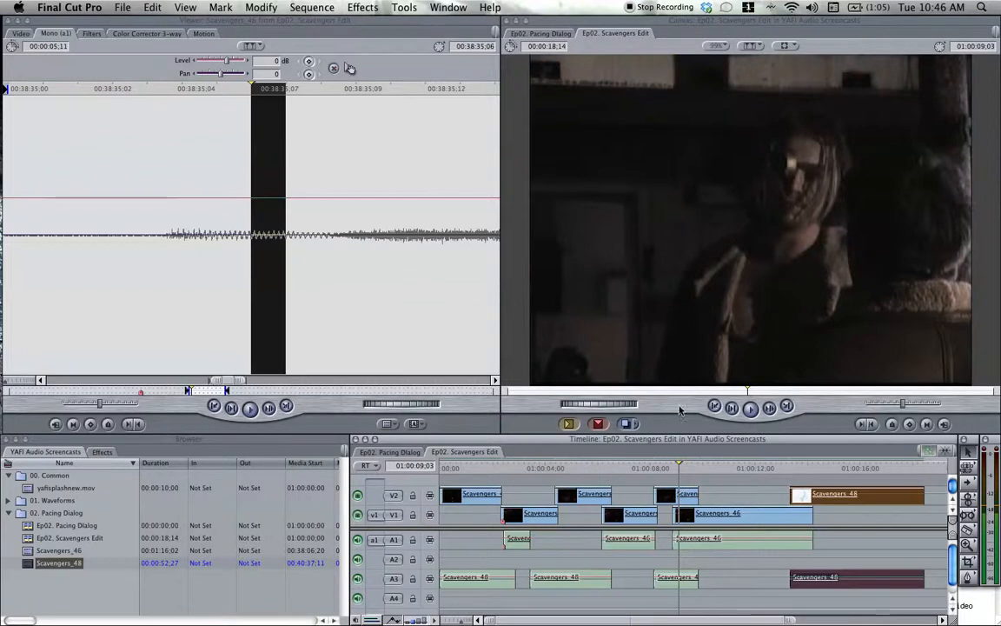
pyautogui.moveTo(654, 543); pyautogui.dragTo(650, 539)
pyautogui.click(640, 469)
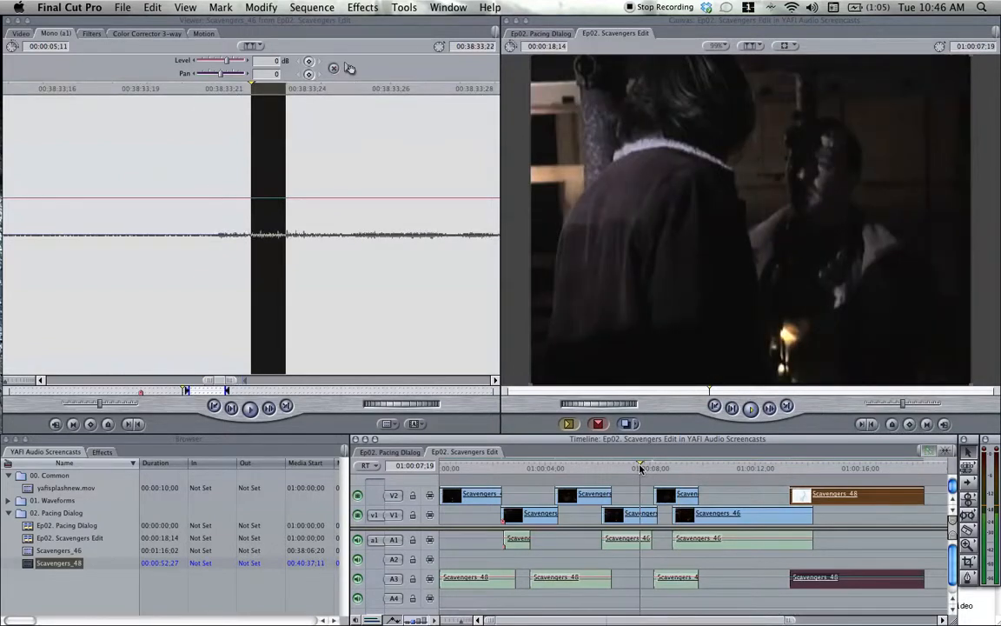
pyautogui.press('space')
pyautogui.press('space')
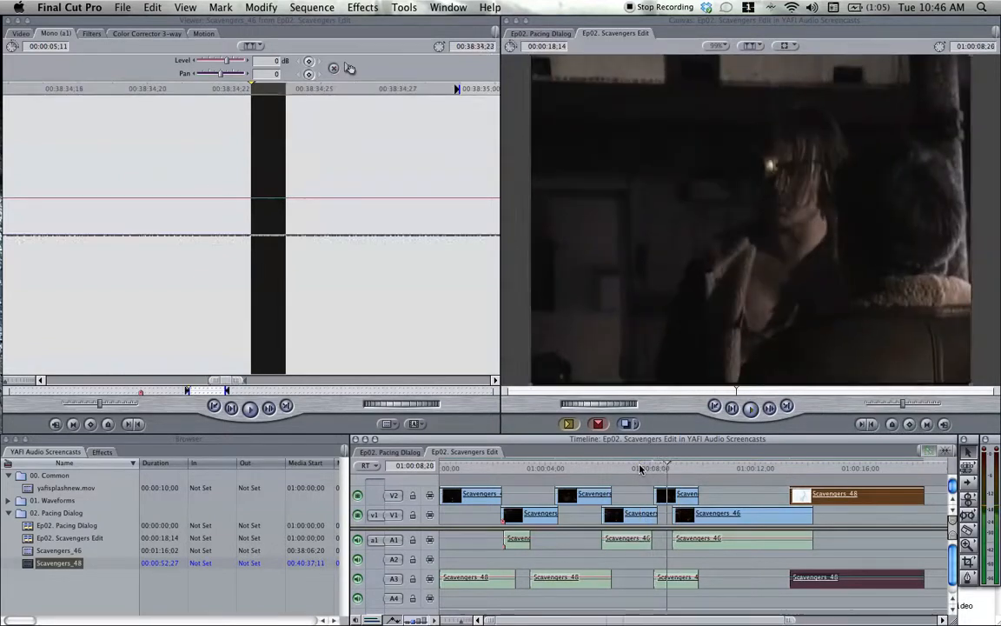
pyautogui.click(636, 469)
pyautogui.press('space')
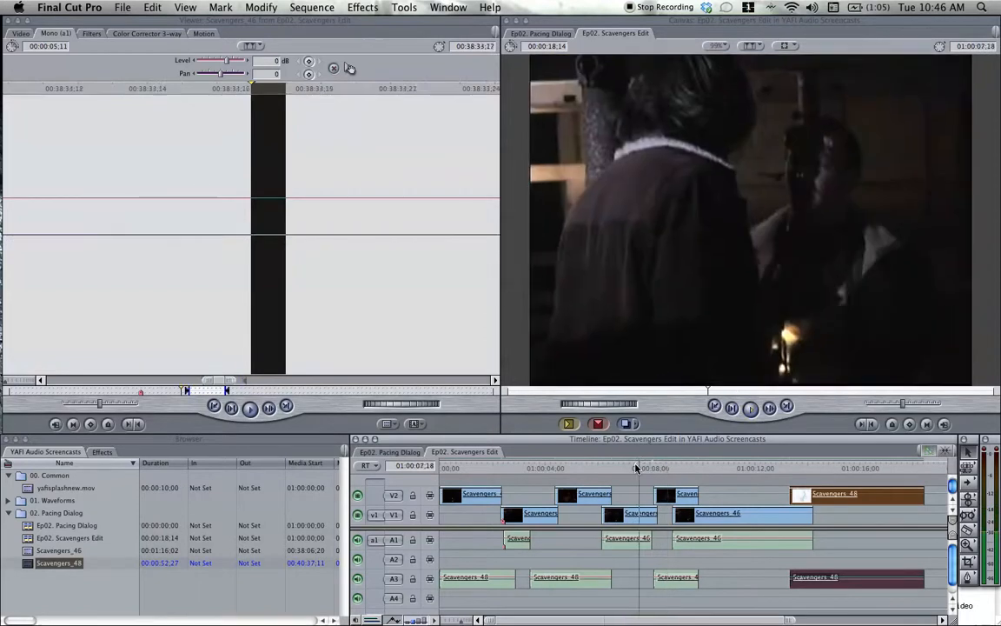
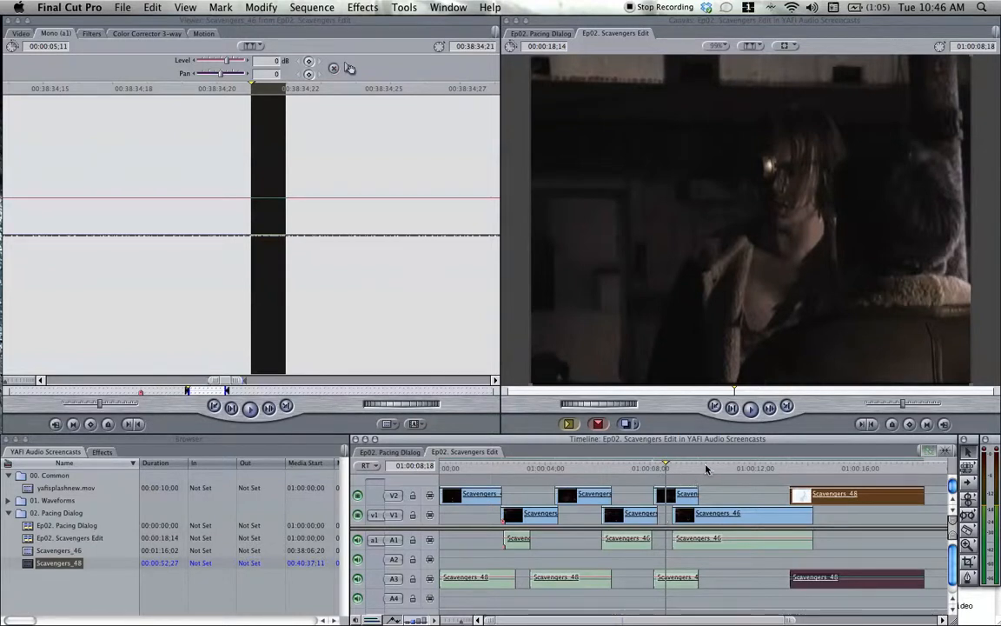
# Open the Scavengers_46 source clip from the Browser and play its opening, shuttling to locate a usable bit of audio.
pyautogui.doubleClick(35, 552)
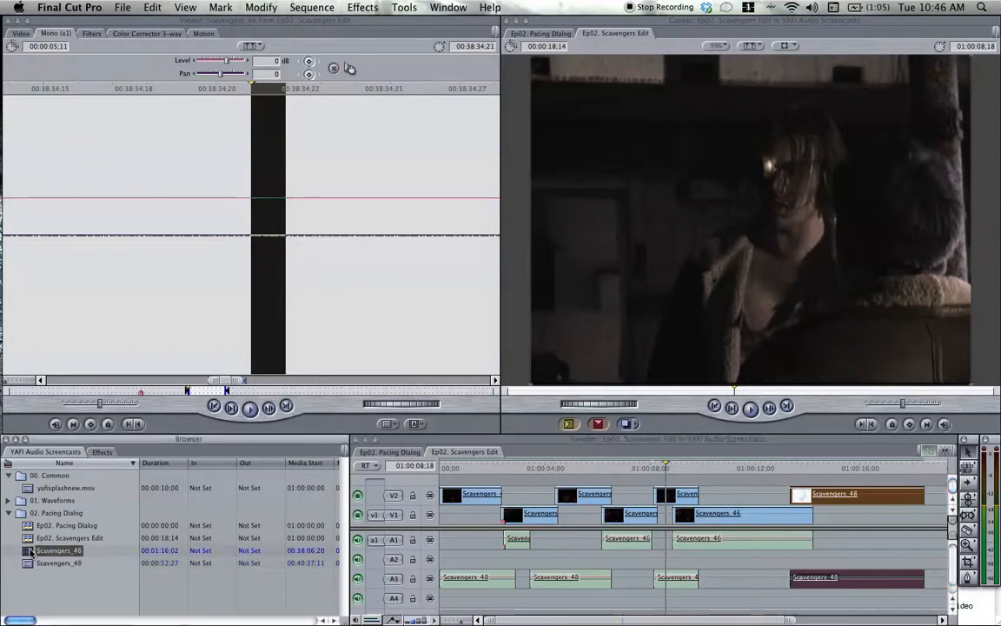
pyautogui.moveTo(55, 392); pyautogui.dragTo(8, 392)
pyautogui.press('space')
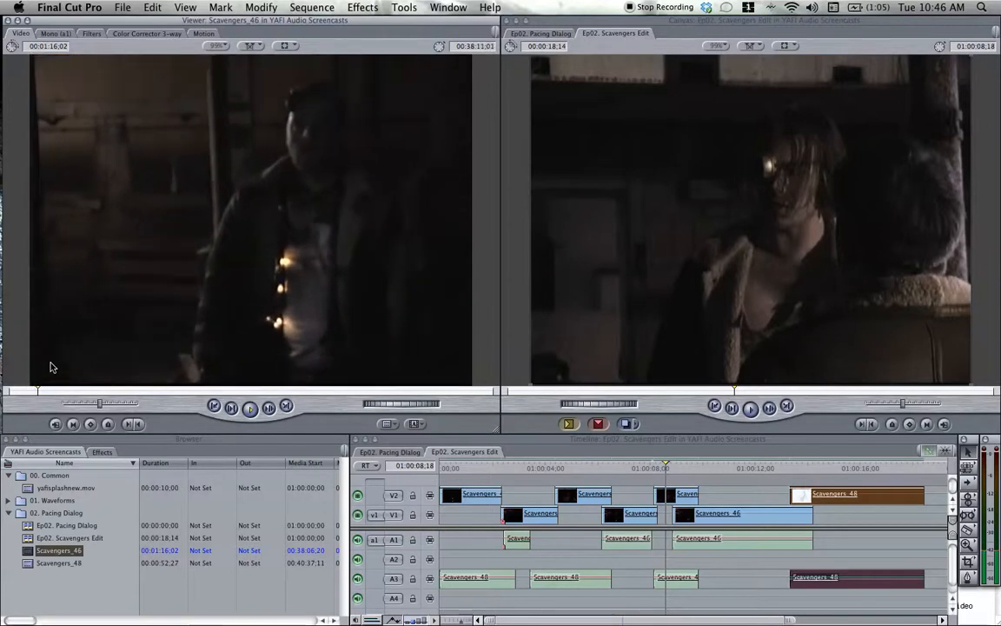
pyautogui.moveTo(40, 396)
pyautogui.mouseDown()
pyautogui.moveTo(8, 394)
pyautogui.moveTo(52, 394)
pyautogui.mouseUp()
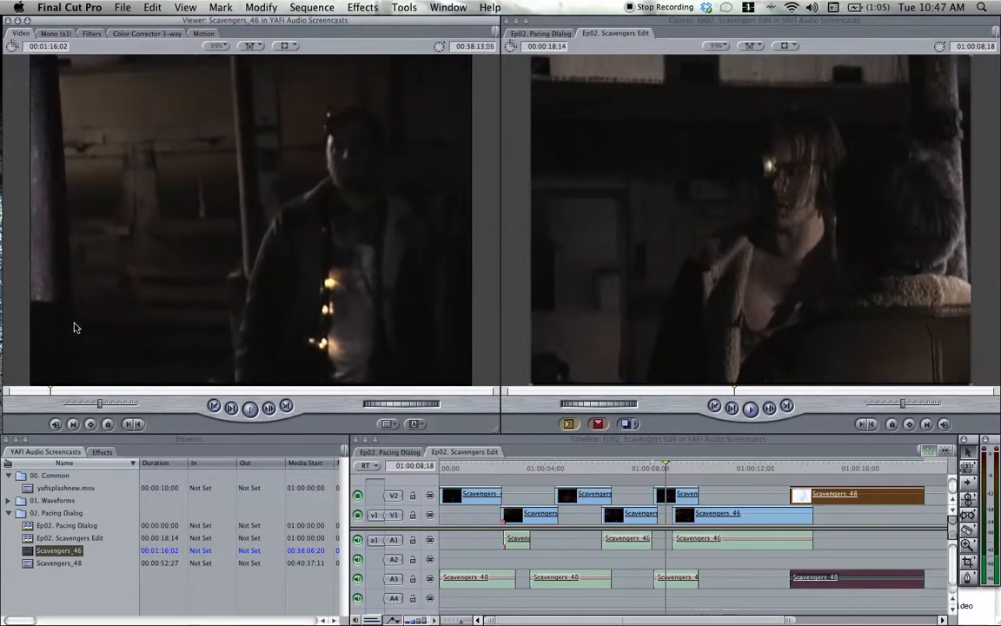
pyautogui.press('space')
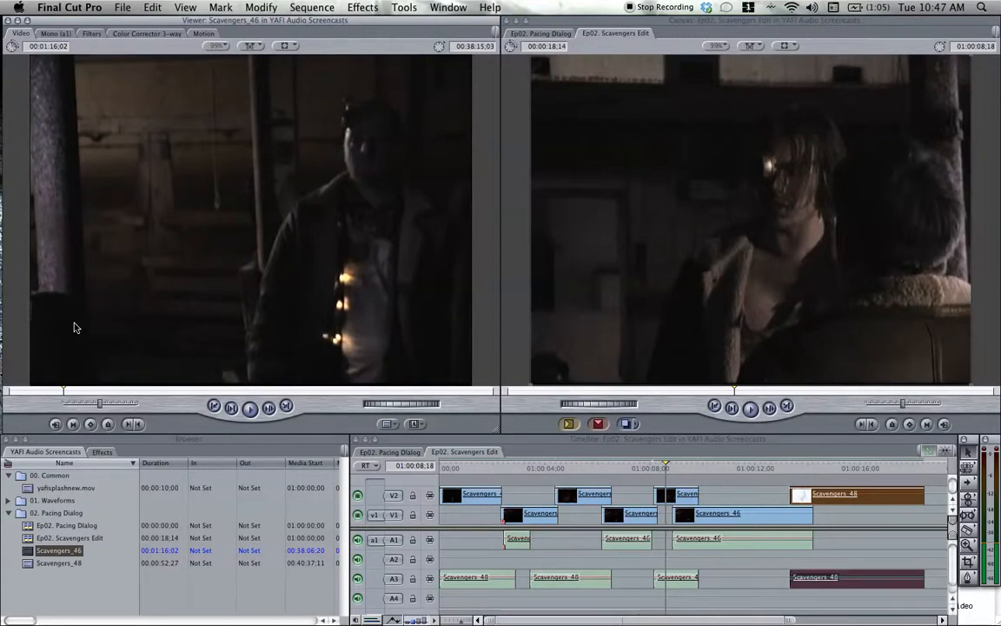
# Mark the Scavengers_46 source clip with an In point at 00:38:13;23 and an Out point at 00:38:14;16.
pyautogui.moveTo(63, 393); pyautogui.dragTo(52, 392)
pyautogui.press('i')
pyautogui.press('space')
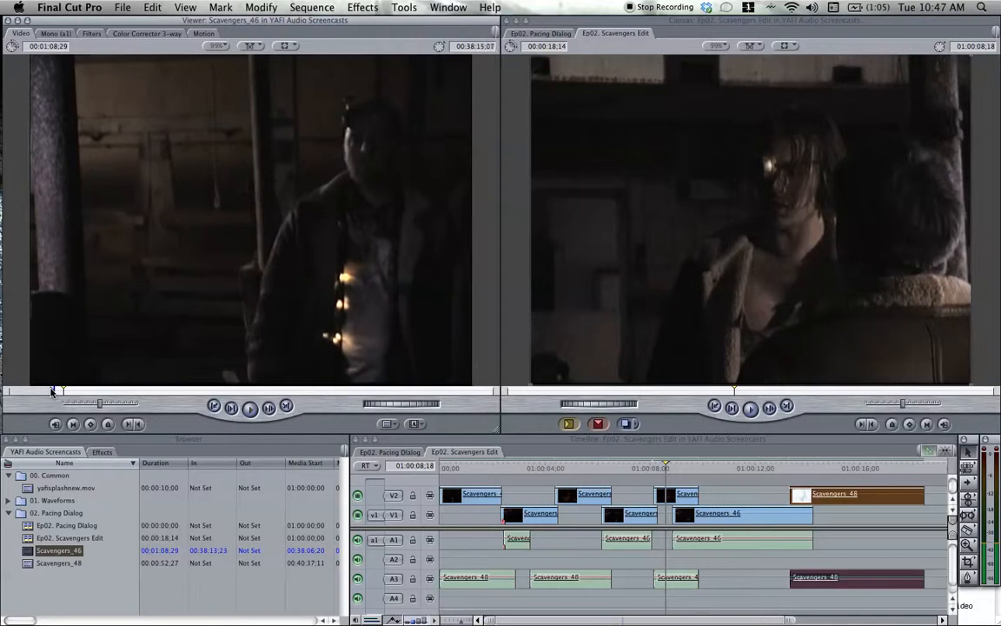
pyautogui.press('Left')
pyautogui.press('Left')
pyautogui.press('Left')
pyautogui.press('Left')
pyautogui.press('Left')
pyautogui.press('Left')
pyautogui.press('Left')
pyautogui.press('Left')
pyautogui.press('Left')
pyautogui.press('Left')
pyautogui.press('Left')
pyautogui.press('Left')
pyautogui.press('Left')
pyautogui.press('Left')
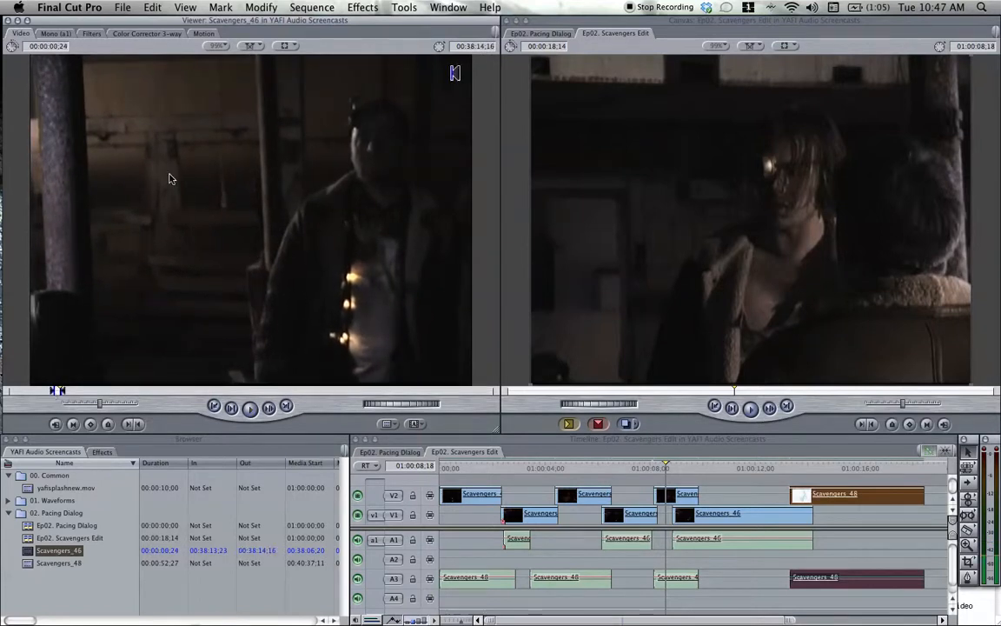
# Place the marked Scavengers_46 excerpt on V3 and A5, ending at about 01:00:08;16, and turn off V3's visibility.
pyautogui.moveTo(202, 189); pyautogui.dragTo(652, 479)
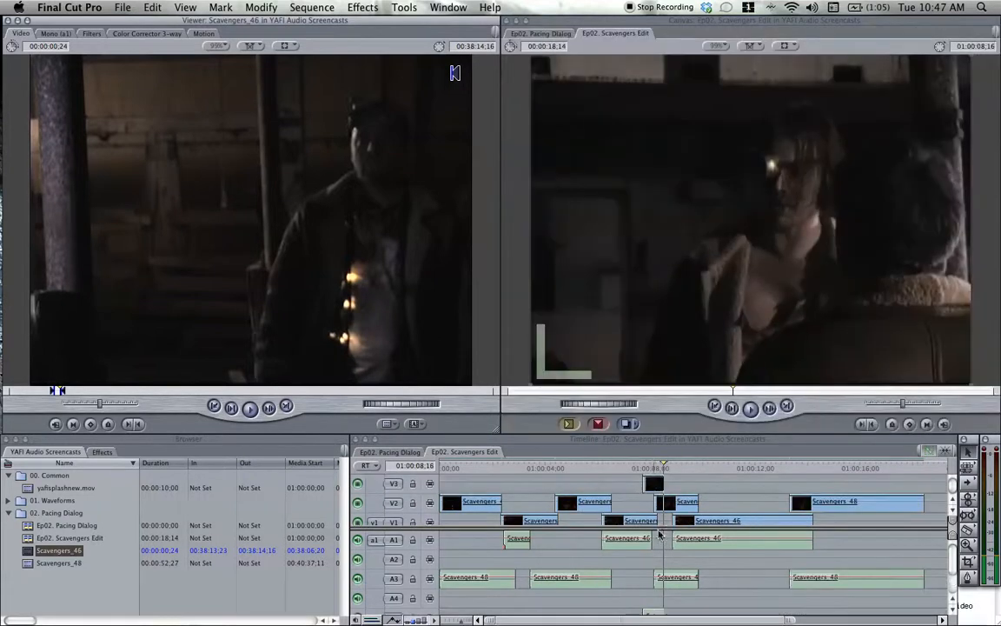
pyautogui.click(358, 484)
pyautogui.scroll(-1, 612, 494)
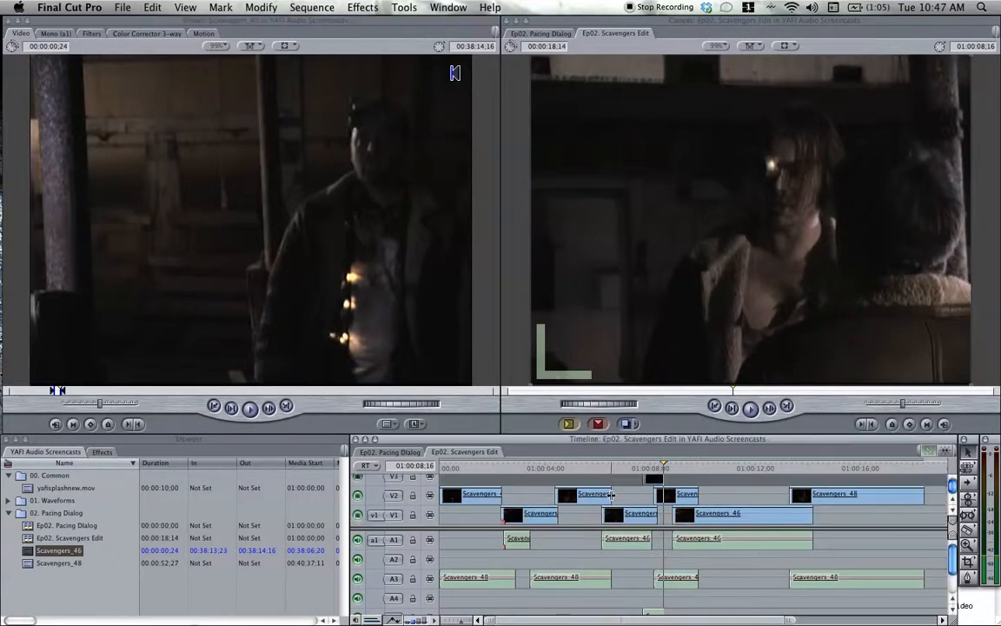
pyautogui.scroll(-2, 642, 556)
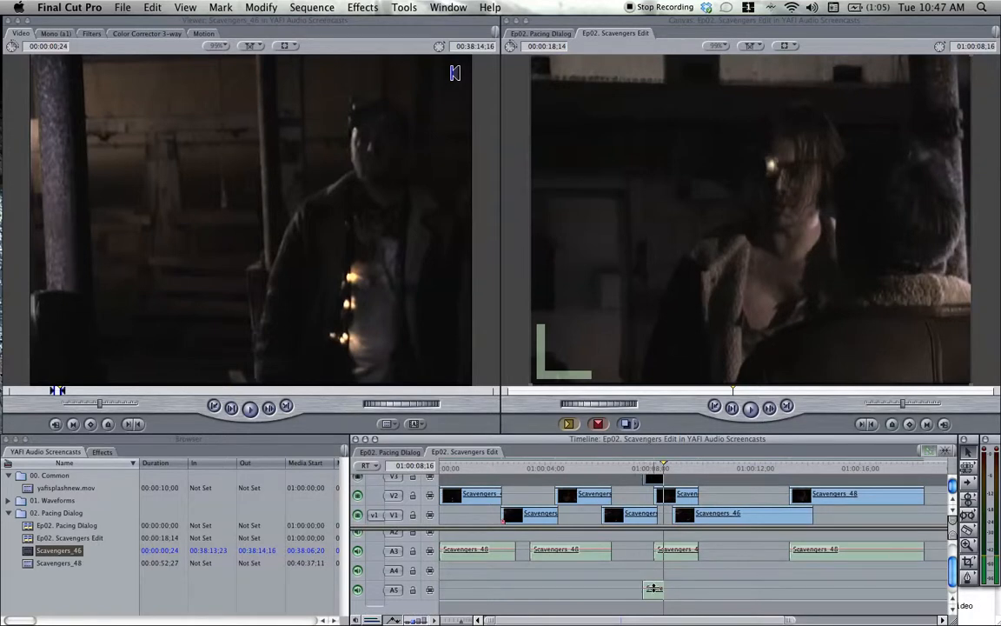
pyautogui.scroll(2, 654, 588)
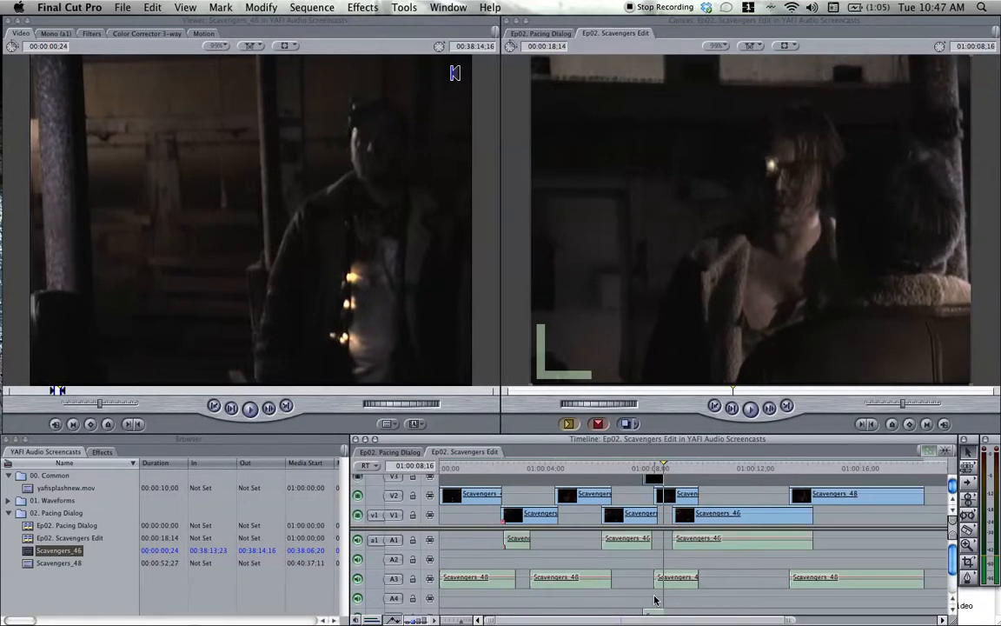
pyautogui.scroll(-2, 655, 598)
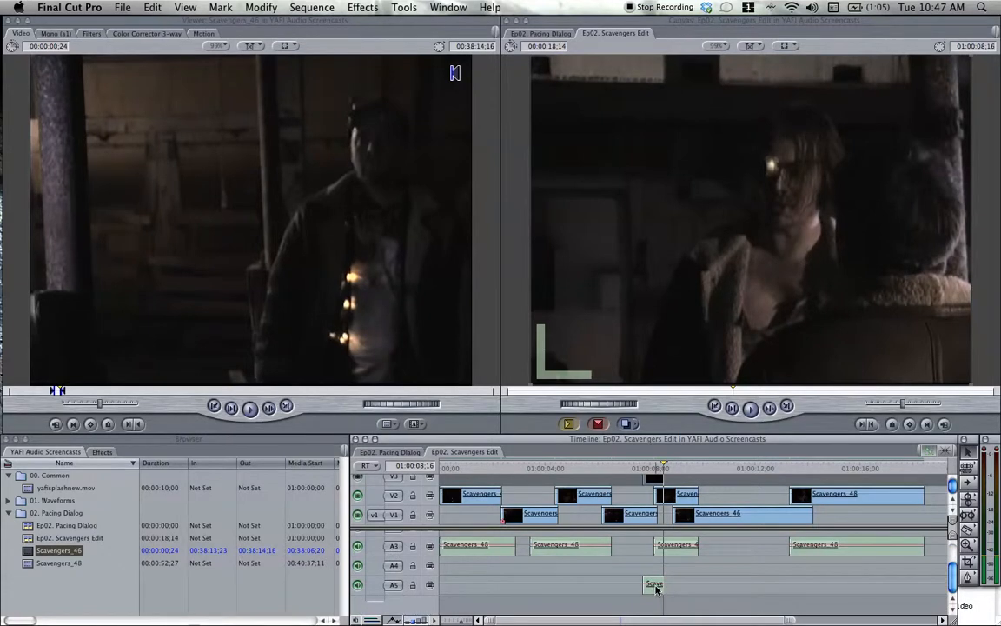
# Add a keyframed fade-in and fade-out to the Scavengers_46 audio on A5, and play the passage.
pyautogui.press('super+=')
pyautogui.press('super+=')
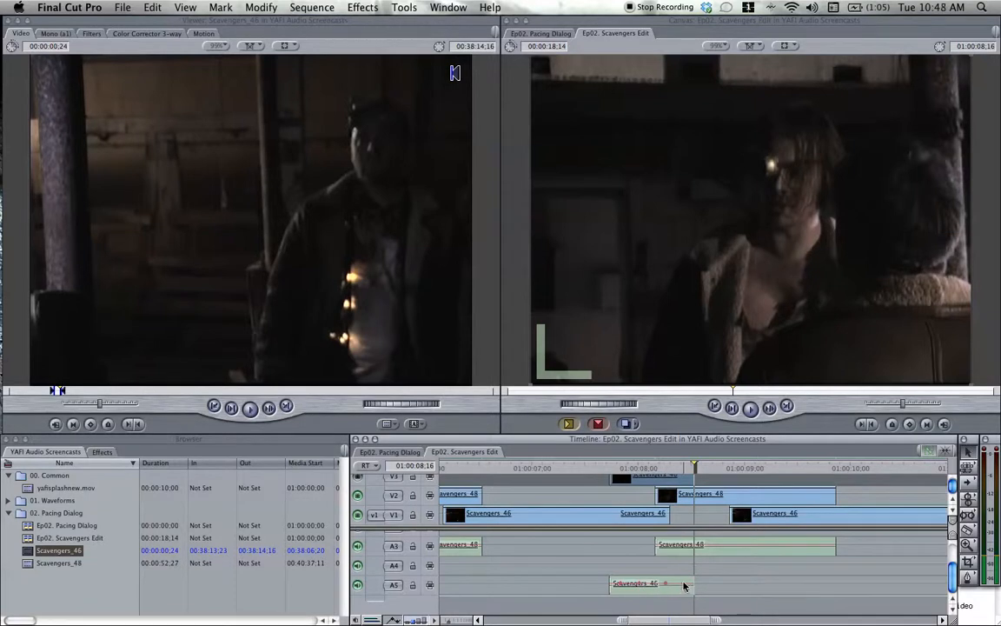
pyautogui.moveTo(684, 583); pyautogui.dragTo(693, 601)
pyautogui.moveTo(621, 583); pyautogui.dragTo(613, 596)
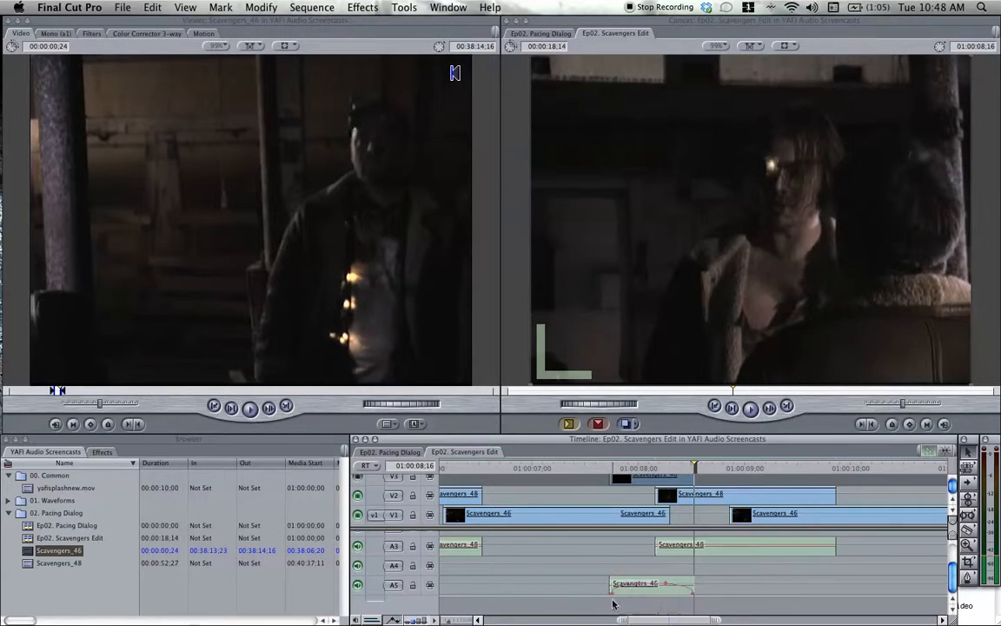
pyautogui.click(598, 471)
pyautogui.press('space')
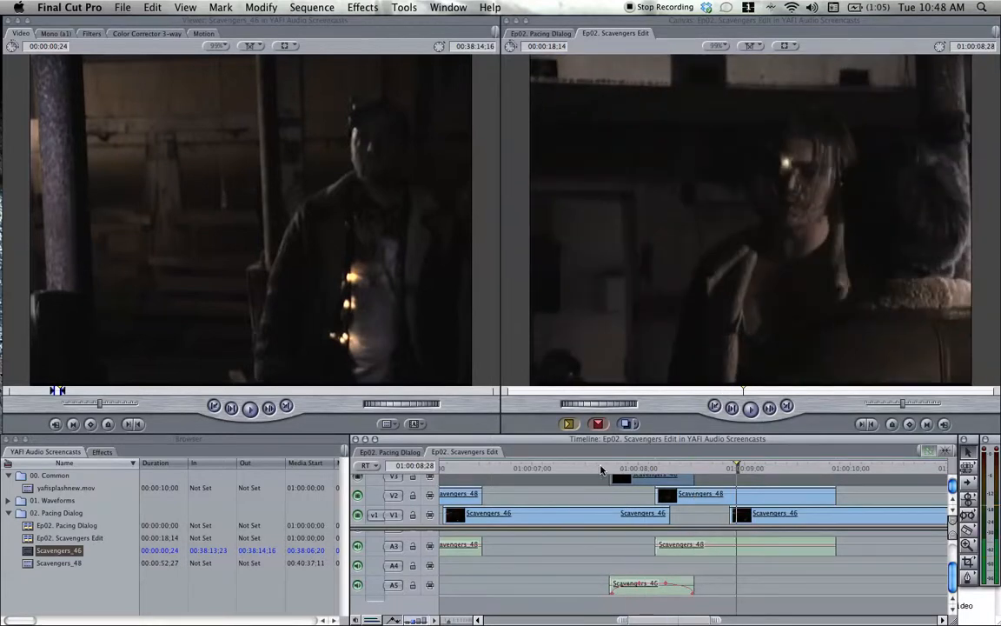
# Move the fade-out's starting keyframe on the A5 Scavengers_46 audio closer to the clip's end, and replay the passage.
pyautogui.moveTo(666, 584); pyautogui.dragTo(682, 583)
pyautogui.click(595, 470)
pyautogui.press('space')
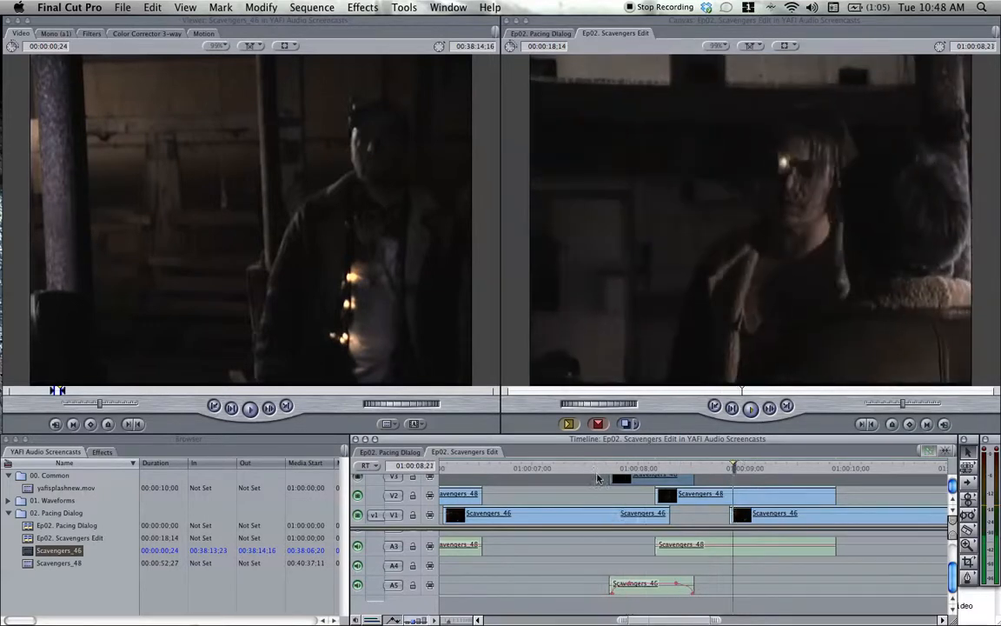
# Adjust the audio level of the Scavengers_46 excerpt on A5, and replay the passage around it.
pyautogui.press('super+minus')
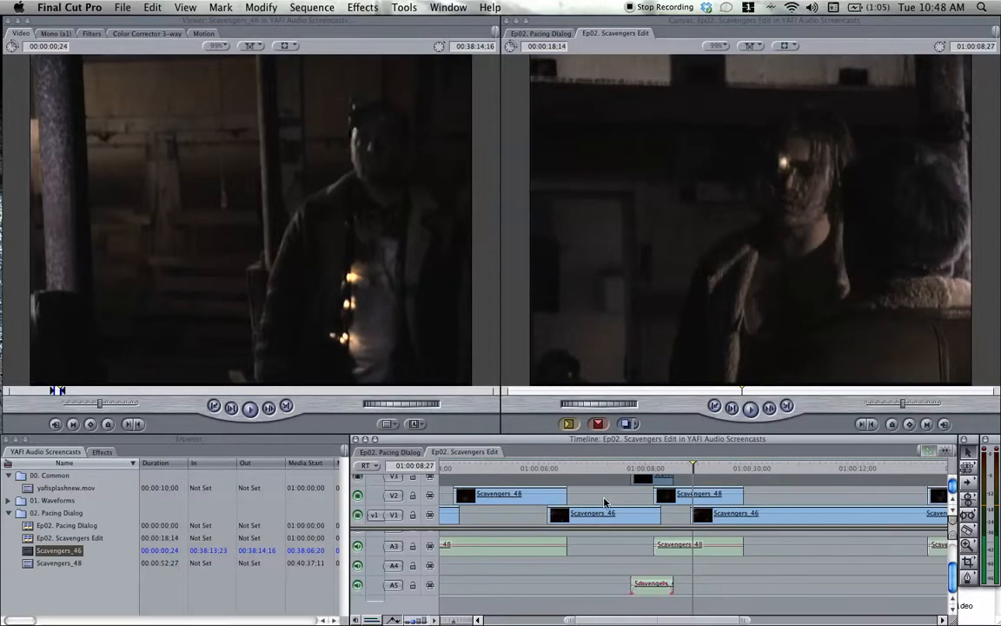
pyautogui.hscroll(-1, 605, 502)
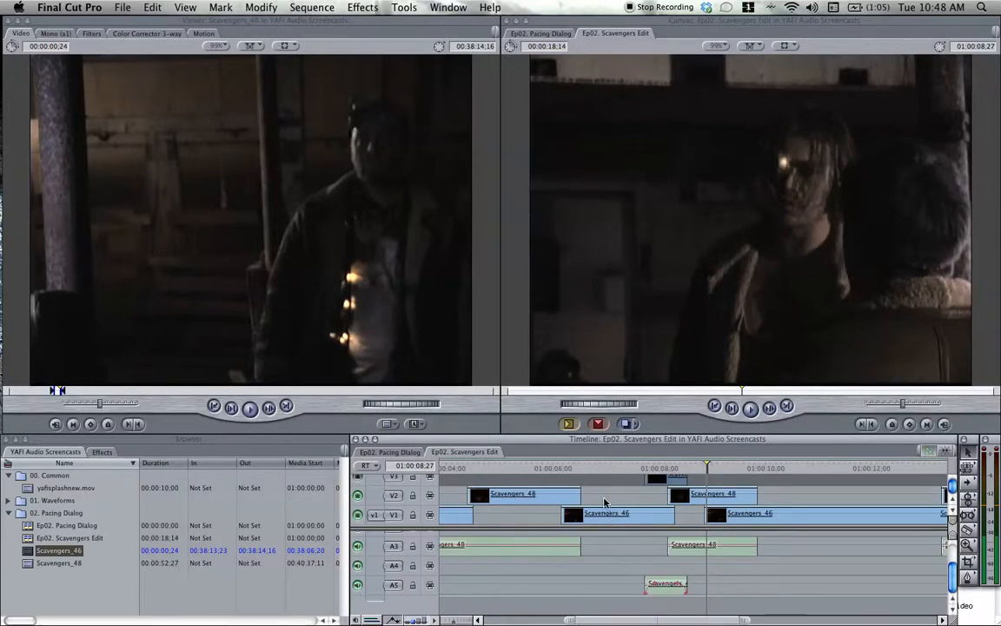
pyautogui.hscroll(1, 605, 503)
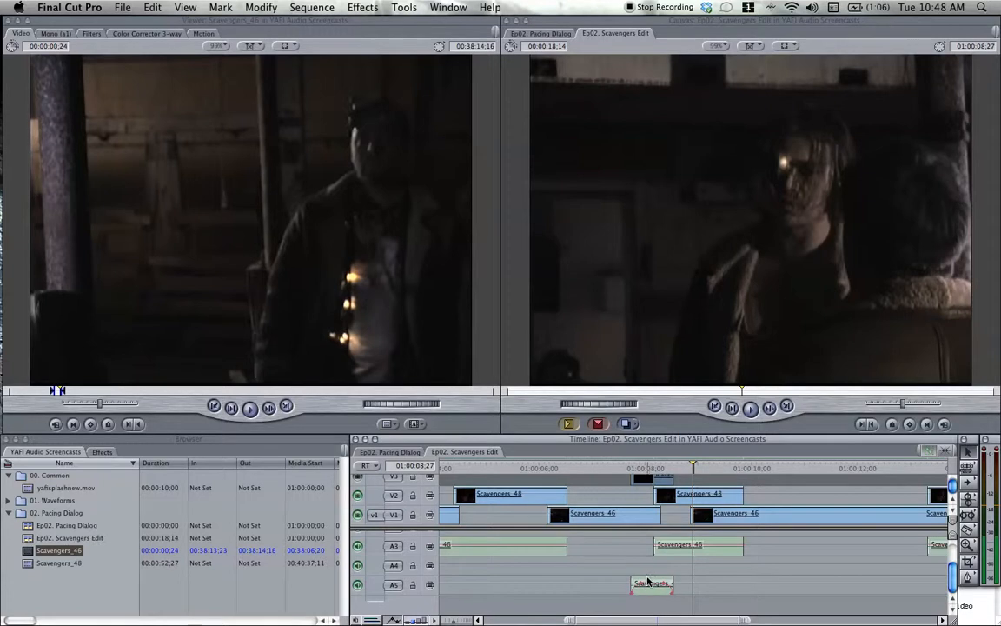
pyautogui.scroll(2, 651, 583)
pyautogui.scroll(-1, 646, 582)
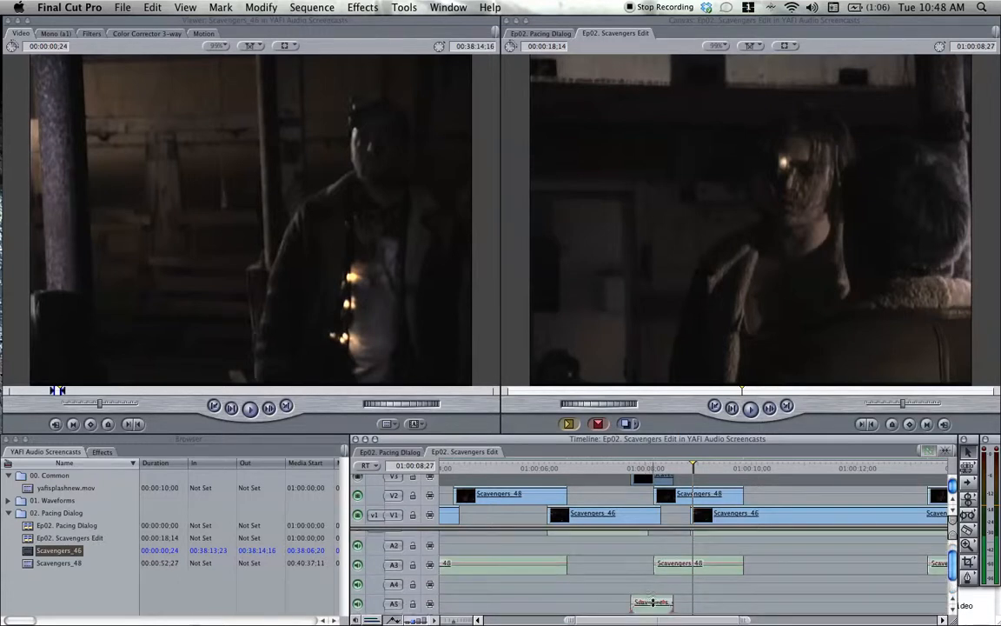
pyautogui.moveTo(653, 603); pyautogui.dragTo(653, 603)
pyautogui.click(631, 469)
pyautogui.press('space')
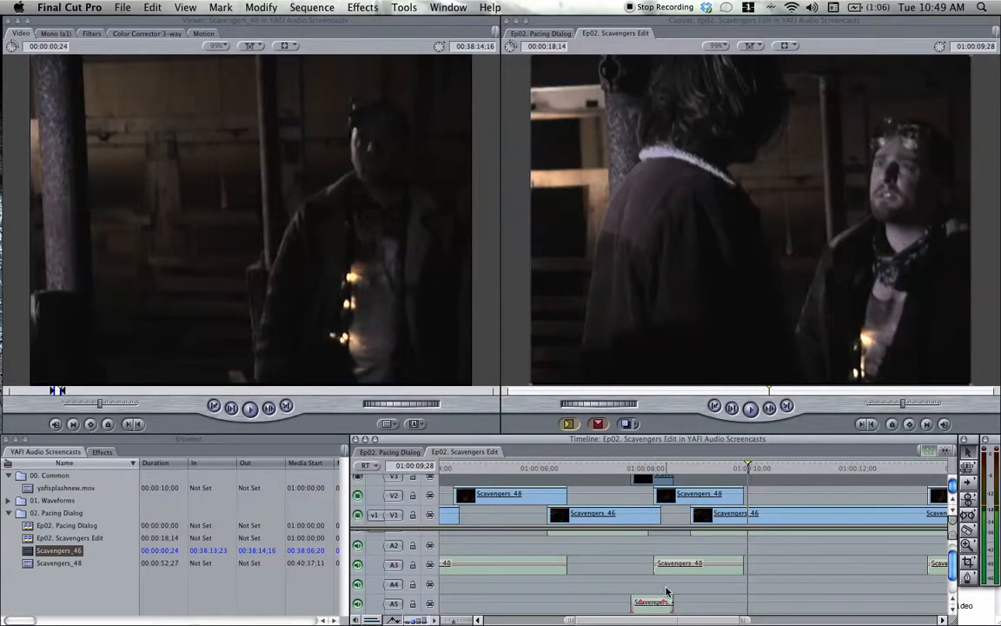
# Replay the edit from before the A5 excerpt into the last Scavengers_48 clip, and recheck the start of the third Scavengers_46 clip.
pyautogui.hscroll(-1, 669, 592)
pyautogui.scroll(1, 682, 592)
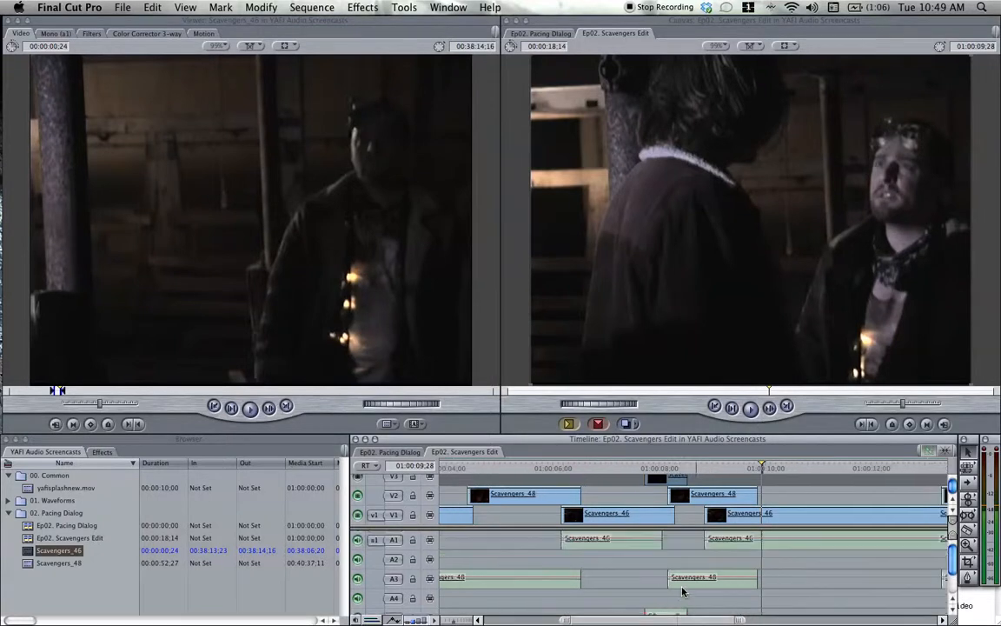
pyautogui.press('super+minus')
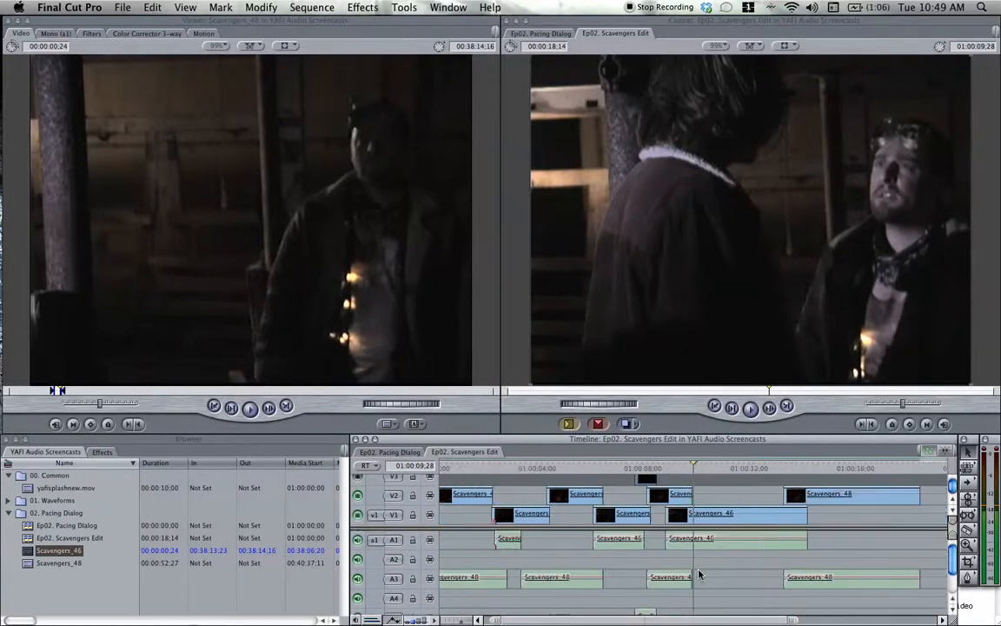
pyautogui.press('super+minus')
pyautogui.press('super+equal')
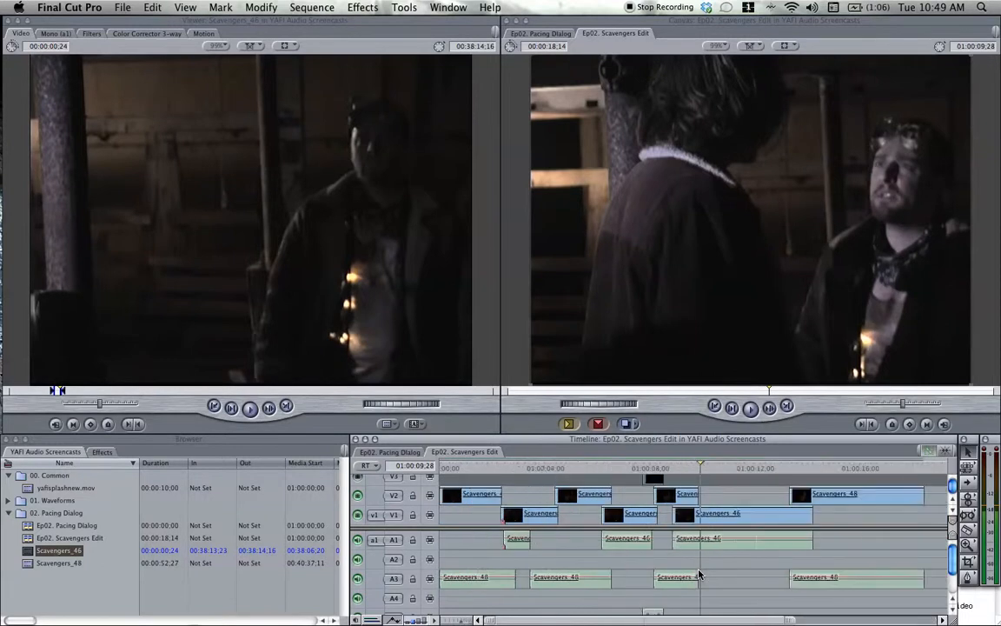
pyautogui.click(630, 469)
pyautogui.press('space')
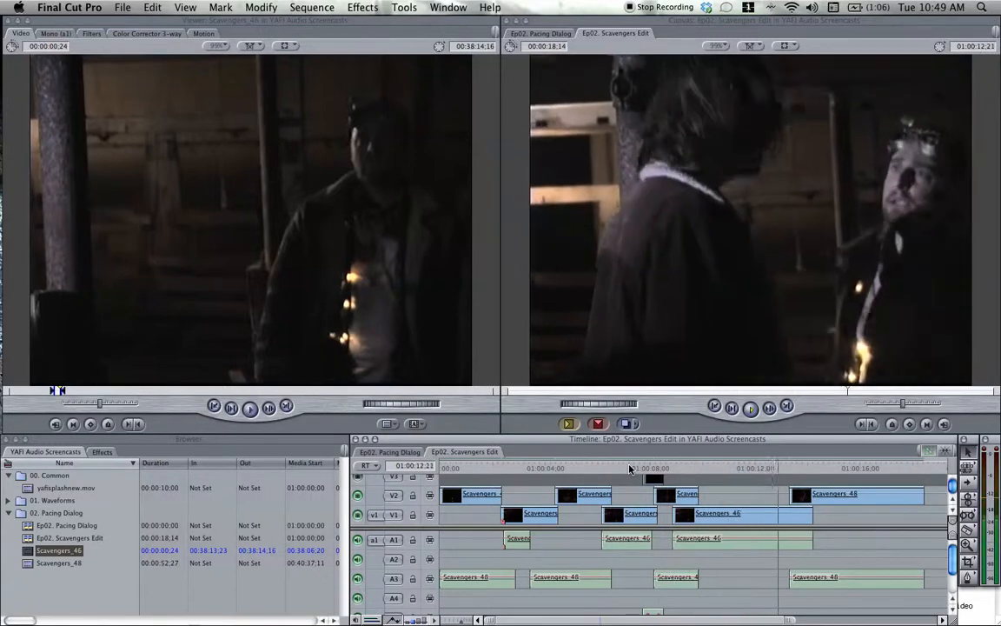
pyautogui.press('space')
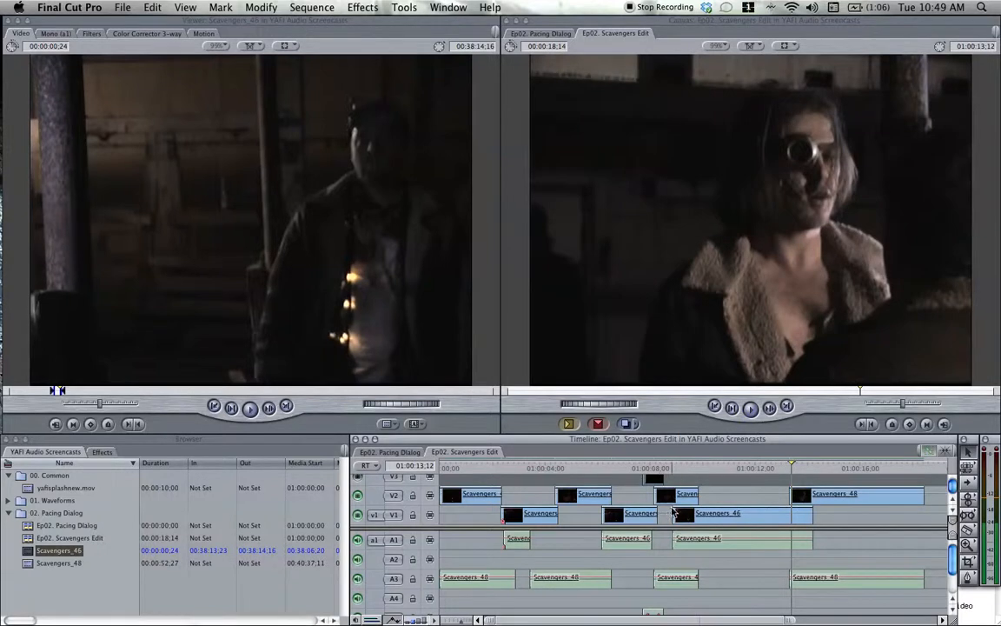
pyautogui.click(662, 470)
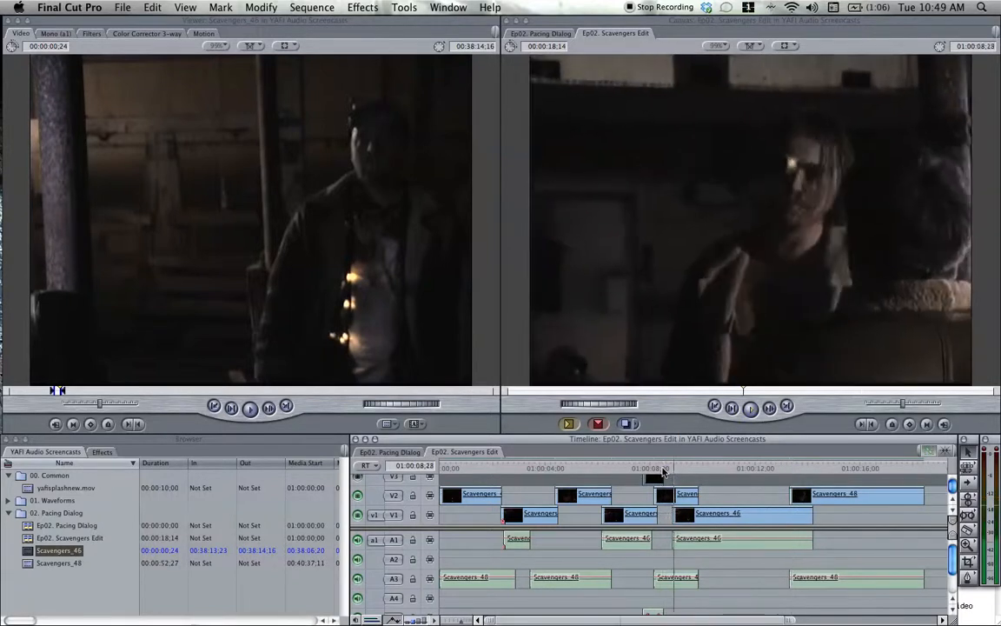
pyautogui.press('space')
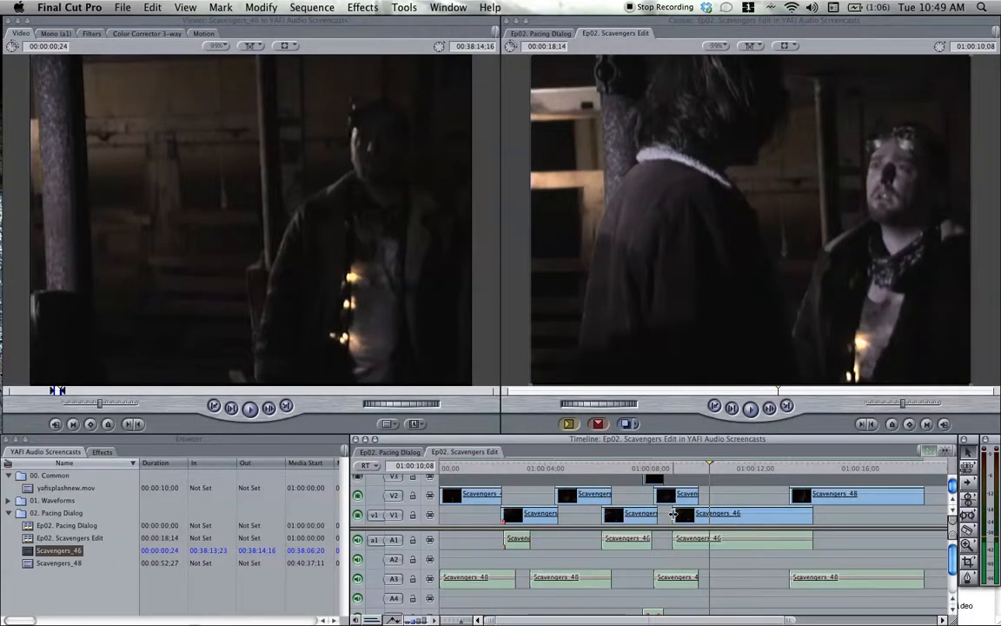
# Trim the third Scavengers_46 clip's start to 01:00:10;08, shift it and the last Scavengers_48 clip earlier to close the gap, and replay.
pyautogui.moveTo(674, 513); pyautogui.dragTo(711, 518)
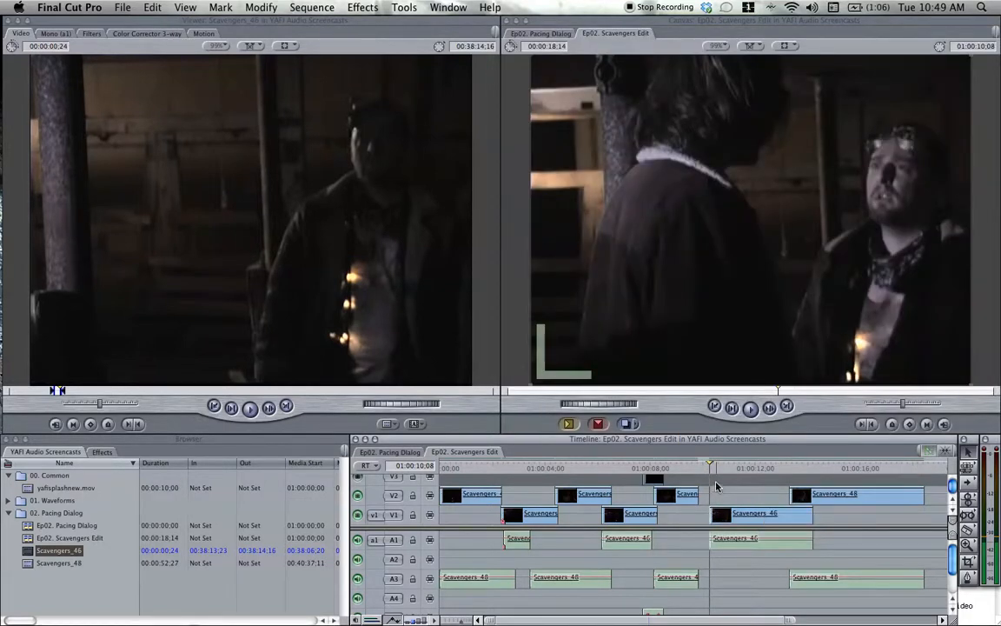
pyautogui.moveTo(718, 494); pyautogui.dragTo(780, 520)
pyautogui.click(650, 467)
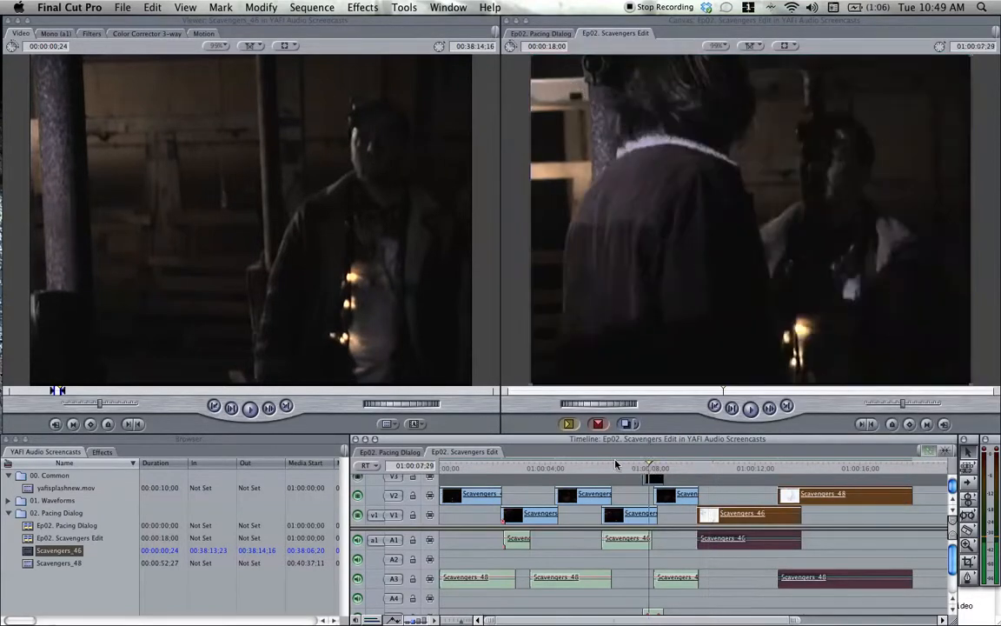
pyautogui.click(617, 465)
pyautogui.press('space')
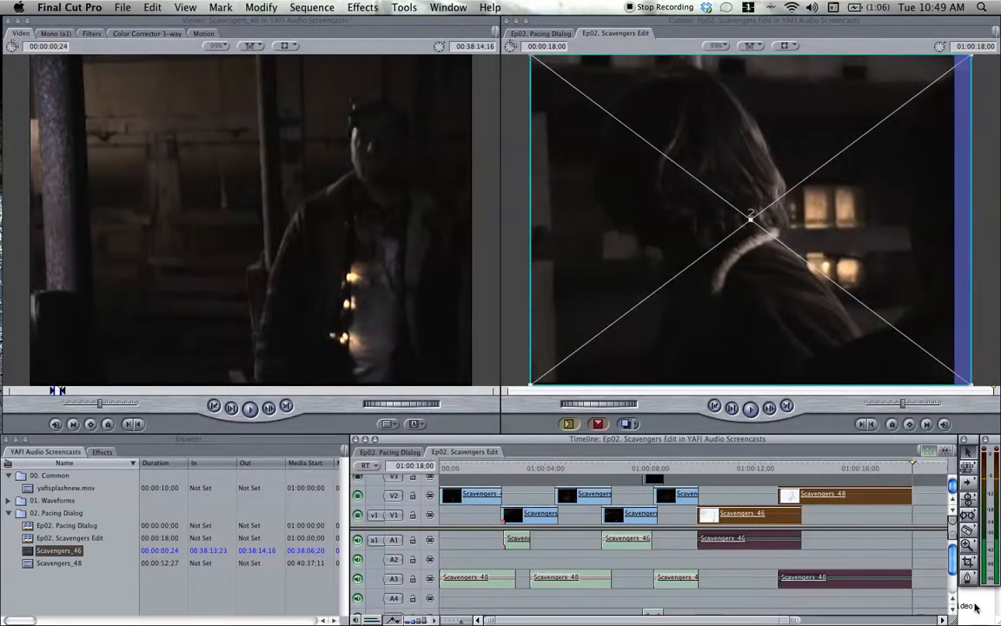
# Switch to the TextEdit notes, highlight "Restructure" in the topic list, and return to Final Cut Pro.
pyautogui.press('super+Tab')
pyautogui.moveTo(802, 536); pyautogui.dragTo(845, 578)
pyautogui.doubleClick(836, 586)
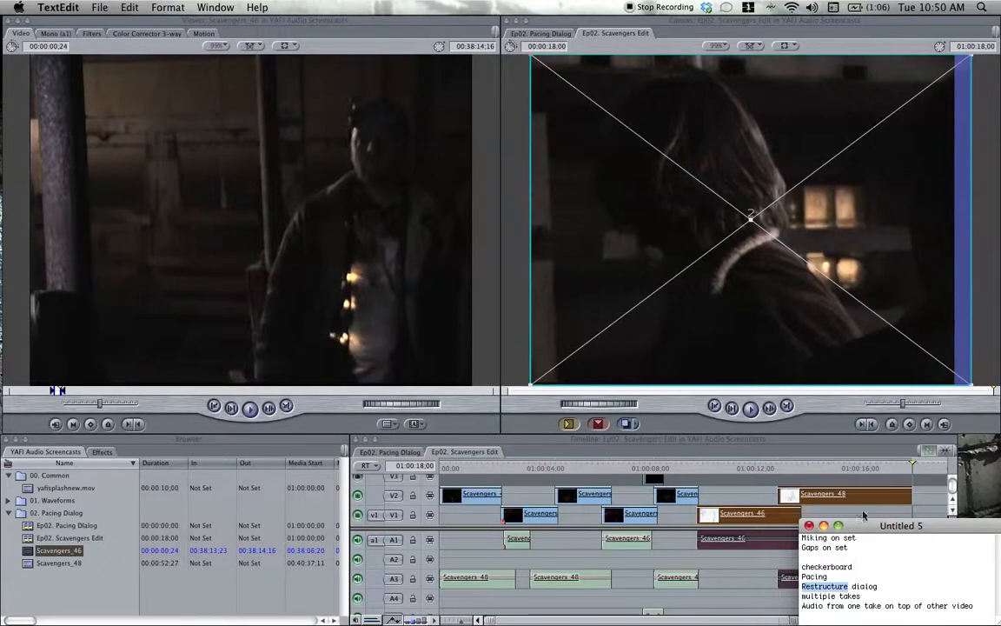
pyautogui.click(833, 446)
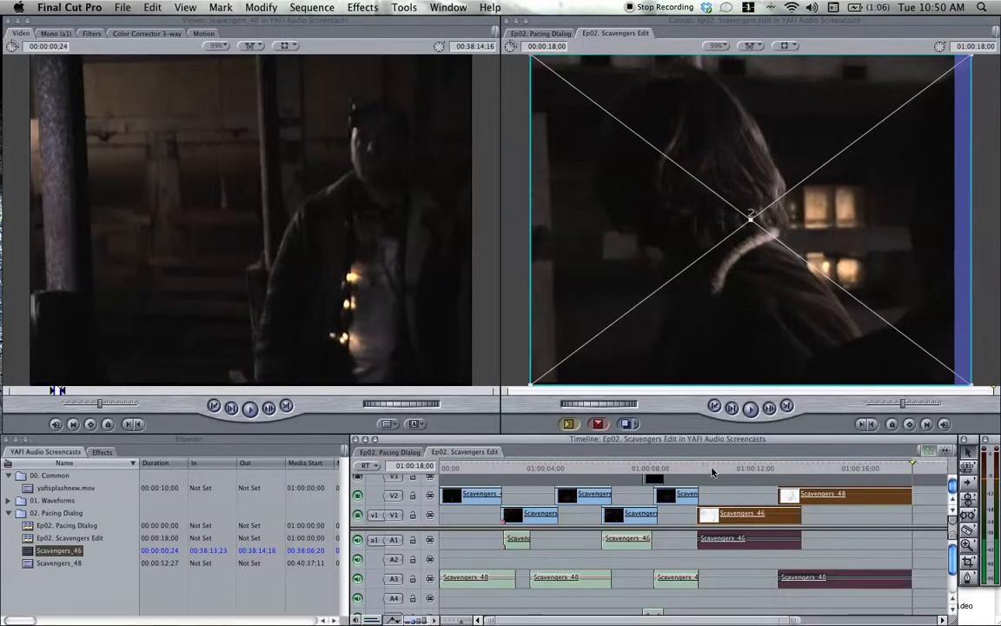
# Cue the playhead inside the last Scavengers_48 clip, around 01:00:14;18, to find the line under discussion.
pyautogui.click(713, 469)
pyautogui.click(784, 470)
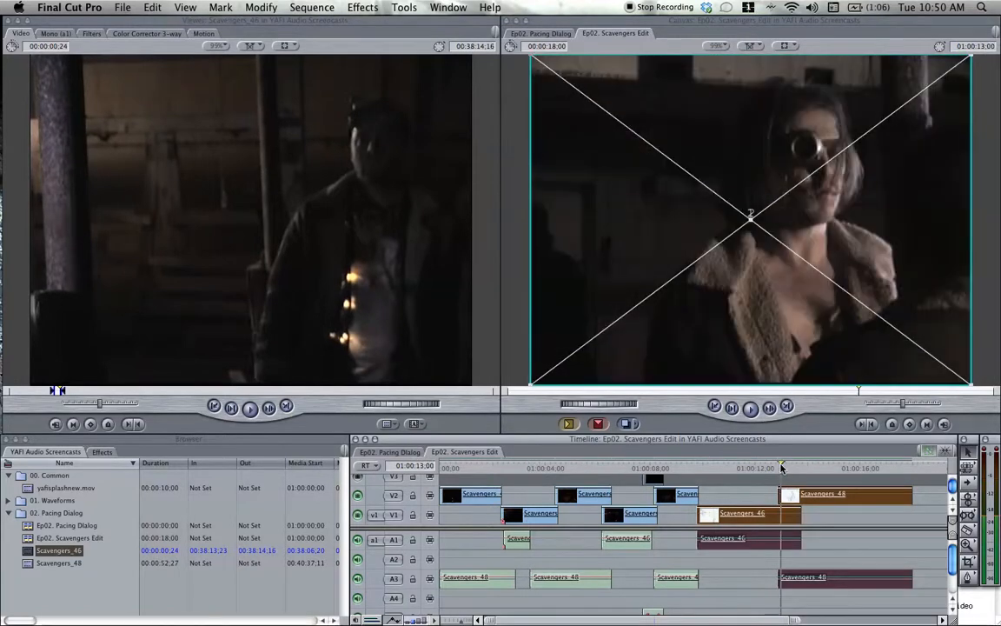
pyautogui.moveTo(784, 469); pyautogui.dragTo(825, 469)
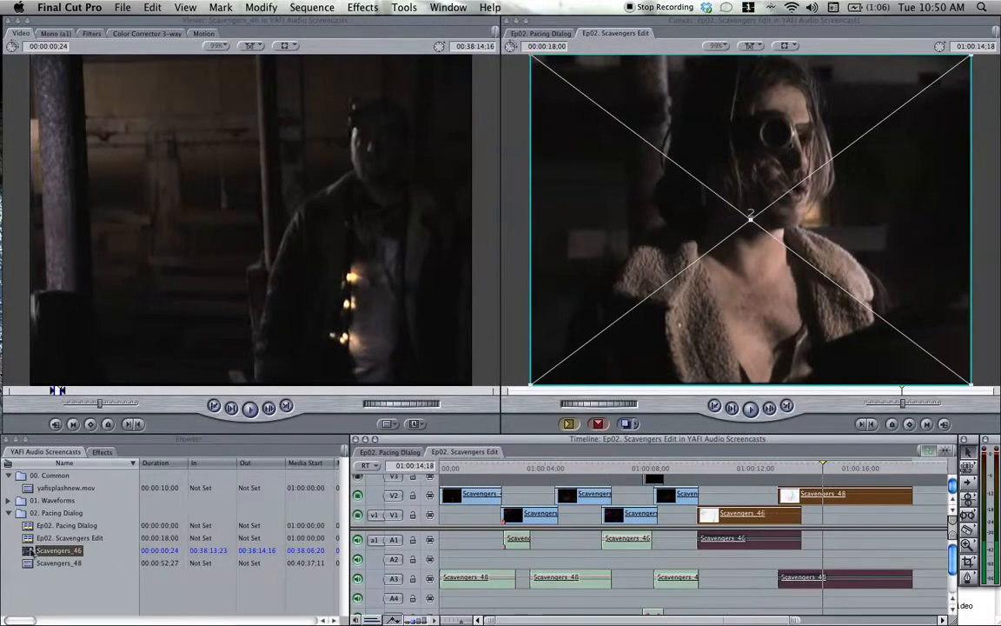
# Open the source clip Scavengers_46, audition its footage around 00:38:45;17, and replay the sequence from the third Scavengers_48 clip.
pyautogui.doubleClick(28, 553)
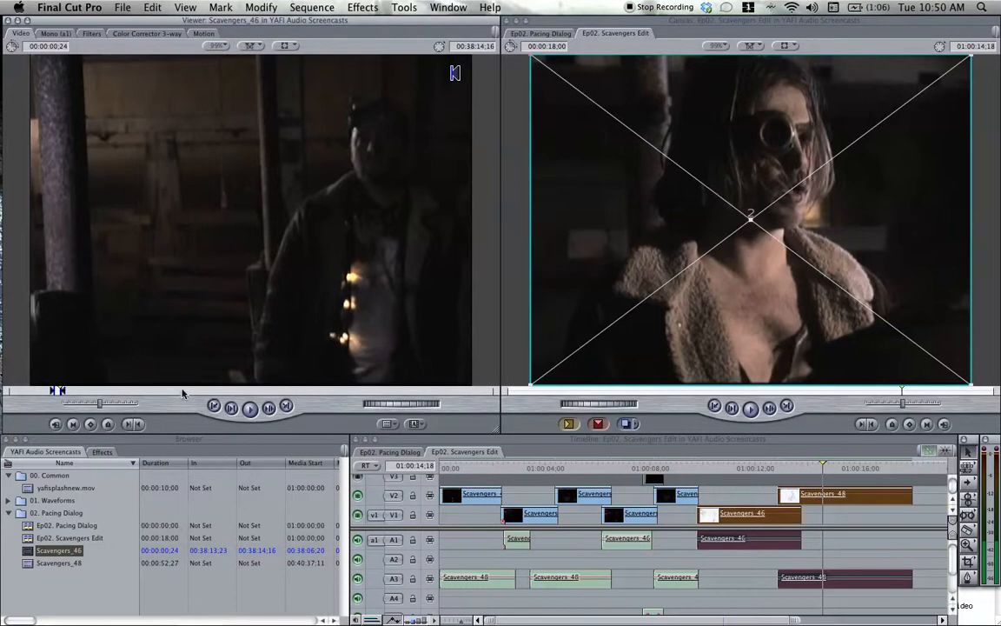
pyautogui.moveTo(182, 392); pyautogui.dragTo(265, 393)
pyautogui.press('space')
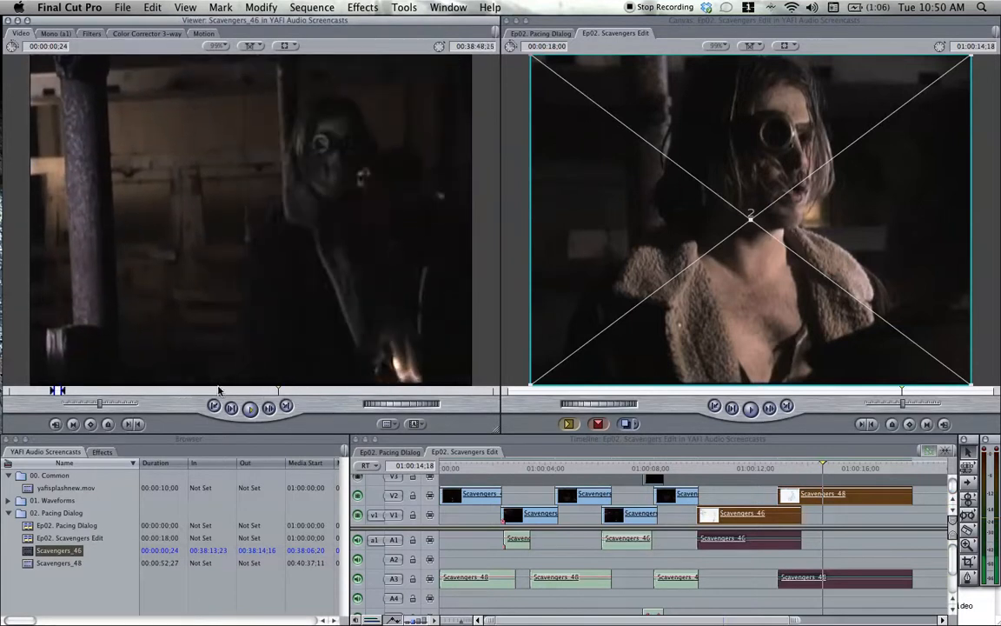
pyautogui.click(219, 391)
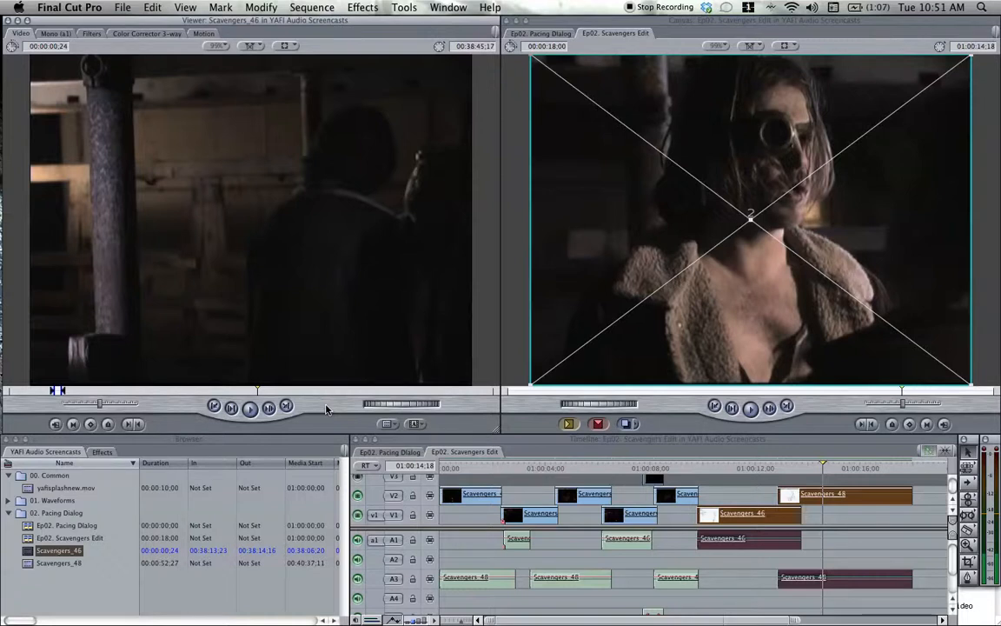
pyautogui.click(658, 468)
pyautogui.press('space')
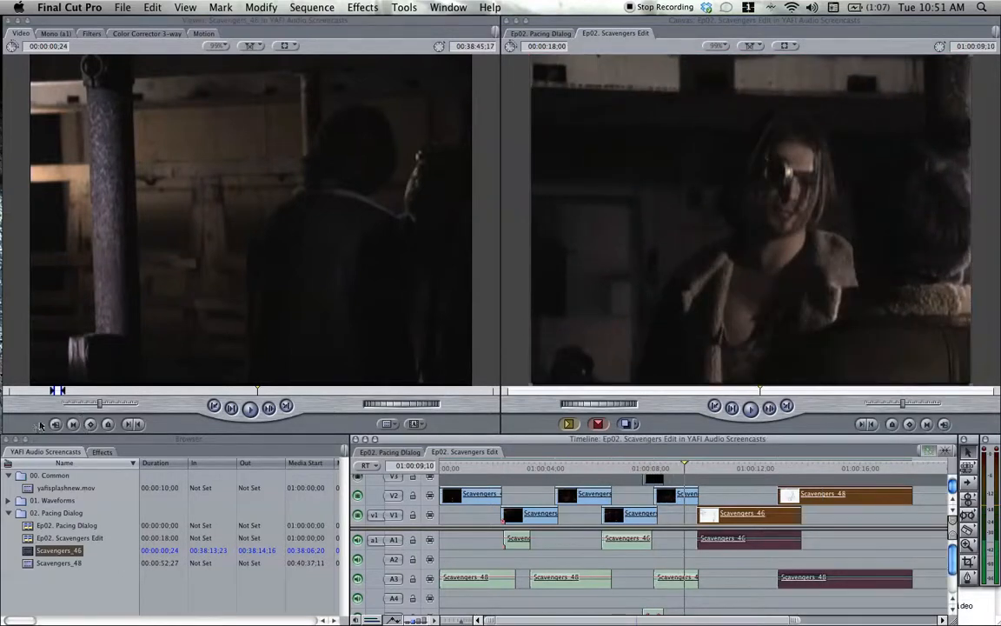
# Mark a new excerpt in the source clip Scavengers_46 from 00:38:33;06 to 00:38:34;18.
pyautogui.moveTo(236, 393); pyautogui.dragTo(172, 393)
pyautogui.press('i')
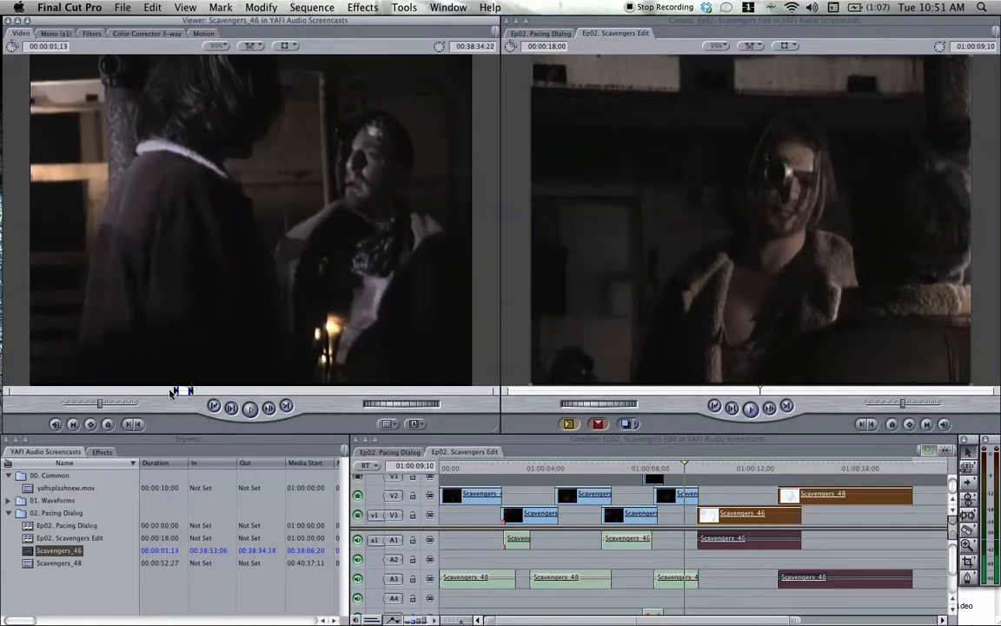
pyautogui.press('o')
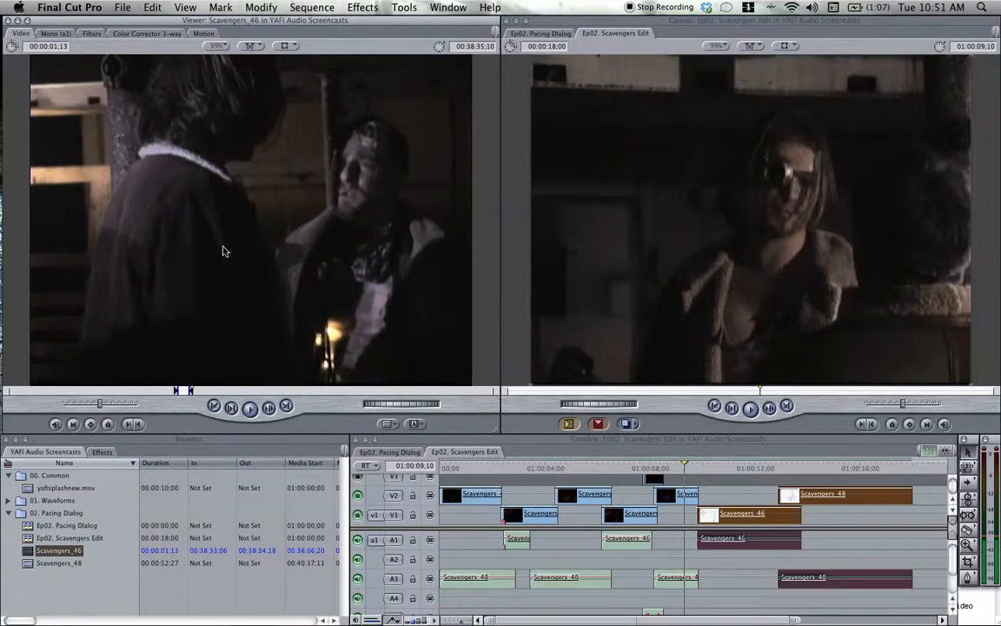
# Replay the passage from the third Scavengers_48 clip into the third Scavengers_46 clip.
pyautogui.click(677, 471)
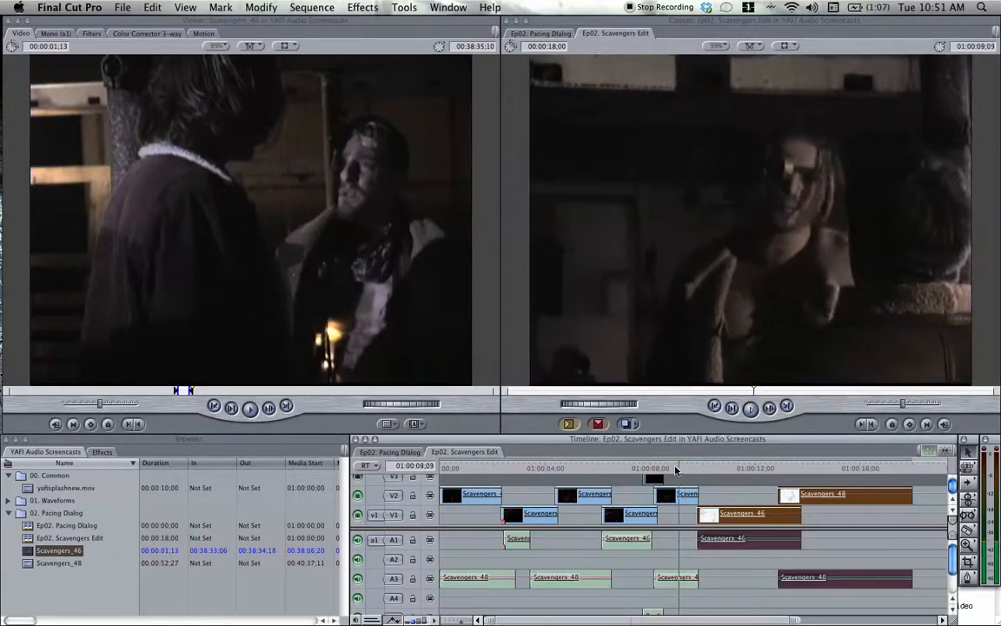
pyautogui.press('space')
pyautogui.press('space')
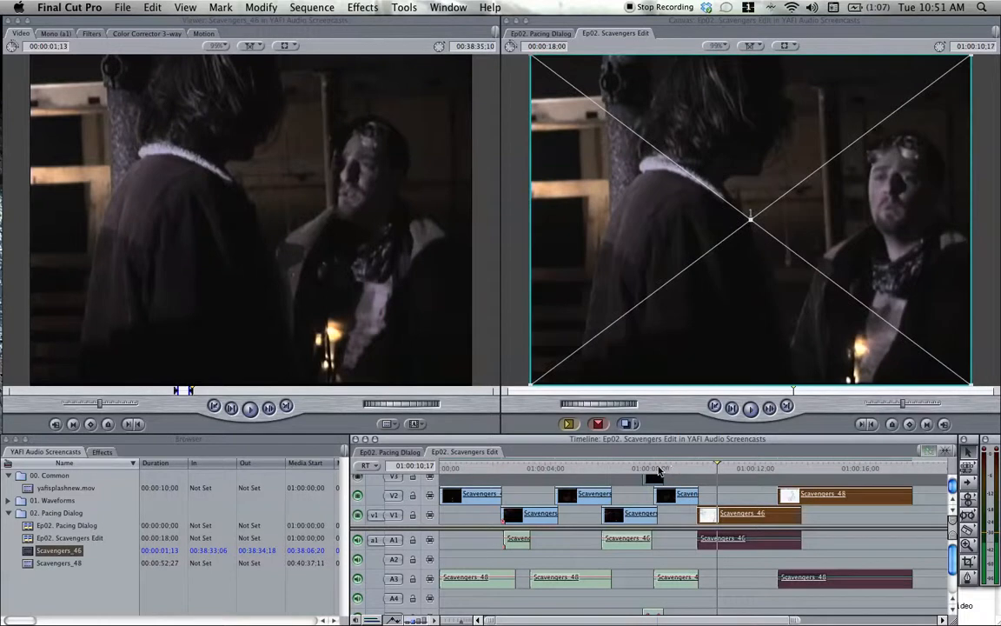
pyautogui.click(661, 469)
pyautogui.press('space')
pyautogui.press('space')
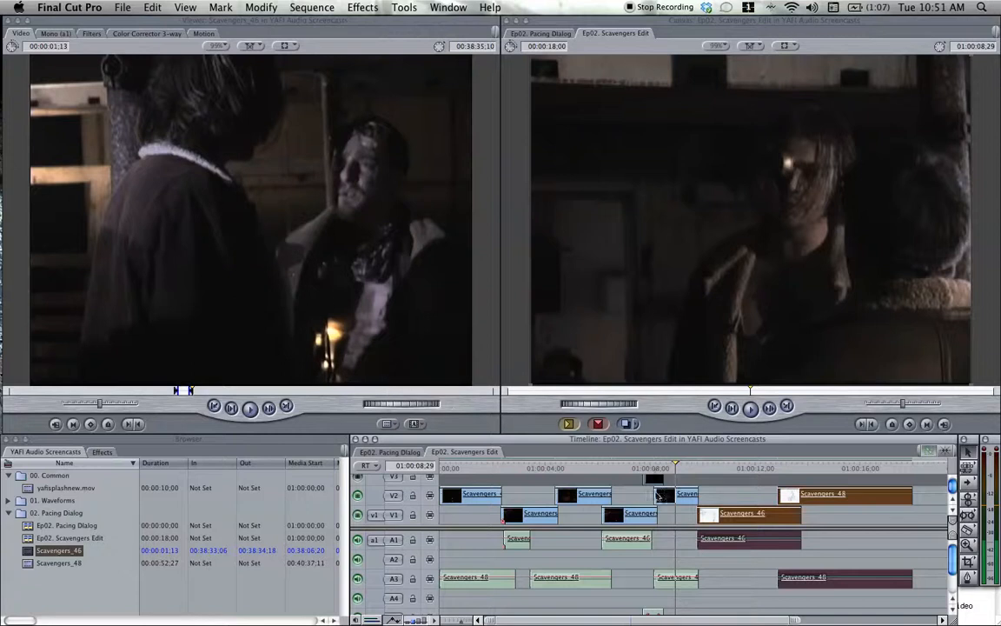
# Replace the existing V3 excerpt with the newly marked Scavengers_46 excerpt above the third Scavengers_48 clip, and cue the playhead at 01:00:08;03.
pyautogui.click(652, 480)
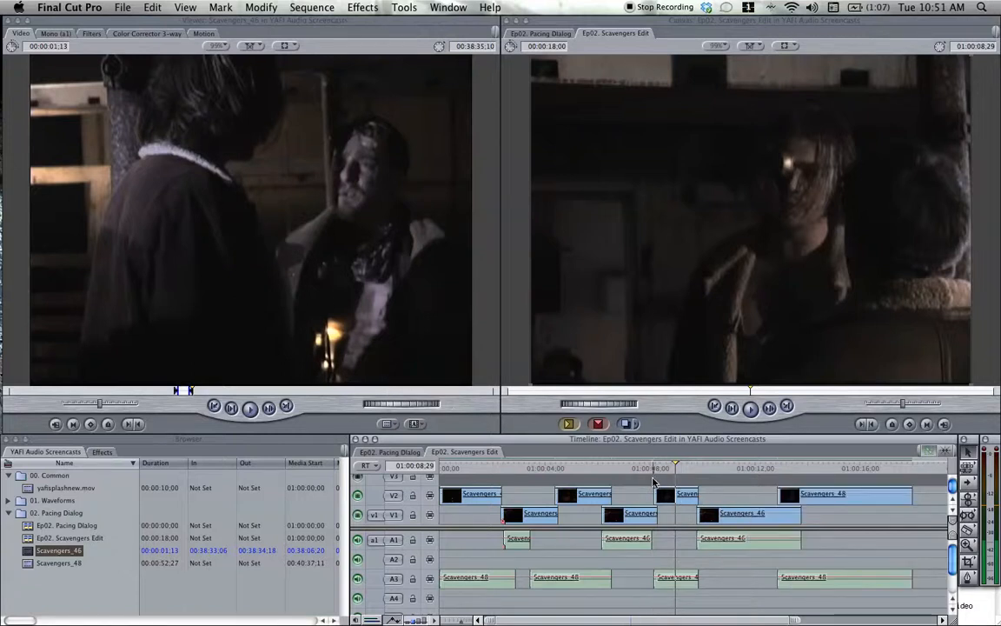
pyautogui.moveTo(484, 415); pyautogui.dragTo(662, 469)
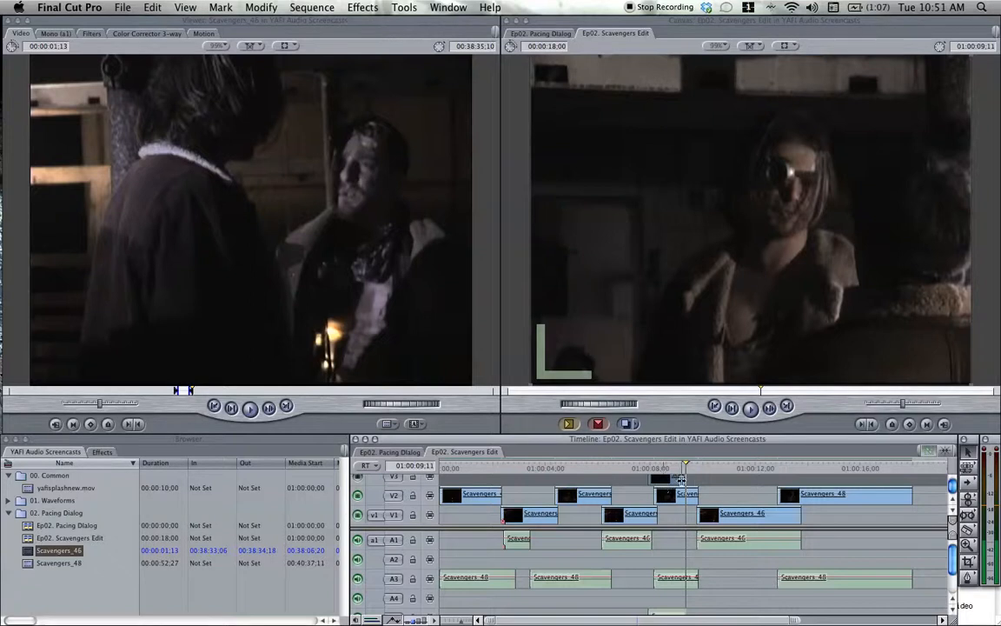
pyautogui.moveTo(679, 474); pyautogui.dragTo(653, 470)
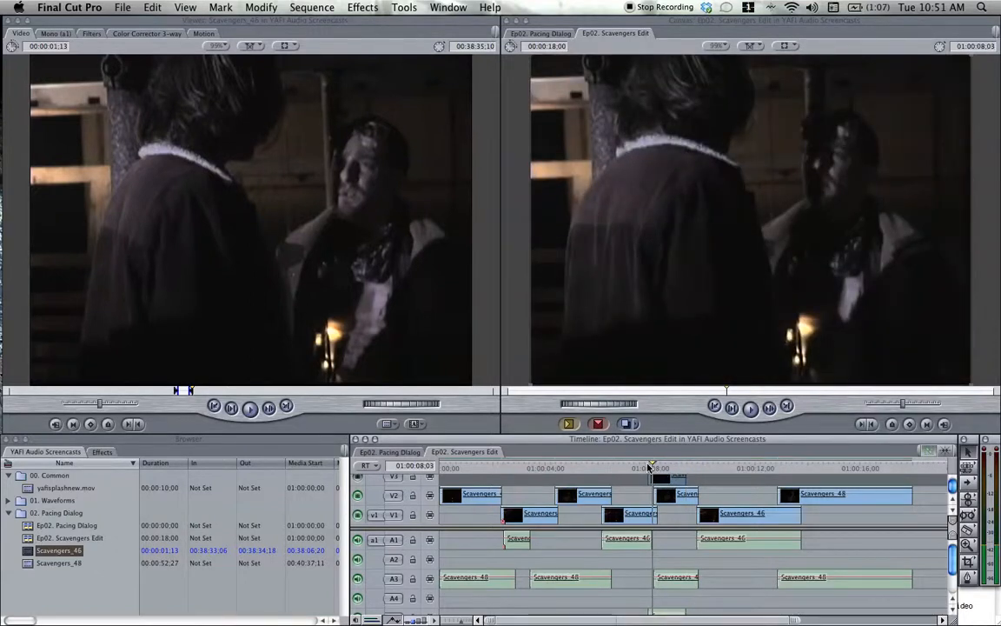
# Replay the passage under the new V3 excerpt several times, starting within the second Scavengers_46 clip.
pyautogui.press('space')
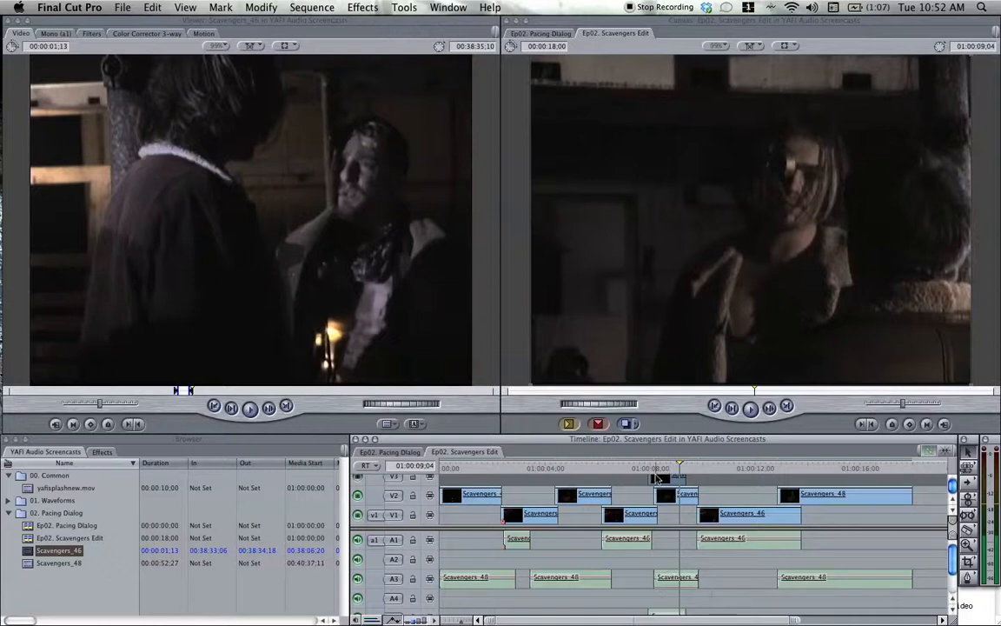
pyautogui.click(646, 468)
pyautogui.press('space')
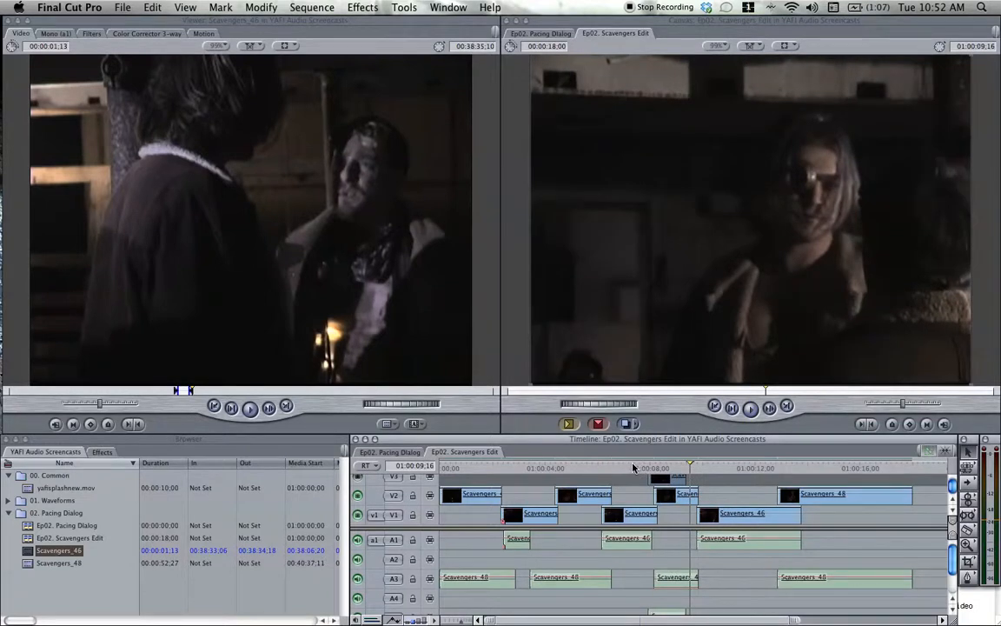
pyautogui.click(634, 467)
pyautogui.press('space')
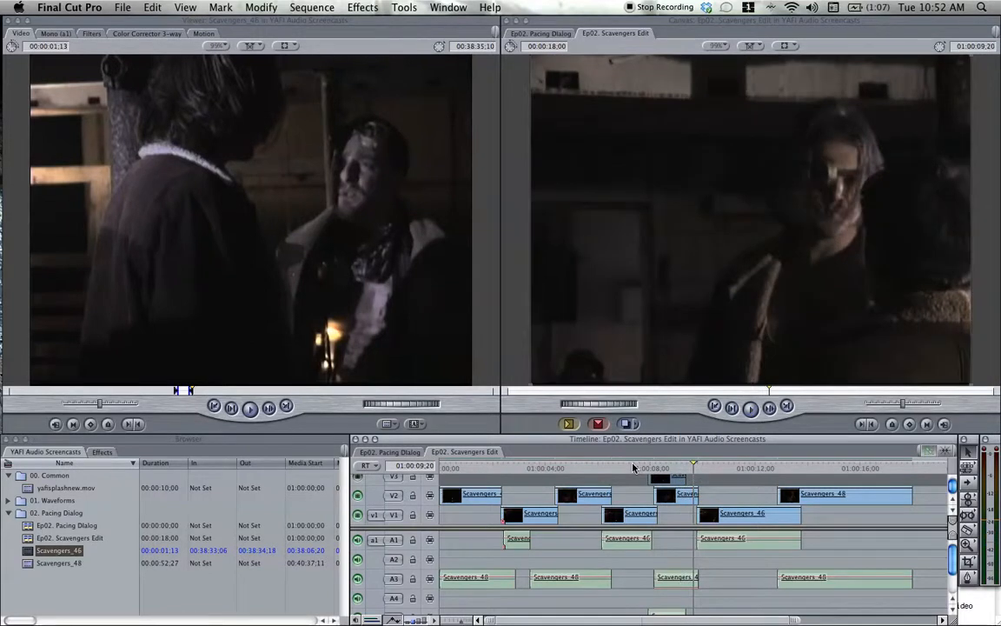
pyautogui.click(638, 467)
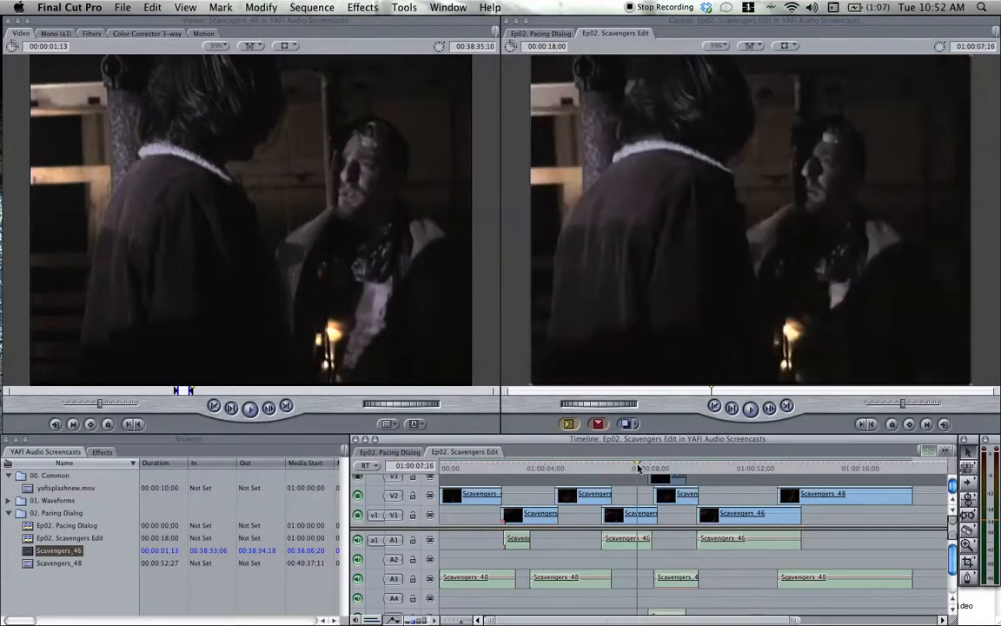
pyautogui.press('space')
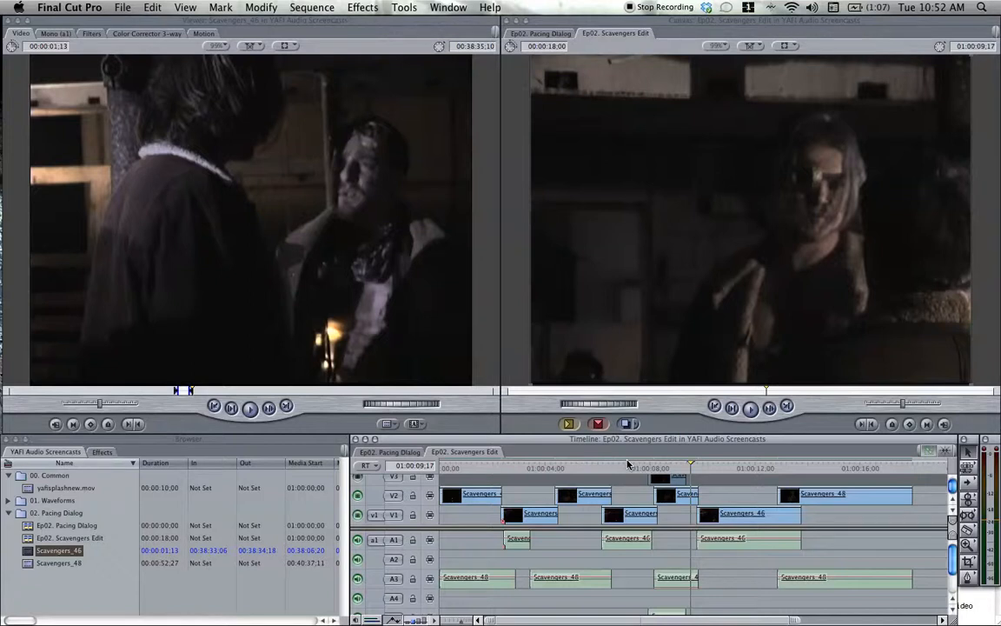
# Check the restructure topic in the TextEdit notes, return to Final Cut Pro, and play from the third Scavengers_46 clip into the last Scavengers_48 clip.
pyautogui.click(965, 614)
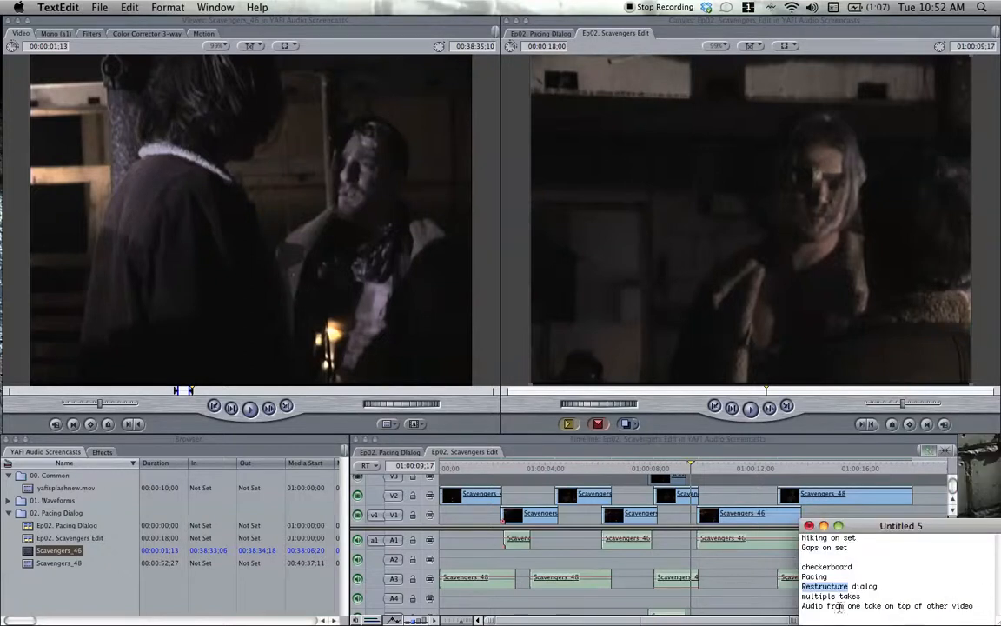
pyautogui.click(746, 447)
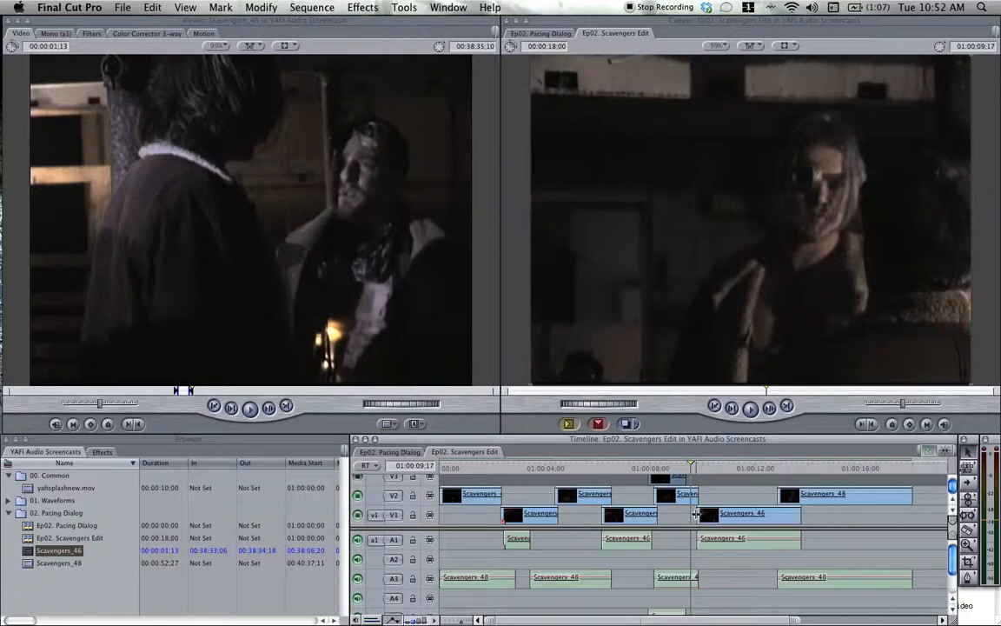
pyautogui.click(705, 469)
pyautogui.press('space')
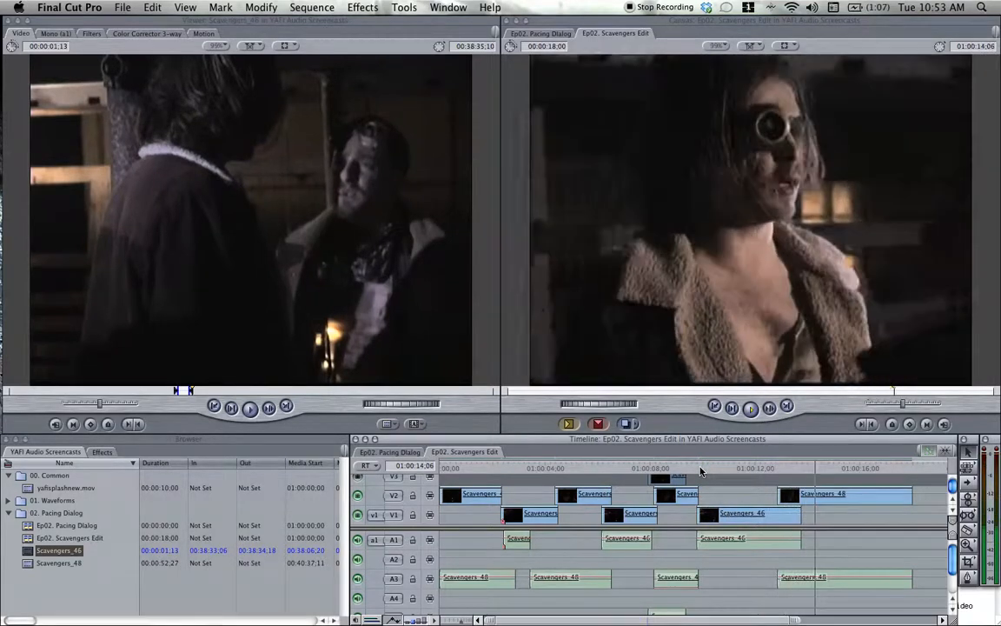
# Locate the break between lines in the last Scavengers_48 clip and split its video and audio at 01:00:14;16.
pyautogui.press('space')
pyautogui.press('j')
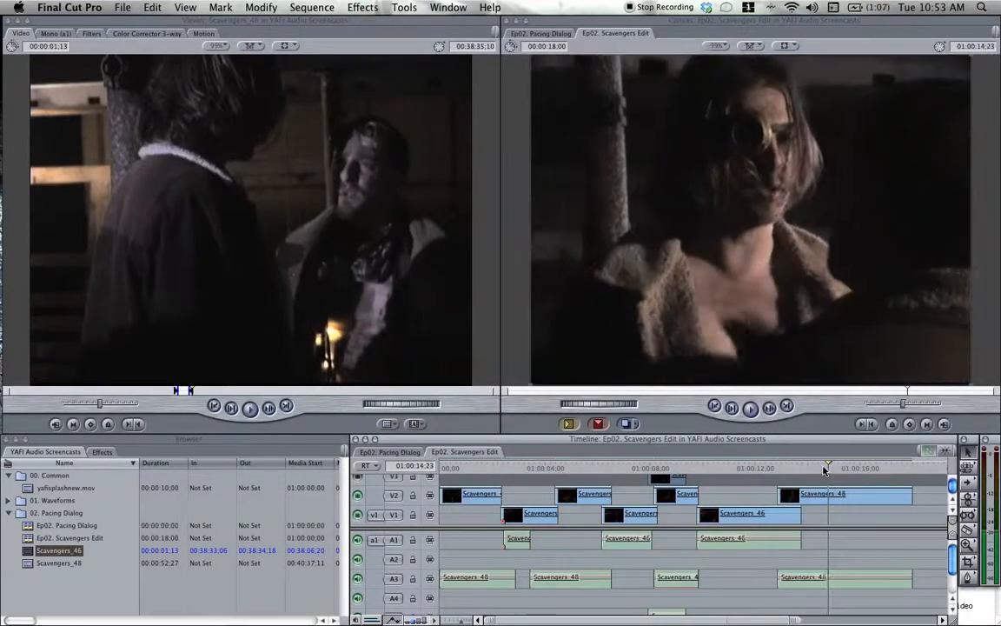
pyautogui.press('l')
pyautogui.press('j')
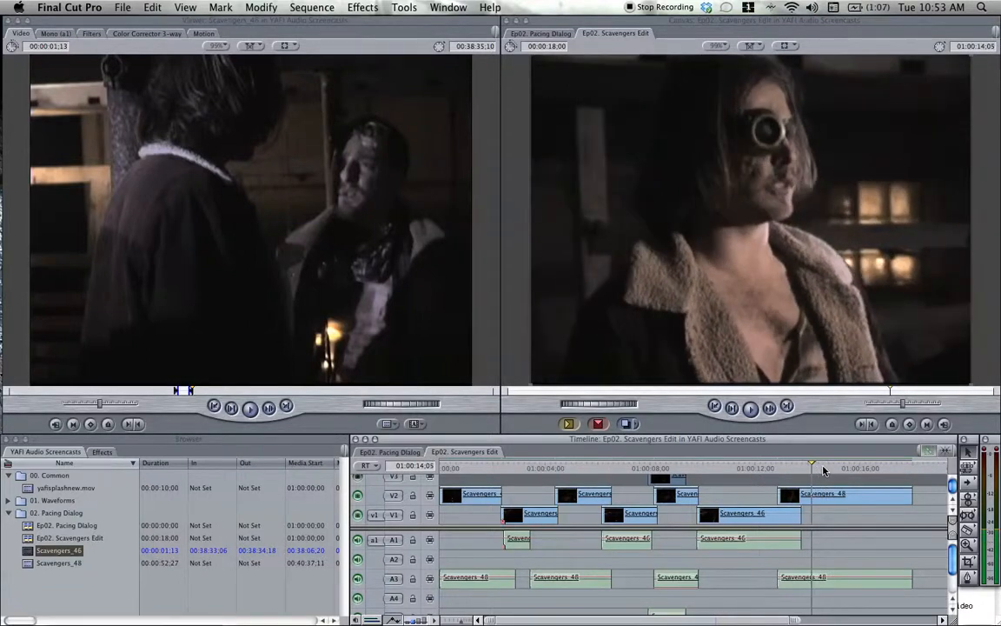
pyautogui.press('l')
pyautogui.press('Left')
pyautogui.press('Left')
pyautogui.press('b')
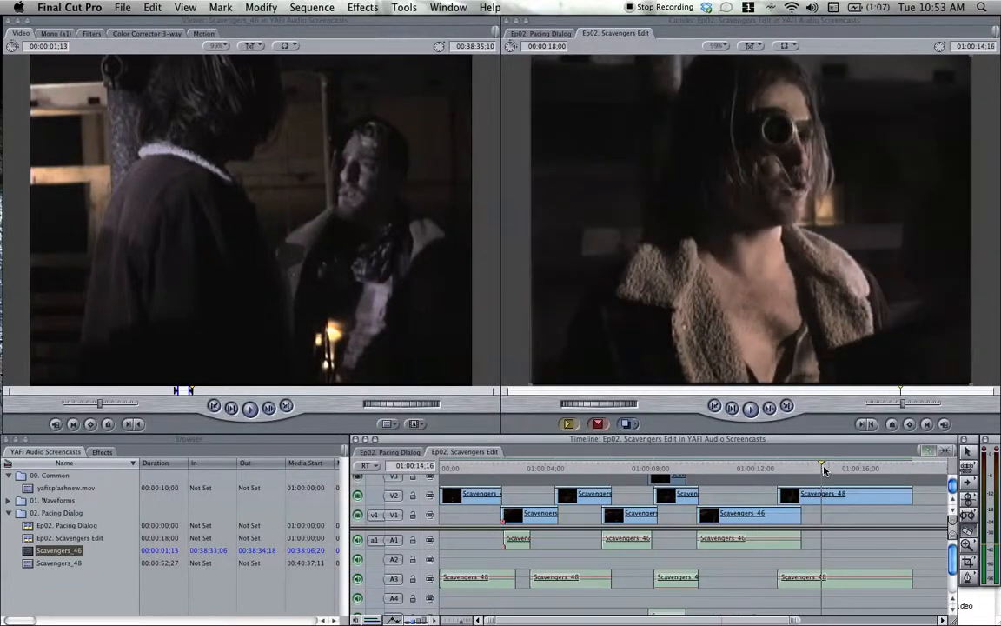
pyautogui.click(824, 494)
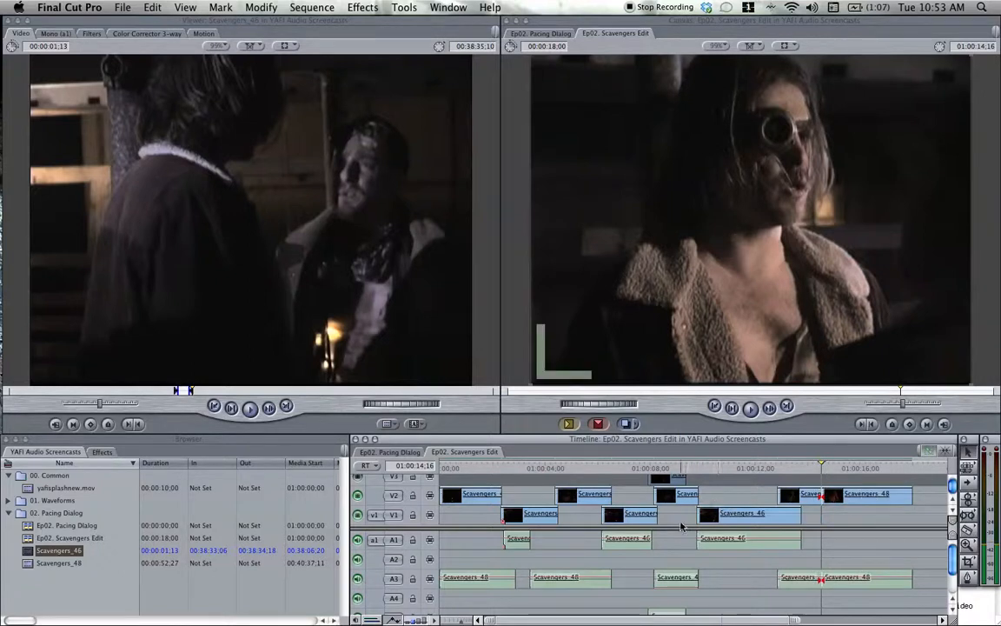
# Delete the V3 excerpt and the third Scavengers_48 clip, and move the second part of the split Scavengers_48 clip into their place.
pyautogui.click(675, 480)
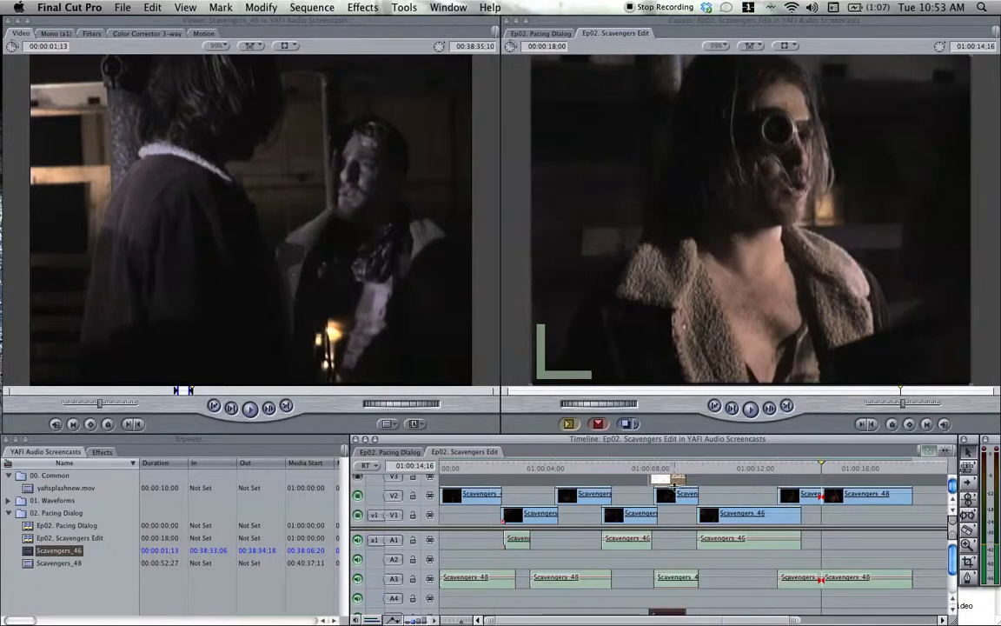
pyautogui.click(672, 500)
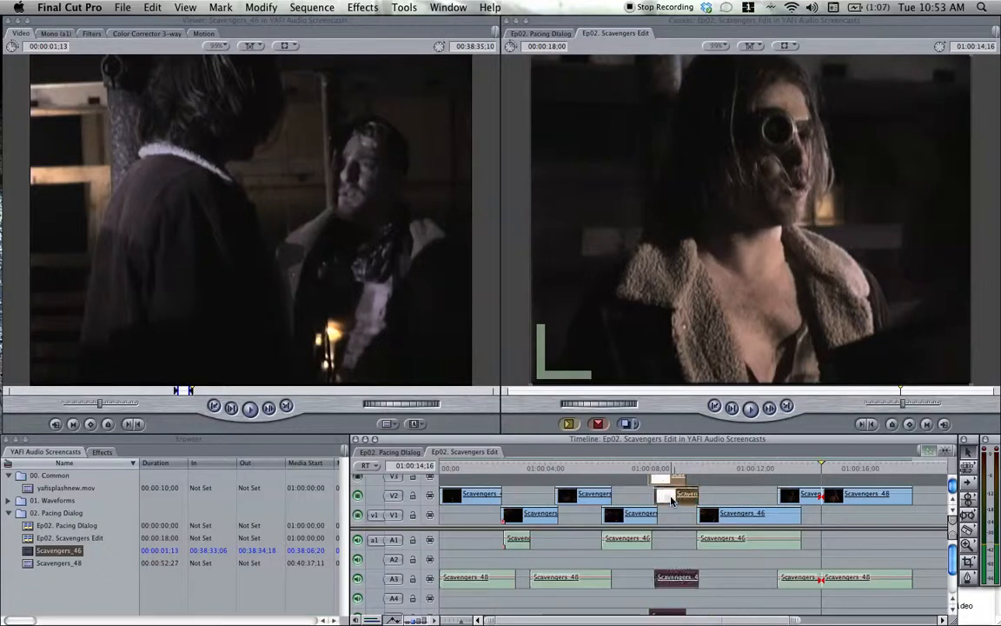
pyautogui.press('Delete')
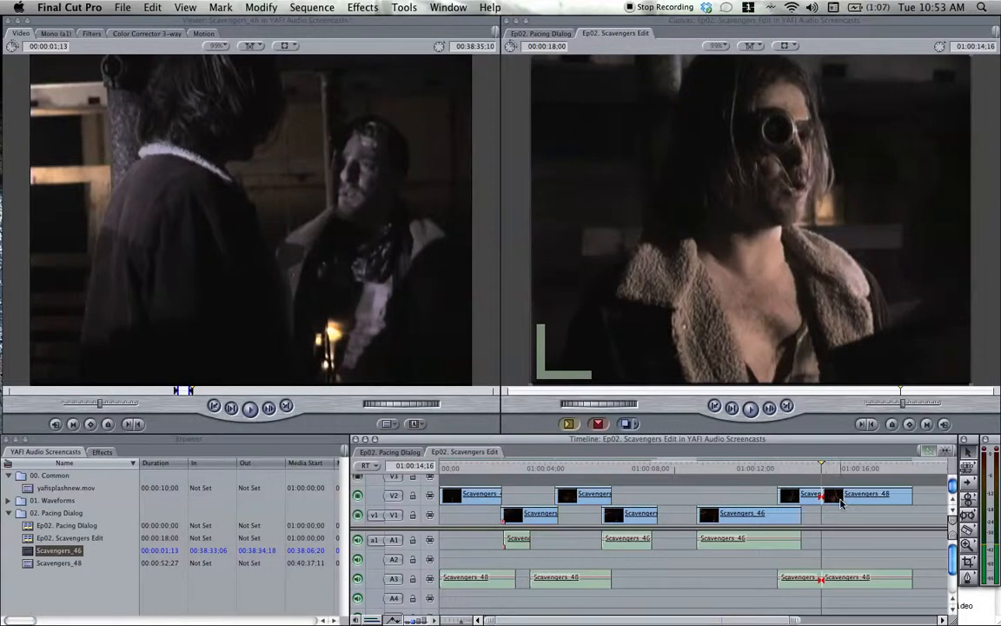
pyautogui.moveTo(841, 503); pyautogui.dragTo(670, 500)
# Replay the restructured passage from before the relocated Scavengers_48 clip and find where its line ends.
pyautogui.click(636, 471)
pyautogui.press('space')
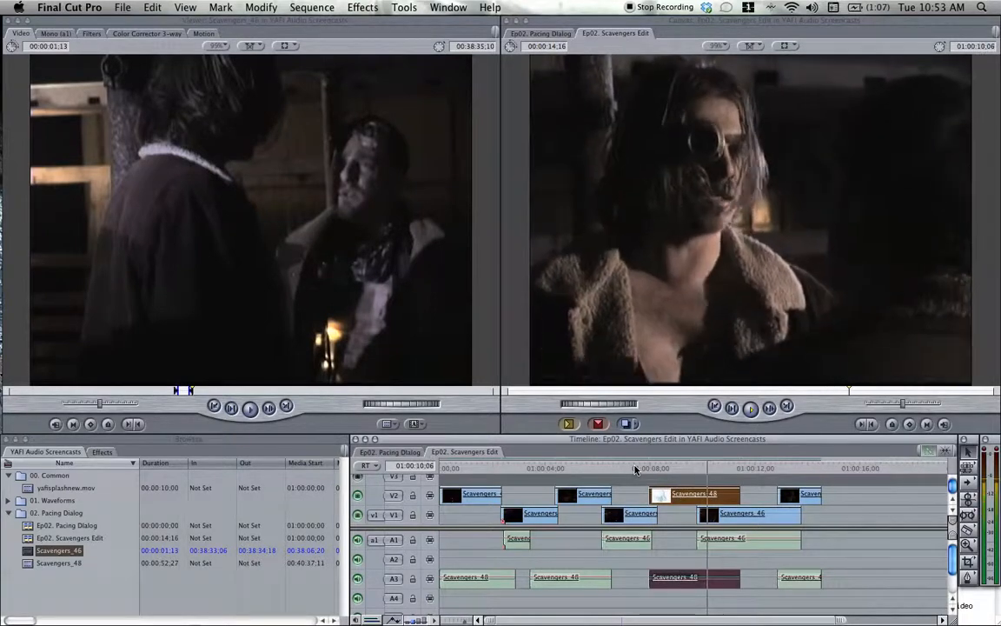
pyautogui.press('space')
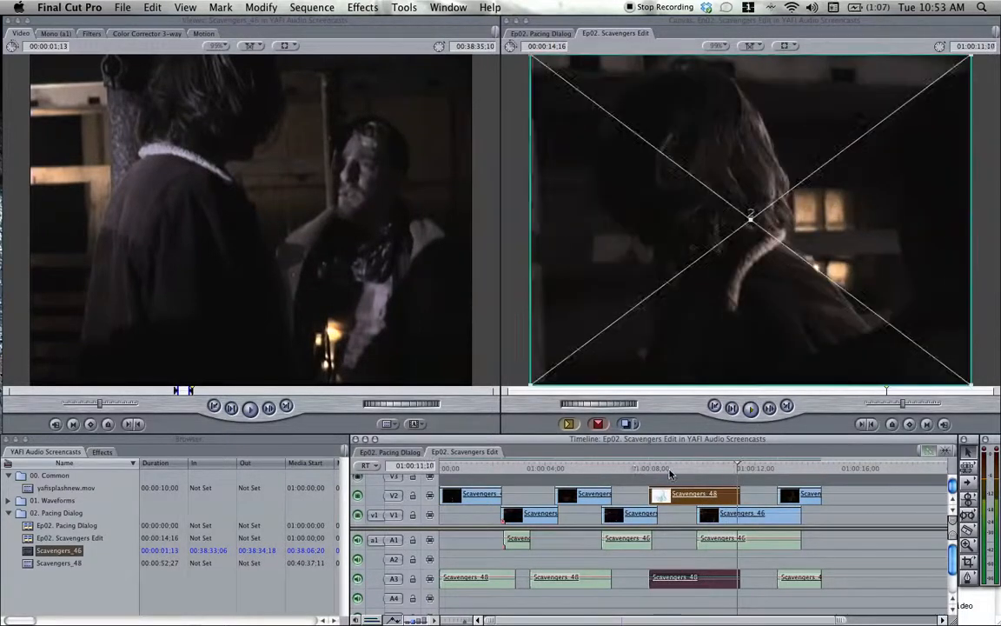
pyautogui.click(670, 468)
pyautogui.press('space')
pyautogui.press('space')
pyautogui.click(626, 469)
pyautogui.press('space')
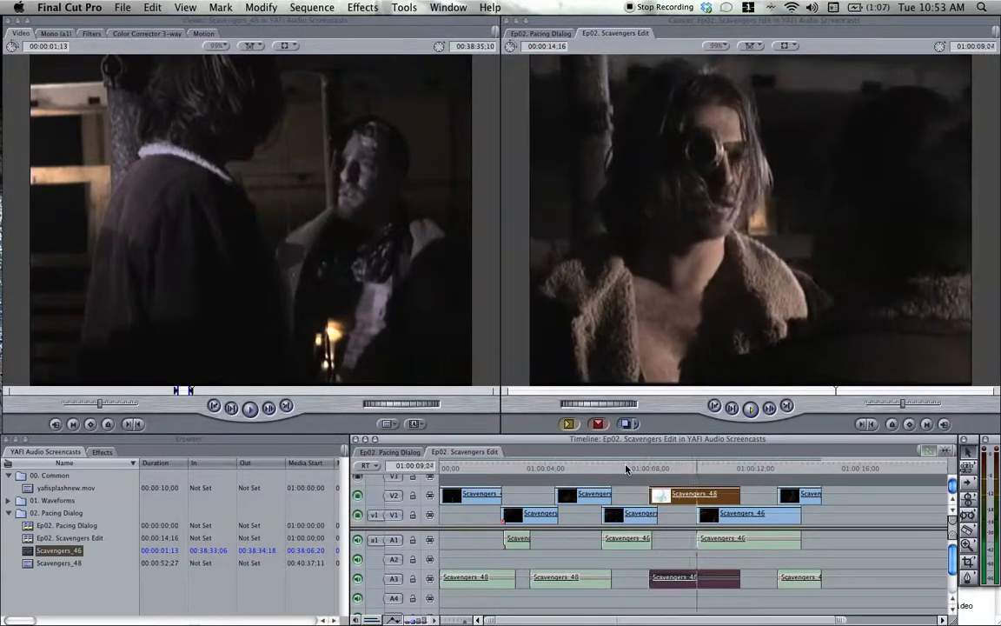
pyautogui.press('space')
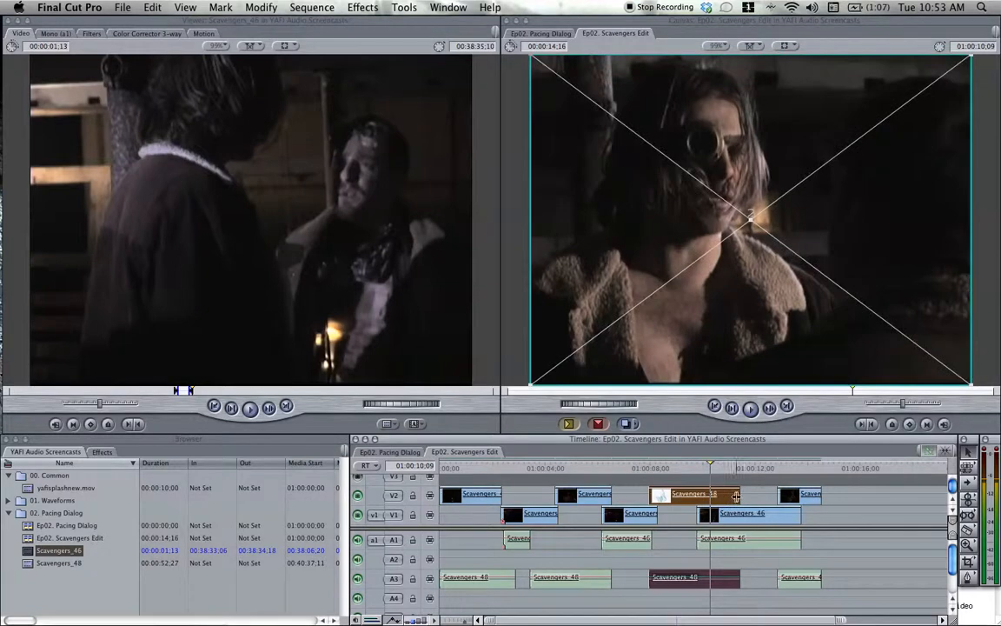
# Trim the relocated Scavengers_48 clip's end back to just past the start of the third Scavengers_46 clip, and replay the cut.
pyautogui.moveTo(736, 495); pyautogui.dragTo(703, 495)
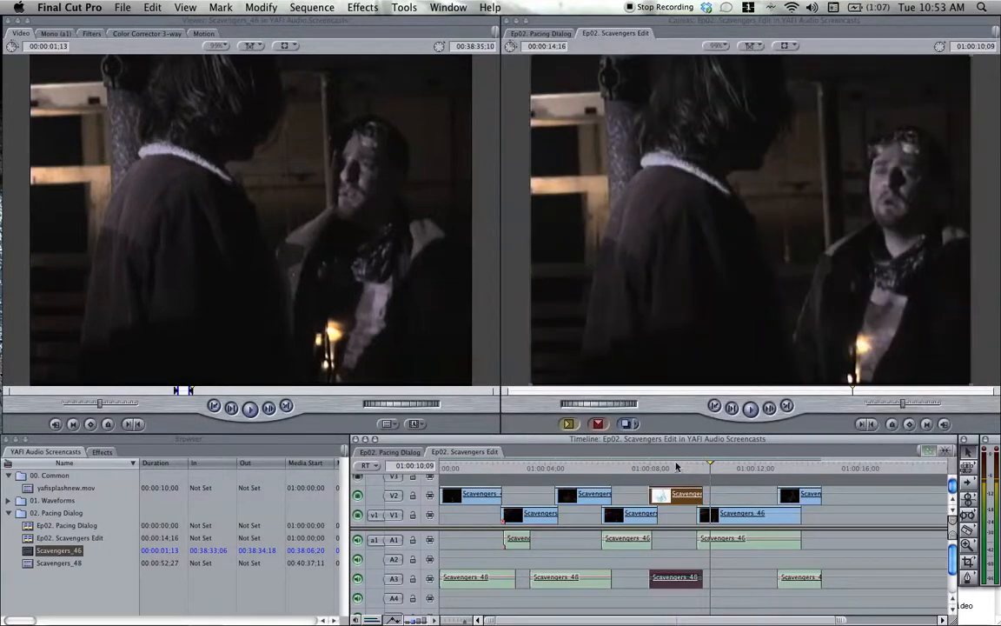
pyautogui.click(677, 468)
pyautogui.press('space')
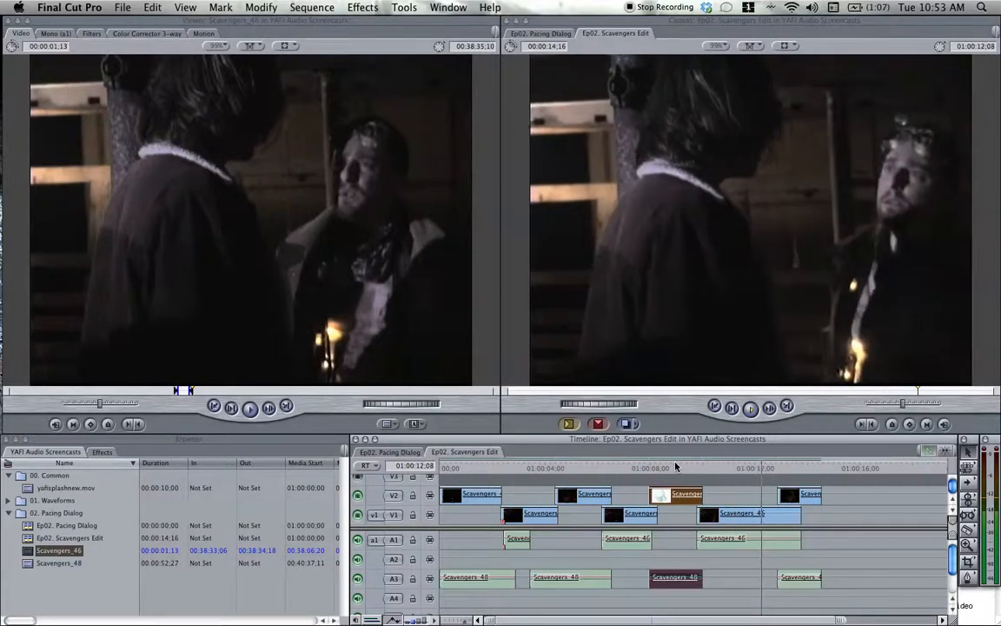
# Replay the Scavengers edit from within the second V2 clip to its end, and highlight the "multiple takes" line in the TextEdit notes.
pyautogui.click(579, 467)
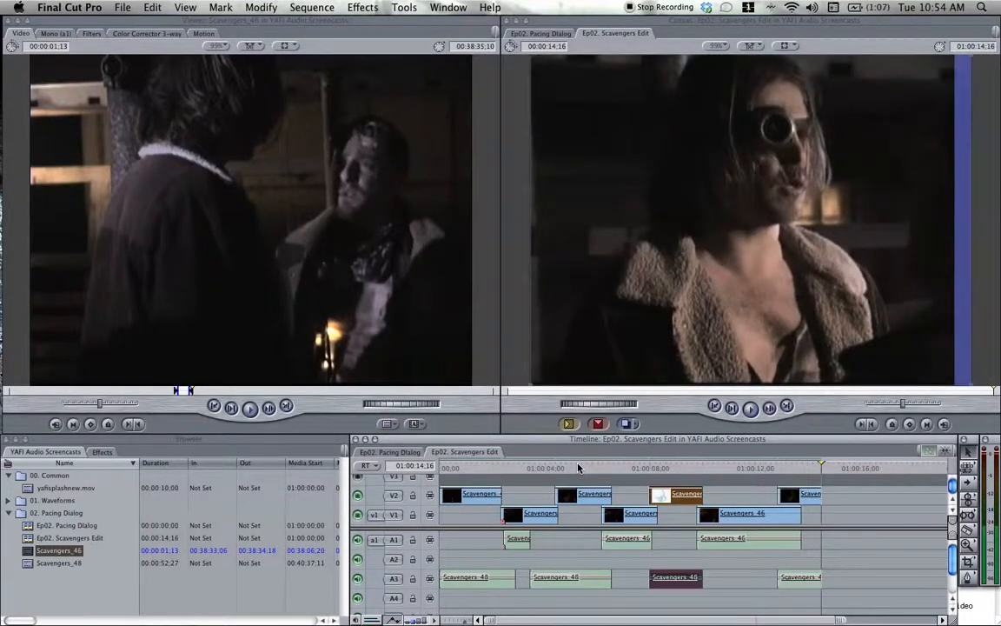
pyautogui.click(986, 615)
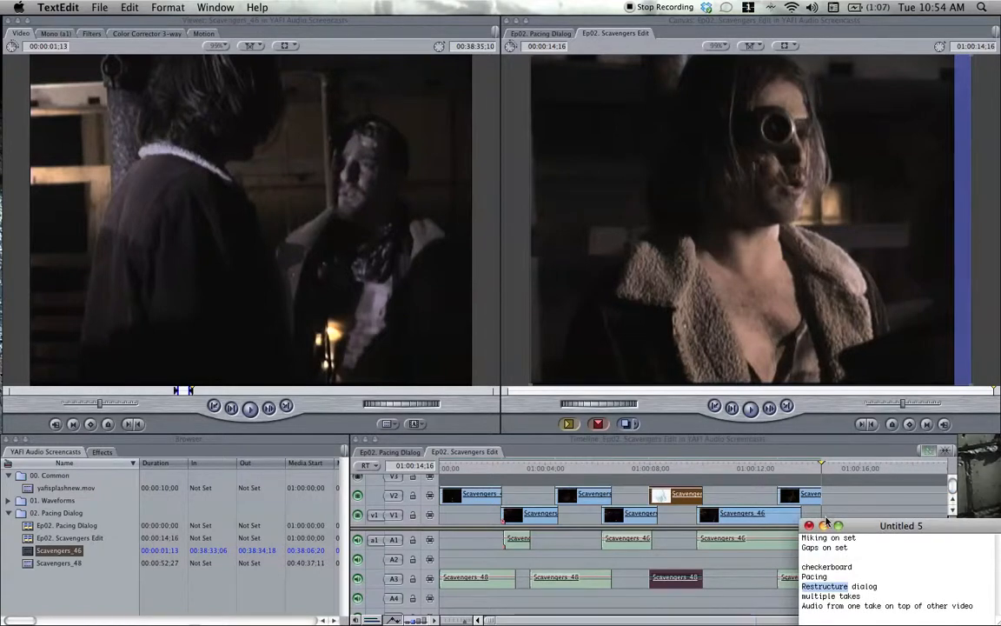
pyautogui.doubleClick(855, 596)
pyautogui.tripleClick(858, 597)
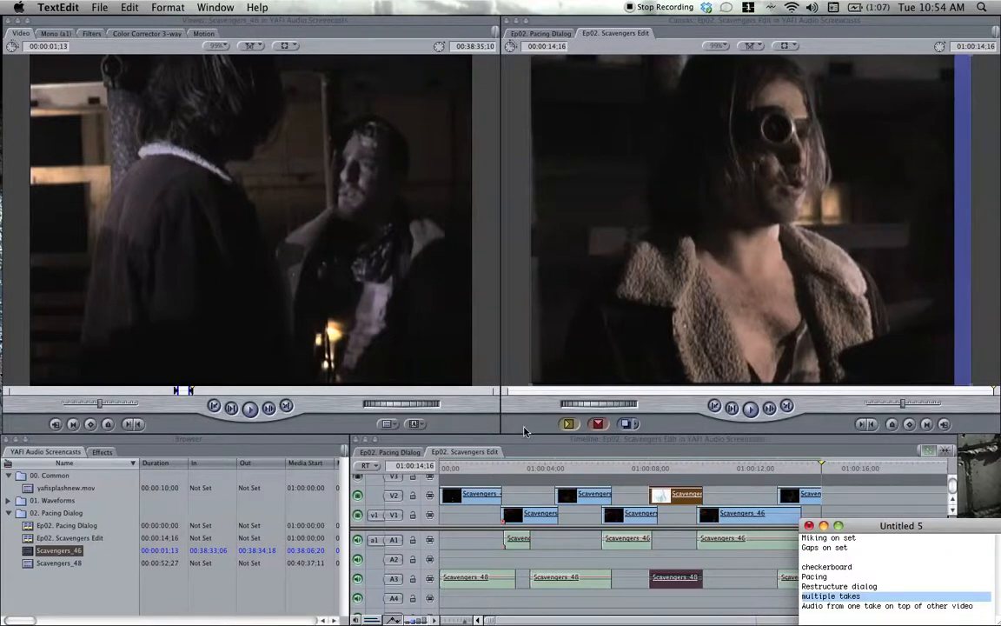
# Return to Final Cut Pro, open the yafisplashnew.mov clip in the Viewer and play it from its beginning.
pyautogui.click(758, 445)
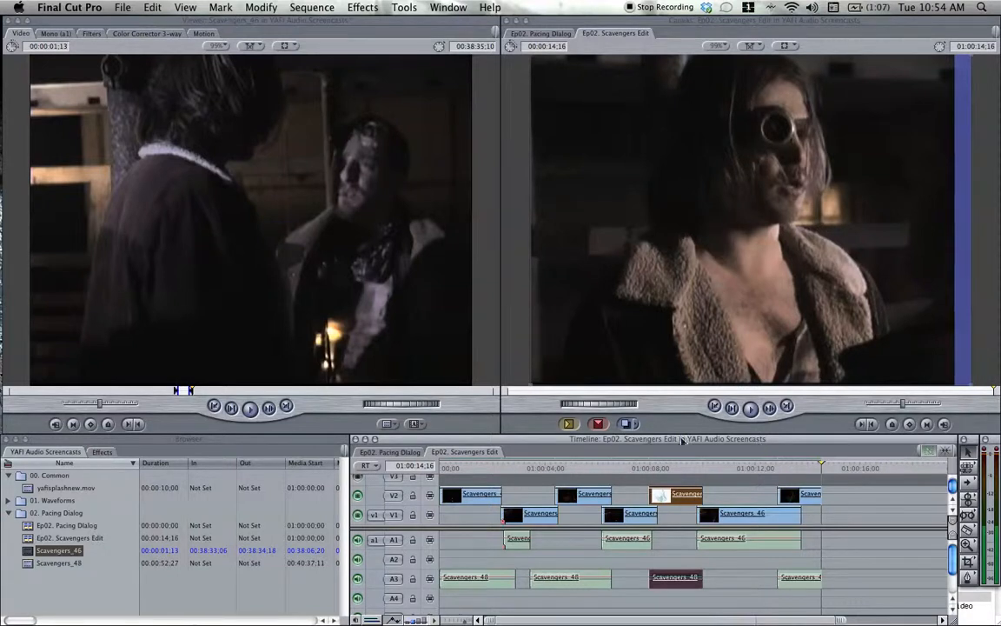
pyautogui.doubleClick(27, 488)
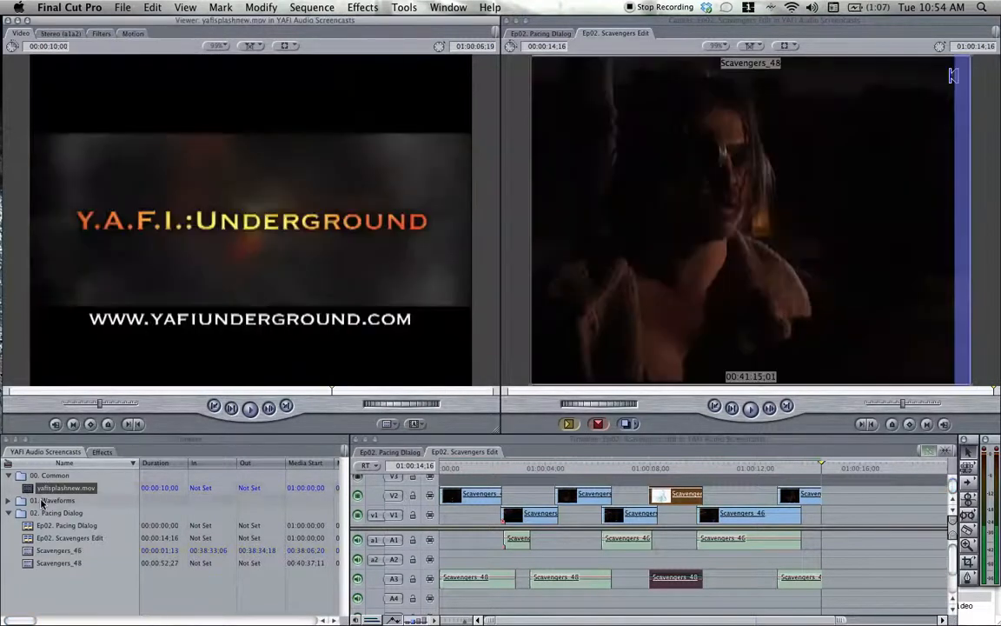
pyautogui.moveTo(189, 255); pyautogui.dragTo(235, 231)
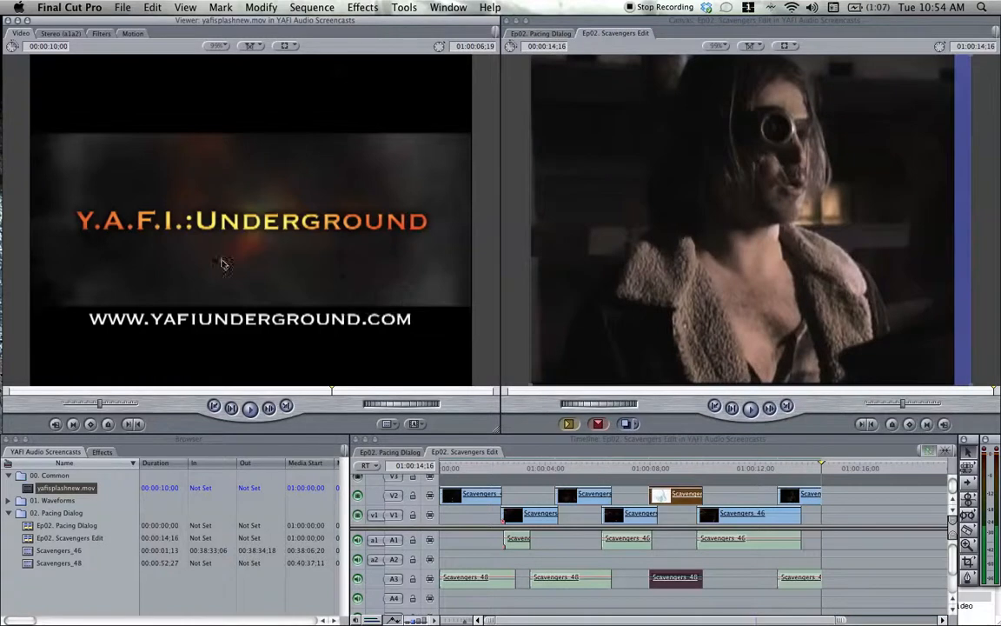
pyautogui.moveTo(180, 391); pyautogui.dragTo(29, 390)
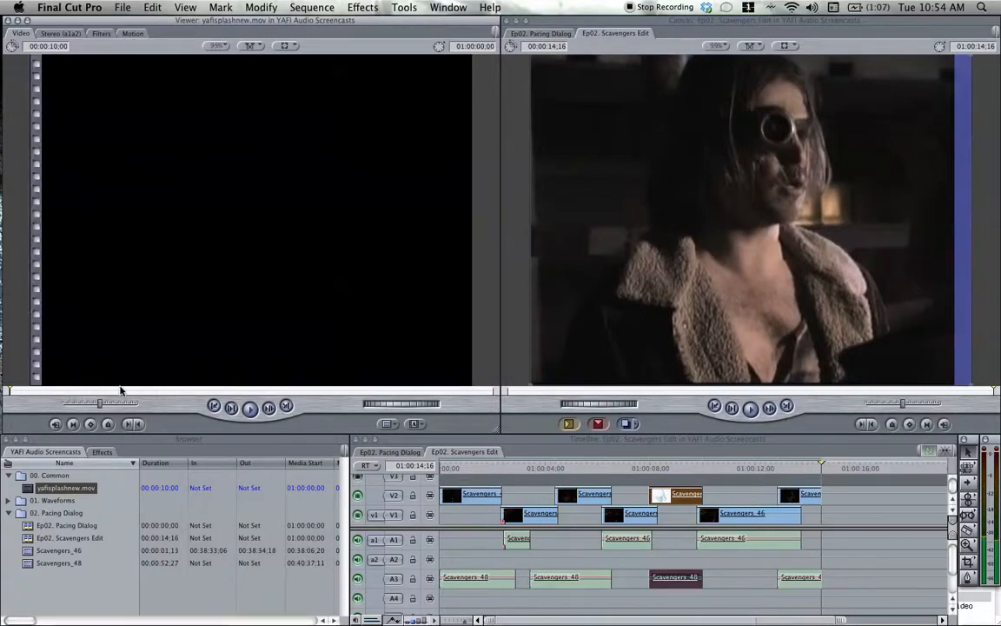
pyautogui.press('space')
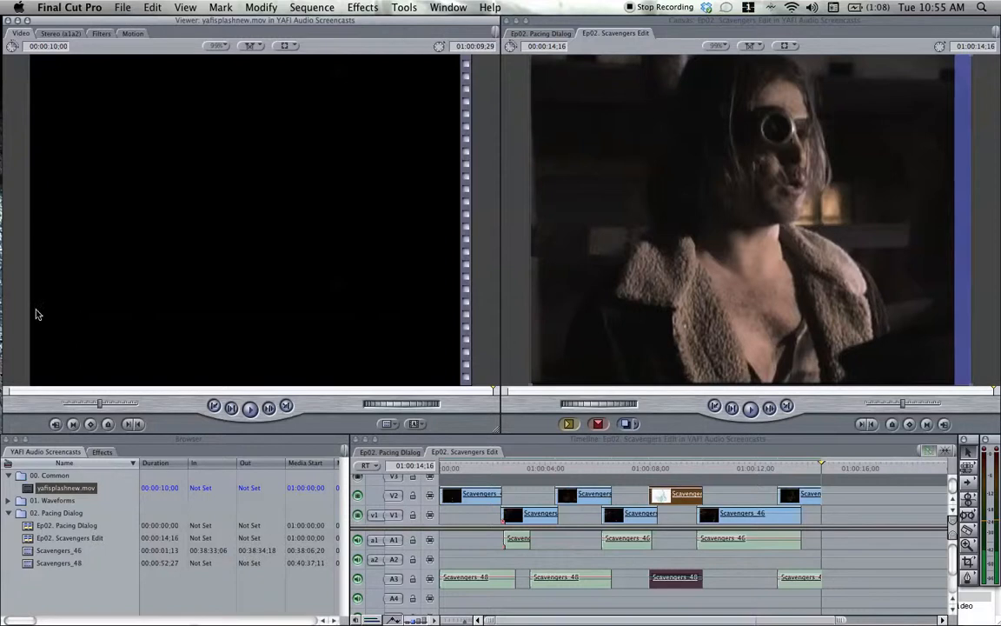
pyautogui.moveTo(3, 318)
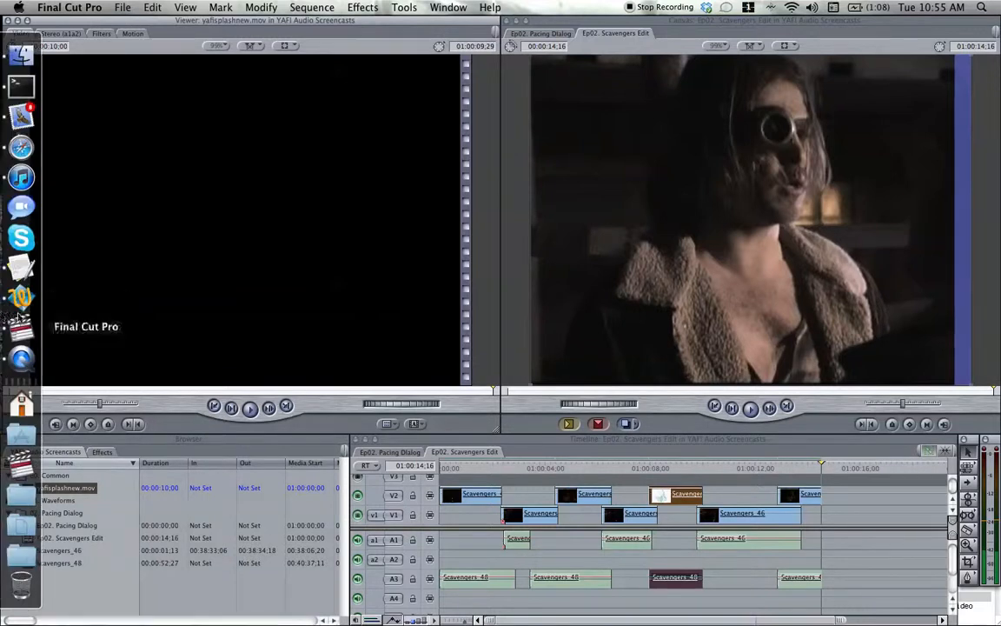